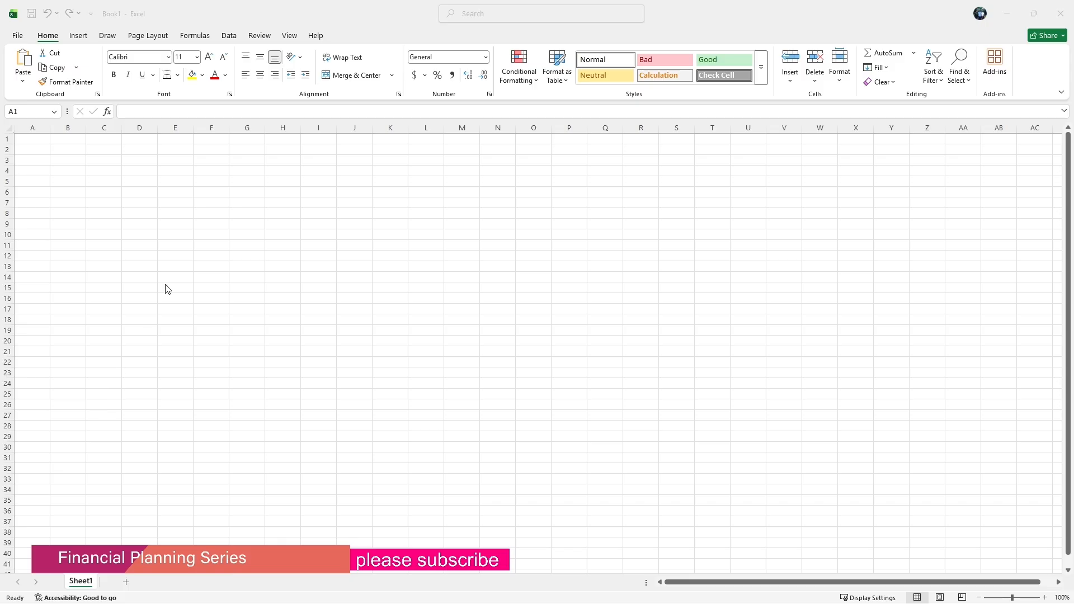
Set the font of cell A1 to Arial at size 9.
left_click(166, 58)
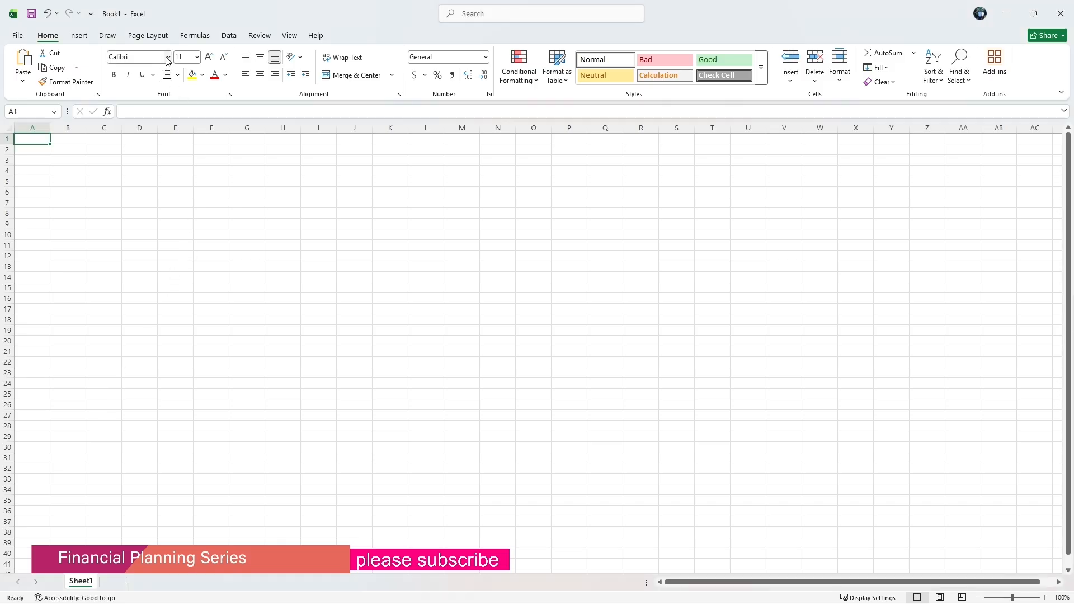
left_click(168, 58)
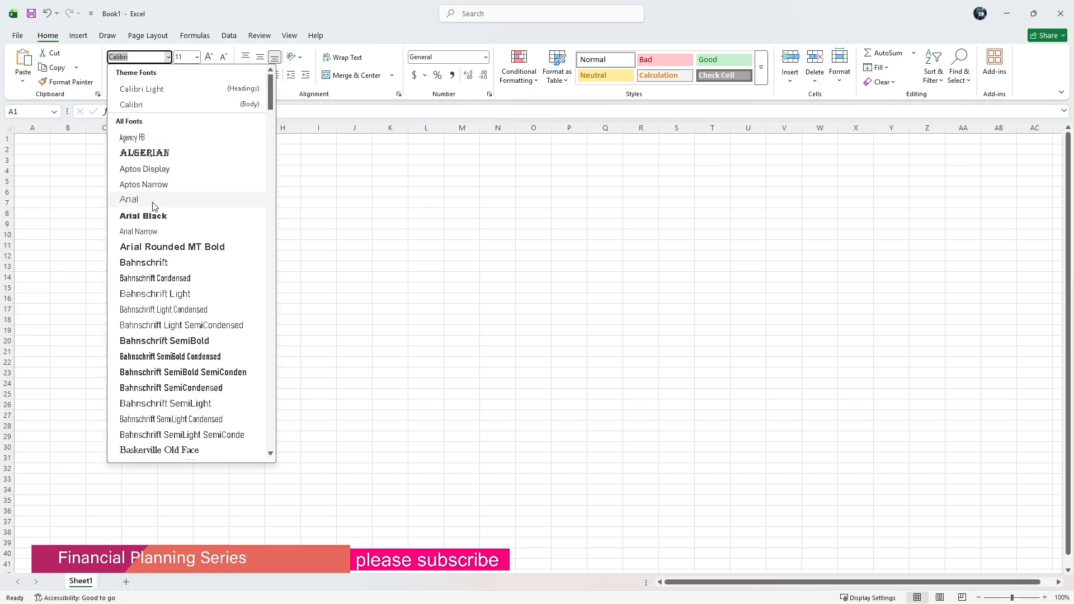
left_click(153, 206)
left_click(191, 56)
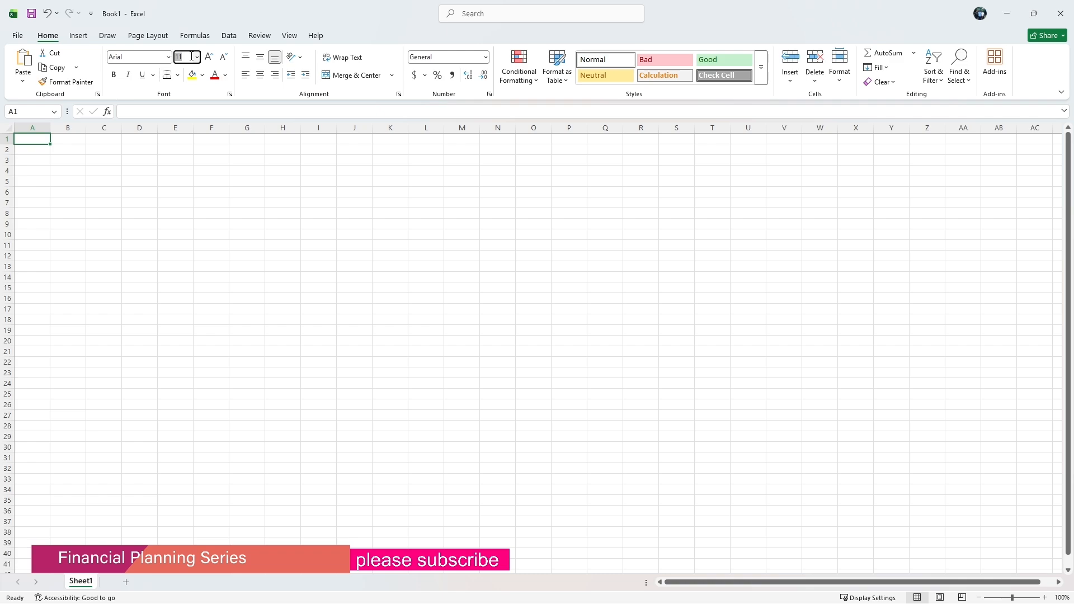
key("BackSpace")
key("Return")
Select the entire worksheet and apply the Arial font to it.
left_click(6, 126)
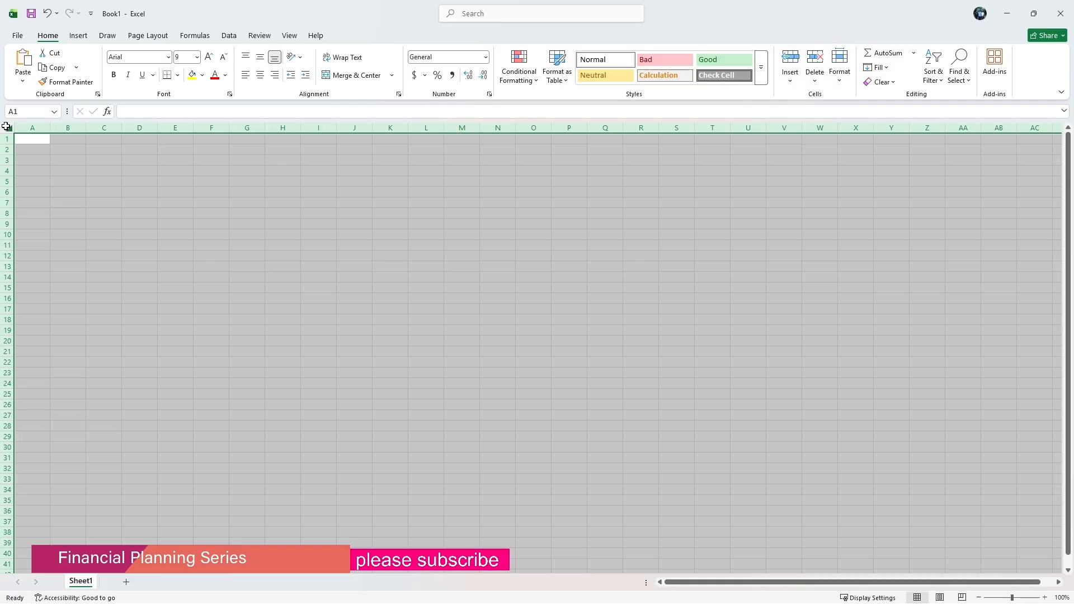
left_click(168, 57)
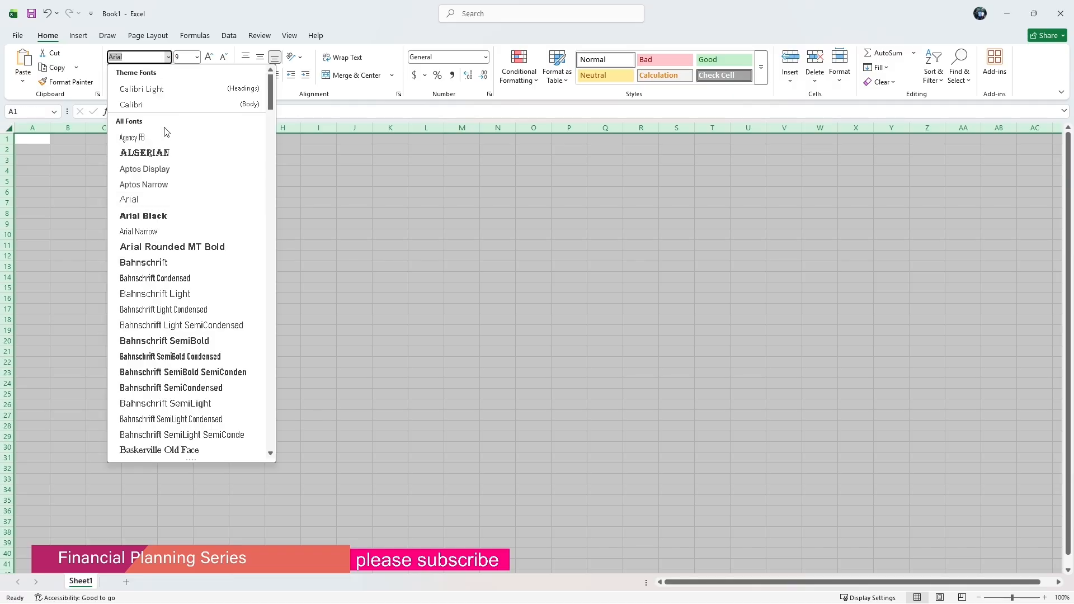
left_click(162, 199)
left_click(188, 57)
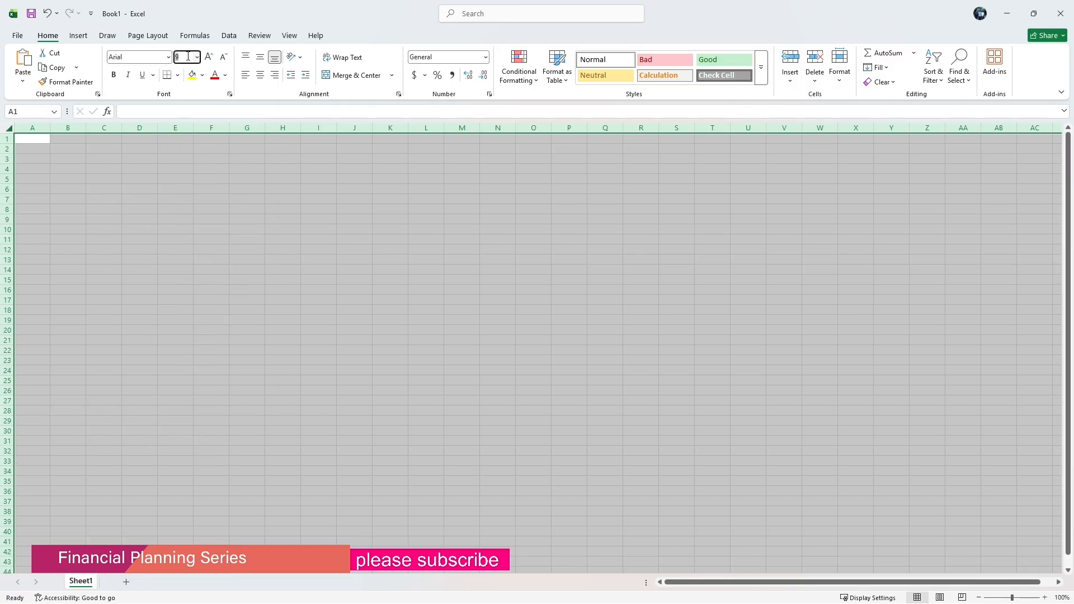
Give the entire worksheet a white fill colour.
left_click(7, 128)
left_click(202, 77)
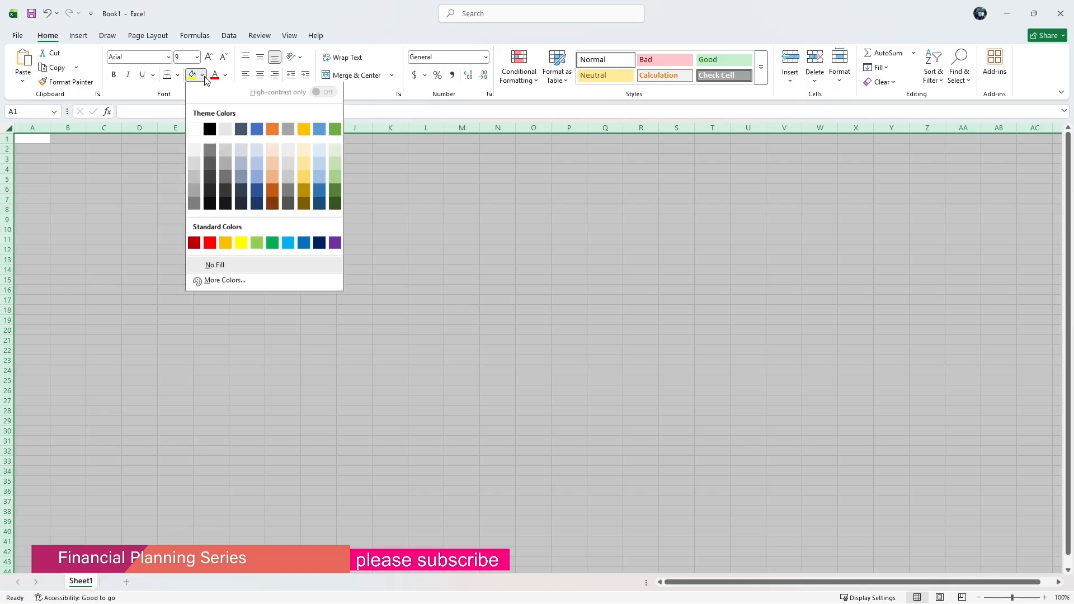
left_click(194, 131)
Set the width of column A to 1.25.
left_click(33, 128)
right_click(33, 128)
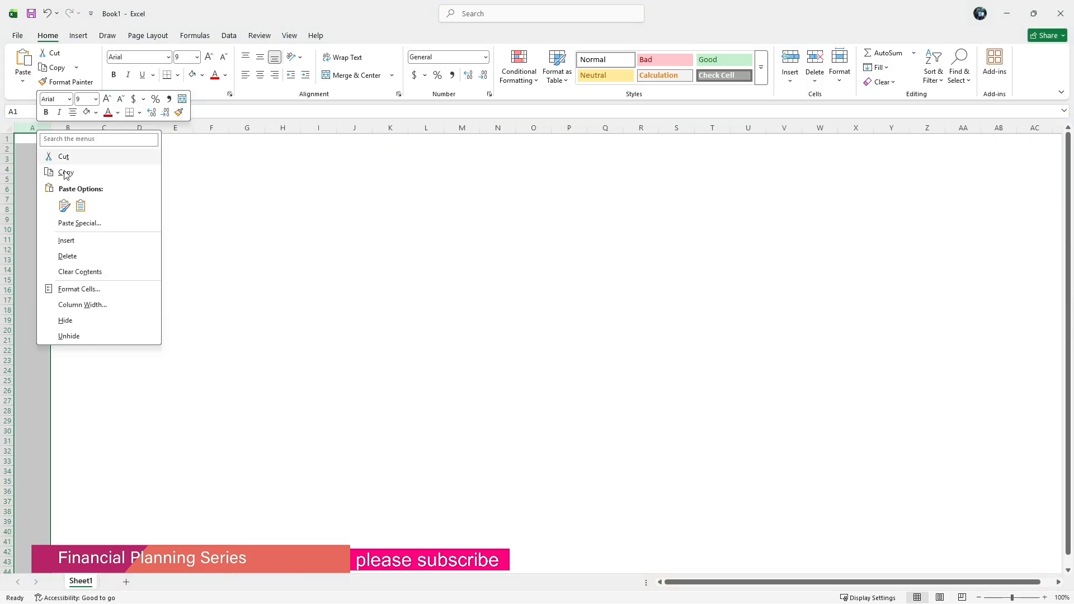
left_click(67, 305)
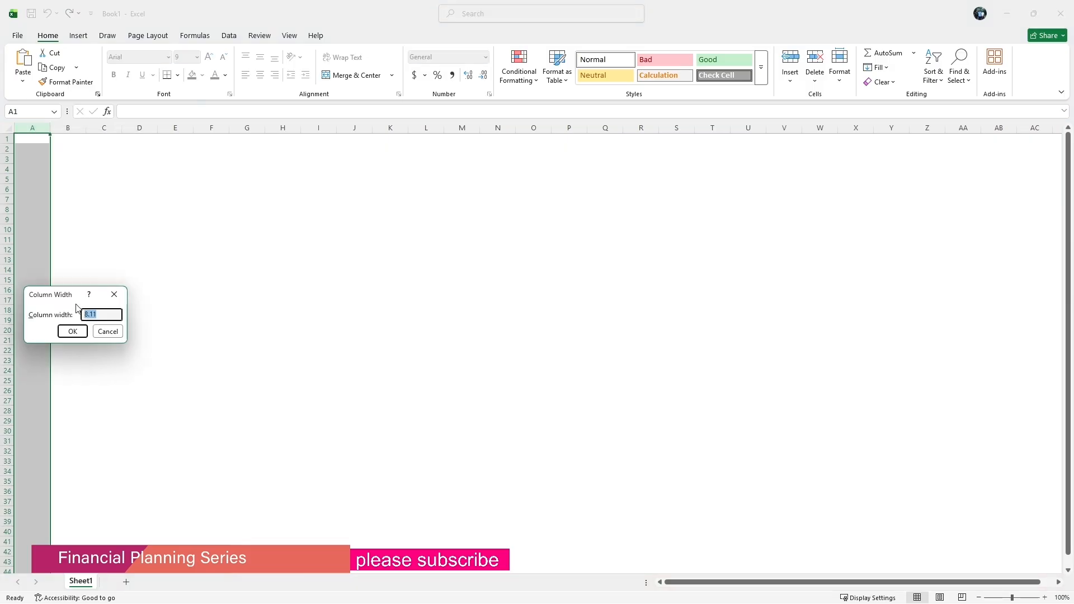
type("1.25")
key("Return")
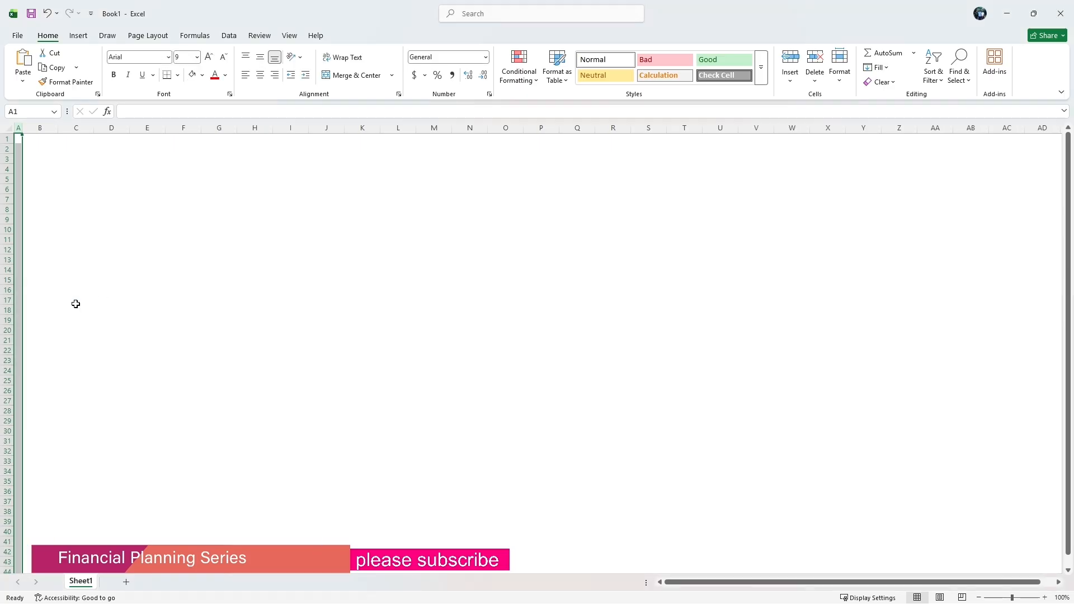
Set the font size of the entire worksheet to 9.
left_click(35, 151)
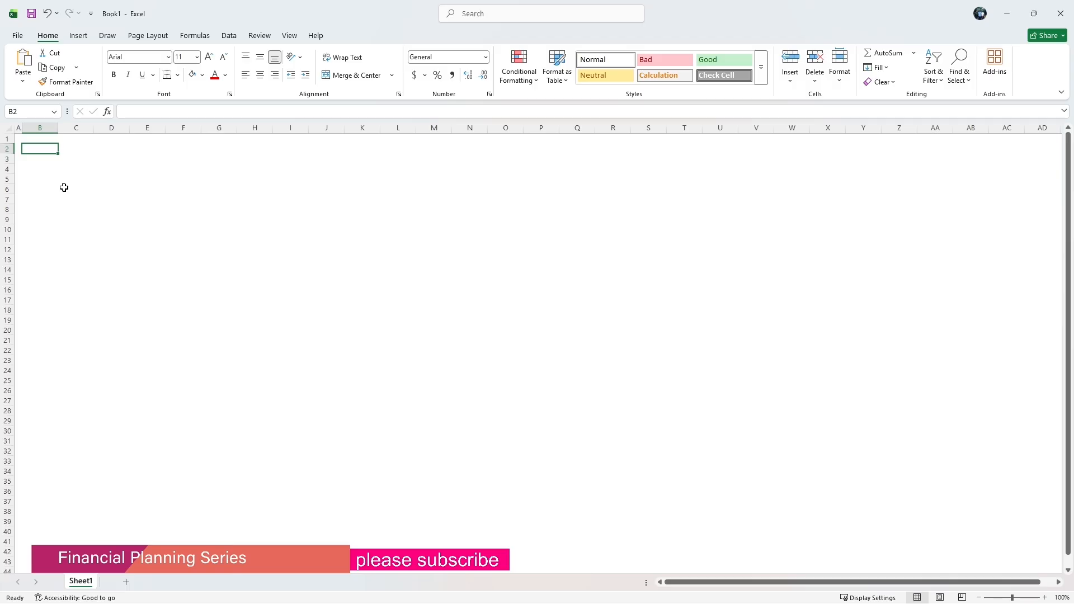
left_click(8, 129)
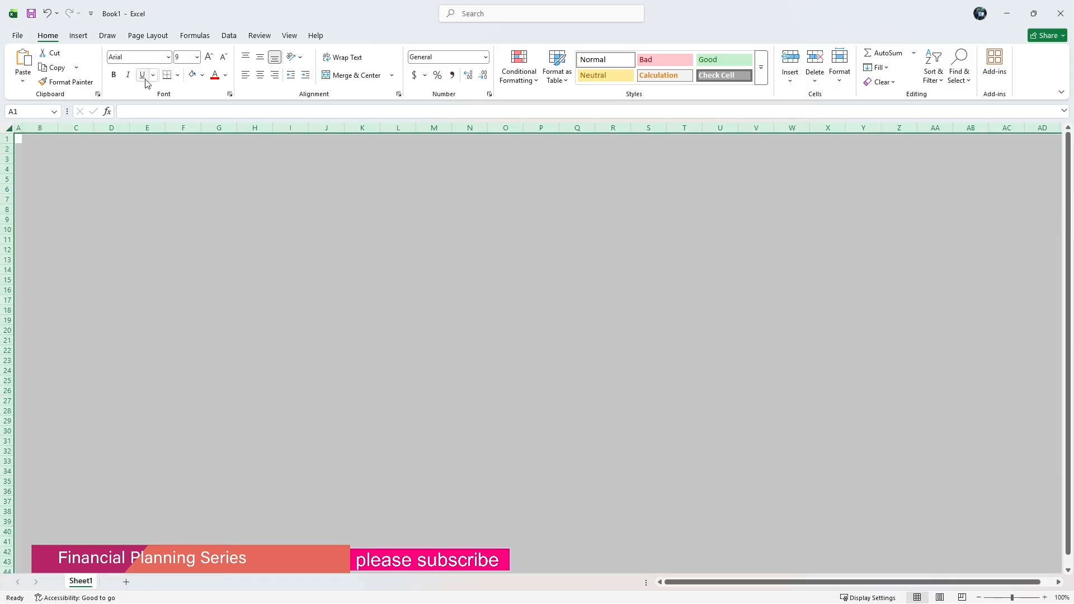
left_click(197, 57)
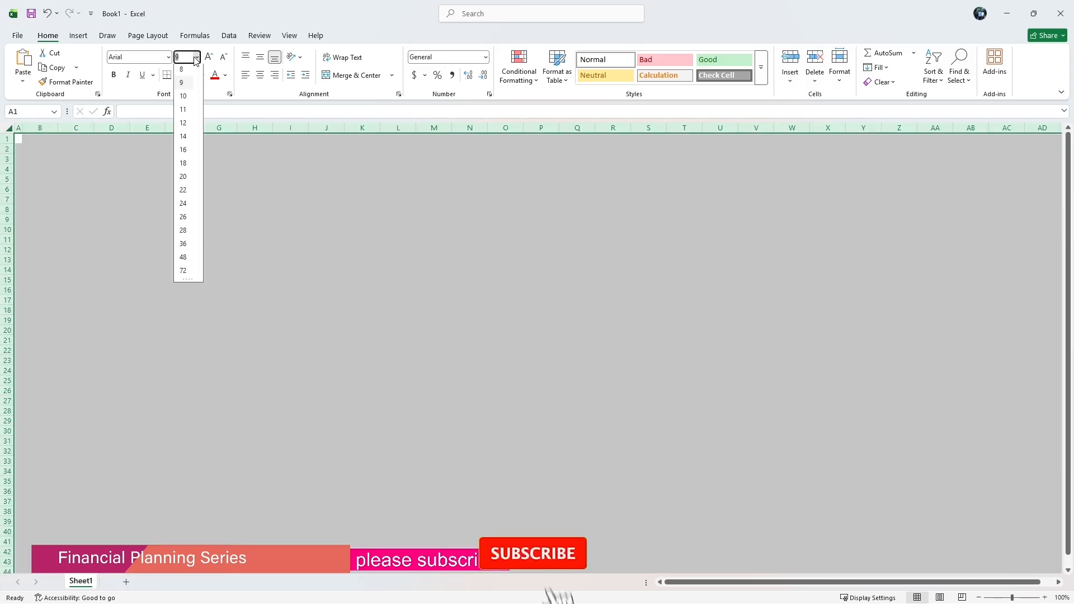
left_click(190, 85)
Paste the title Monthly Family Bills and Expenses into cell B2.
left_click(62, 155)
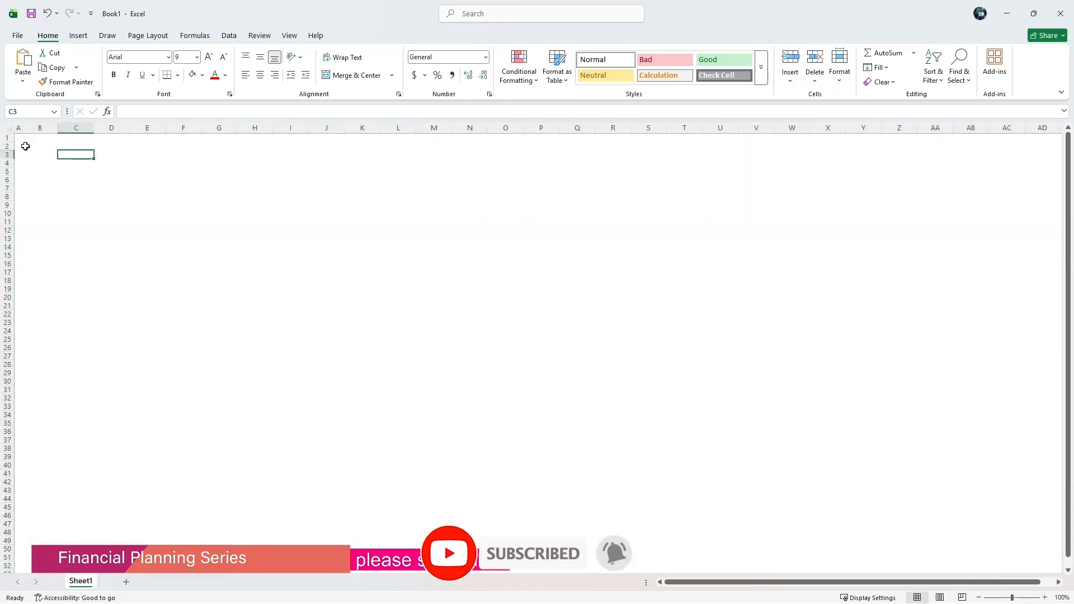
left_click(32, 146)
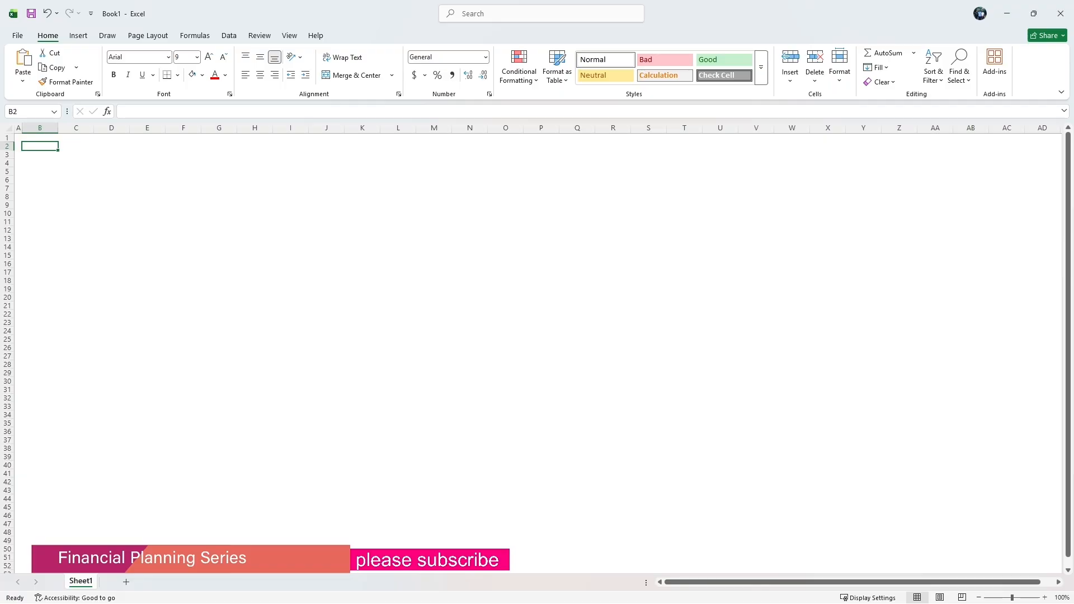
key("alt+Tab")
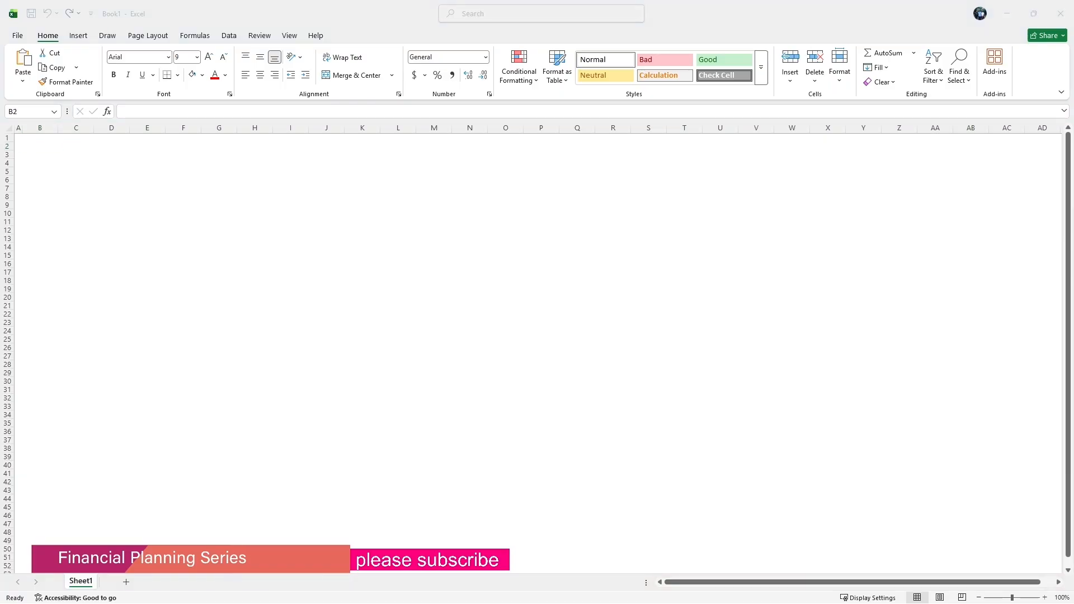
key("F2")
left_click(41, 147)
left_click(122, 111)
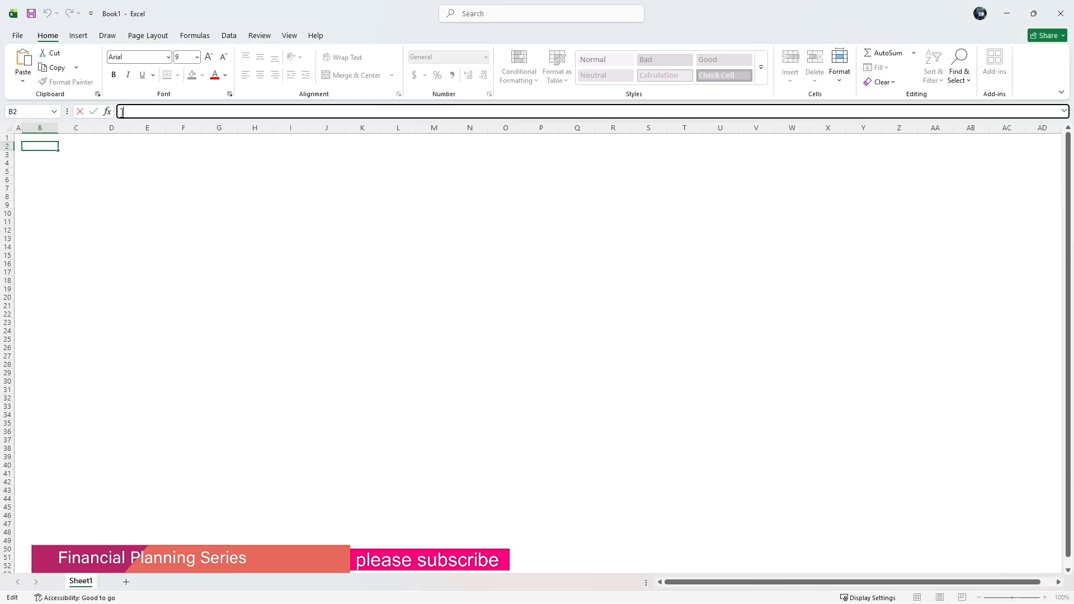
type("Monthly Family Bills and Expenses")
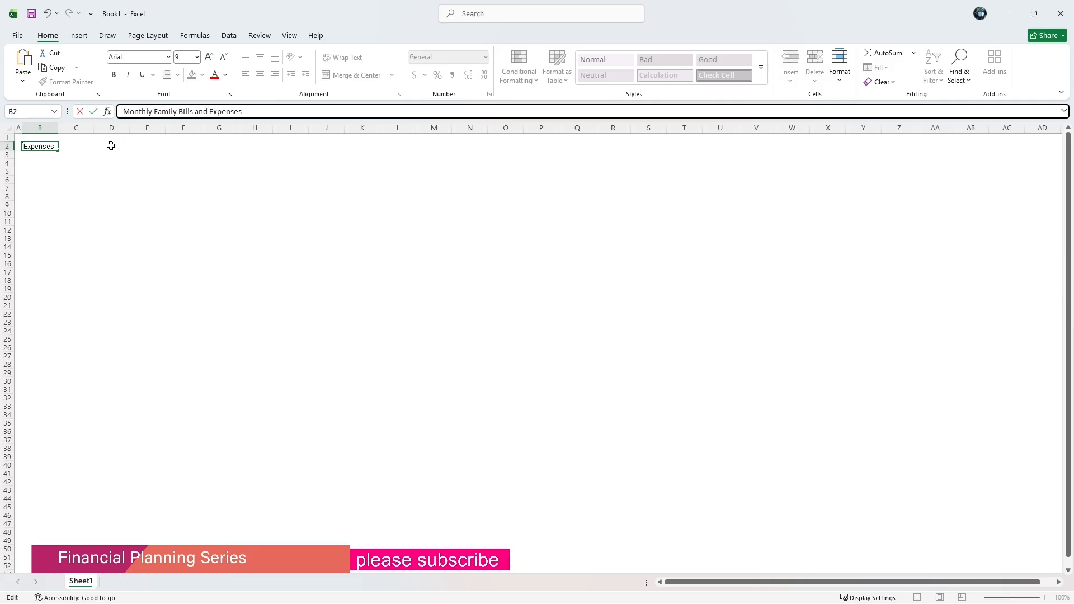
left_click(44, 161)
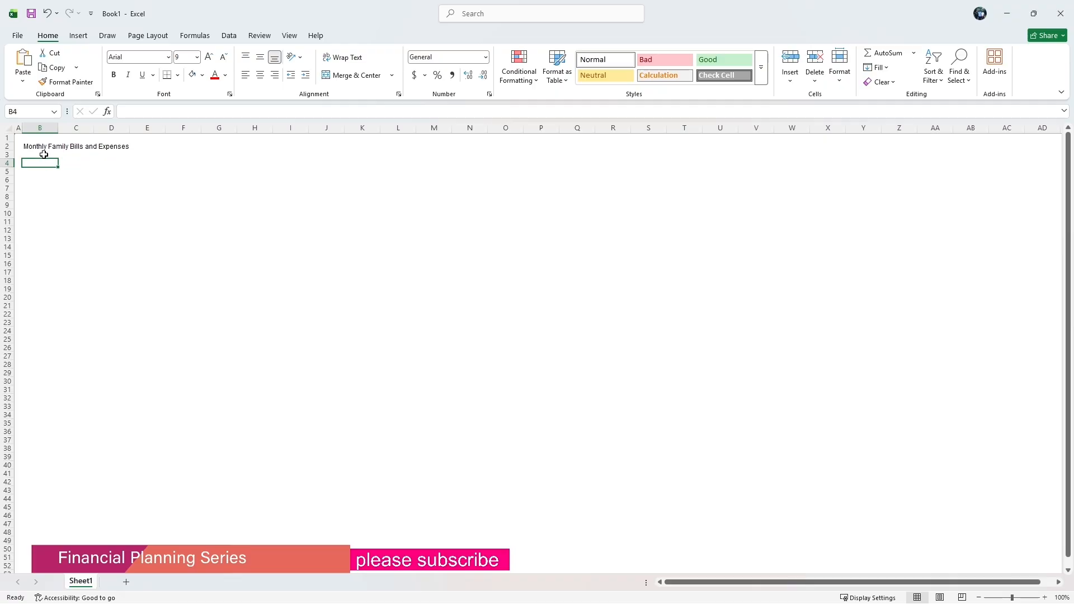
Paste the column header Expense into cell B3.
left_click(36, 146)
key("Down")
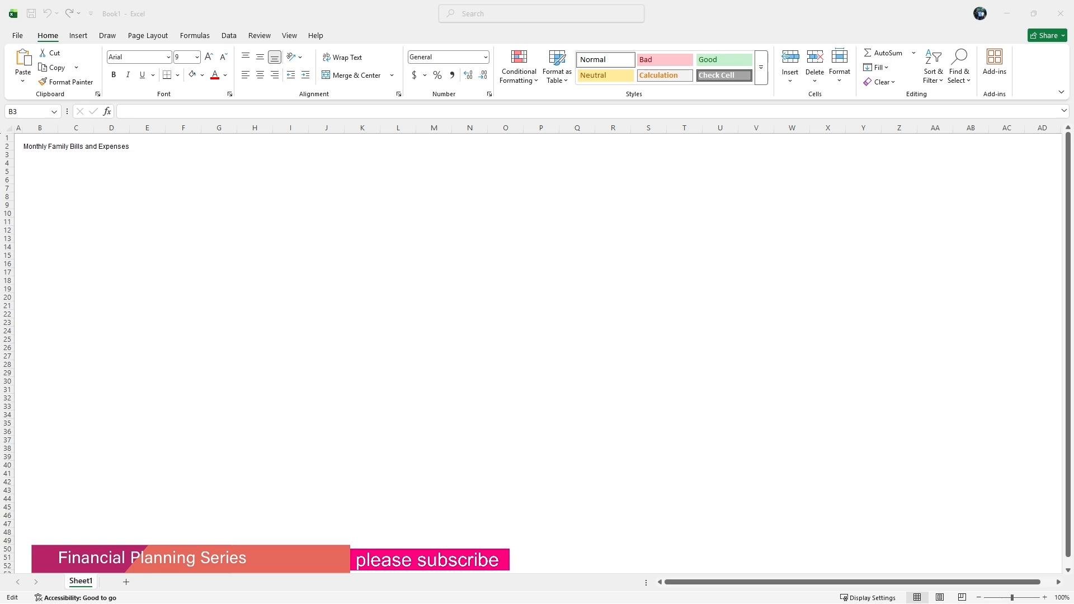
left_click(39, 155)
right_click(127, 111)
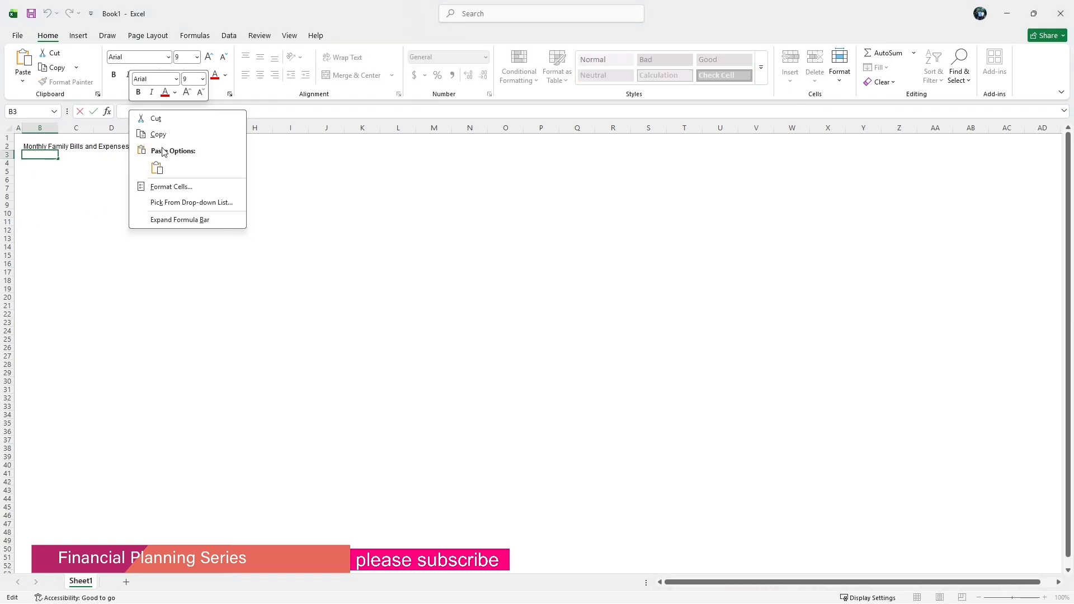
left_click(156, 167)
left_click(62, 152)
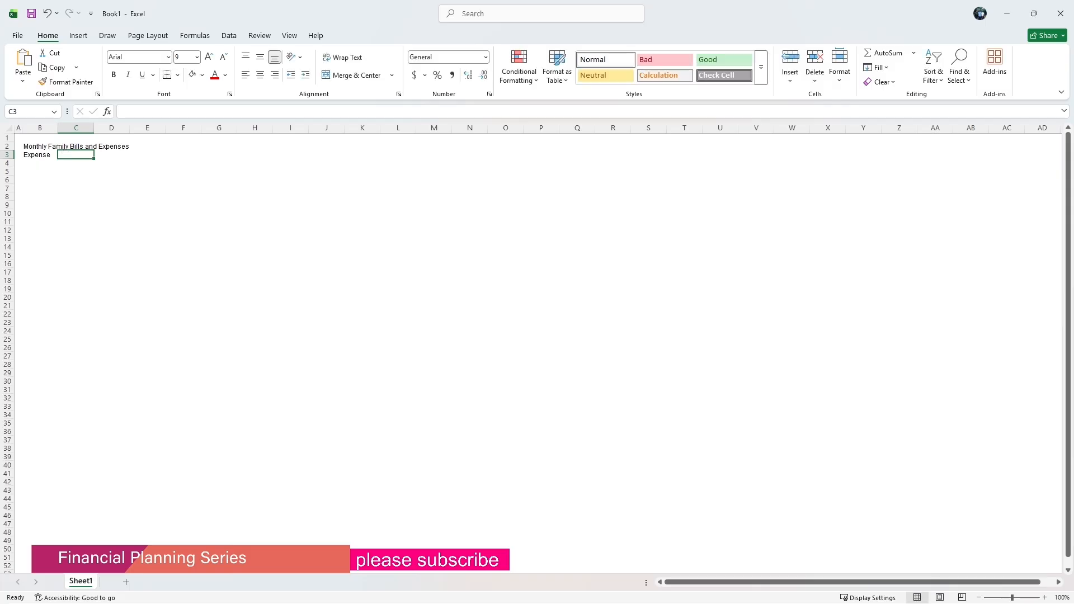
Paste the column header Amount into cell C3.
key("alt+Tab")
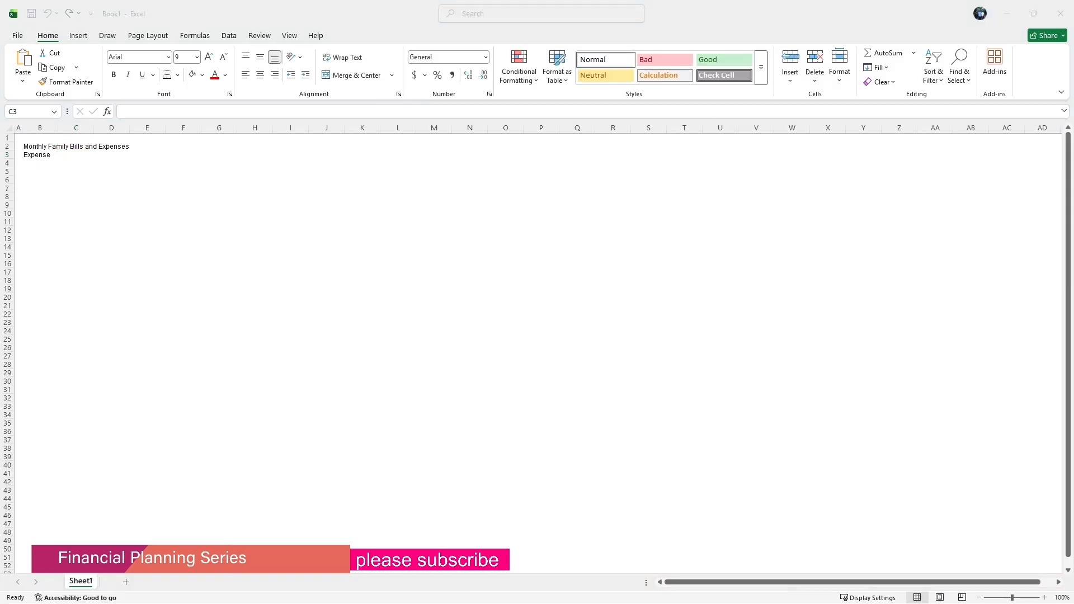
right_click(127, 111)
left_click(62, 157)
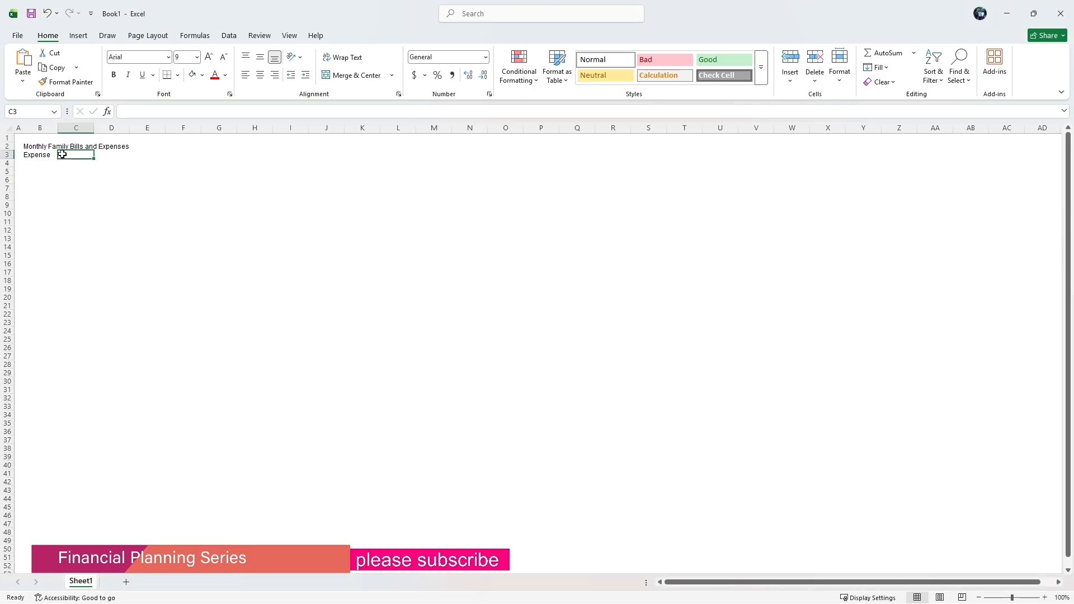
right_click(128, 117)
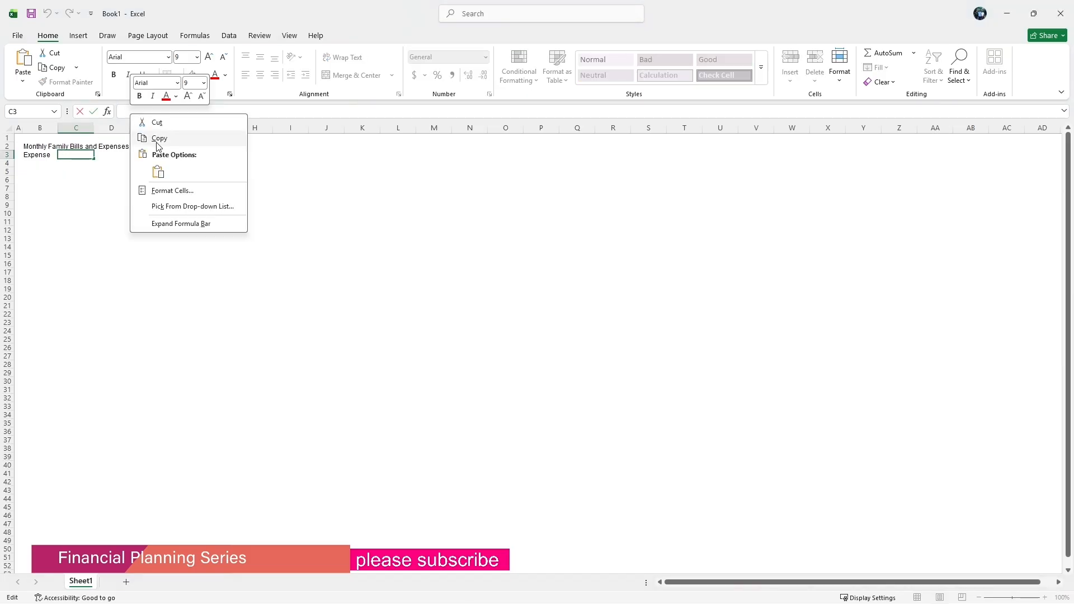
left_click(162, 175)
left_click(31, 164)
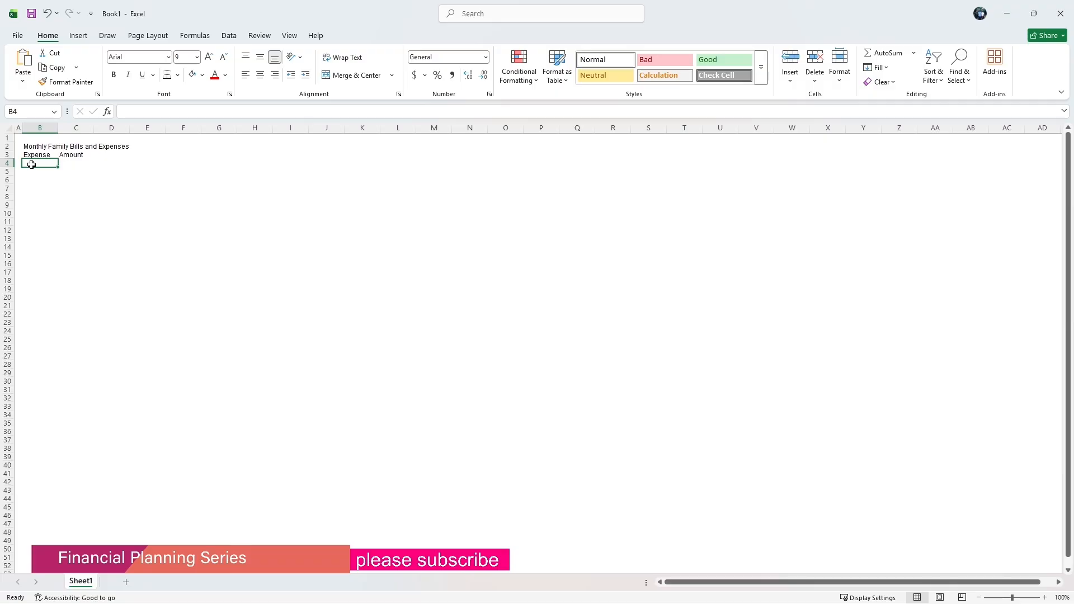
Enter the expense Rent in B4 with an amount of 250000 in C4.
type("R")
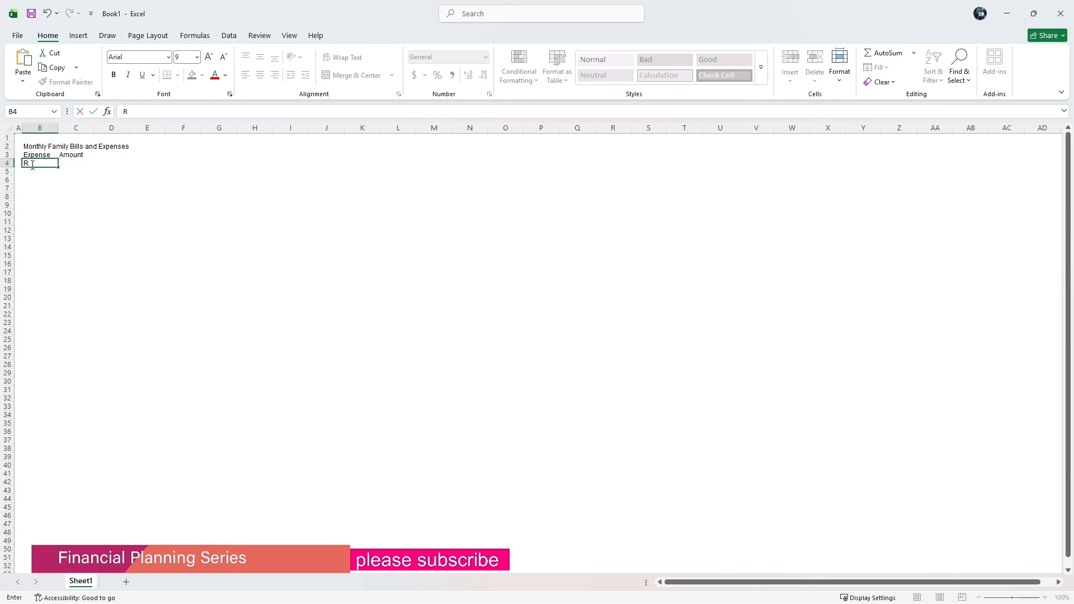
type("ent")
left_click(75, 162)
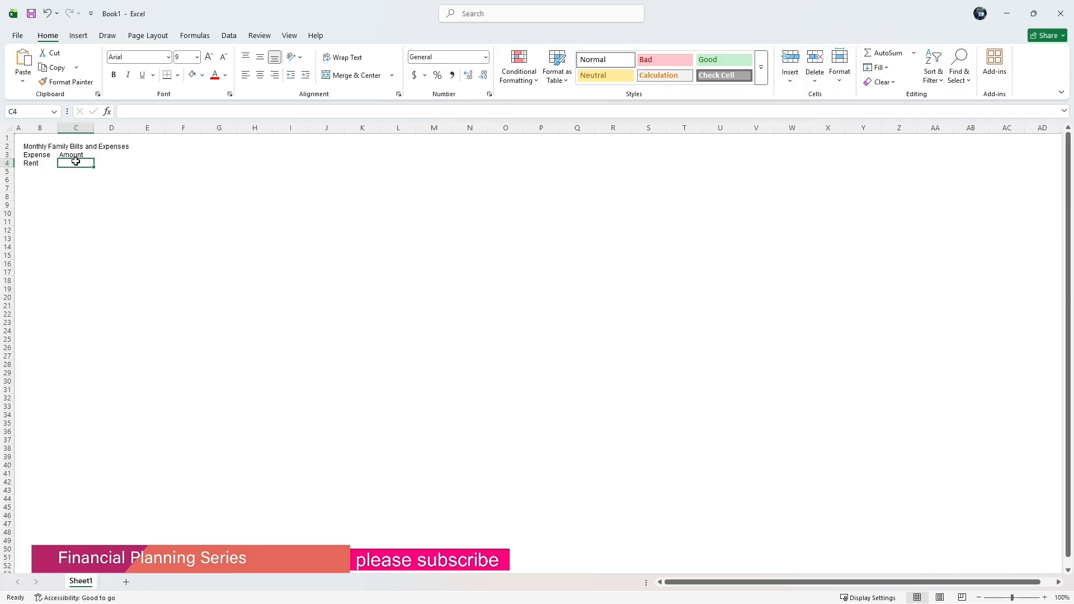
type("250")
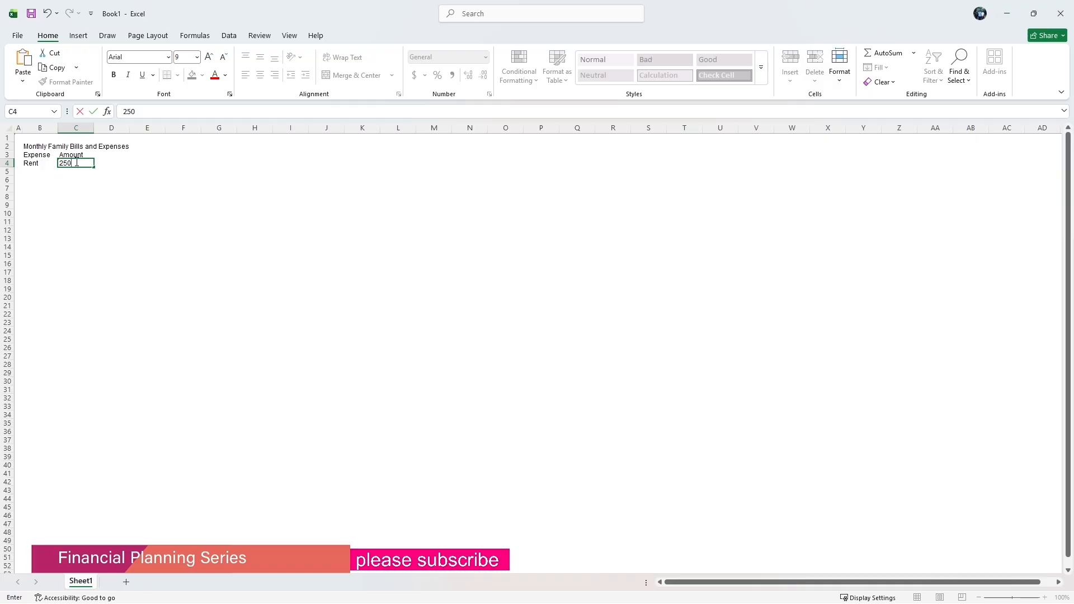
type("000")
left_click(34, 174)
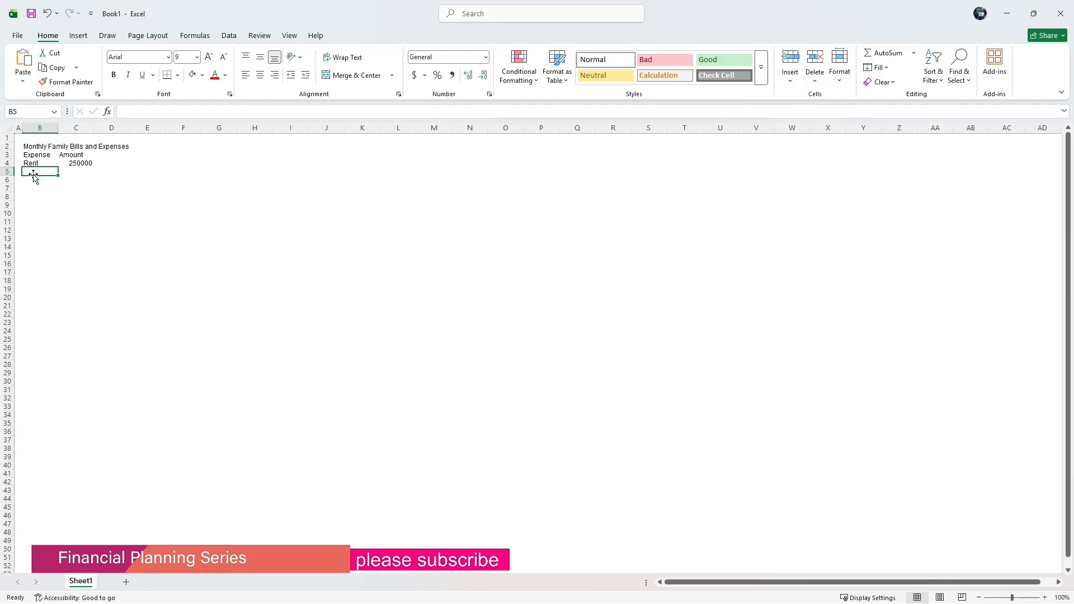
Enter the expense UpKeep in B5 with an amount of 350000 in C5.
type("Up")
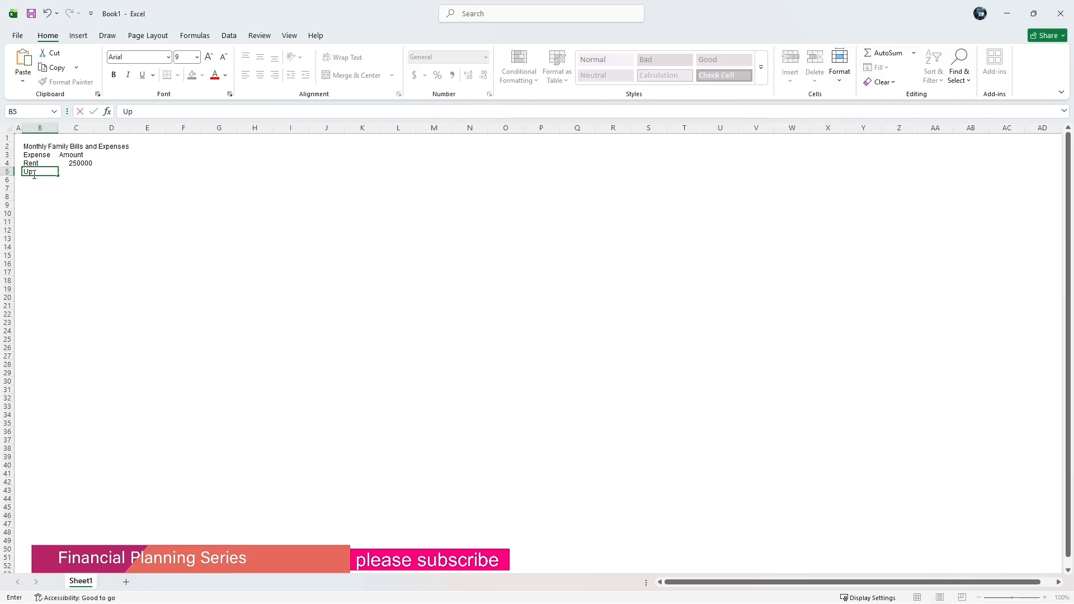
type("Keep")
left_click(65, 199)
left_click(75, 171)
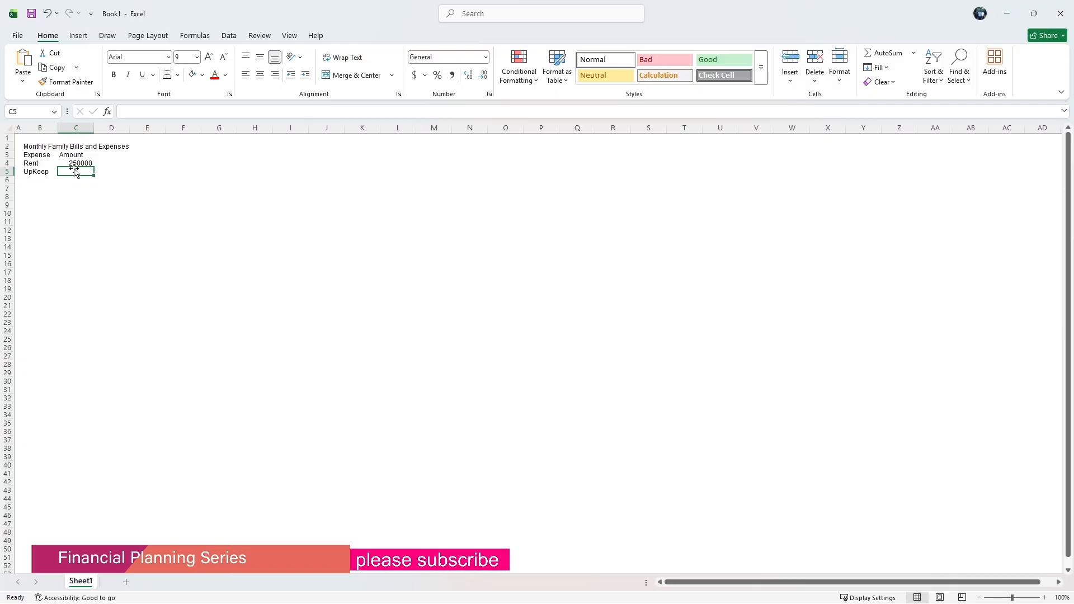
type("35")
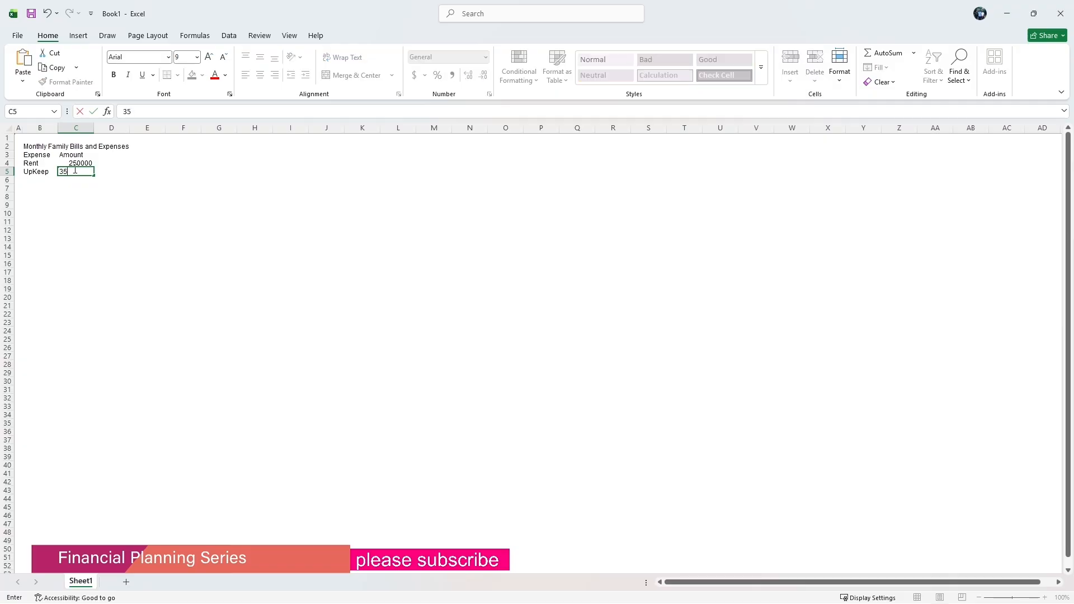
type("0000")
left_click(40, 181)
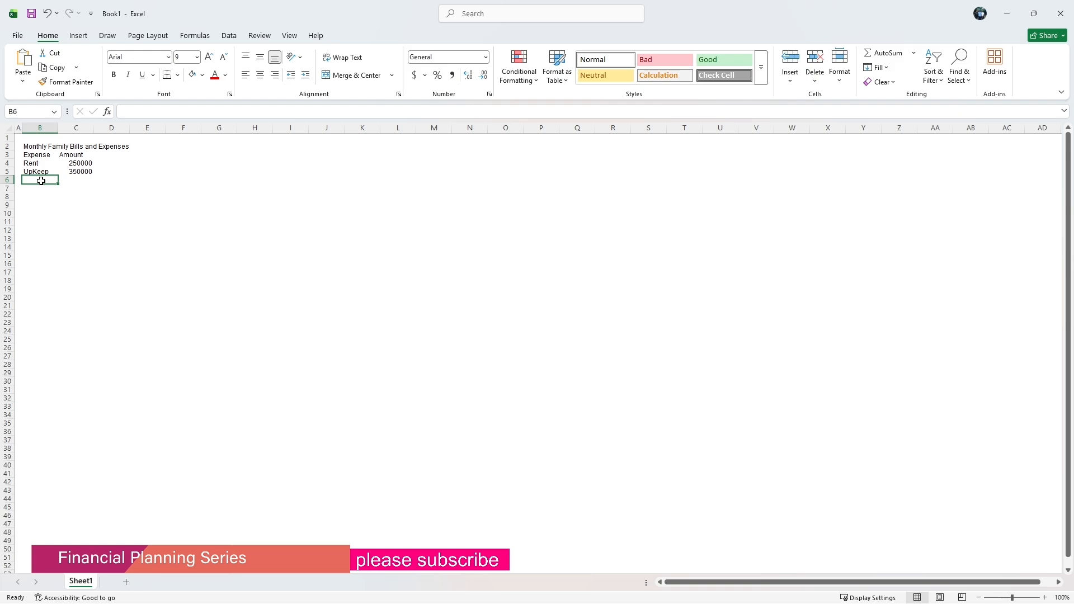
Enter the expense Water Bill in B6 with an amount of 20000 in C6.
type("W")
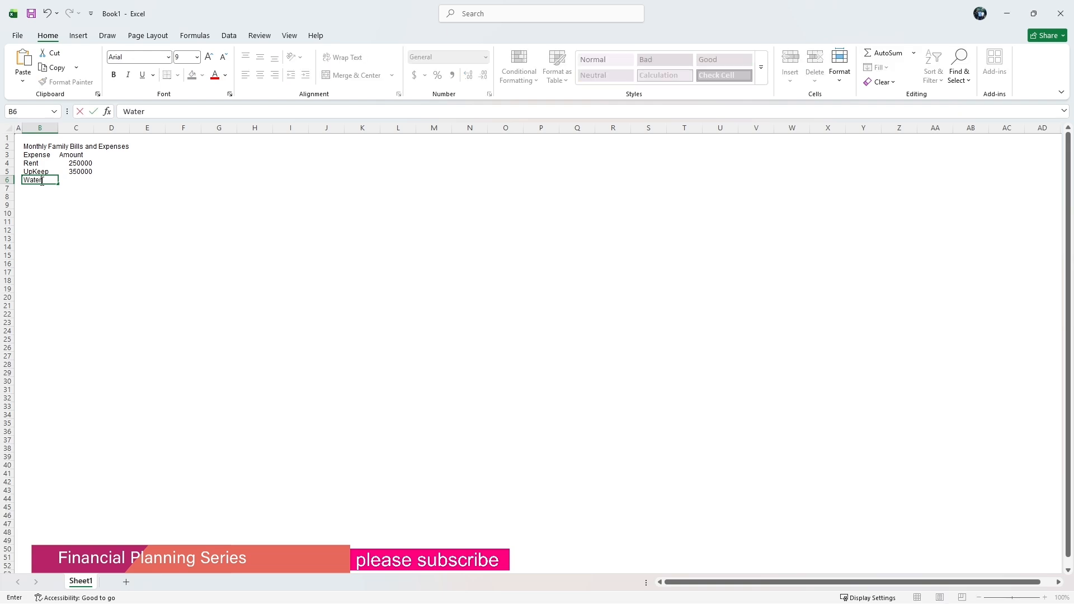
type("ater Bill")
left_click(82, 180)
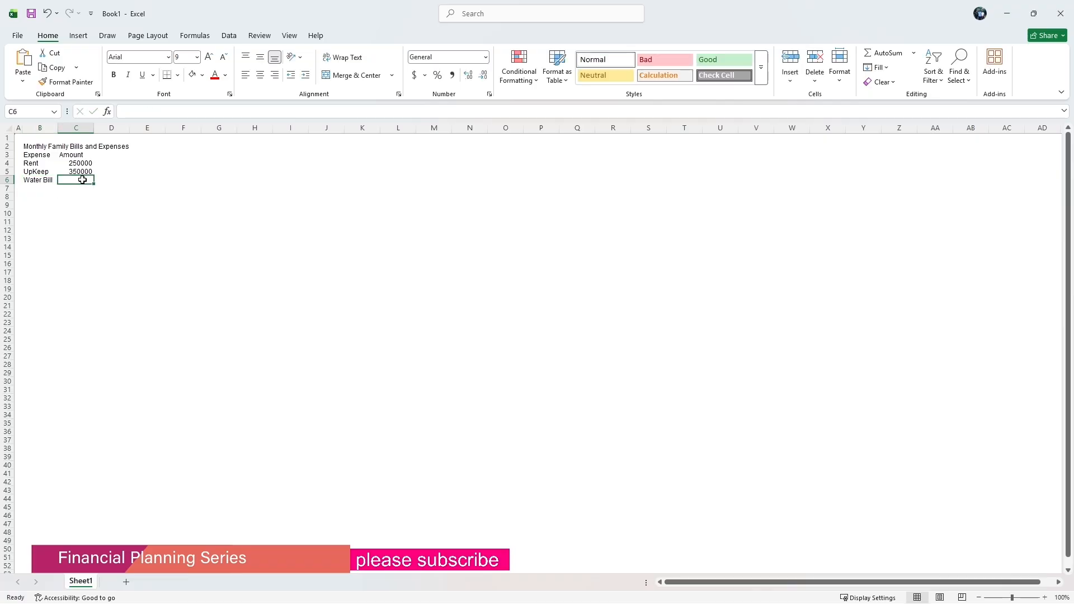
type("20000")
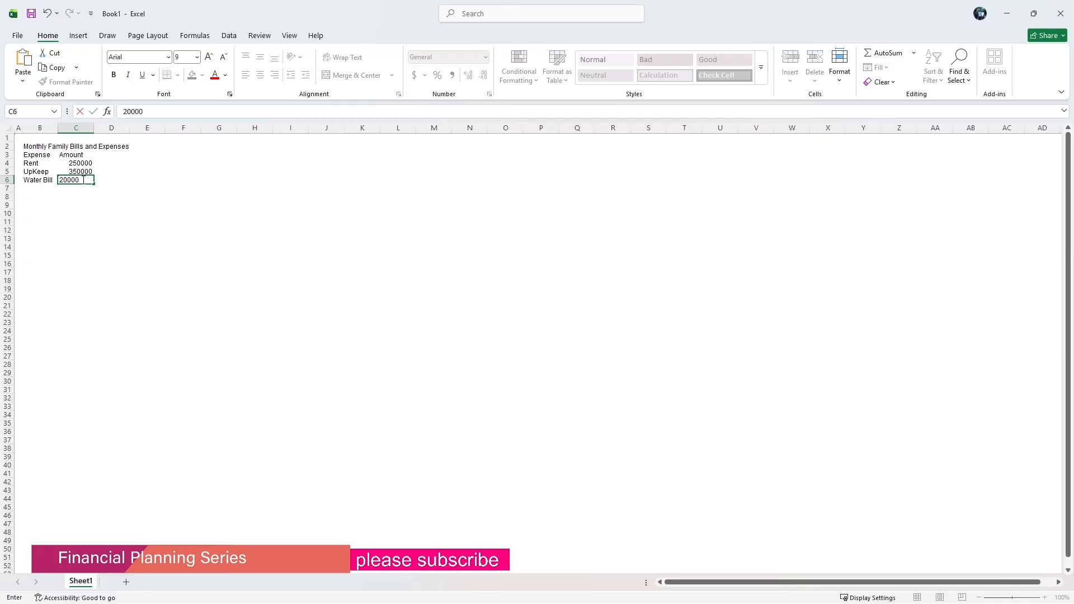
left_click(38, 188)
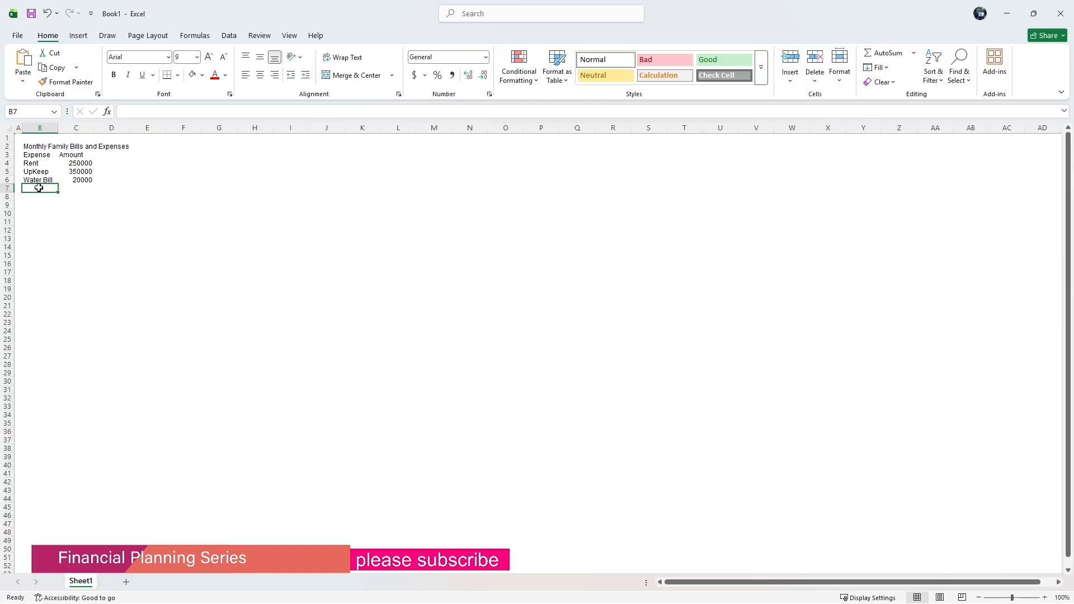
Enter the expense Electricity & Data in B7.
type("Electricity")
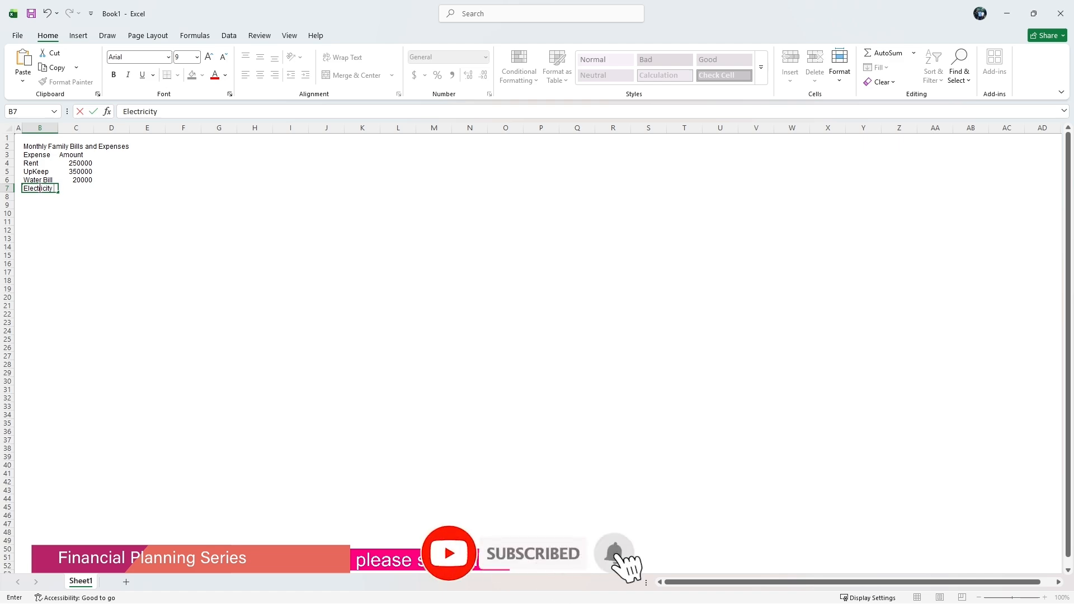
type("&")
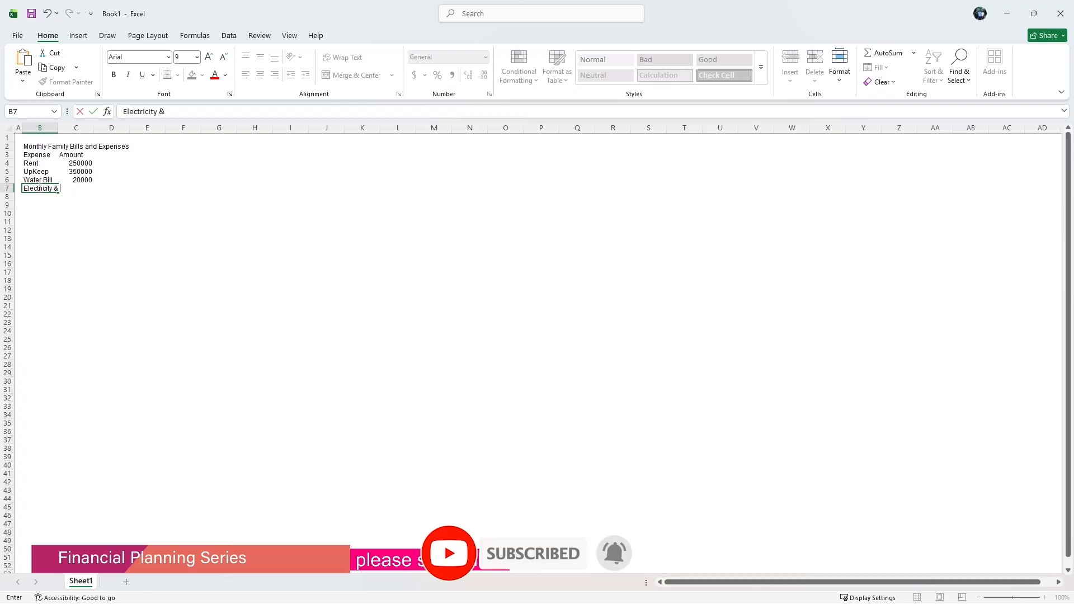
type(" Data")
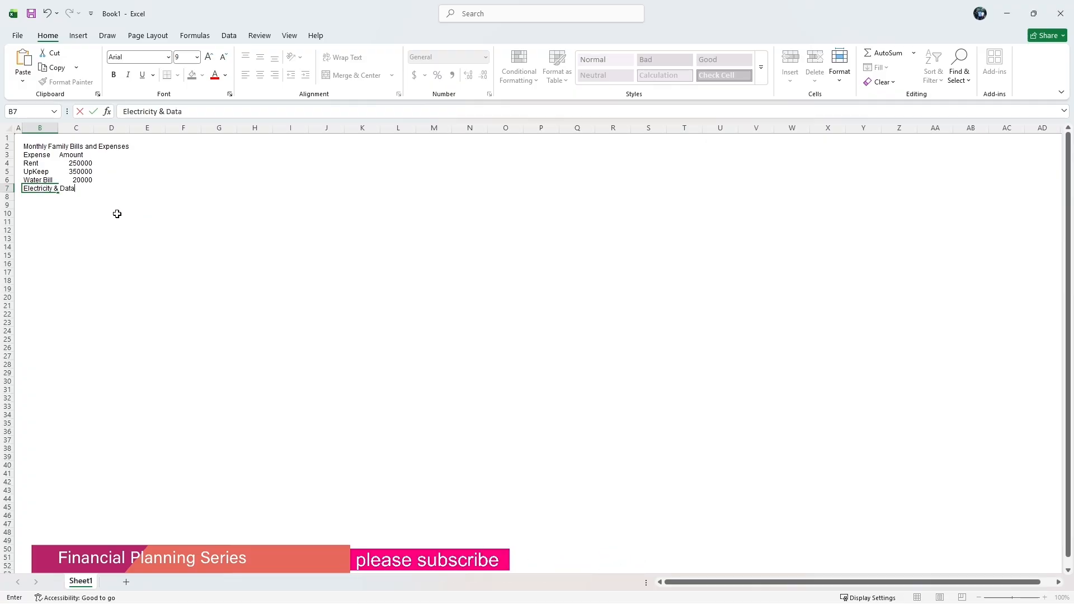
left_click(87, 191)
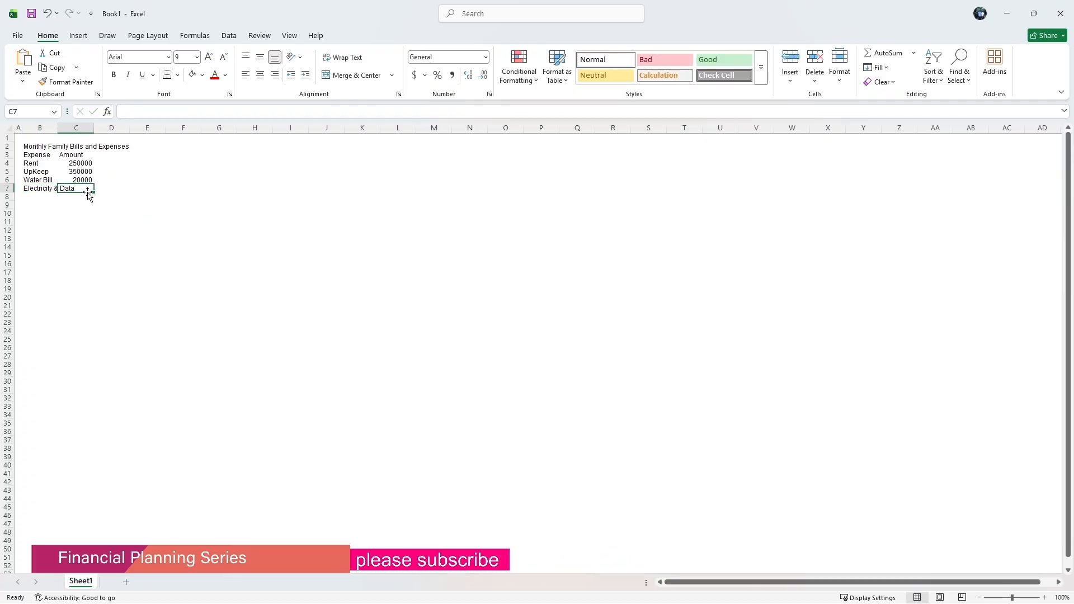
Widen column B to fit the expense labels.
double_click(58, 129)
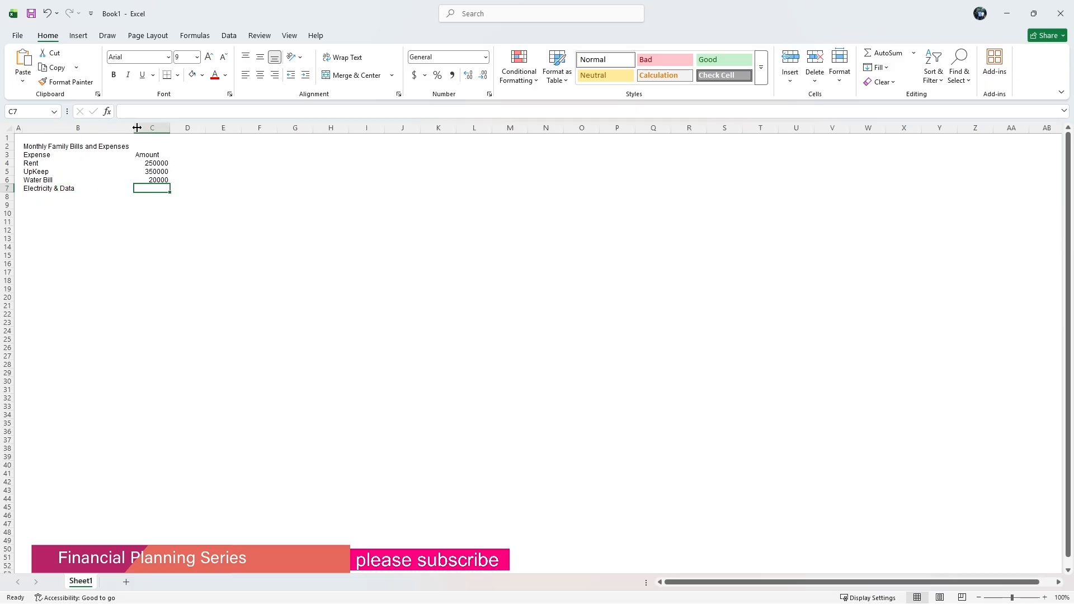
left_click_drag(134, 128, 86, 135)
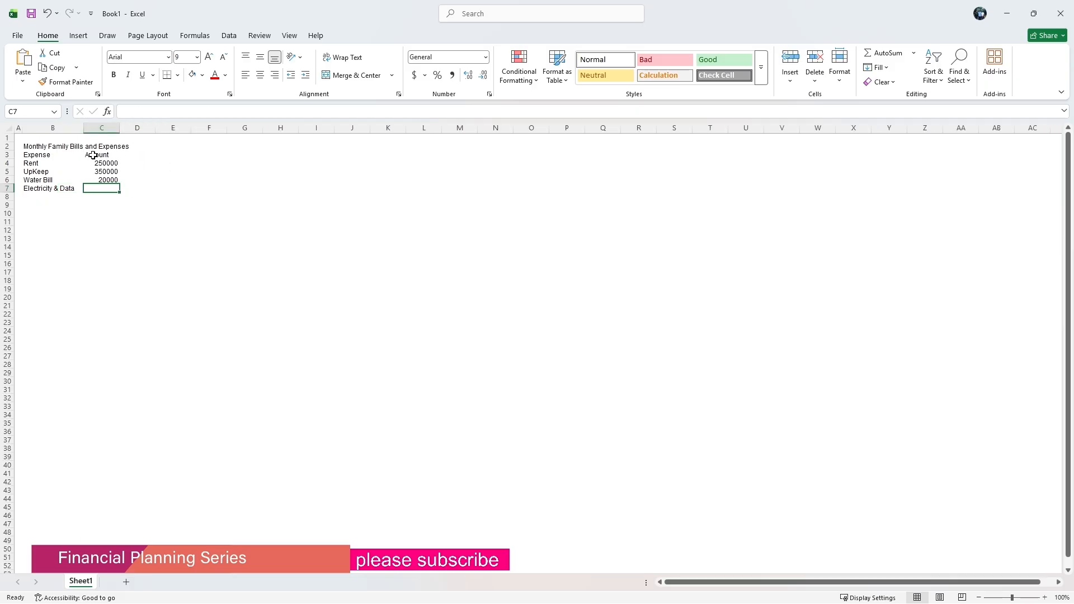
Shorten the expense label in B7 to Electricity.
left_click(133, 111)
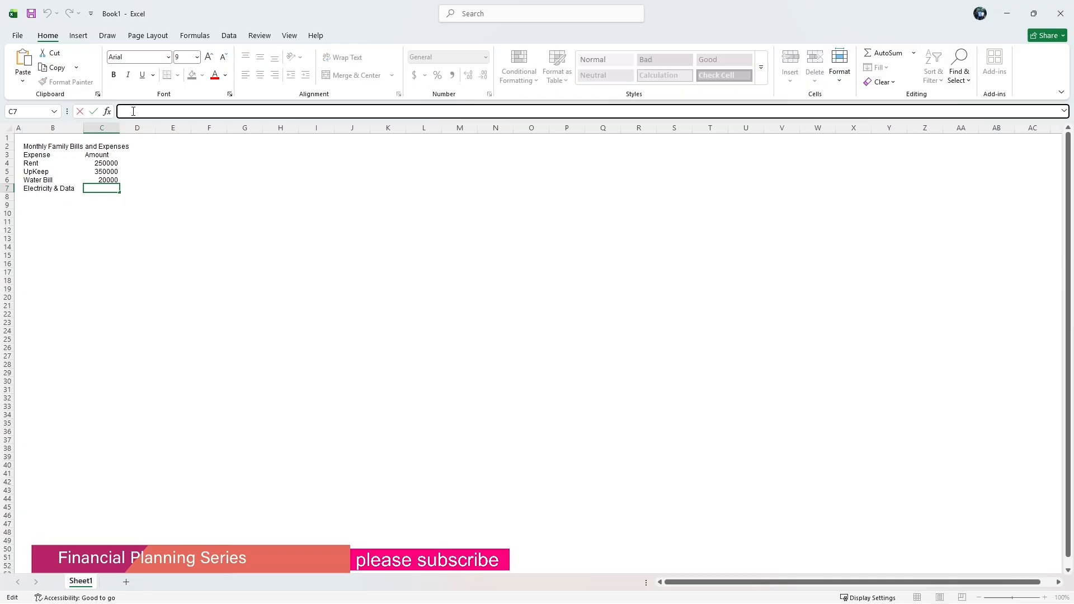
left_click(68, 187)
left_click(187, 113)
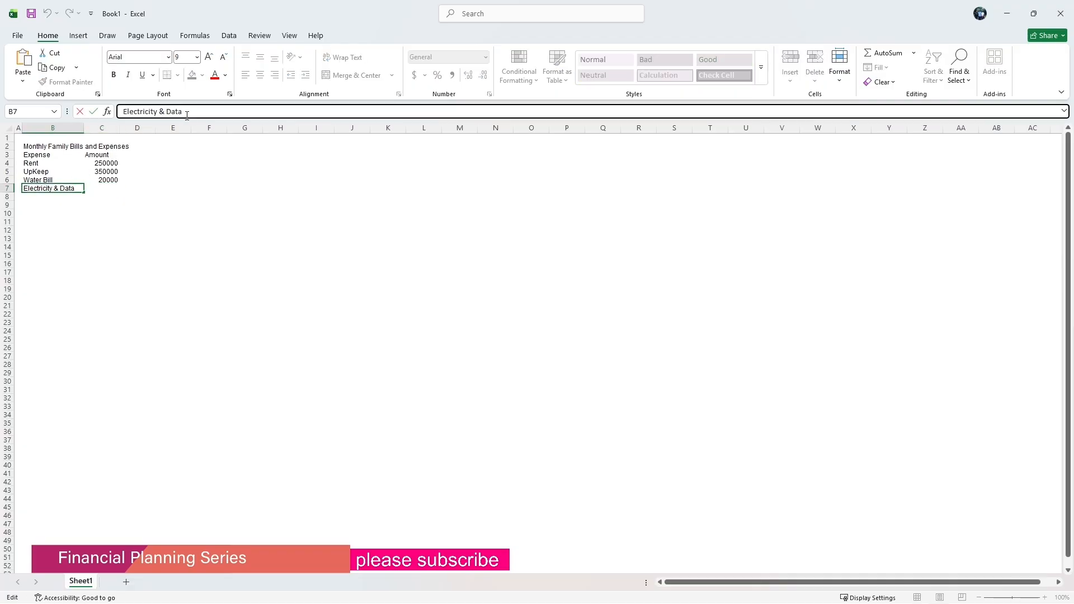
key("BackSpace")
key("BackSpace")
key("BackSpace")
key("BackSpace")
key("BackSpace")
key("BackSpace")
key("BackSpace")
left_click(167, 228)
Enter the amount 25000 for Electricity in C7.
left_click(98, 190)
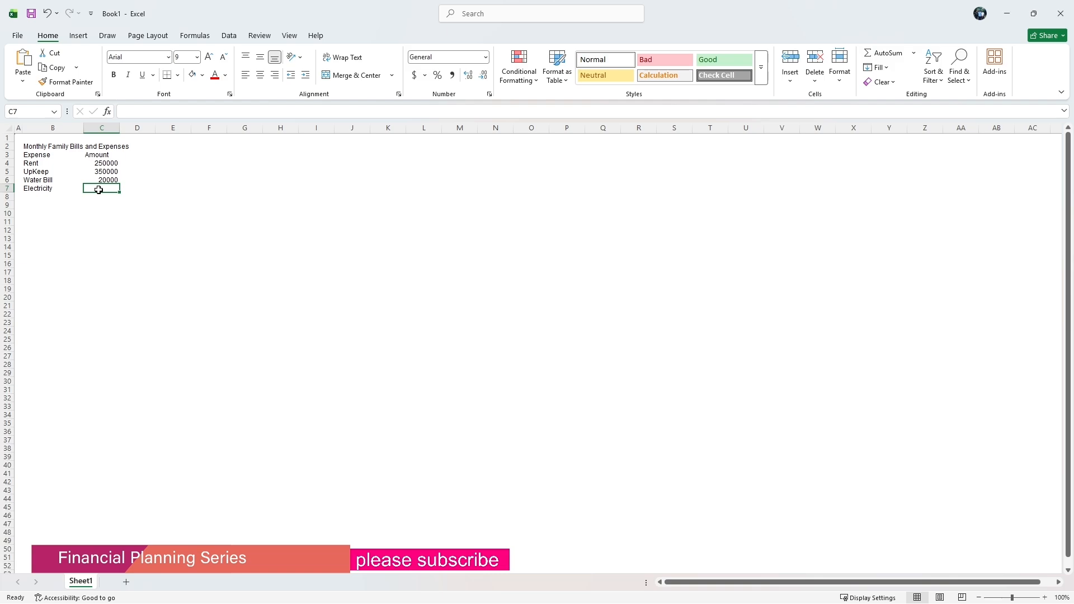
type("1")
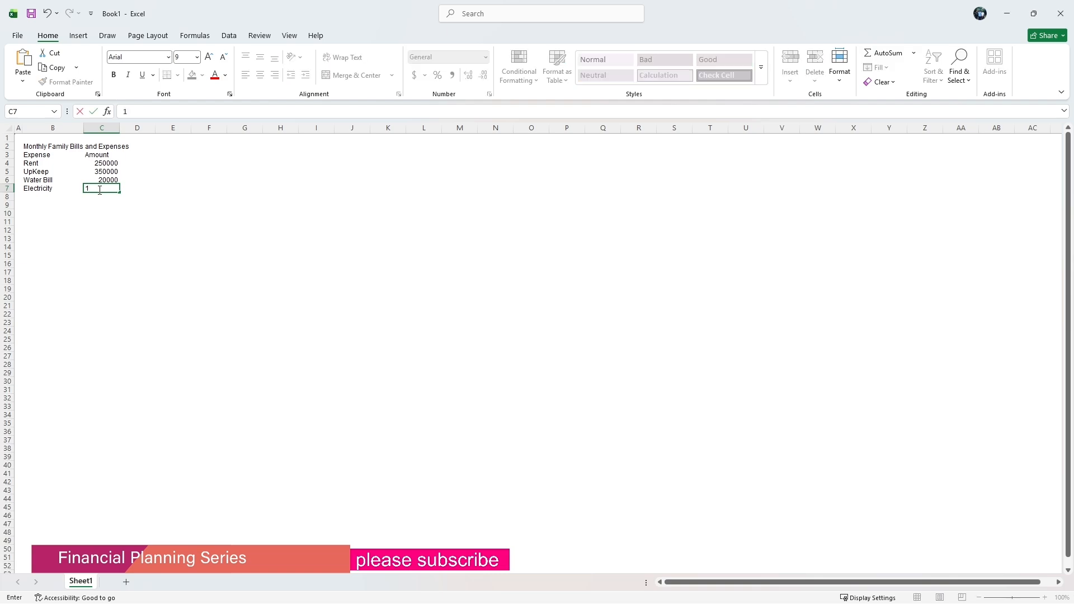
type("25000")
left_click(51, 196)
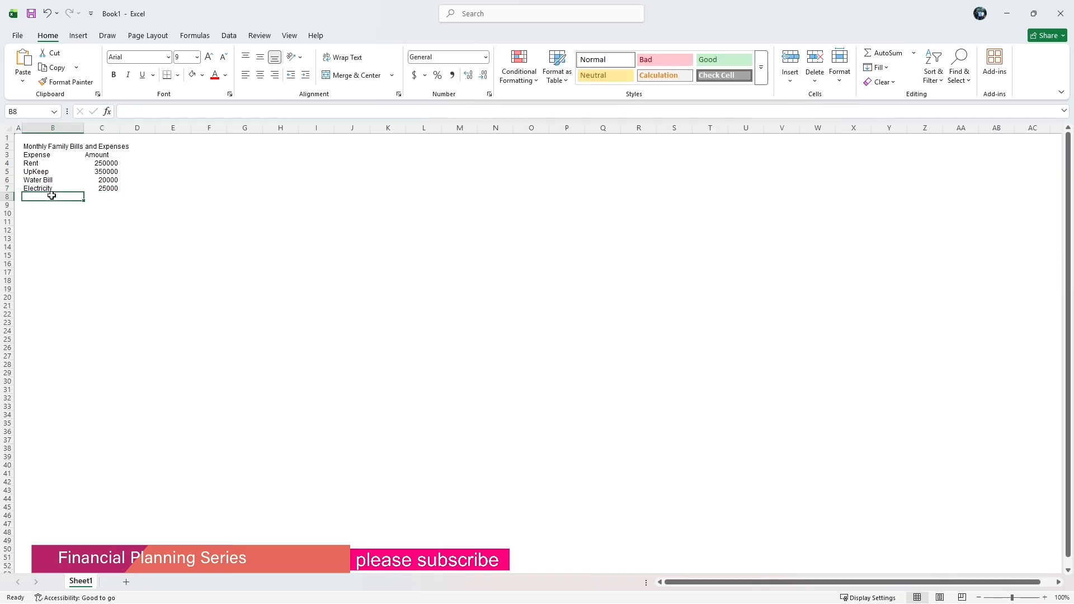
Enter the expense Data in B8 with an amount of 30000 in C8.
type("D")
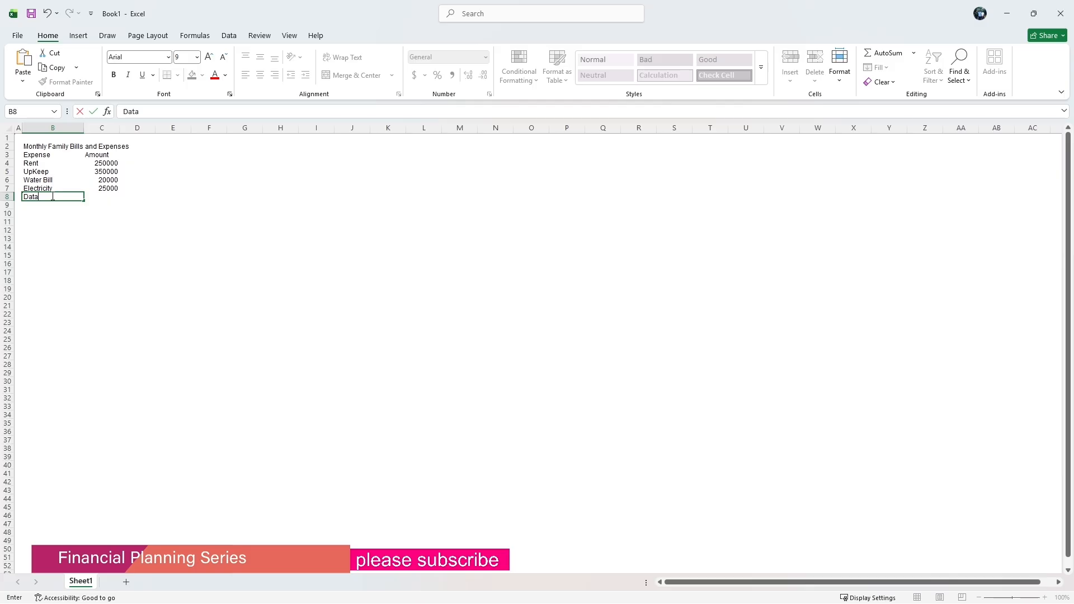
type("ata")
left_click(102, 199)
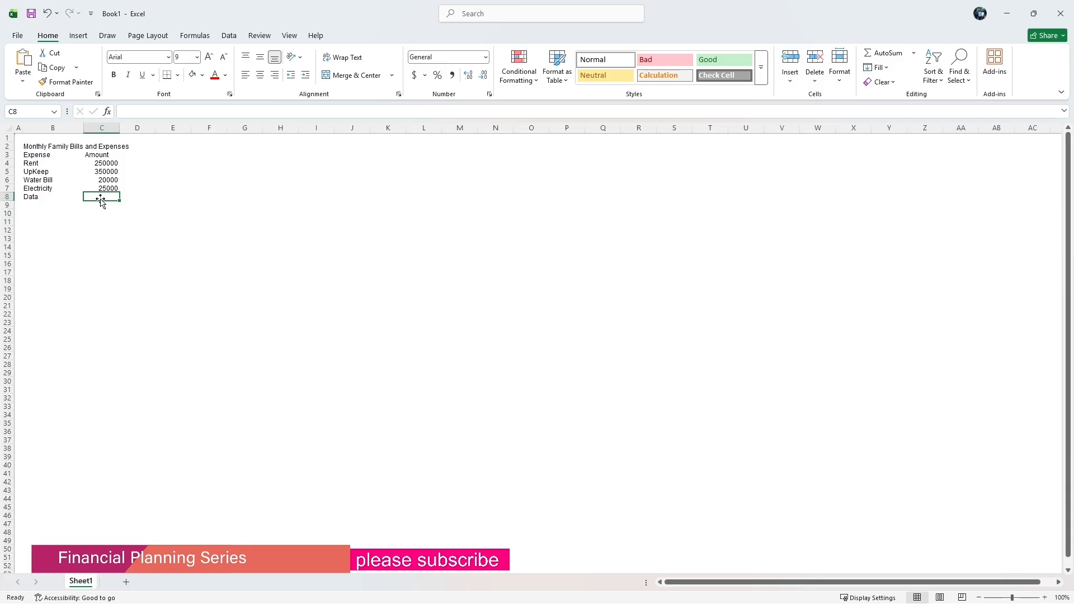
type("30")
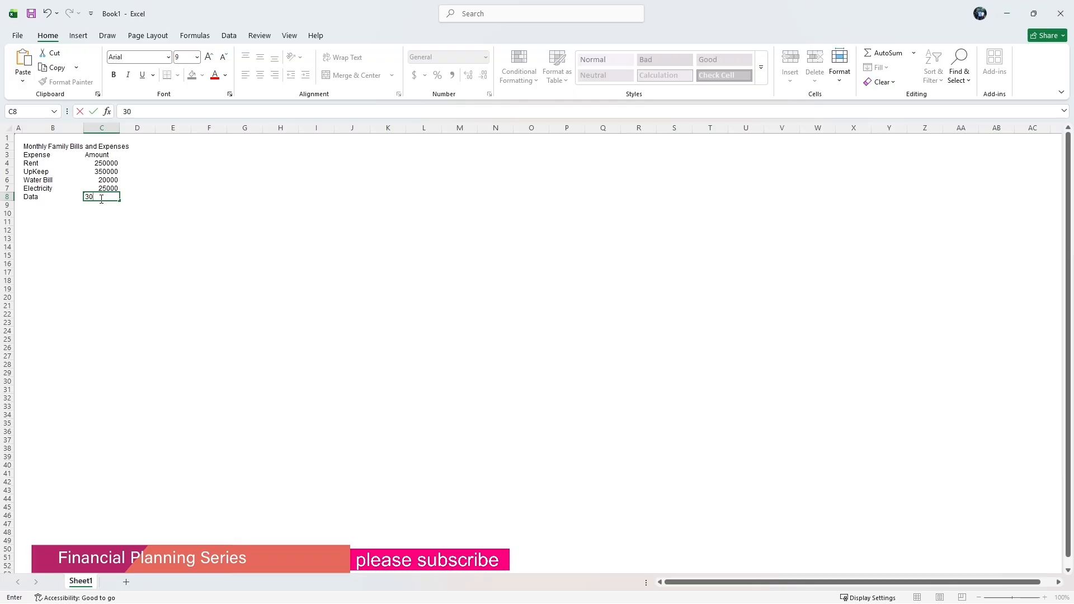
type("000")
left_click(38, 207)
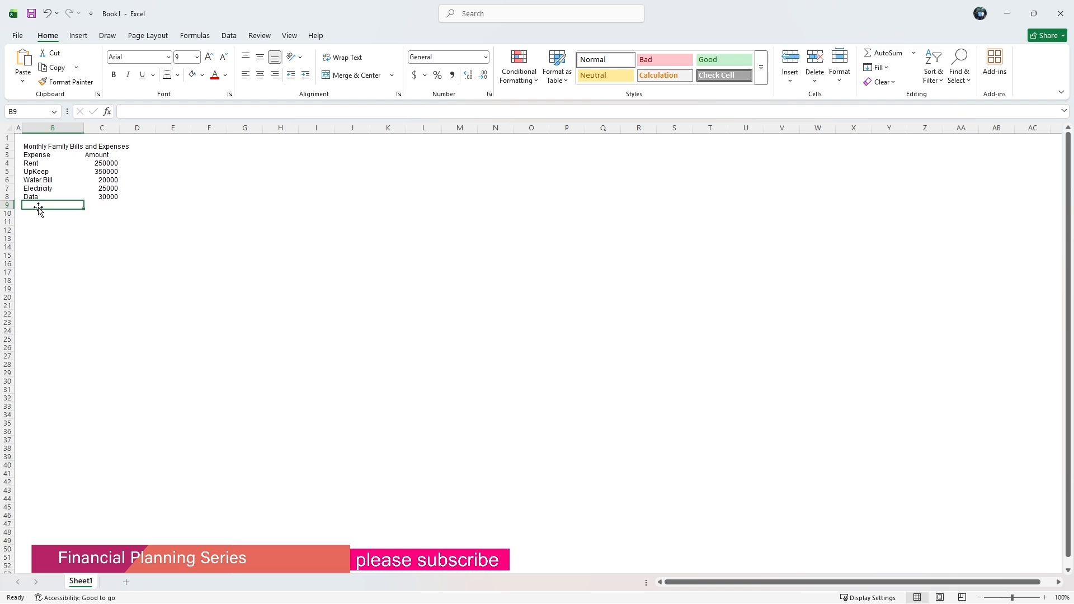
Enter the expense Emergency in B9 with an amount of 100000 in C9.
type("Emergency")
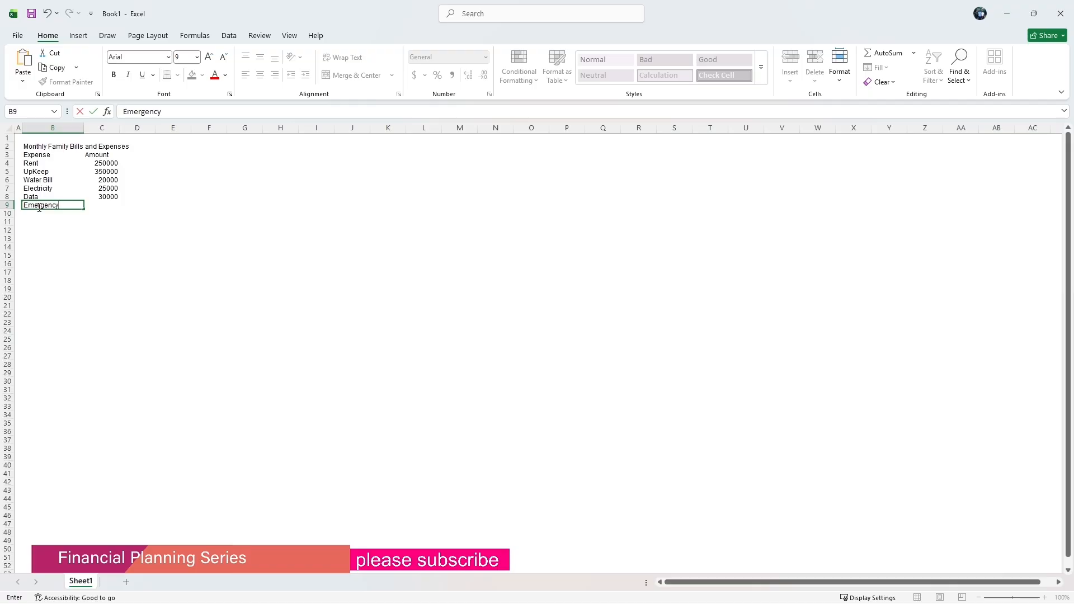
left_click(101, 207)
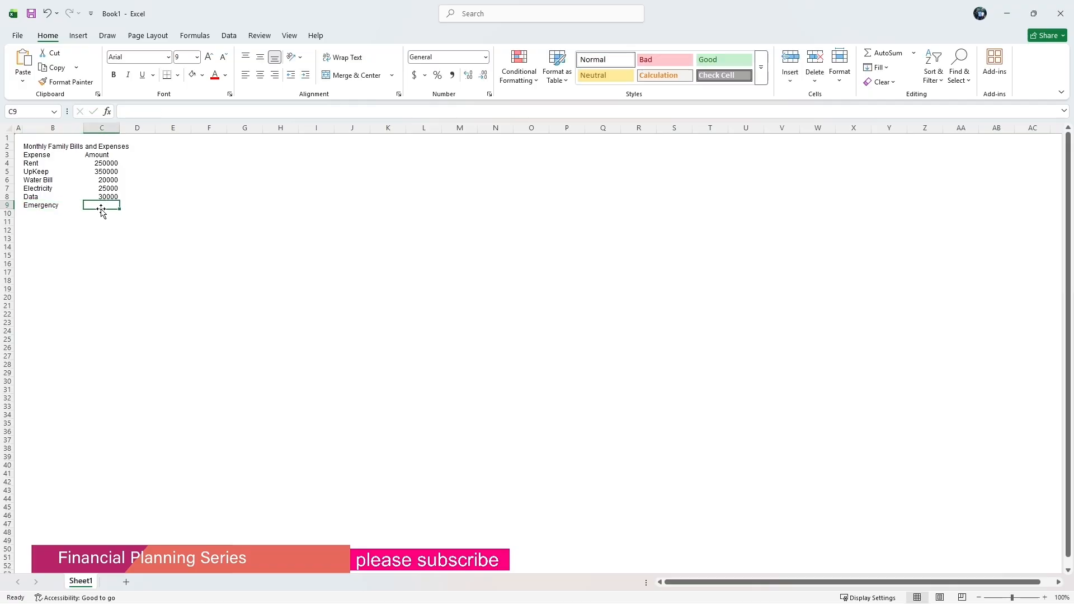
type("100000")
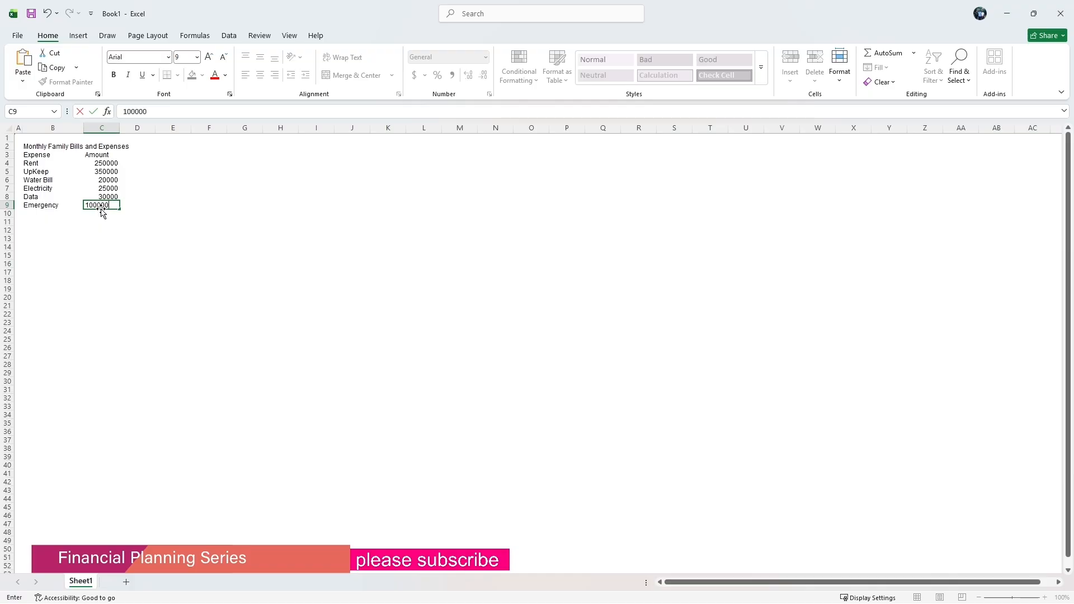
key("Return")
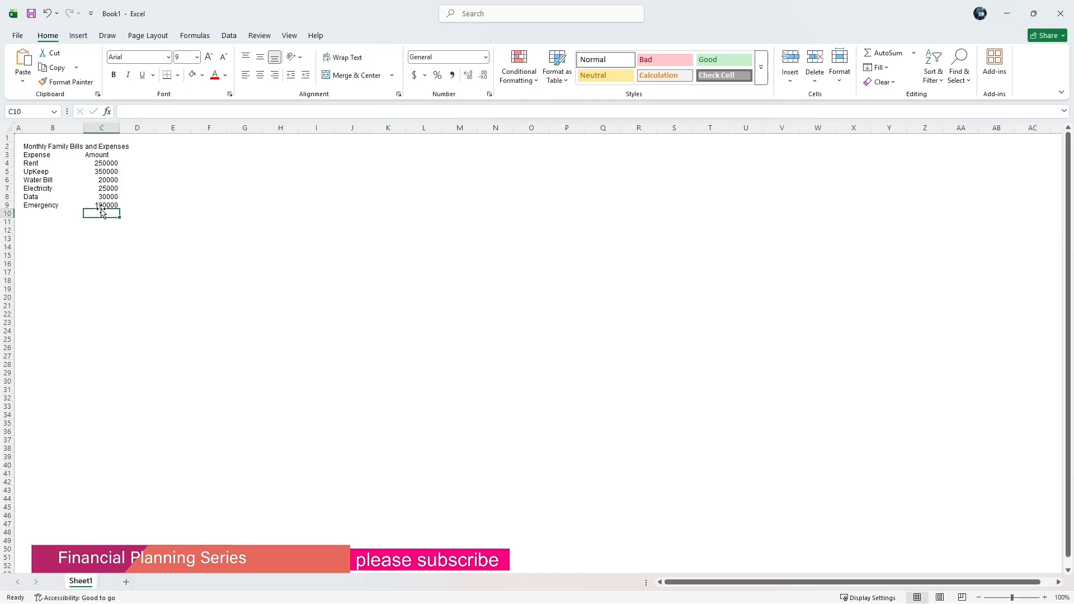
Apply comma style to column C and reduce it to zero decimal places.
left_click(102, 128)
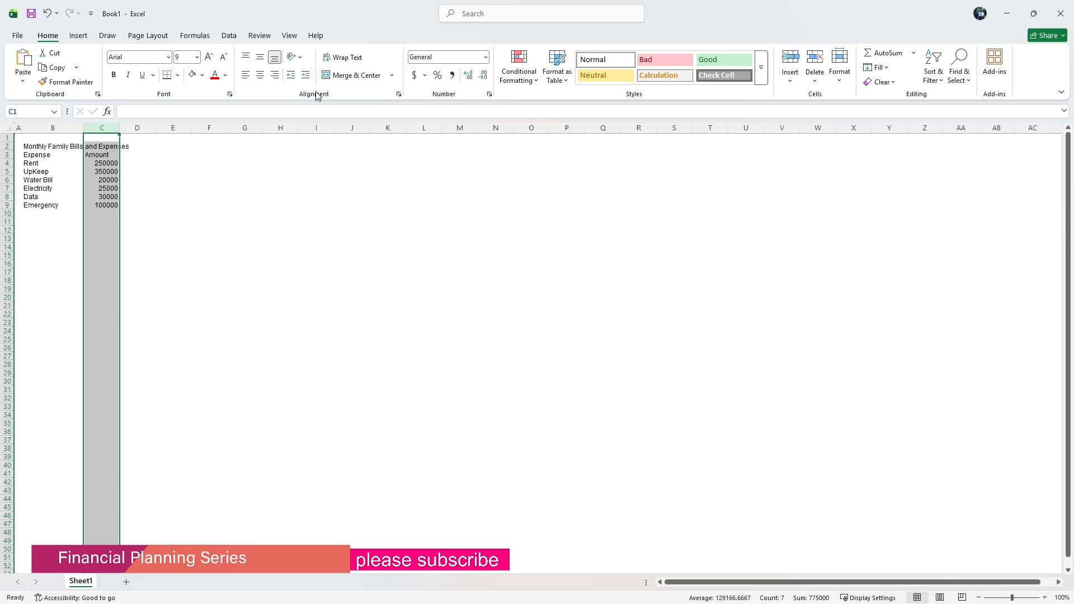
left_click(452, 75)
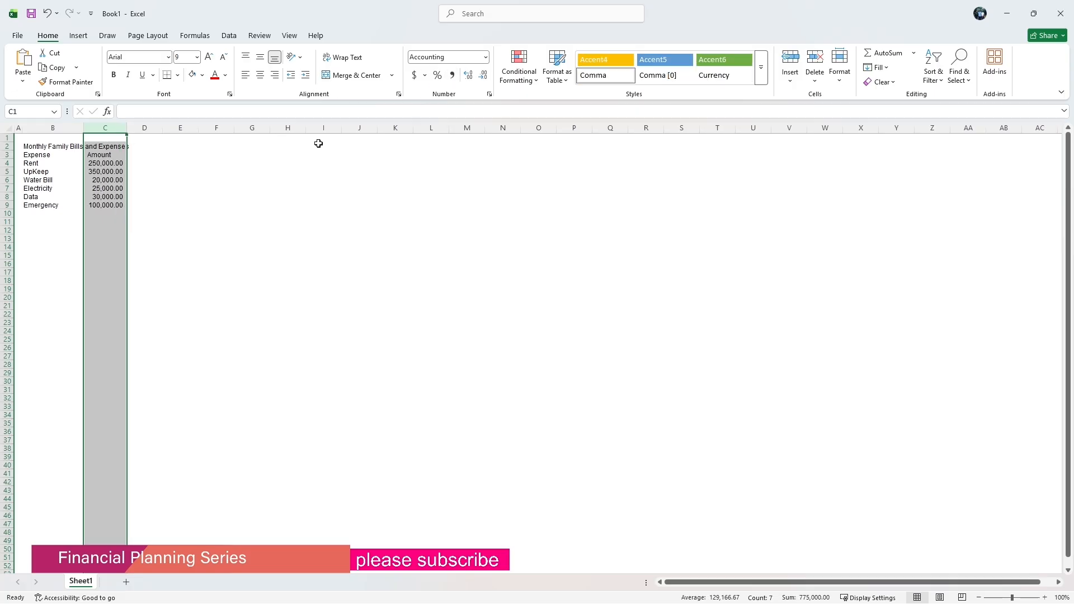
left_click(485, 76)
left_click(485, 75)
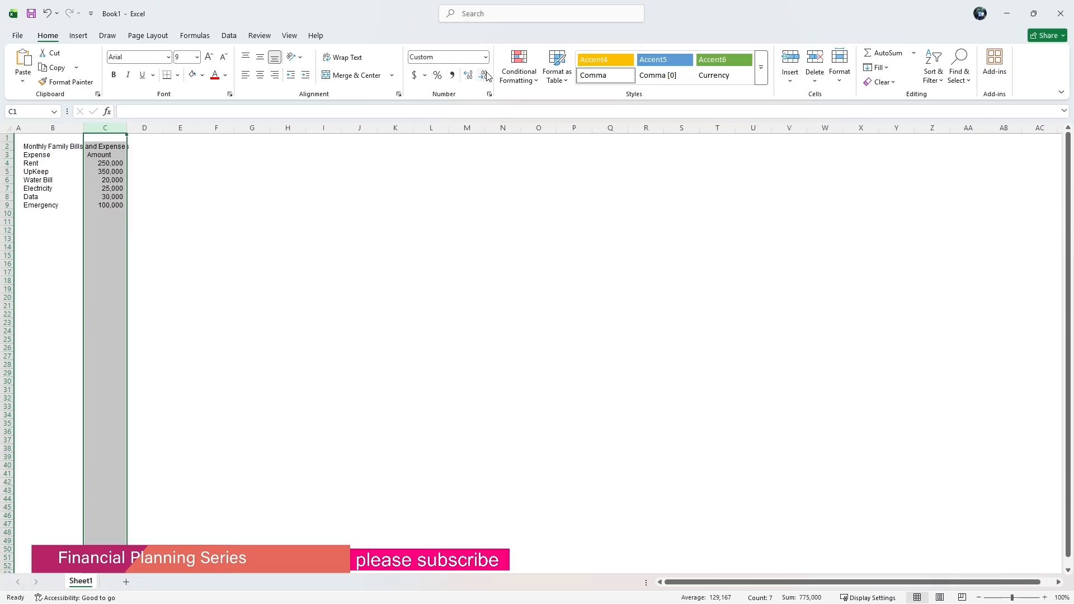
Enter the label Total in B10.
left_click(145, 197)
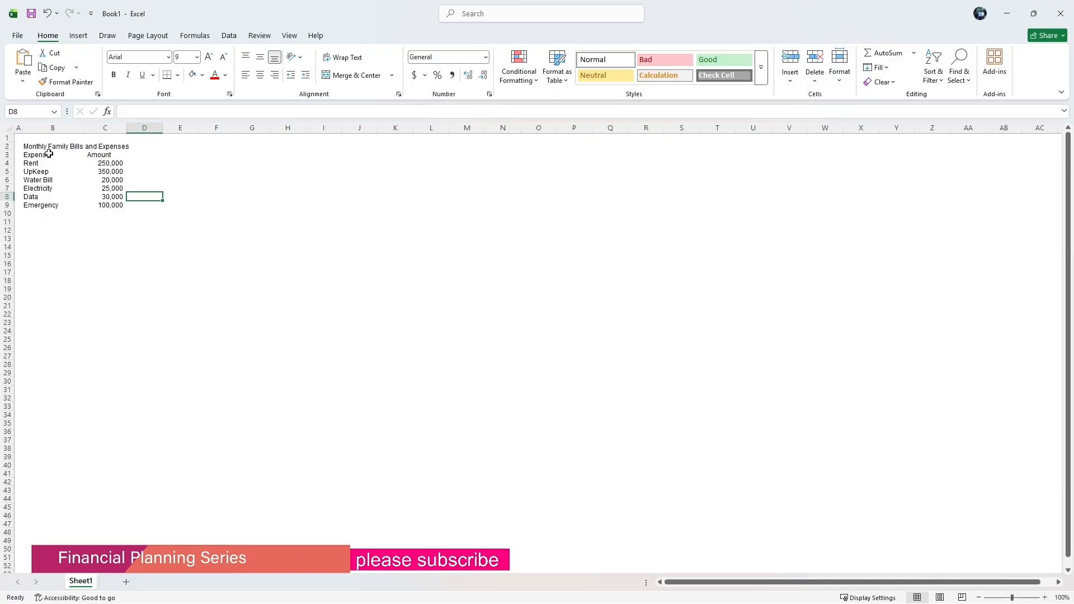
left_click(33, 213)
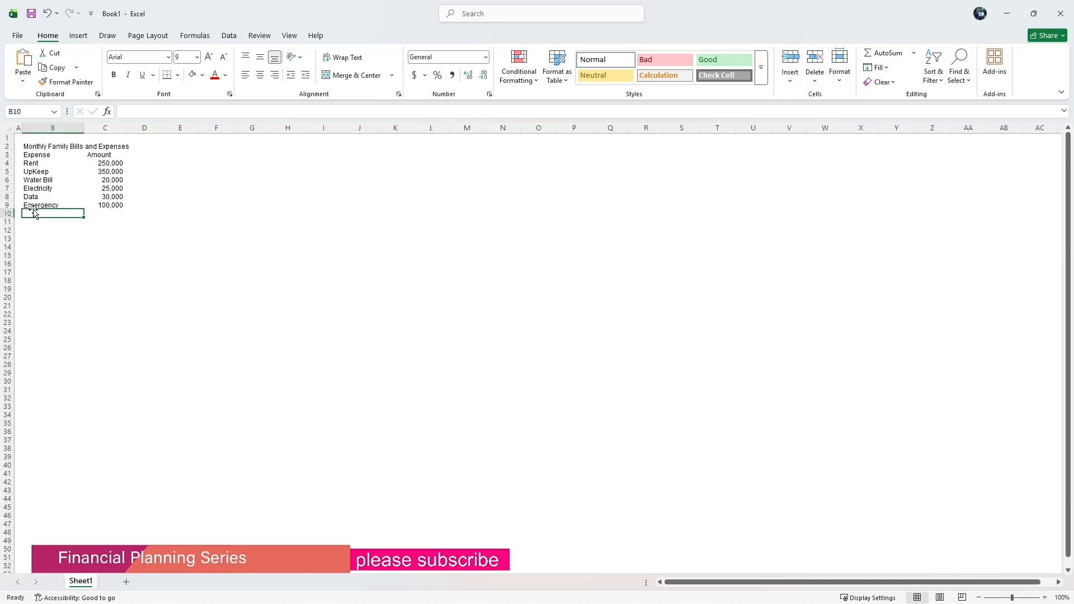
type("To")
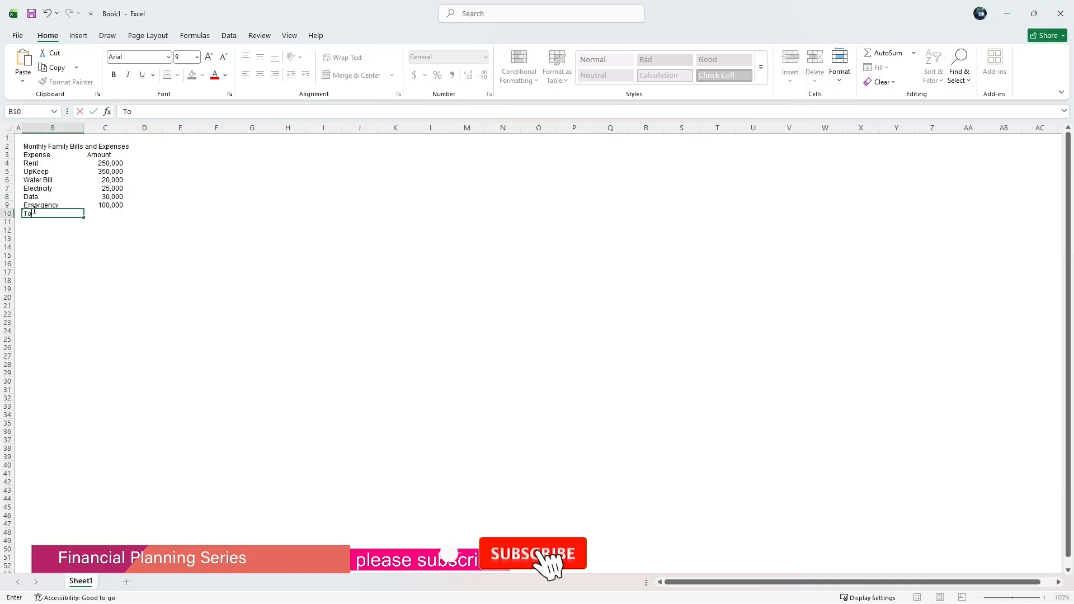
type("tal")
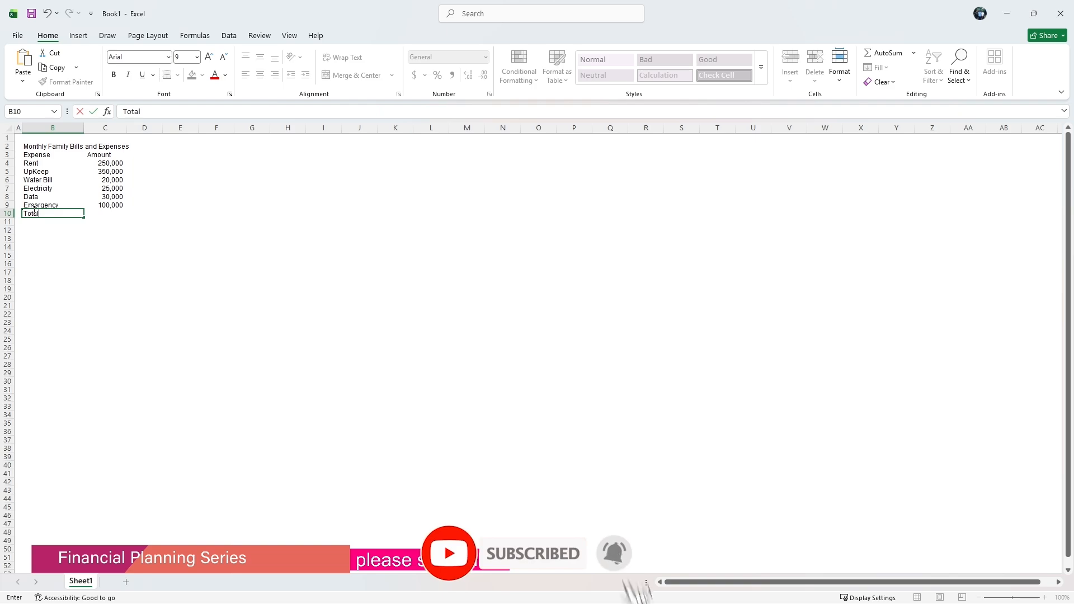
left_click(110, 213)
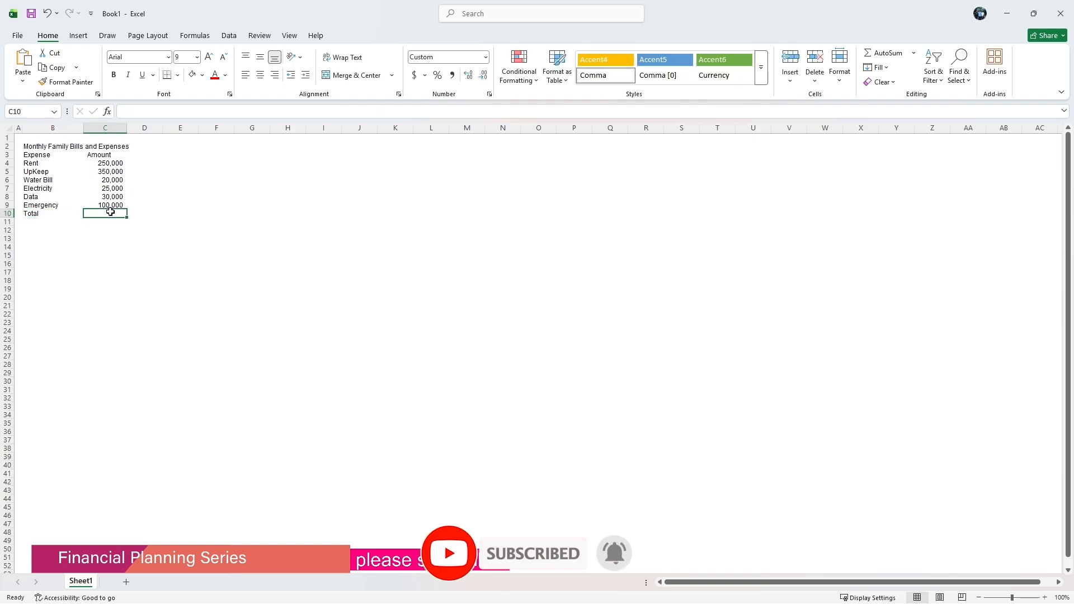
Enter a SUM formula in C10 totalling the amounts in C4:C9.
type("=su")
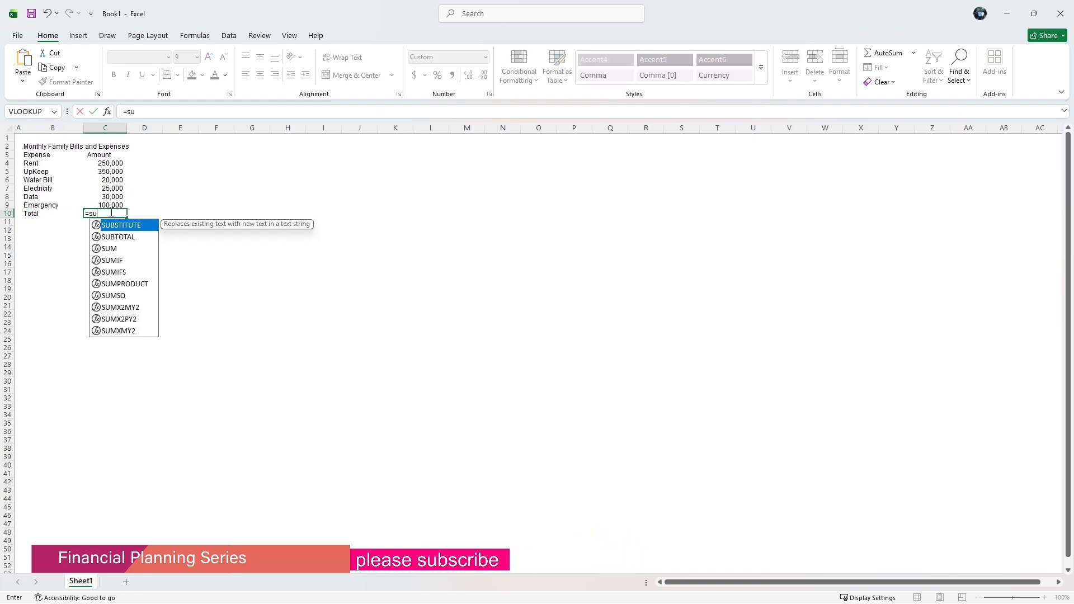
type("m(")
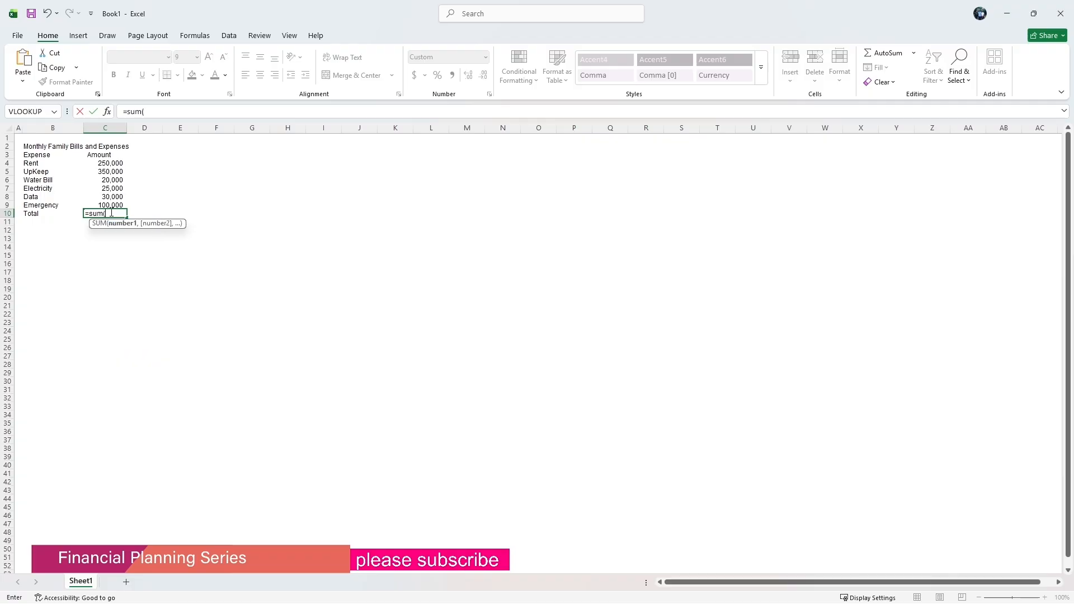
left_click_drag(109, 163, 110, 205)
left_click(175, 111)
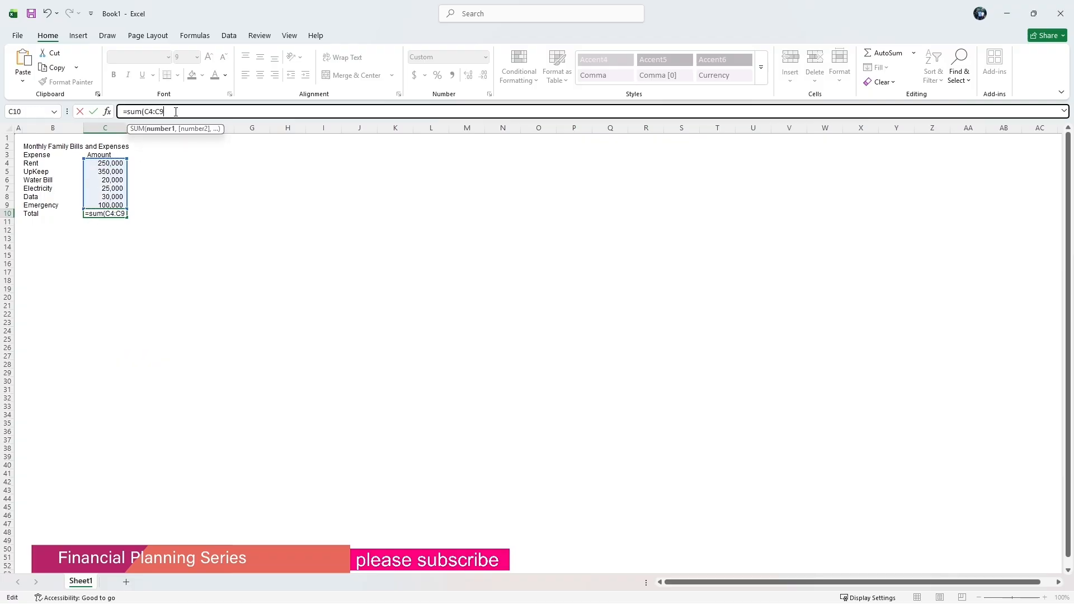
key("Return")
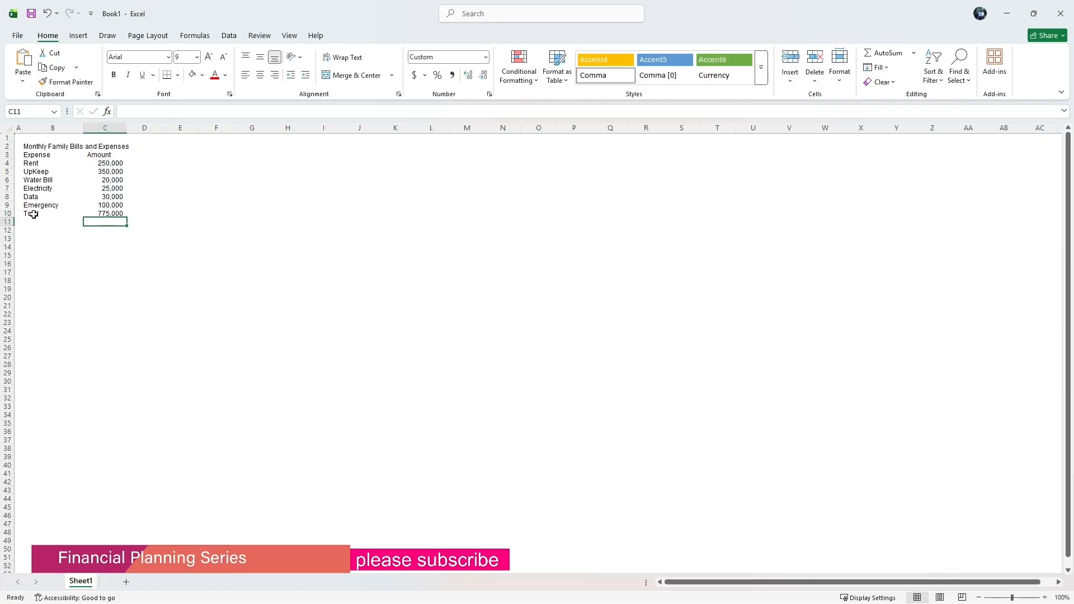
Make the Total row B10:C10 bold and give it a thick top border.
left_click_drag(39, 216, 97, 214)
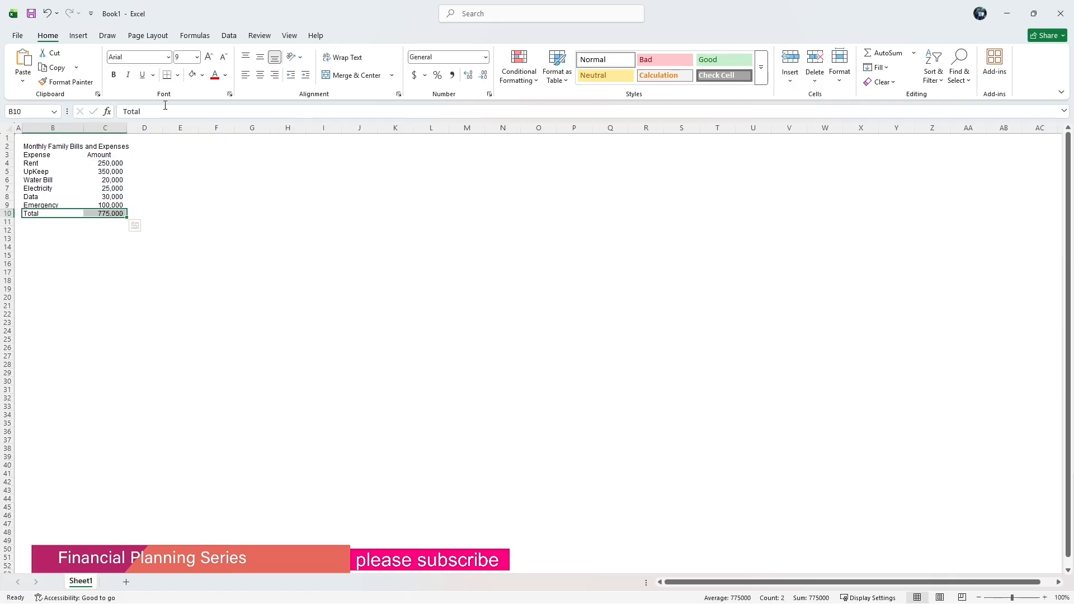
left_click(114, 75)
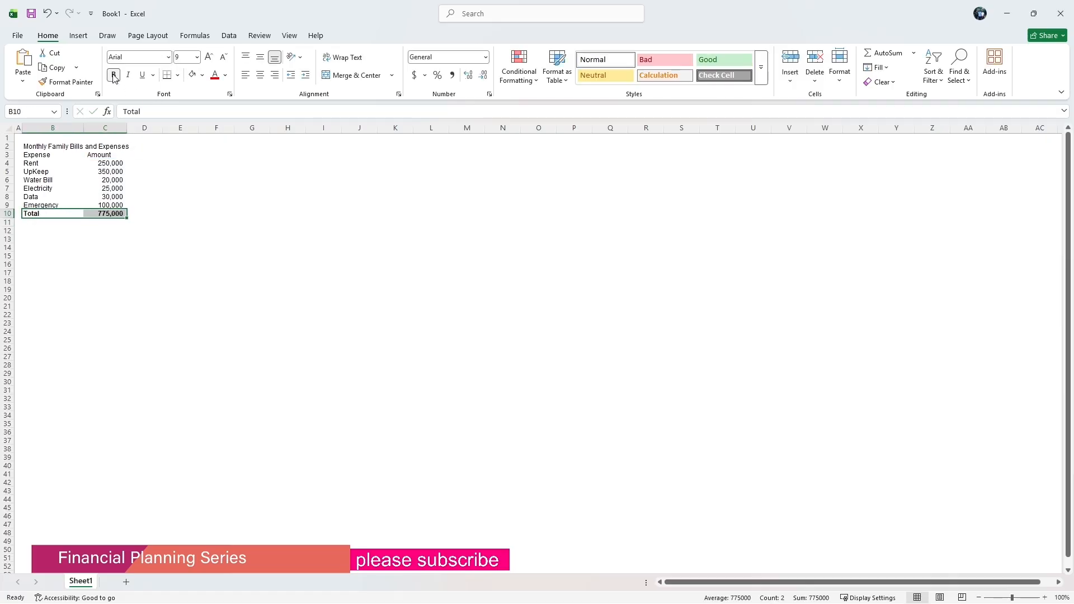
left_click(176, 75)
left_click(211, 410)
left_click(587, 266)
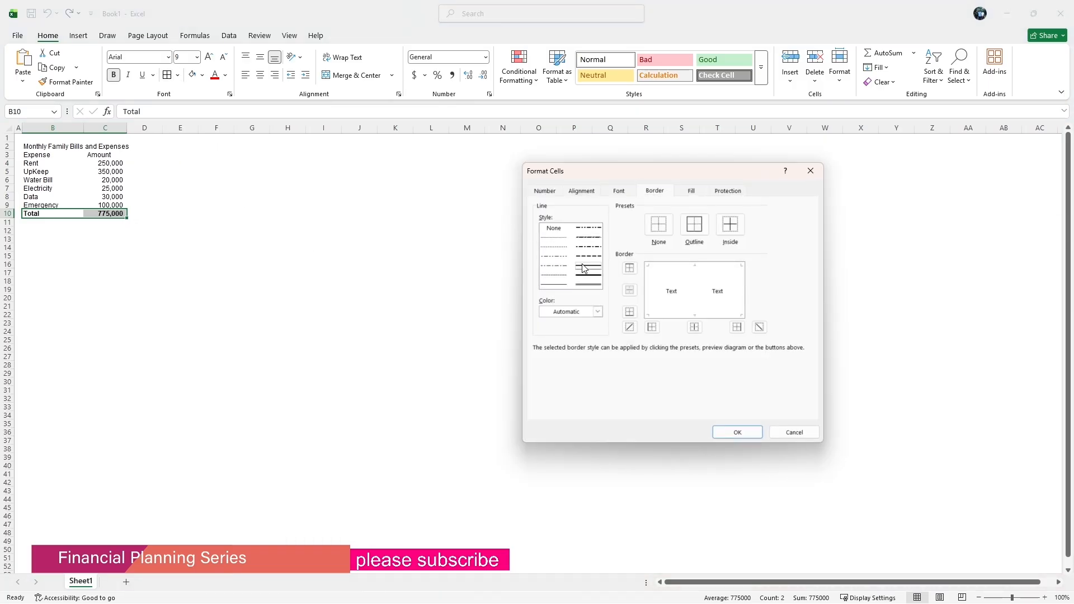
left_click(629, 268)
left_click(733, 432)
left_click(223, 272)
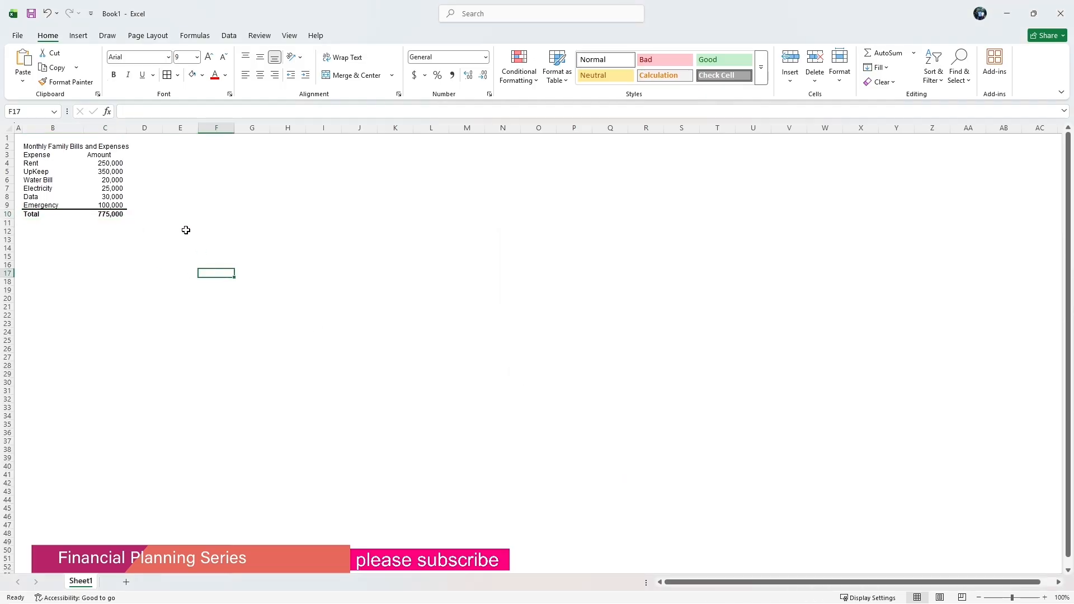
Merge and centre the title Monthly Family Bills and Expenses across B2:C2.
left_click(31, 146)
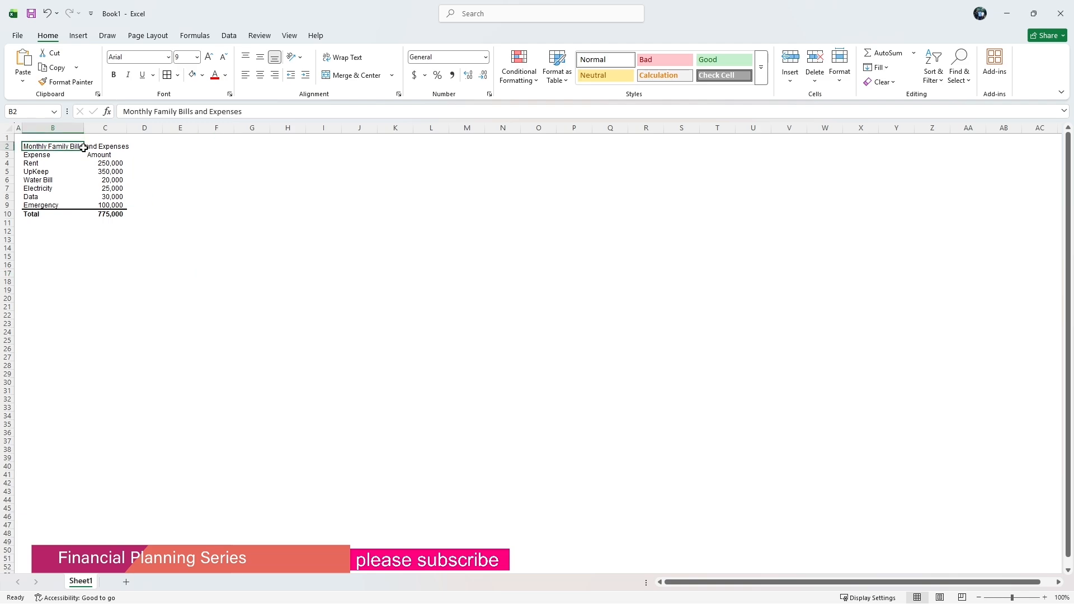
left_click_drag(83, 147, 112, 147)
left_click(356, 75)
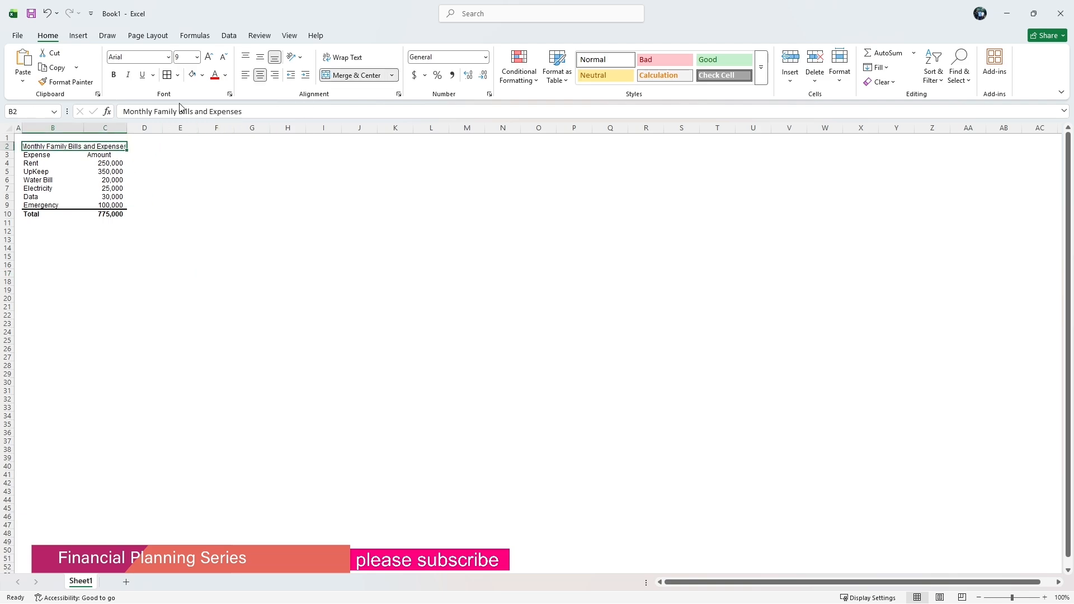
Fill the merged title with dark blue and set its font colour to white.
left_click(202, 75)
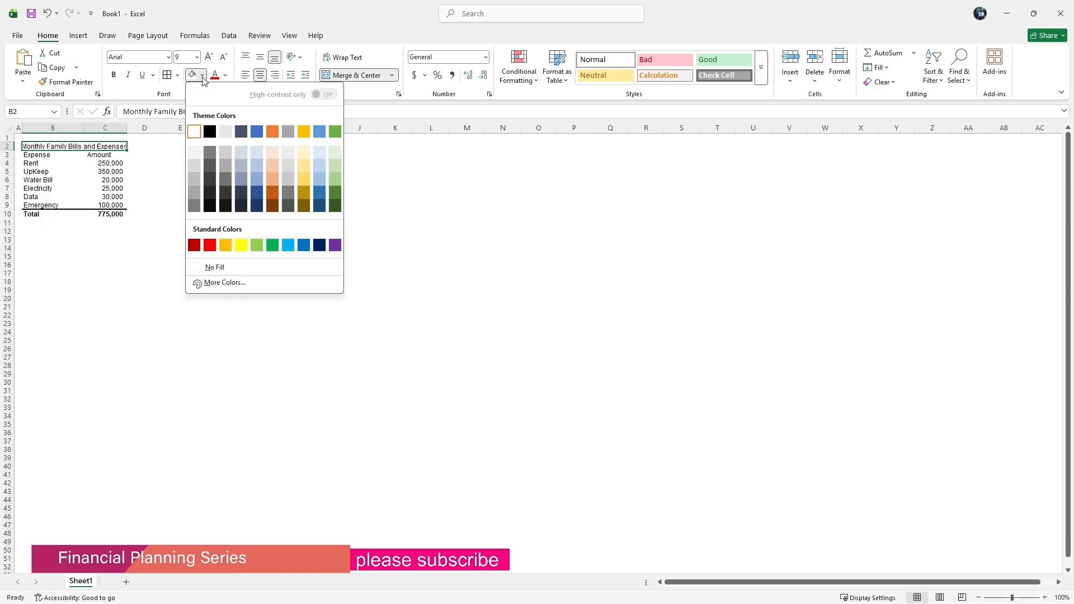
left_click(257, 205)
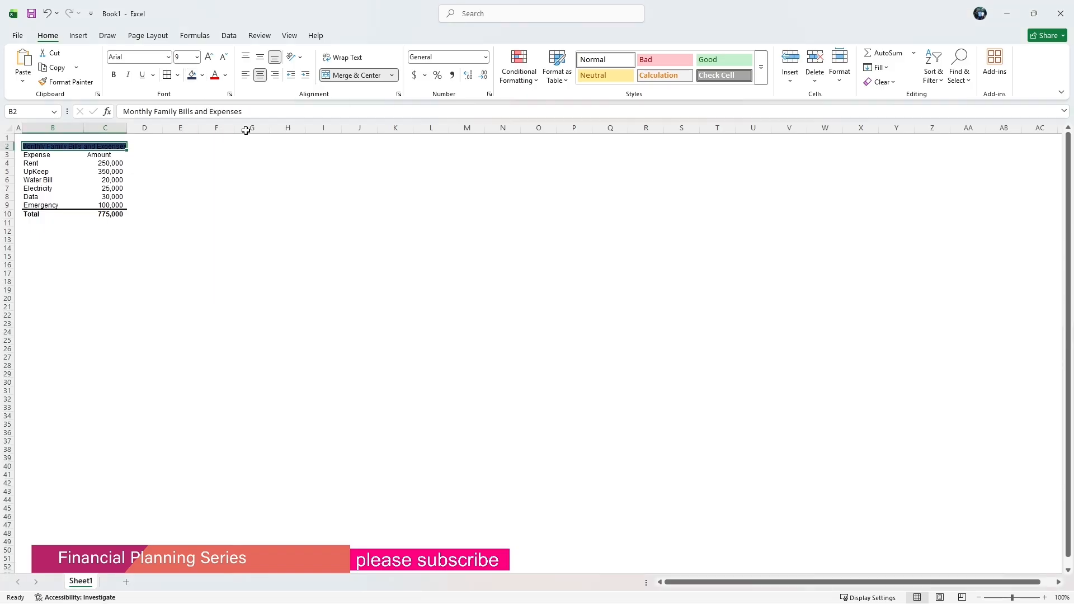
left_click(225, 75)
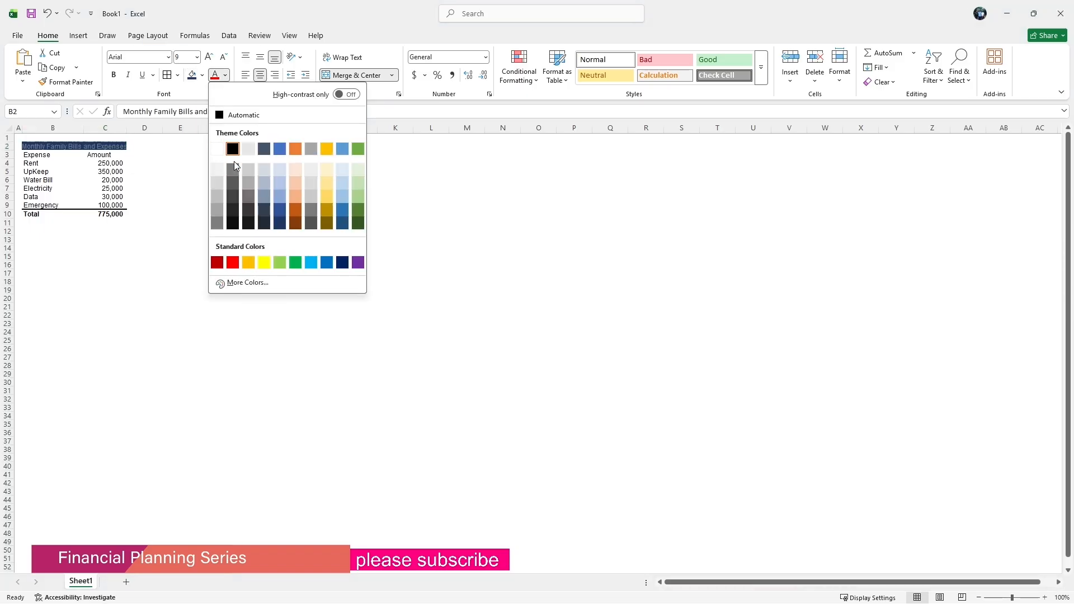
left_click(217, 149)
left_click(168, 187)
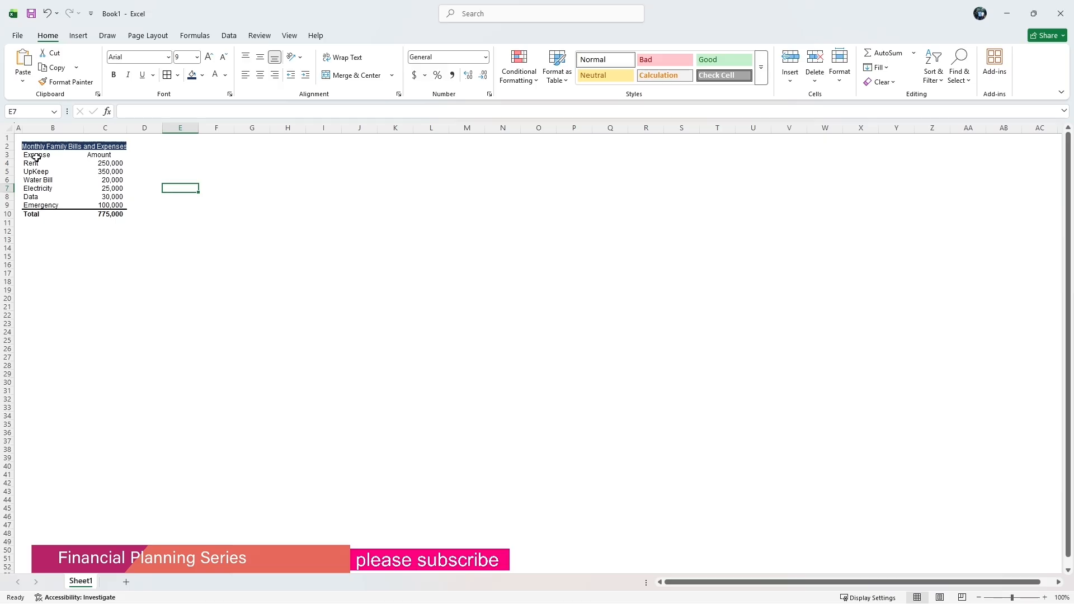
Try to change the alignment of the Amount header and column C.
left_click_drag(37, 156, 103, 156)
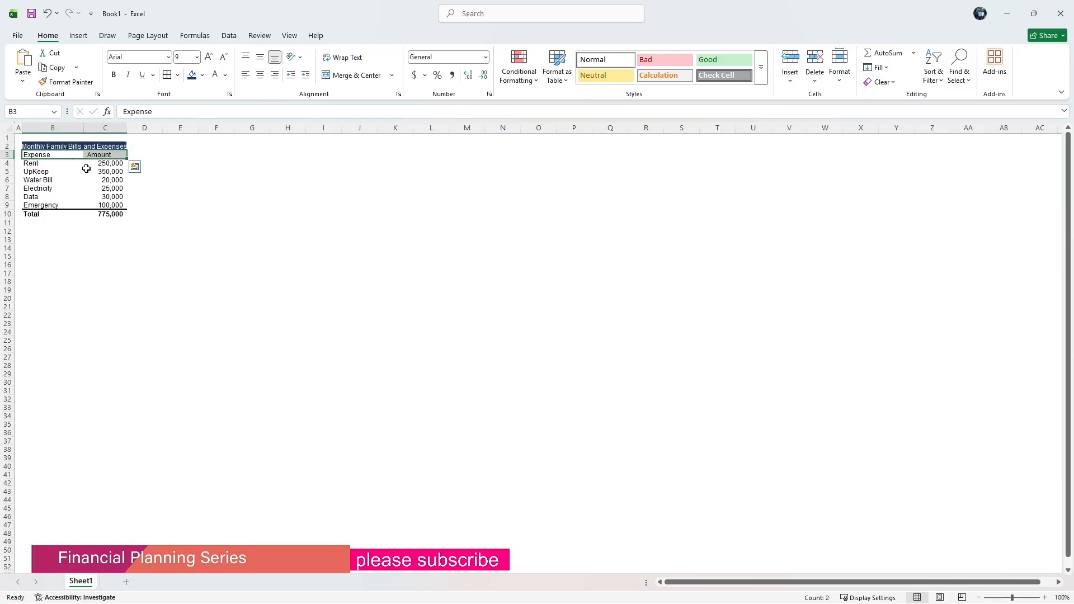
left_click(87, 167)
left_click(93, 156)
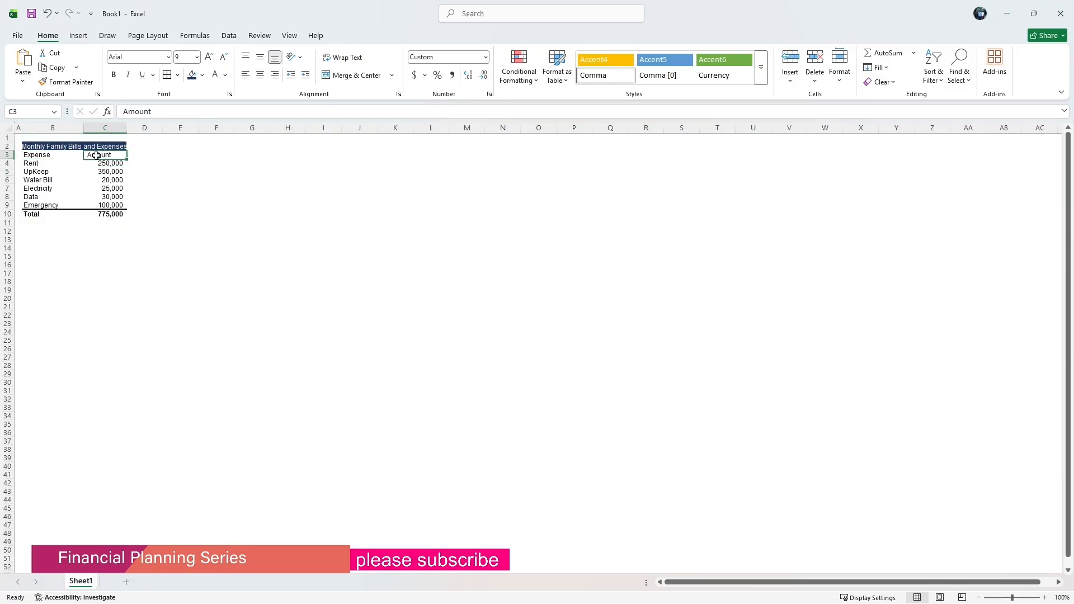
left_click(256, 78)
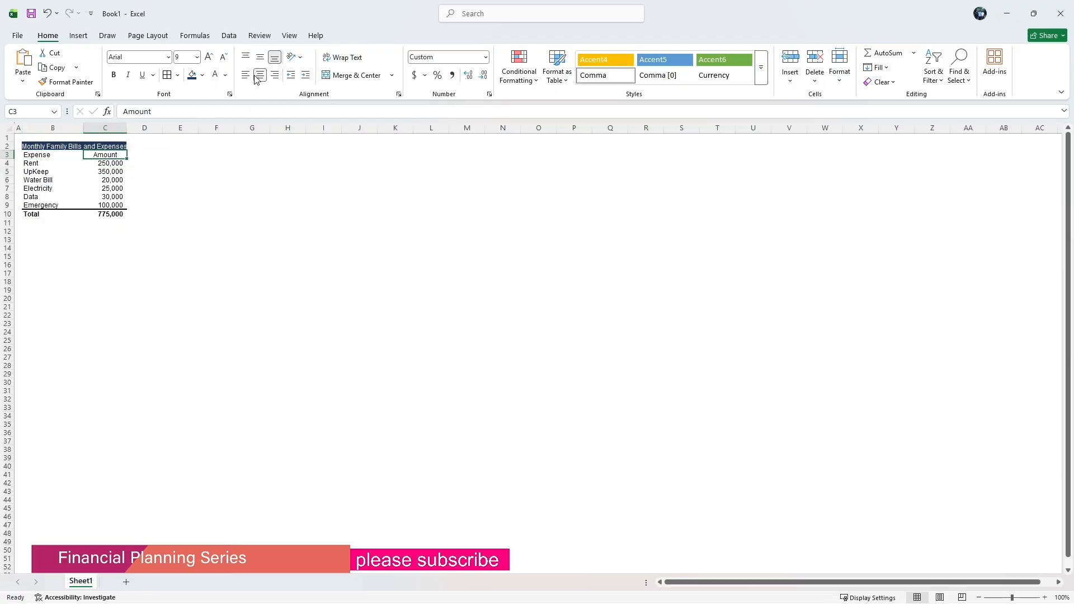
left_click(106, 128)
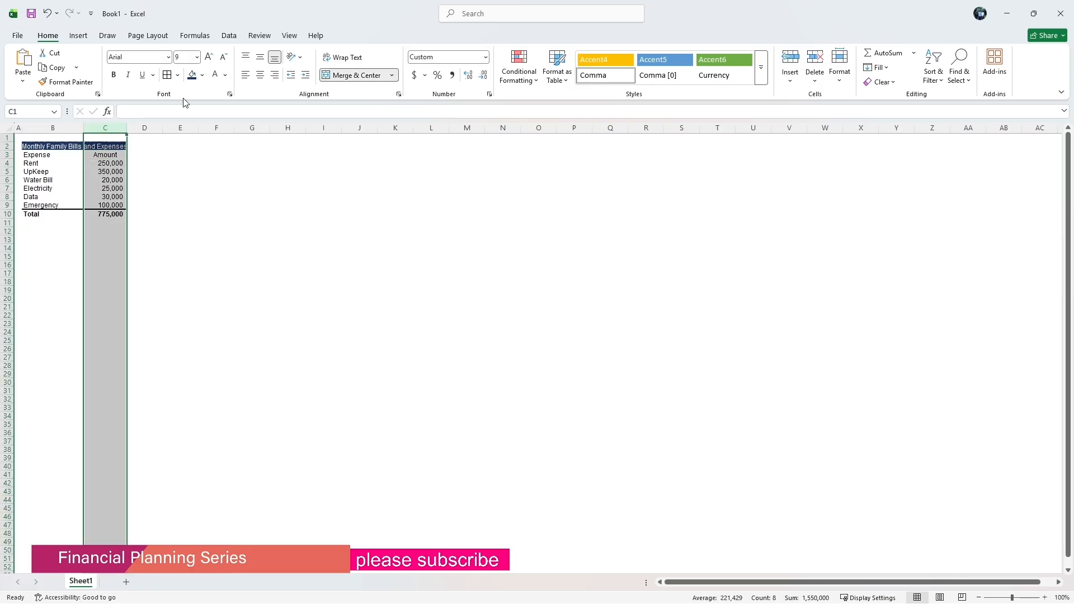
left_click(250, 77)
left_click(179, 170)
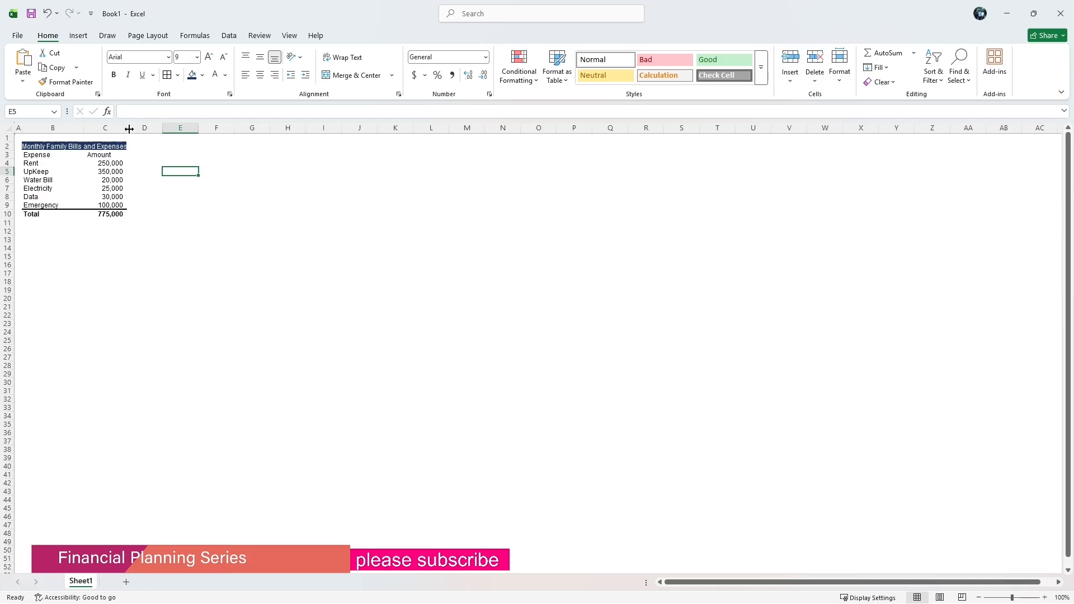
Widen column C slightly and paste the heading Annual Expenses into E2.
mouse_move(127, 128)
left_mouse_down()
mouse_move(118, 129)
mouse_move(140, 129)
left_mouse_up()
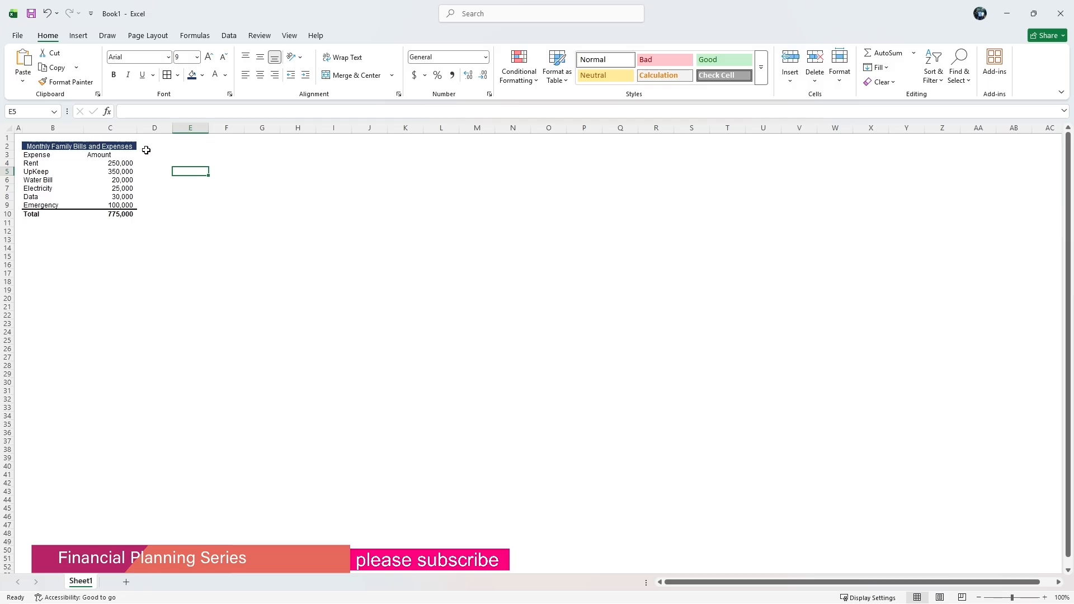
left_click(180, 147)
key("alt+Tab")
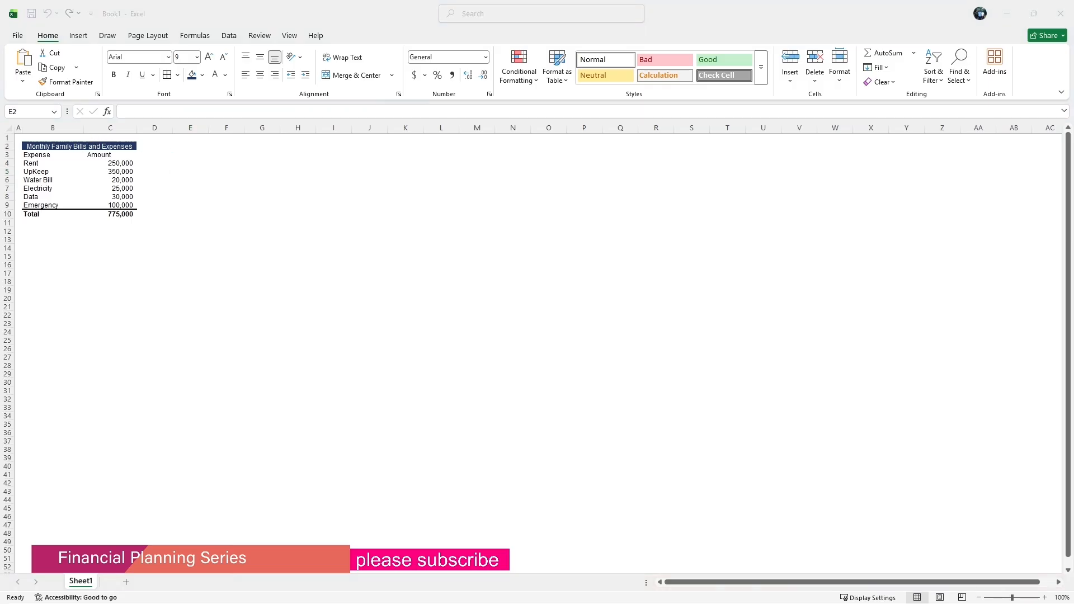
key("F2")
left_click(177, 146)
double_click(173, 146)
right_click(174, 145)
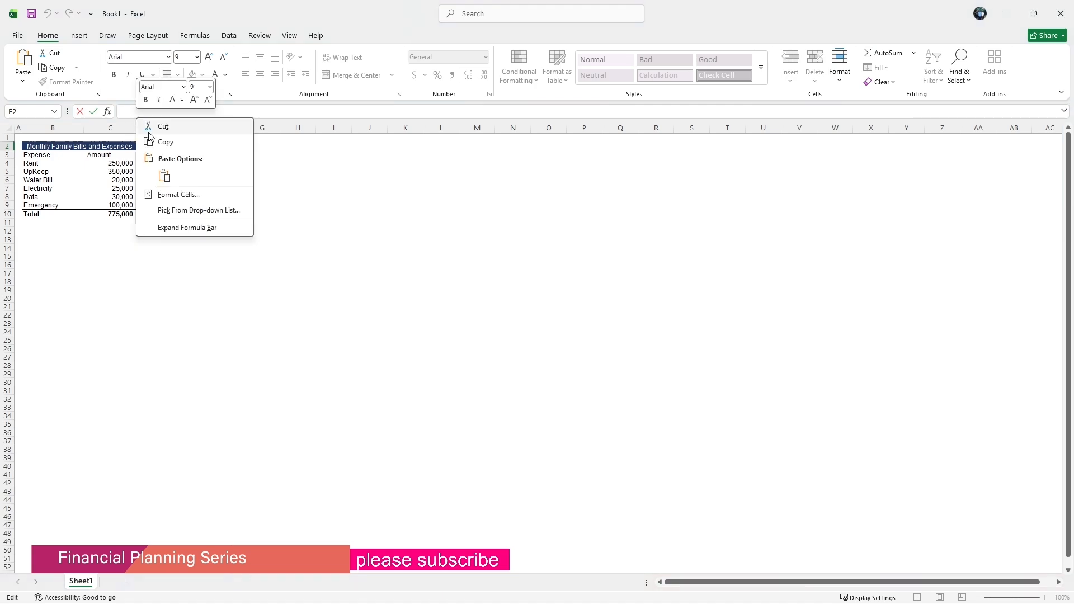
left_click(163, 175)
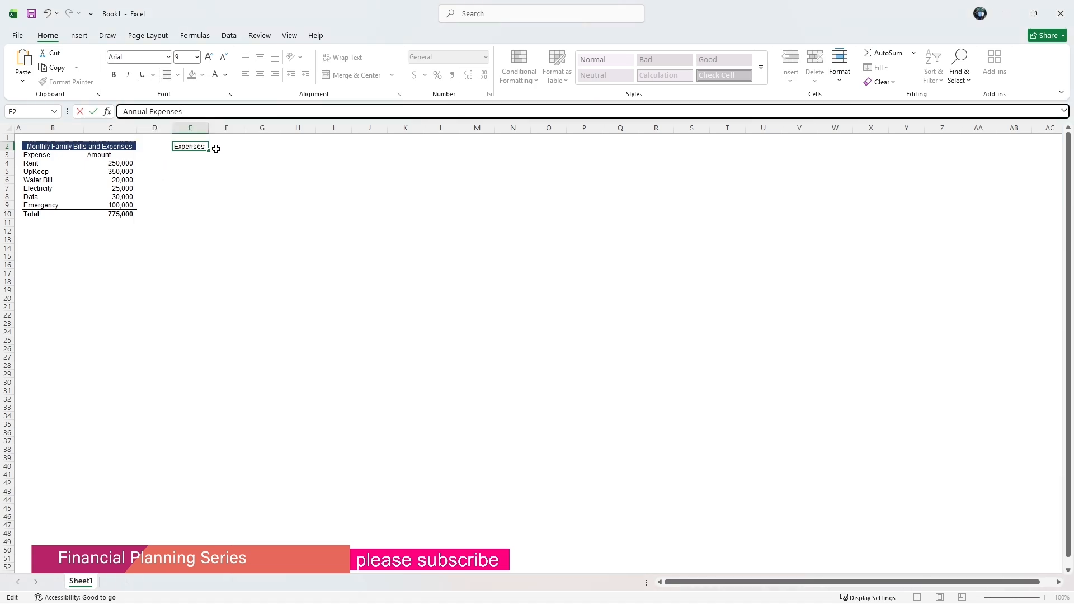
left_click(213, 163)
Copy the Expense and Amount headers from B3:C3 into E3:F3.
left_click(183, 156)
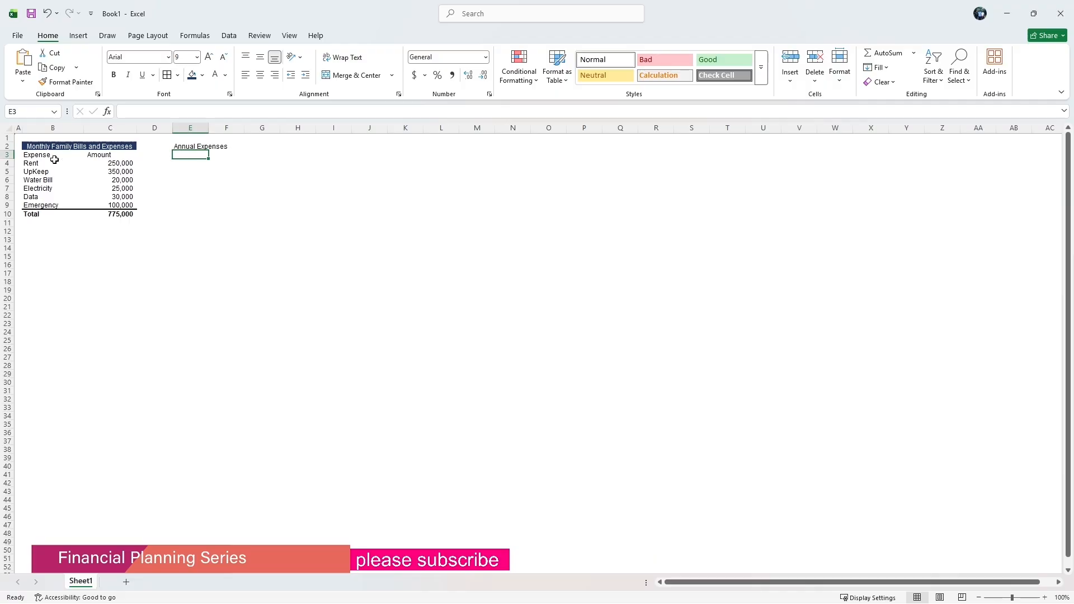
left_click_drag(52, 158, 85, 155)
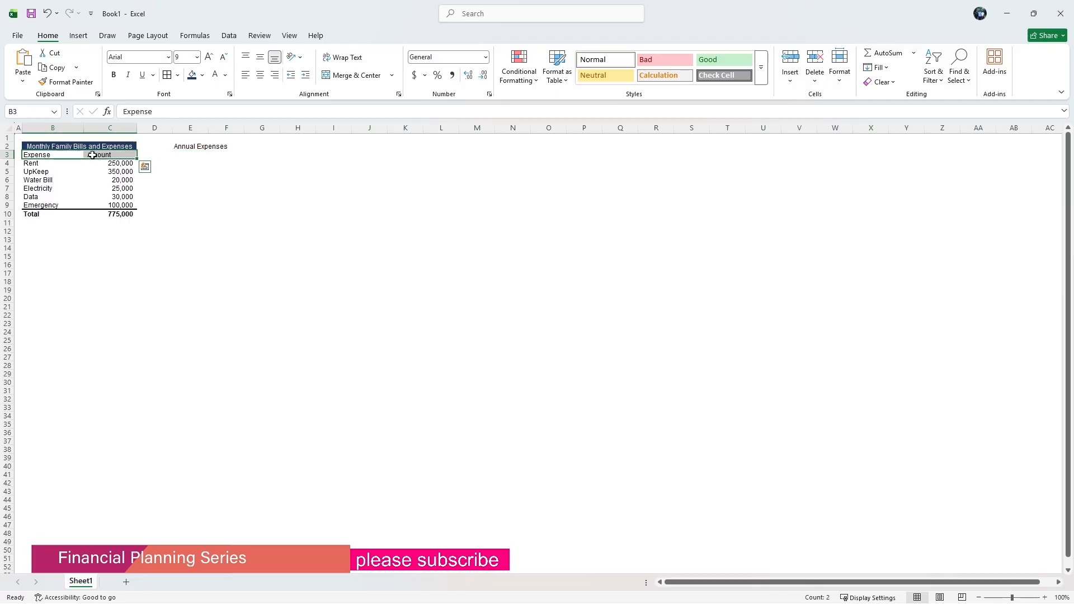
right_click(94, 157)
left_click(123, 195)
left_click(183, 156)
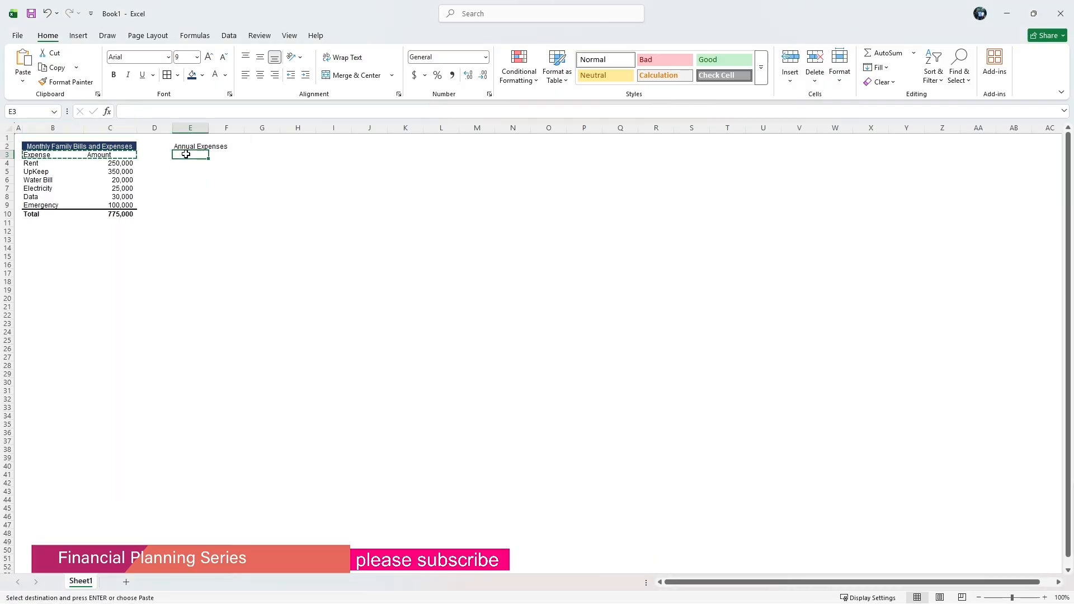
right_click(186, 156)
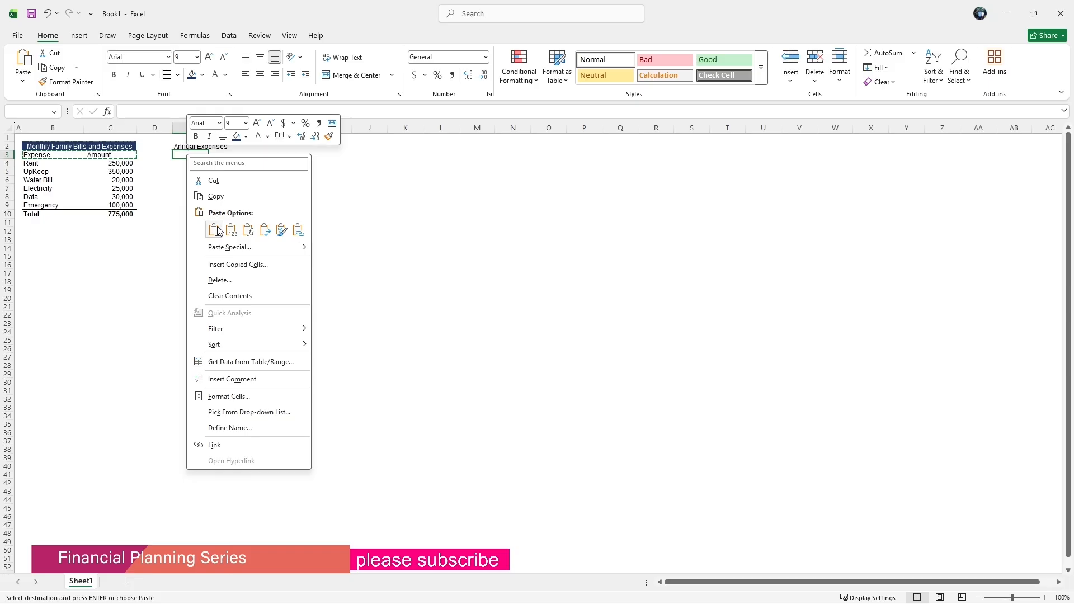
left_click(214, 230)
left_click(192, 165)
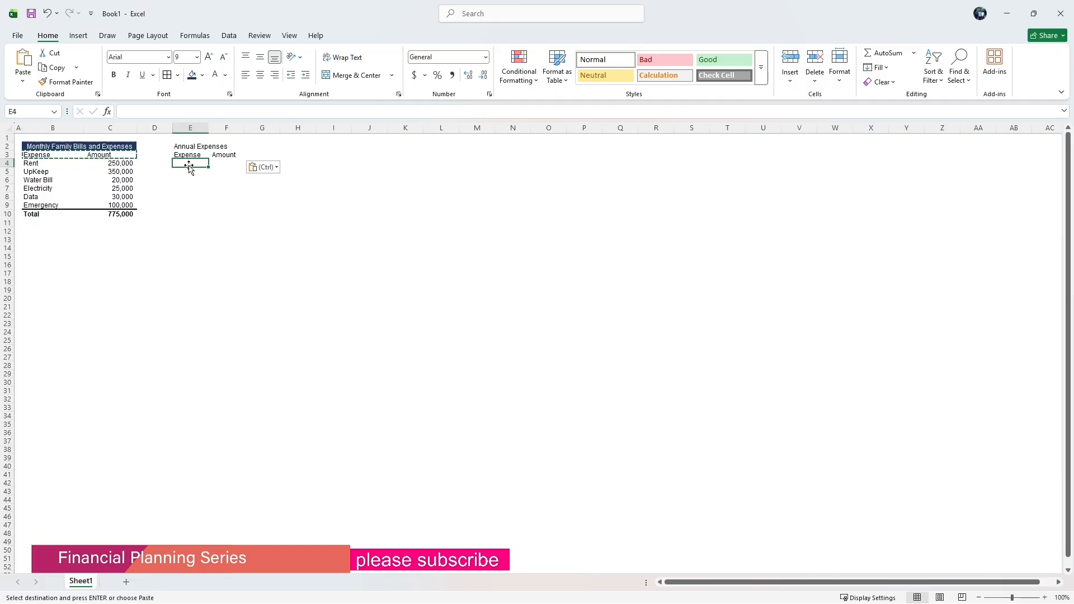
Enter the expense X-Mass in E4 with an amount of 250000 in F4.
type("X")
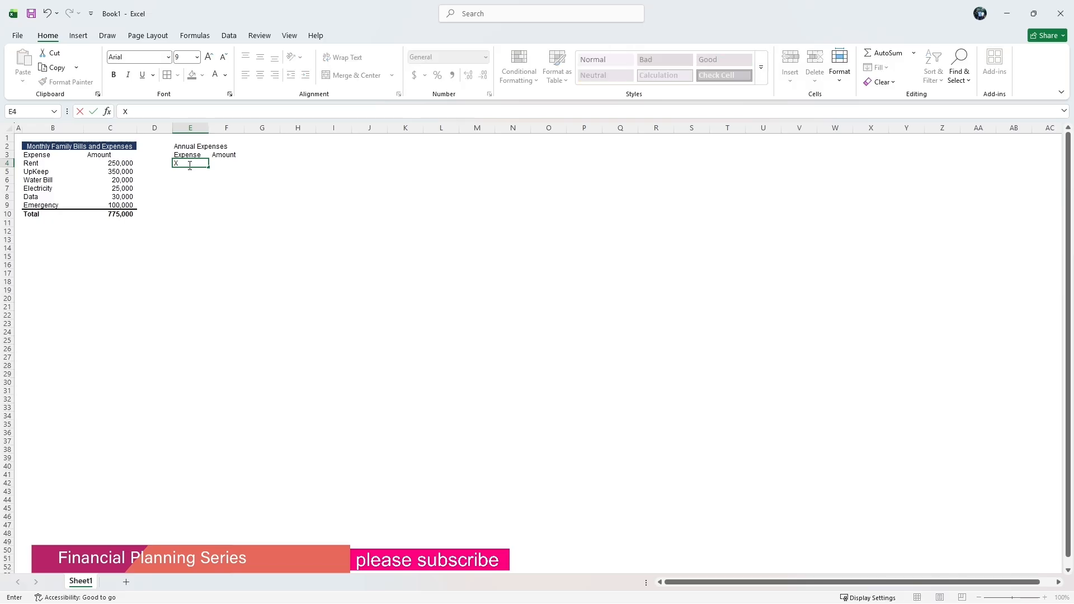
type("-")
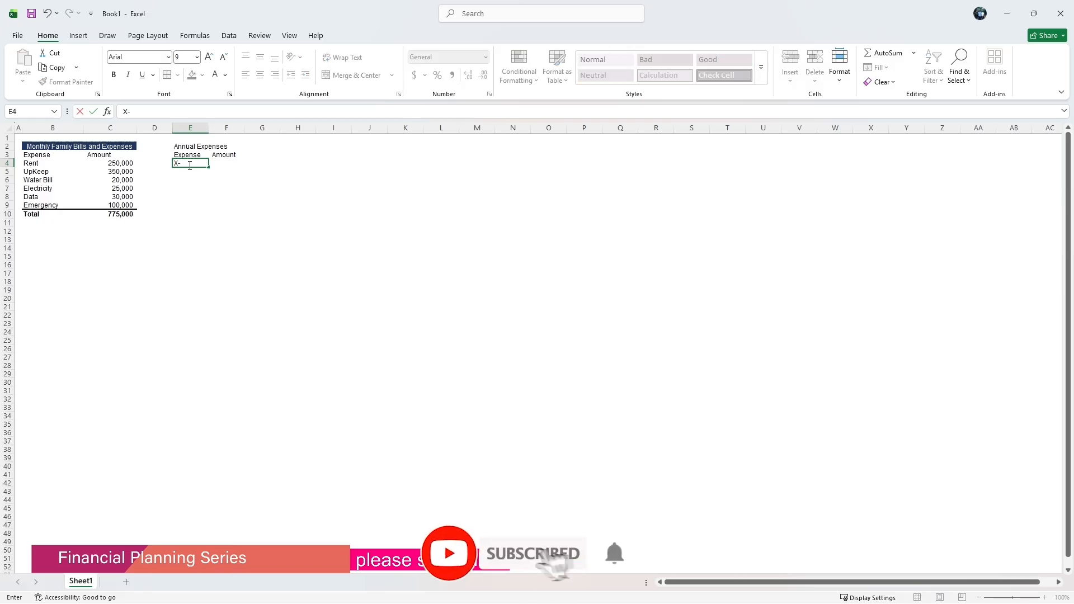
type("Maa")
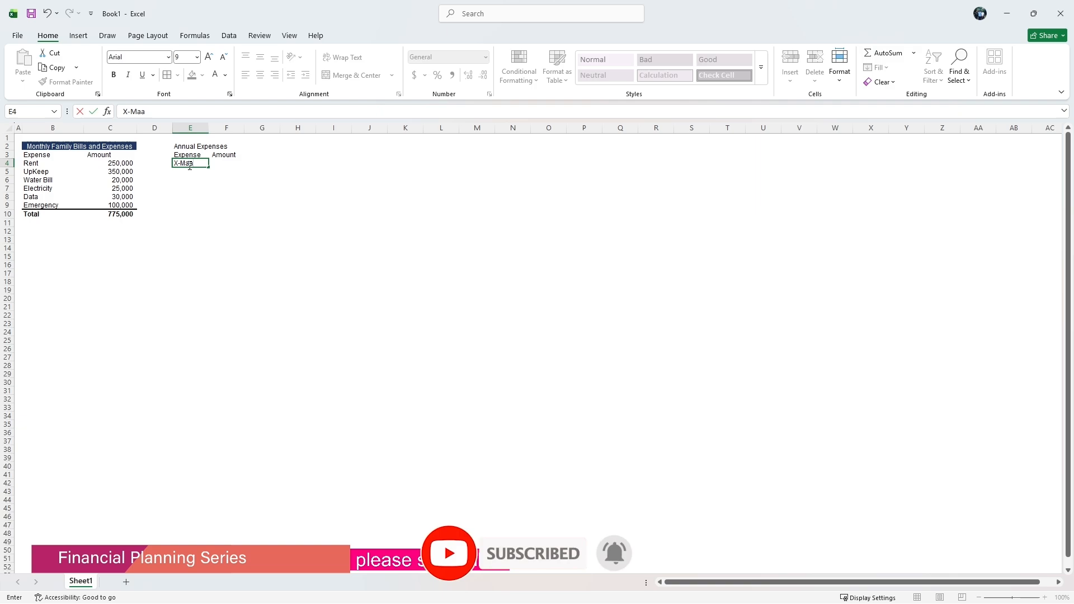
key("BackSpace")
type("ss")
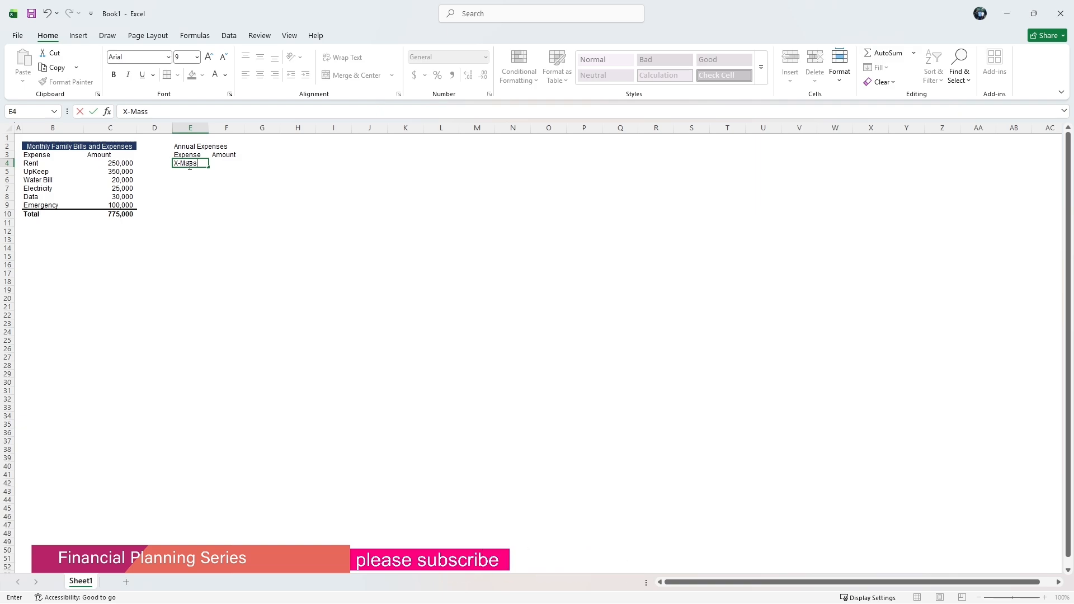
left_click(224, 164)
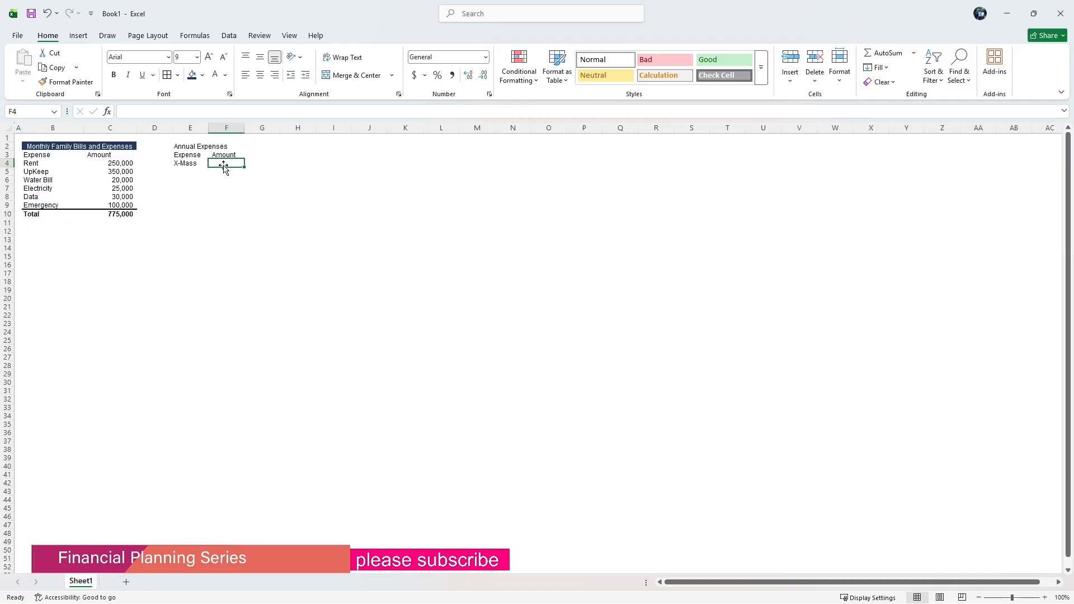
type("2")
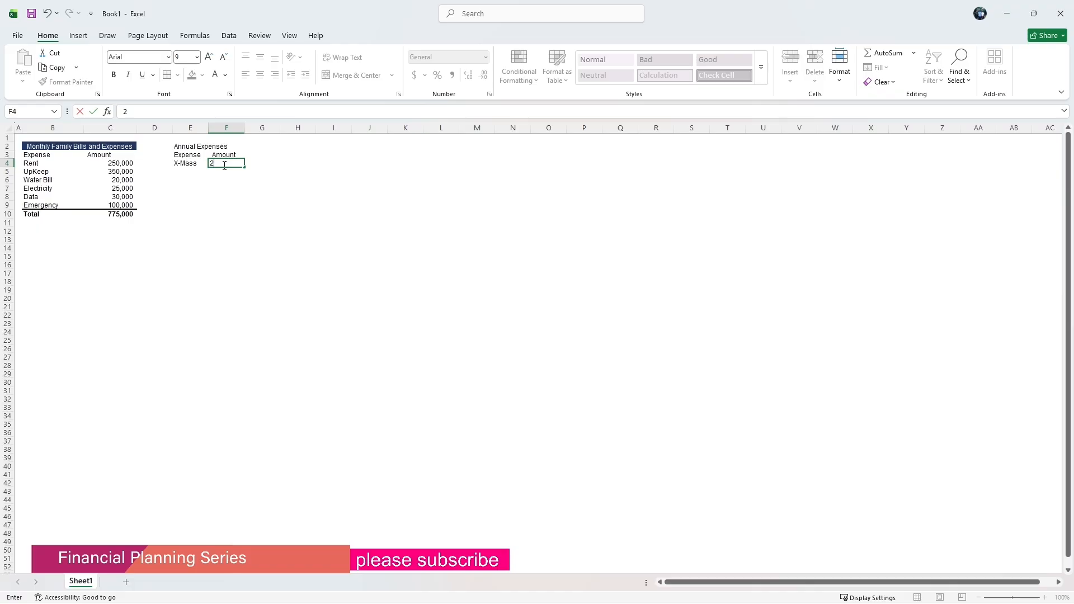
type("50000")
left_click(182, 171)
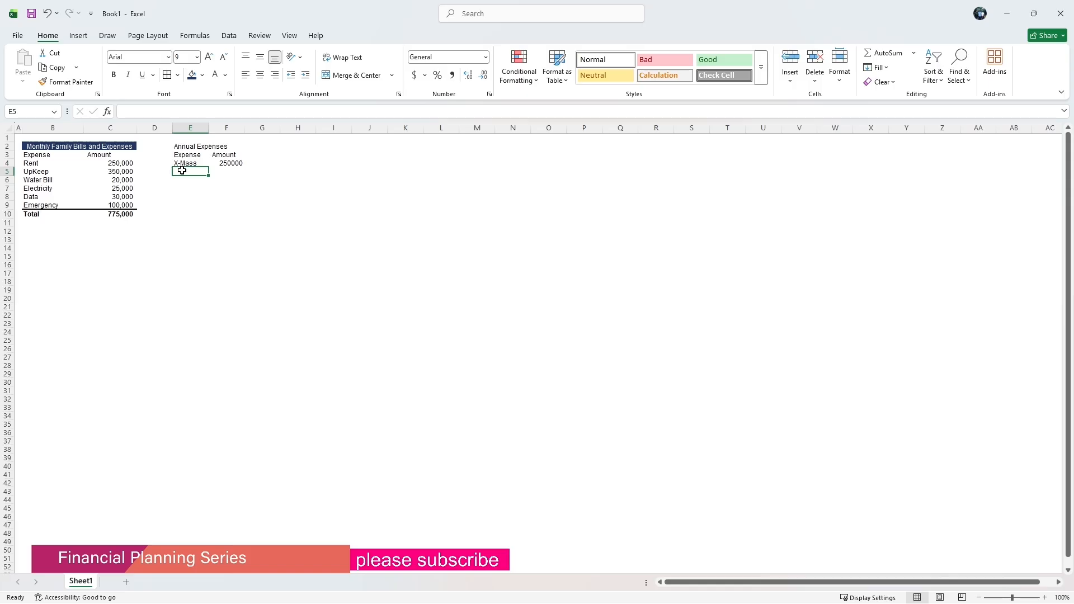
Enter the expense Baby Shopping in E5 with an amount of 200000 in F5.
type("Baby")
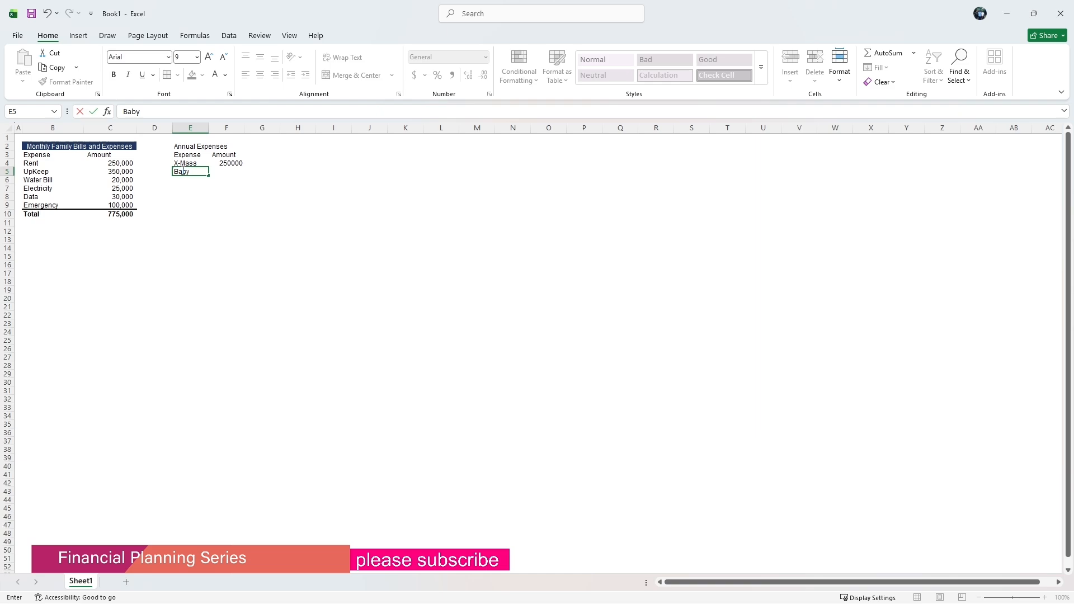
type(" Shower")
key("BackSpace")
type("pping")
left_click(297, 187)
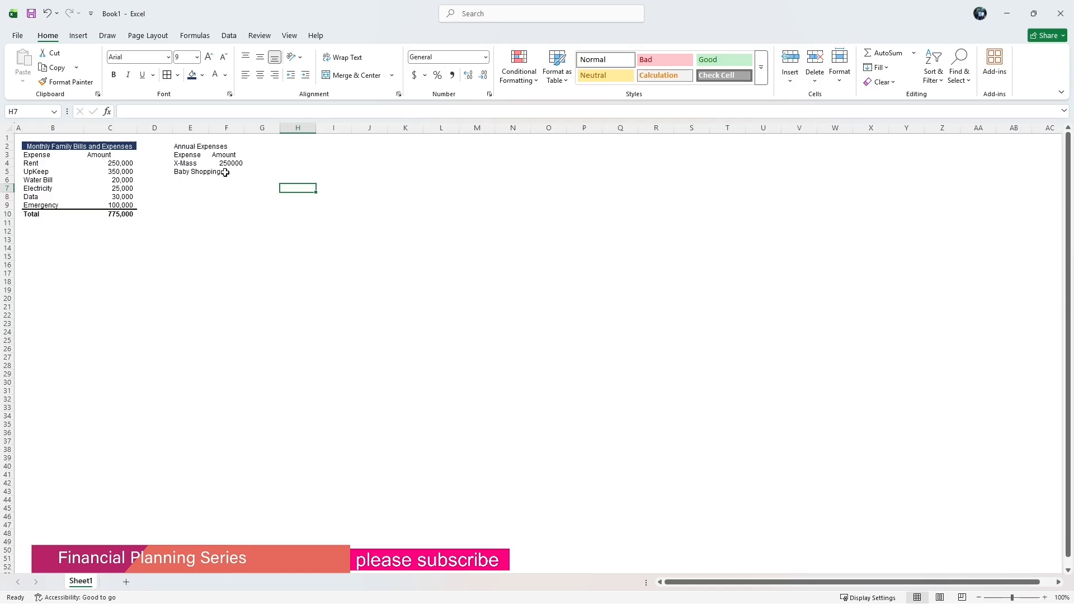
left_click(226, 172)
left_click(152, 106)
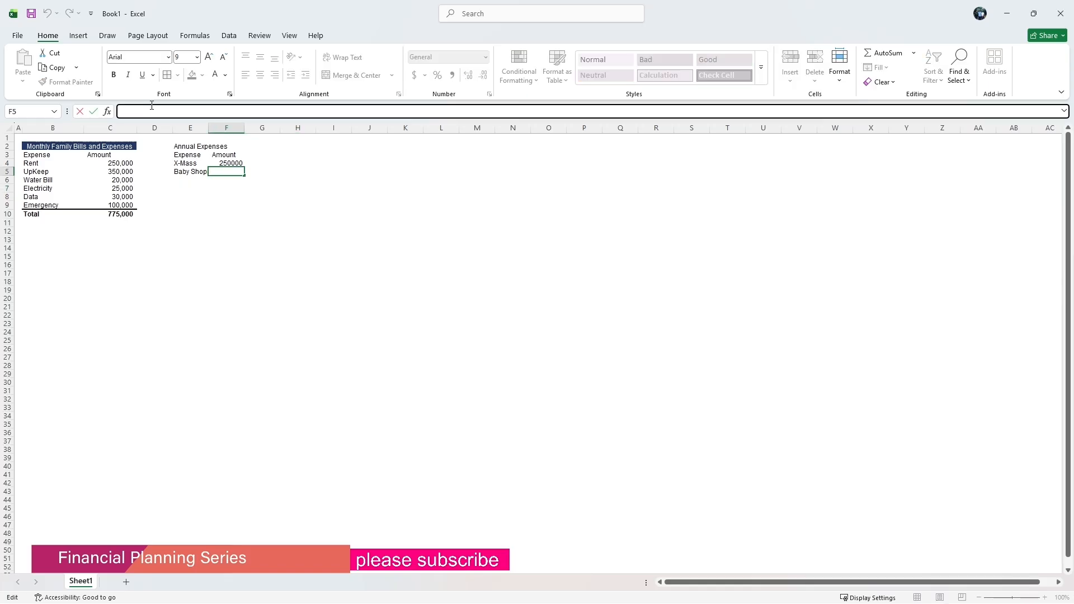
type("200000")
left_click(240, 233)
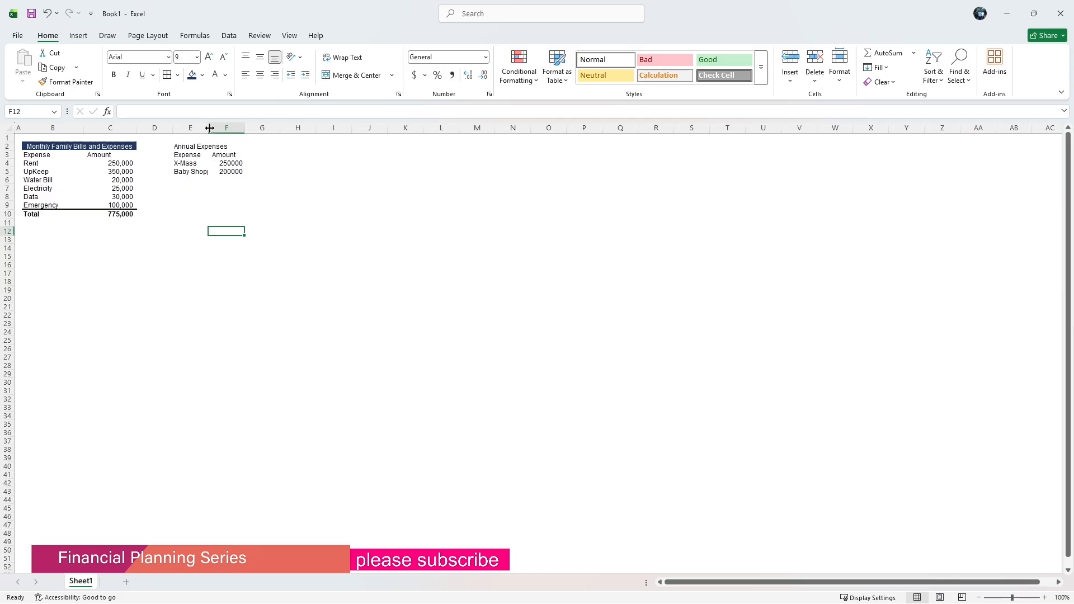
Widen column E and enter the expense Wife/GF/Hubby in E6.
left_click_drag(208, 128, 231, 128)
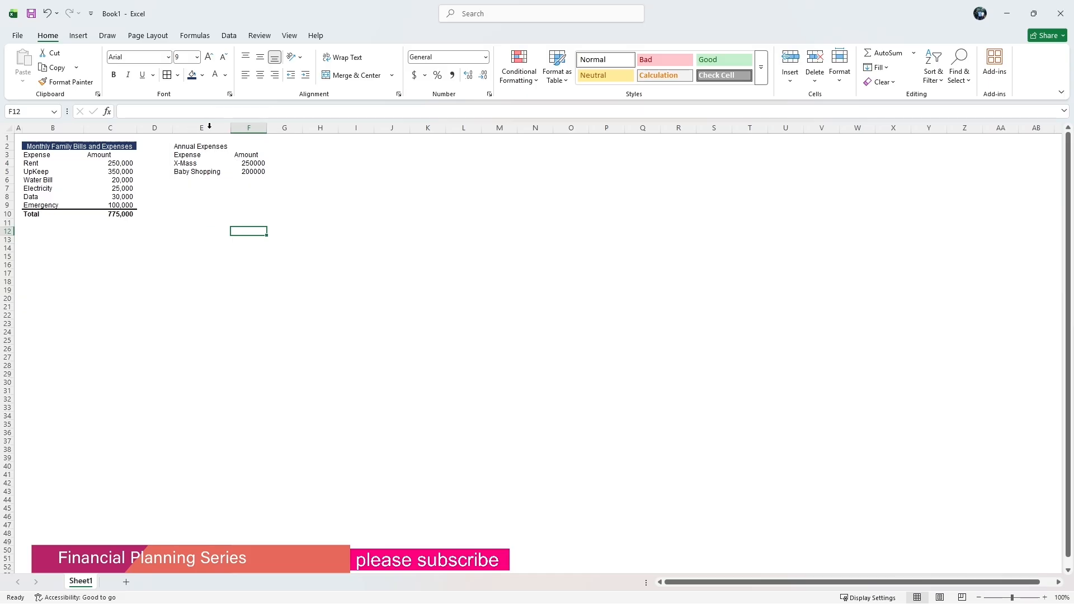
left_click(192, 181)
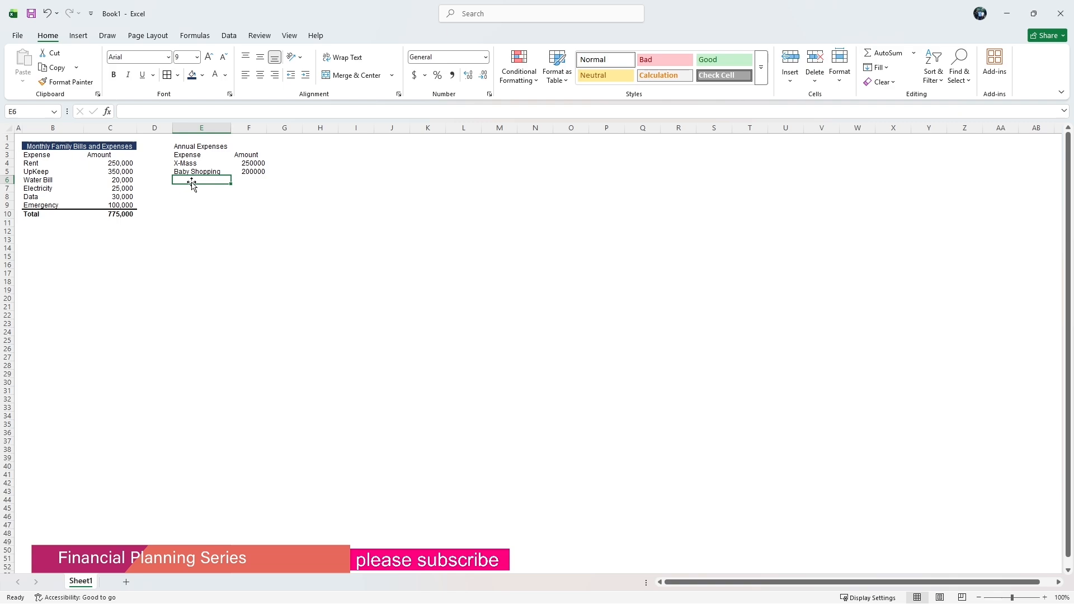
type("Wife/")
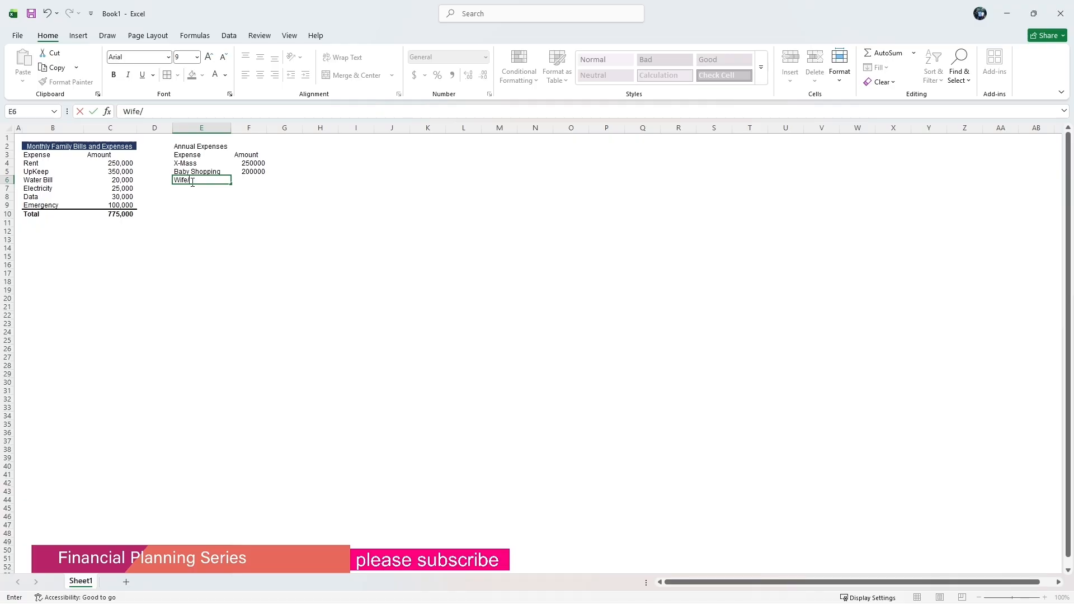
type("G")
key("BackSpace")
key("BackSpace")
key("BackSpace")
key("BackSpace")
type("F")
left_click(257, 181)
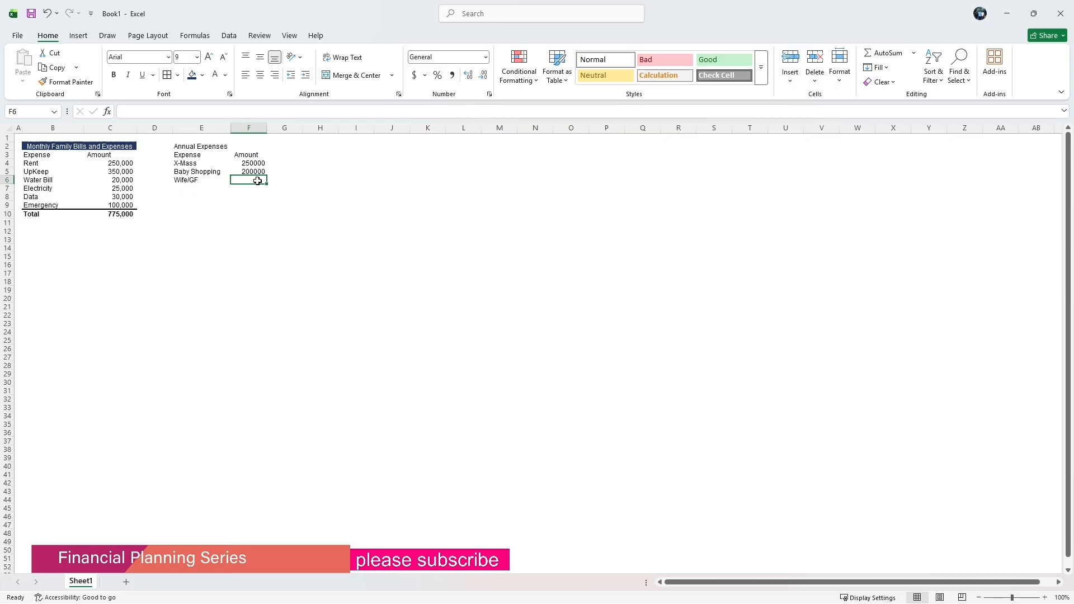
left_click(190, 180)
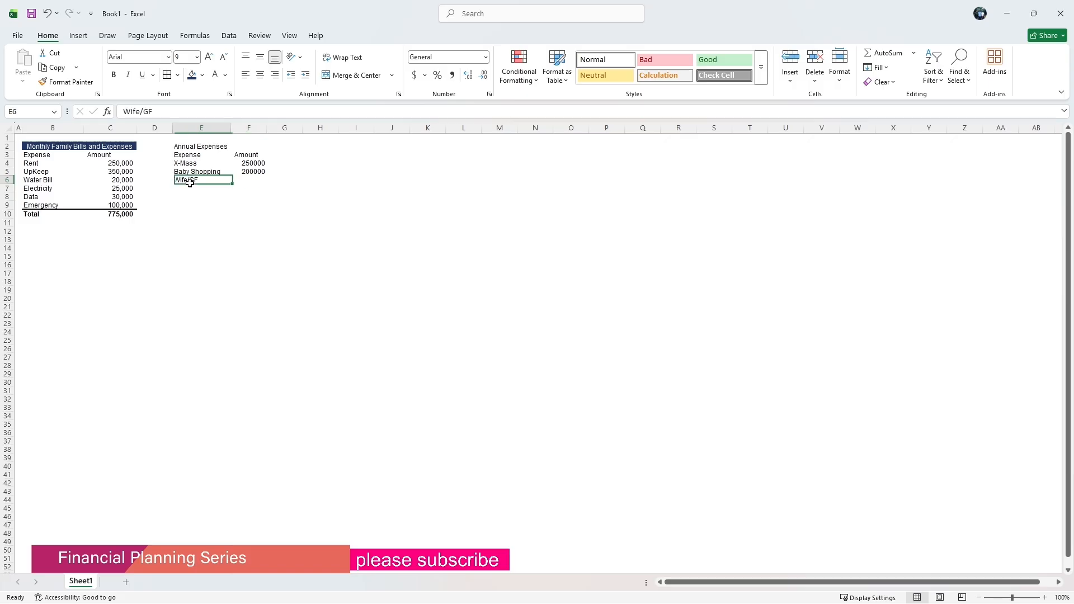
left_click(153, 113)
type("/")
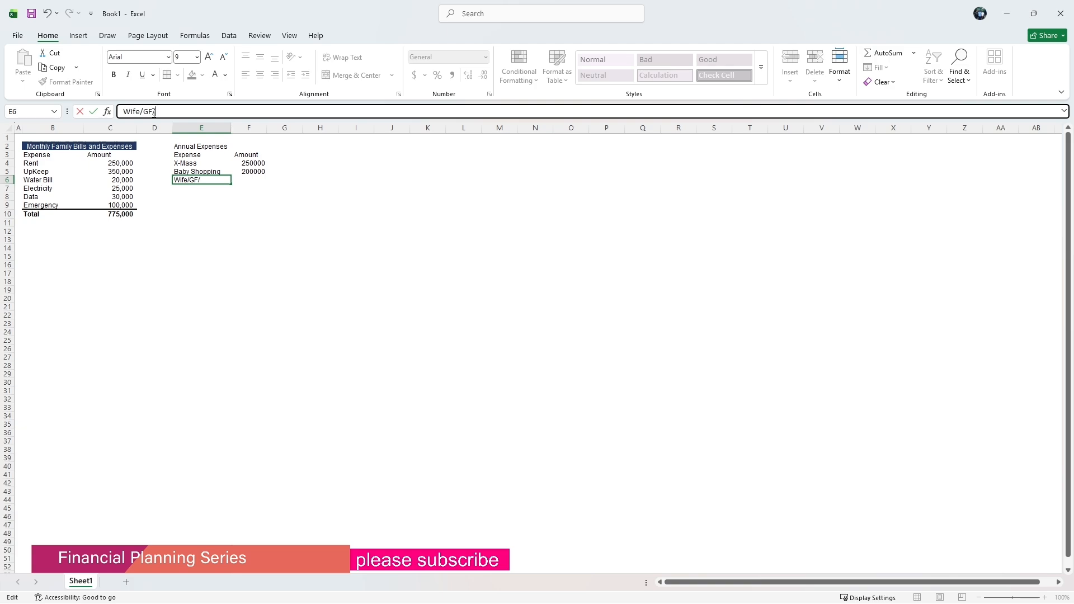
type("Ho")
key("BackSpace")
type("ubby")
Enter an amount of 300000 in F6 for the Wife/GF/Hubby expense.
left_click(247, 192)
left_click(256, 172)
left_click(251, 181)
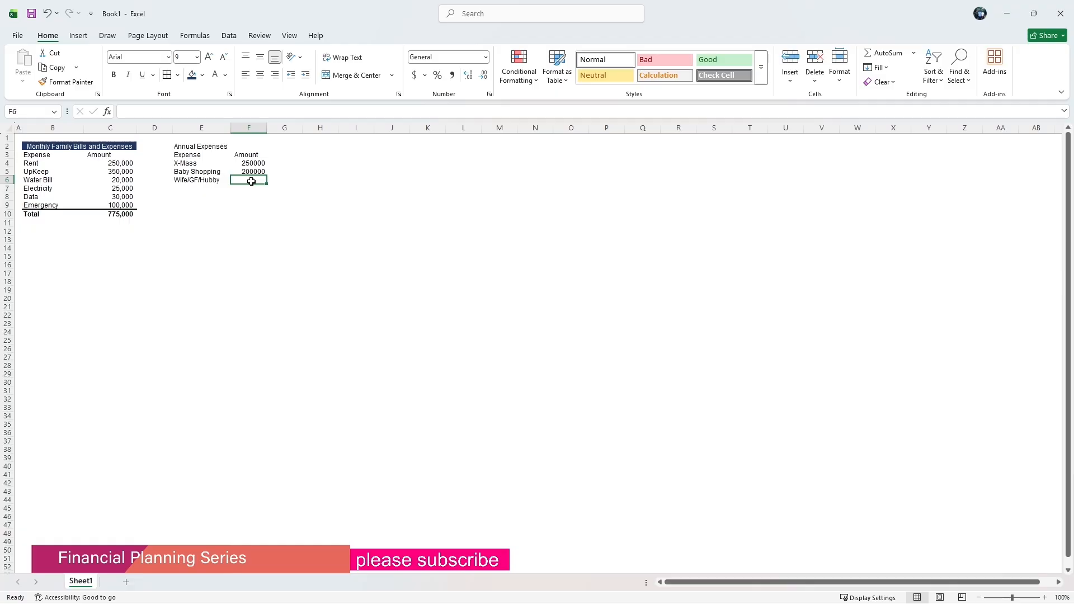
type("35")
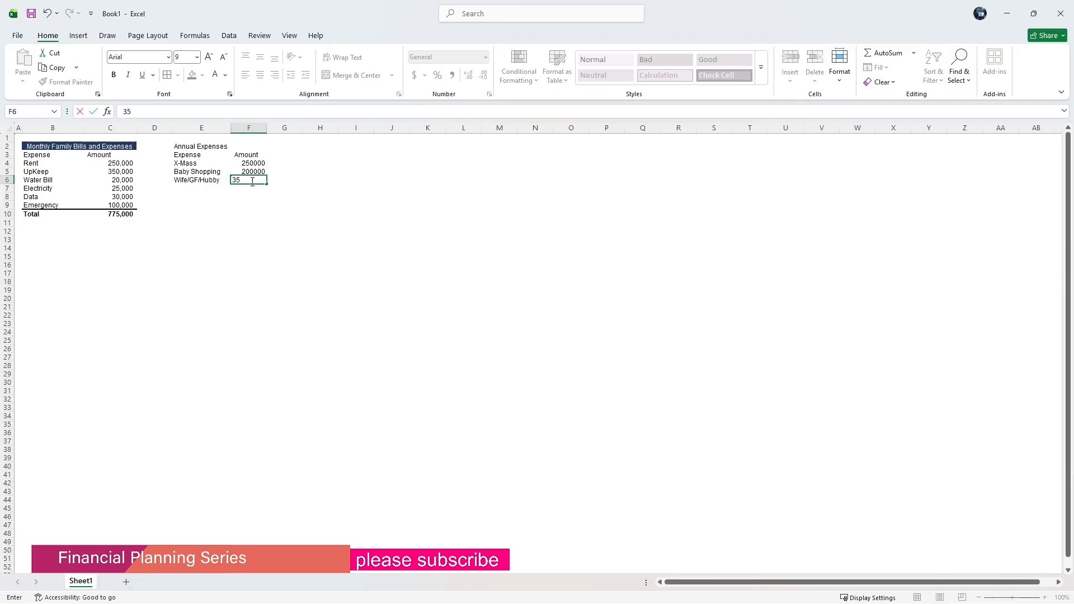
key("BackSpace")
type("00000")
left_click(274, 224)
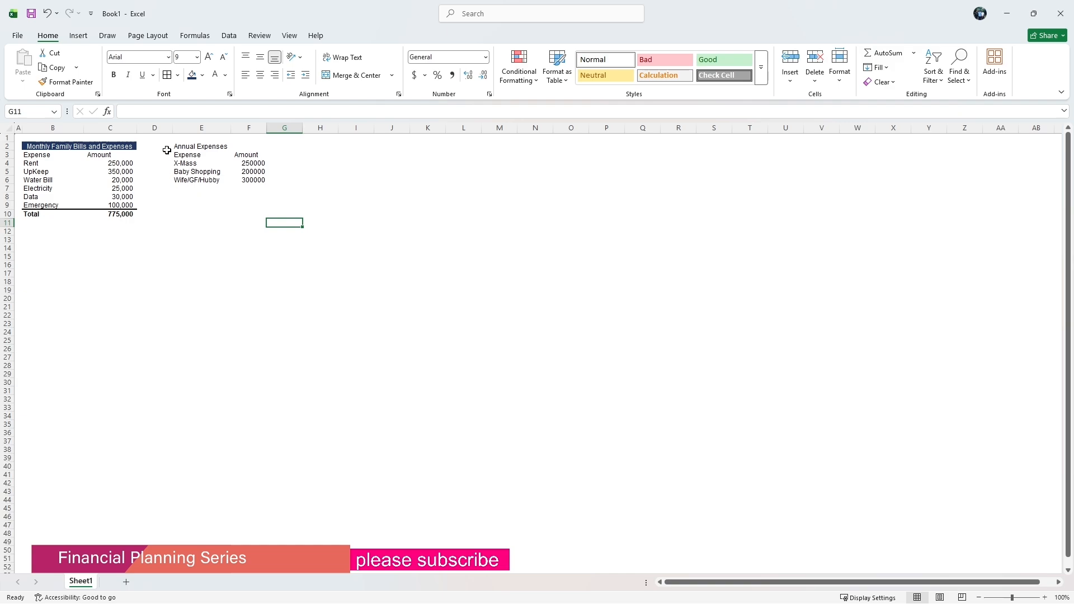
Give the Annual Expenses heading across E2:F2 a dark fill and white font, and merge and center it.
left_click_drag(180, 147, 251, 143)
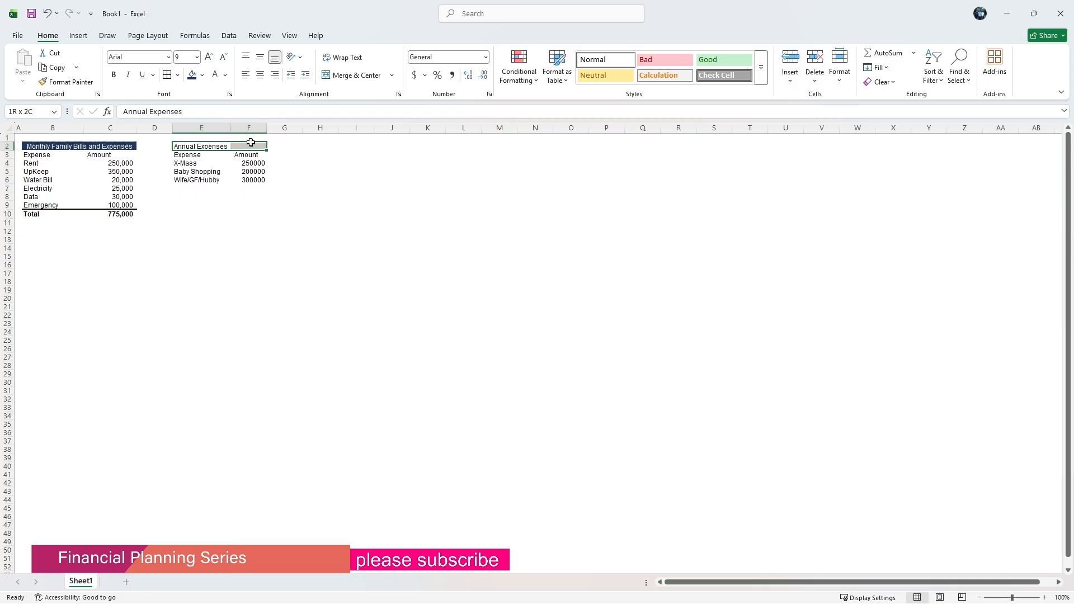
left_click(192, 76)
left_click(213, 79)
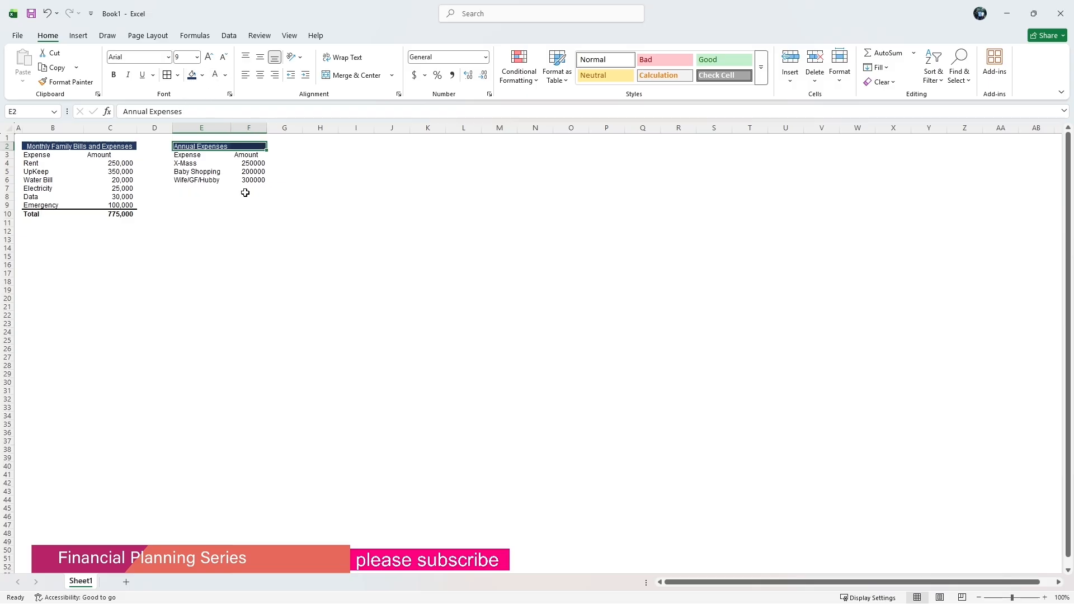
left_click(341, 74)
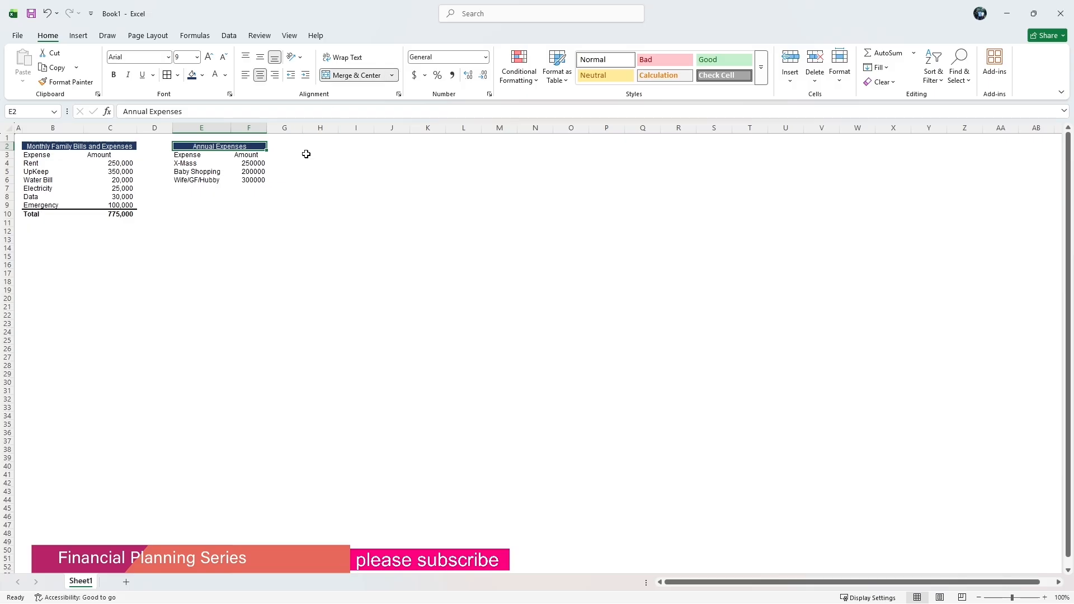
left_click(314, 204)
Apply comma number format with no decimal places to column F.
left_click(249, 127)
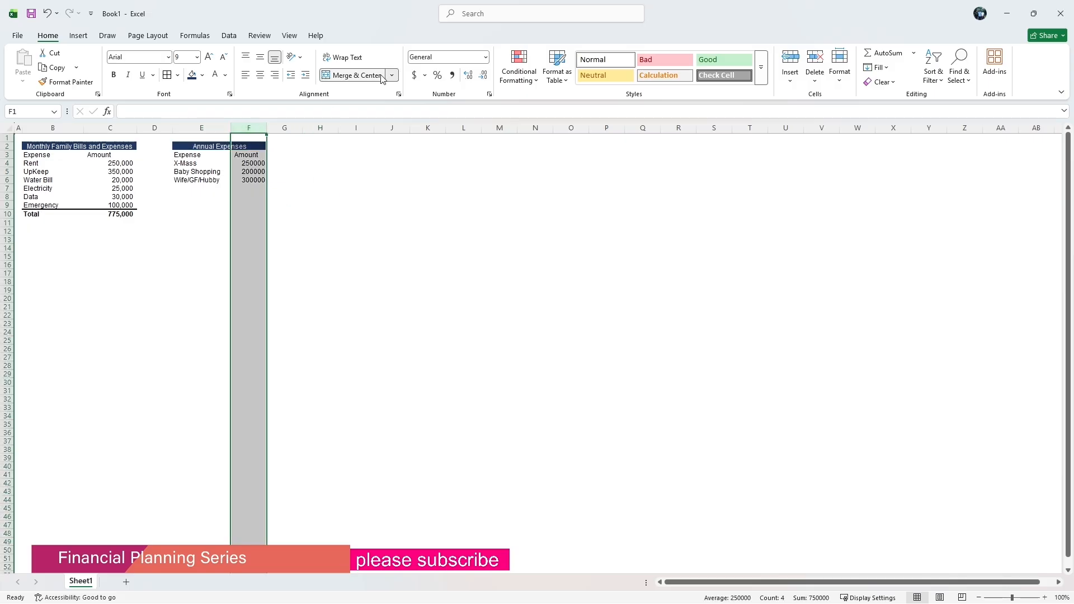
left_click(452, 75)
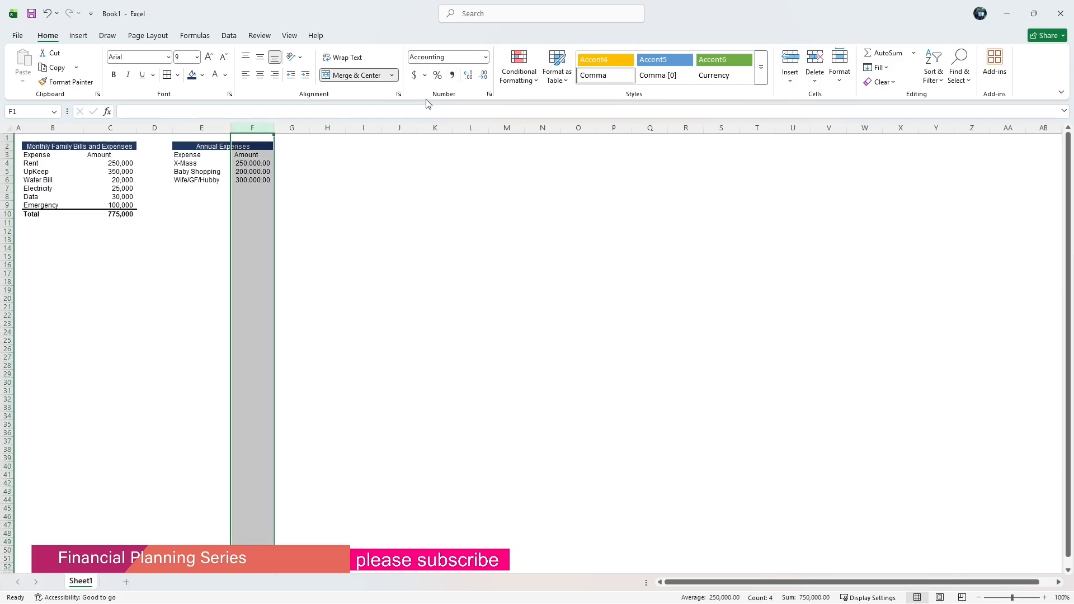
left_click(482, 75)
left_click(483, 75)
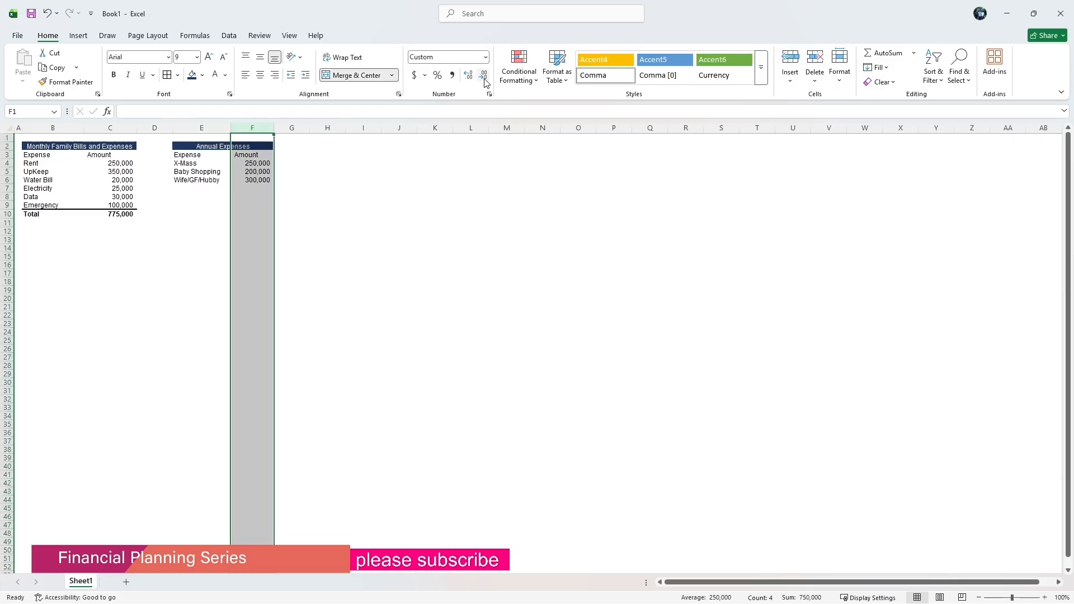
Add a Total label in E7 and the formula =SUM(F4:F6) in F7.
left_click(188, 191)
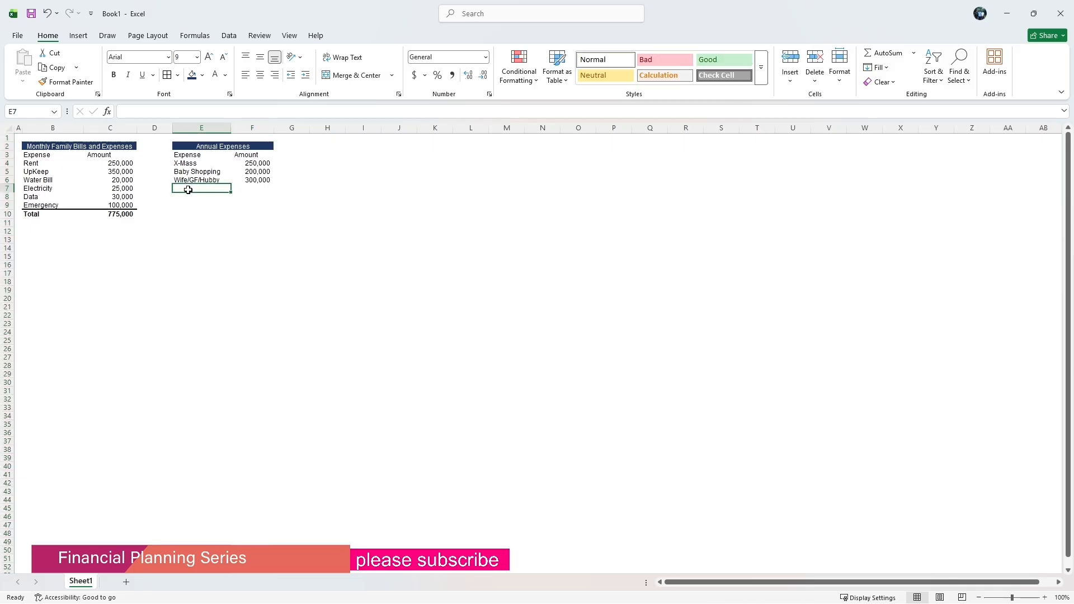
type("T")
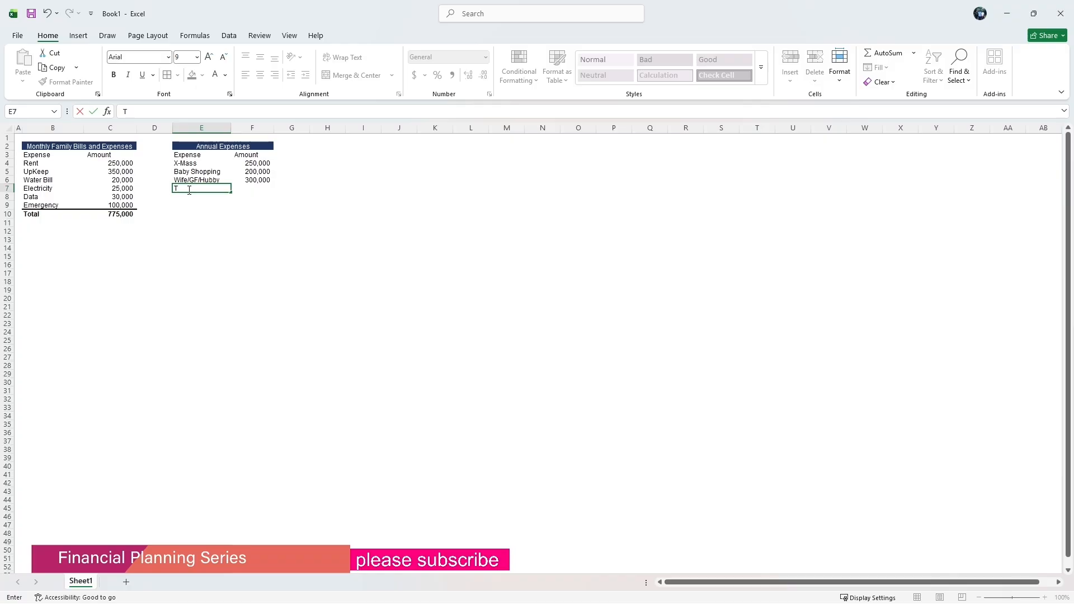
type("otal")
left_click(258, 189)
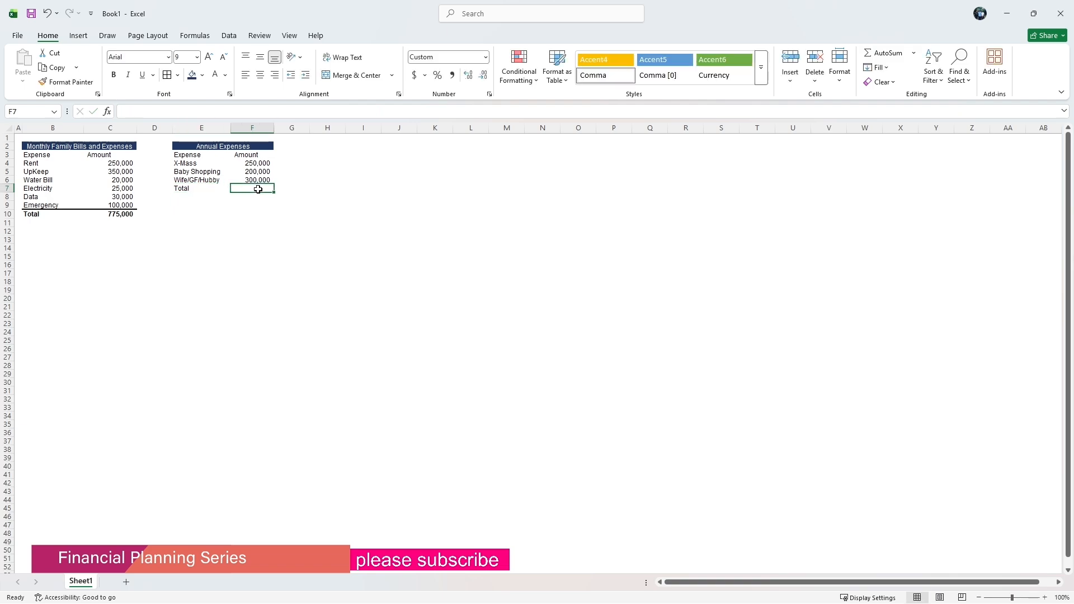
type("=su")
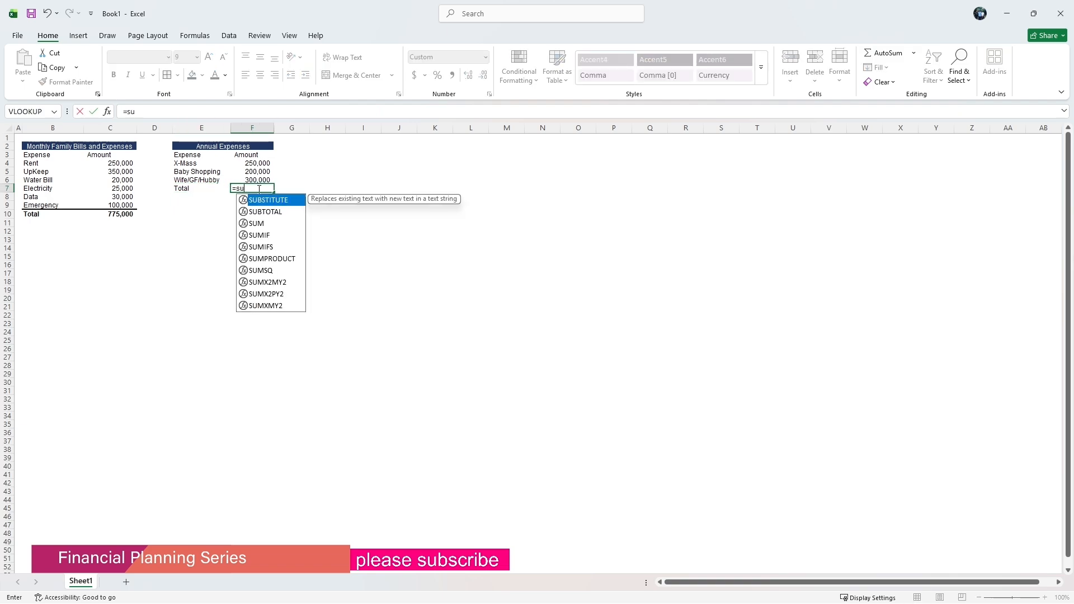
type("m(")
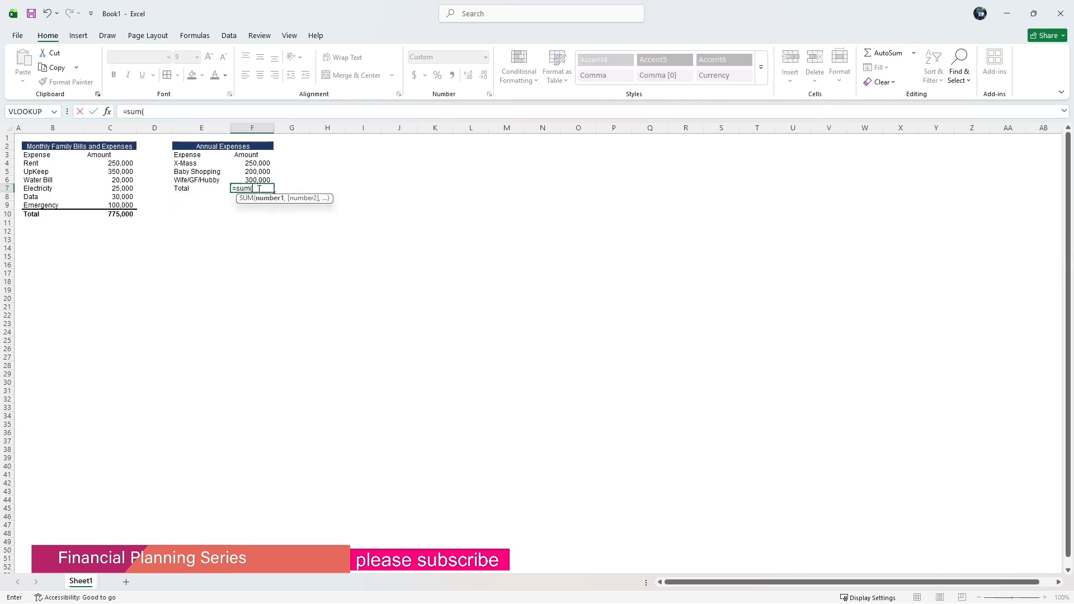
left_click_drag(256, 162, 259, 180)
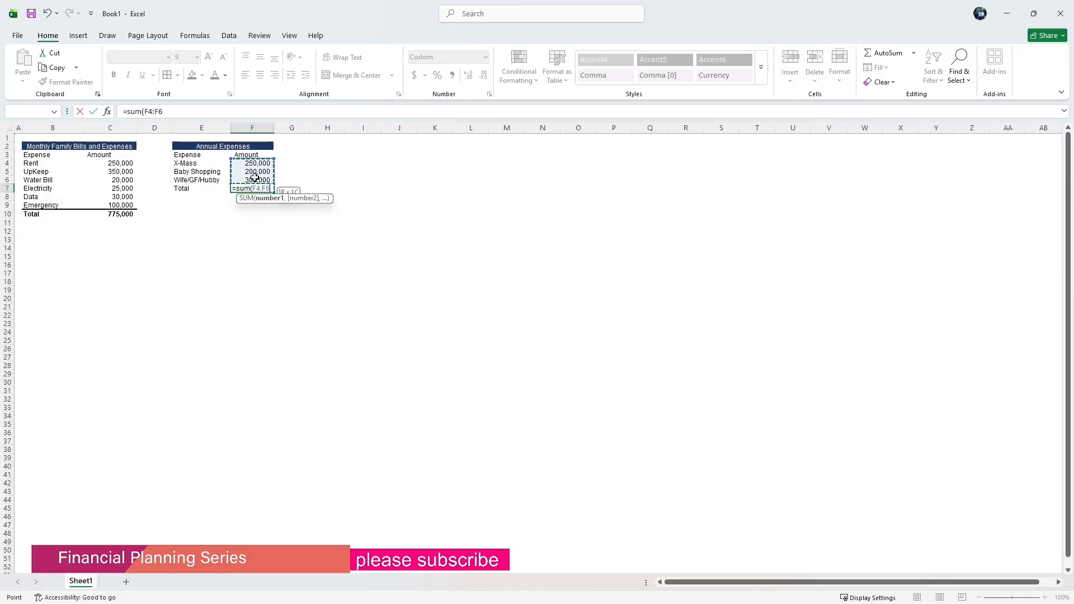
left_click(173, 114)
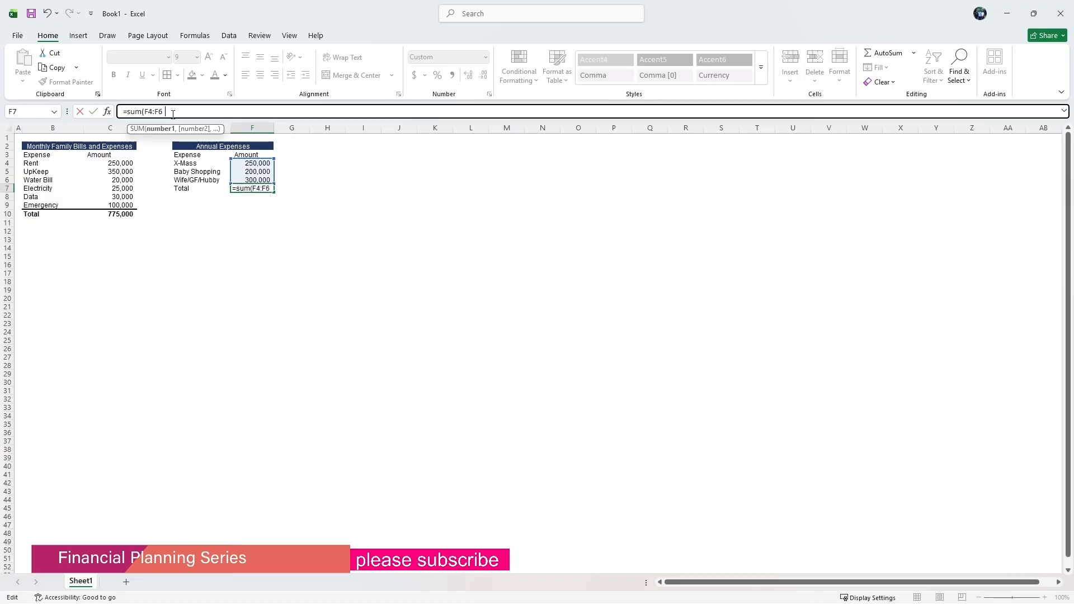
key("Return")
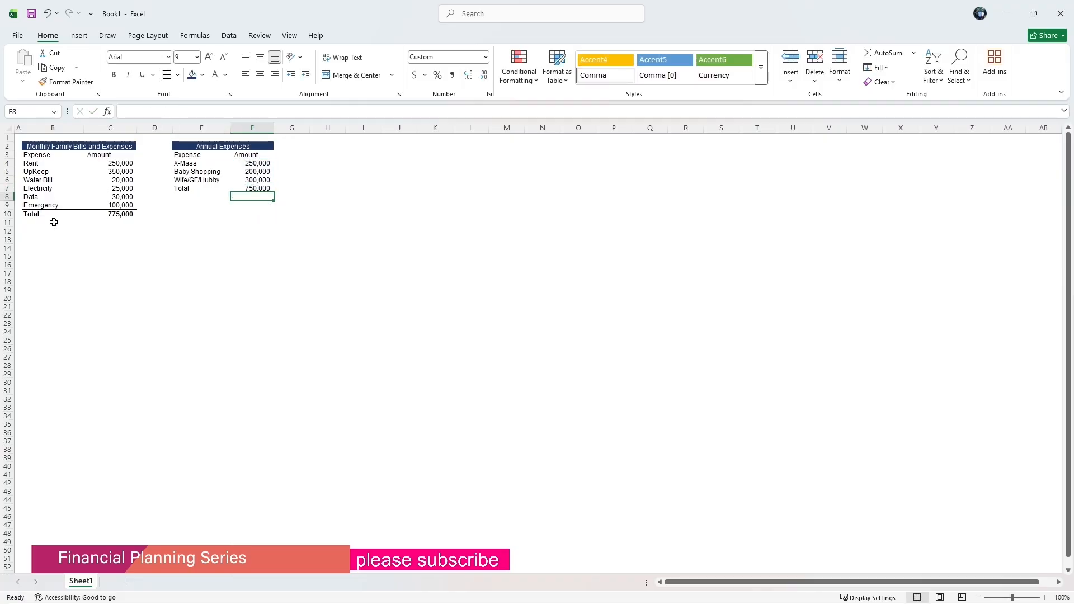
Copy the monthly Total cell B10 and paste only its formats onto E7:F7.
left_click(36, 213)
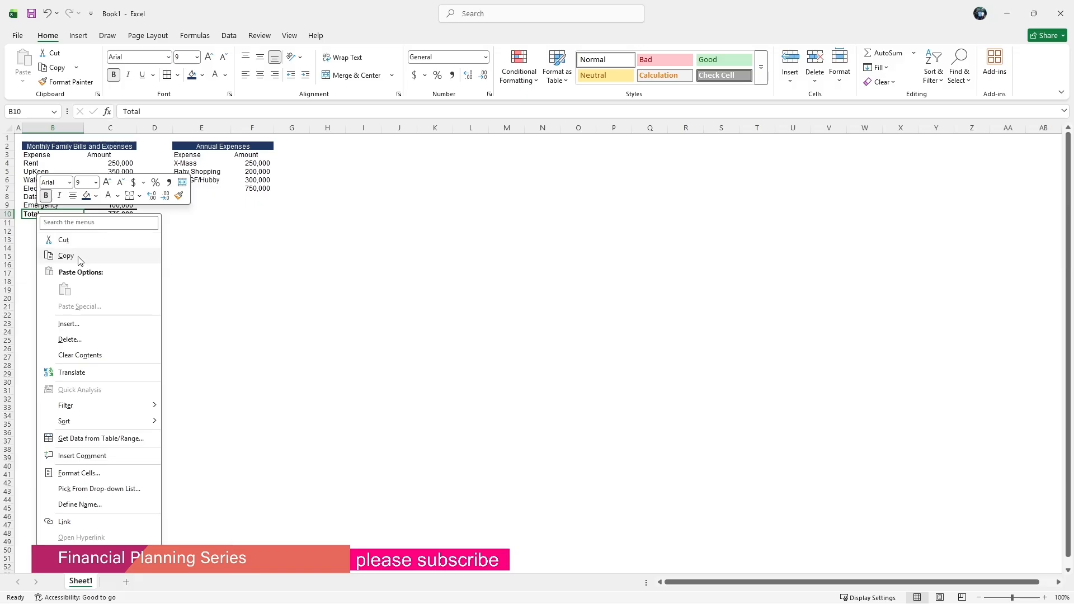
left_click(73, 256)
left_click(221, 191)
left_click_drag(221, 192, 258, 191)
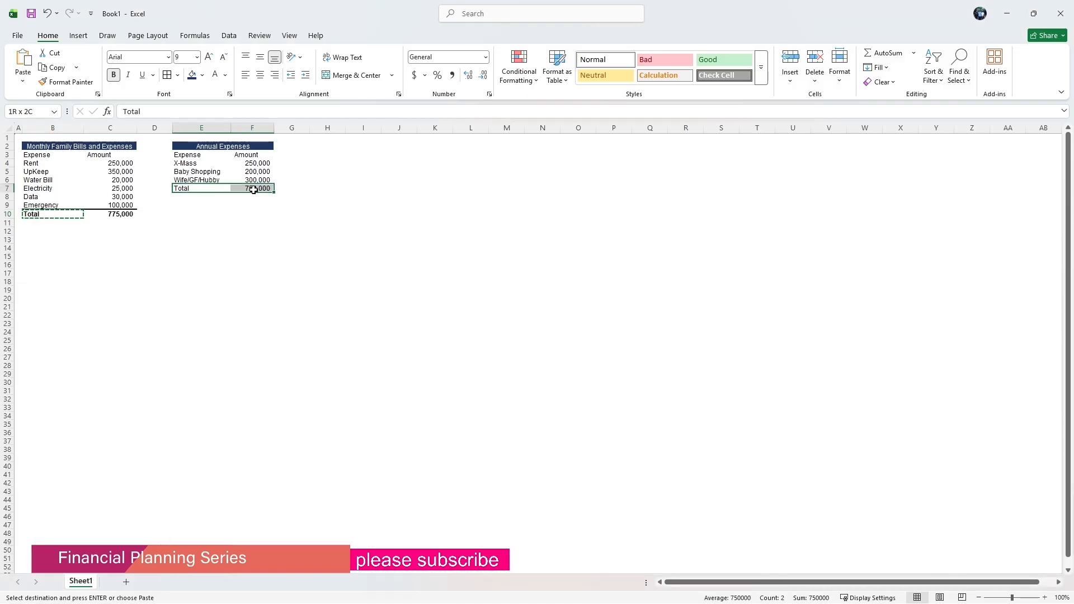
right_click(255, 191)
left_click(279, 283)
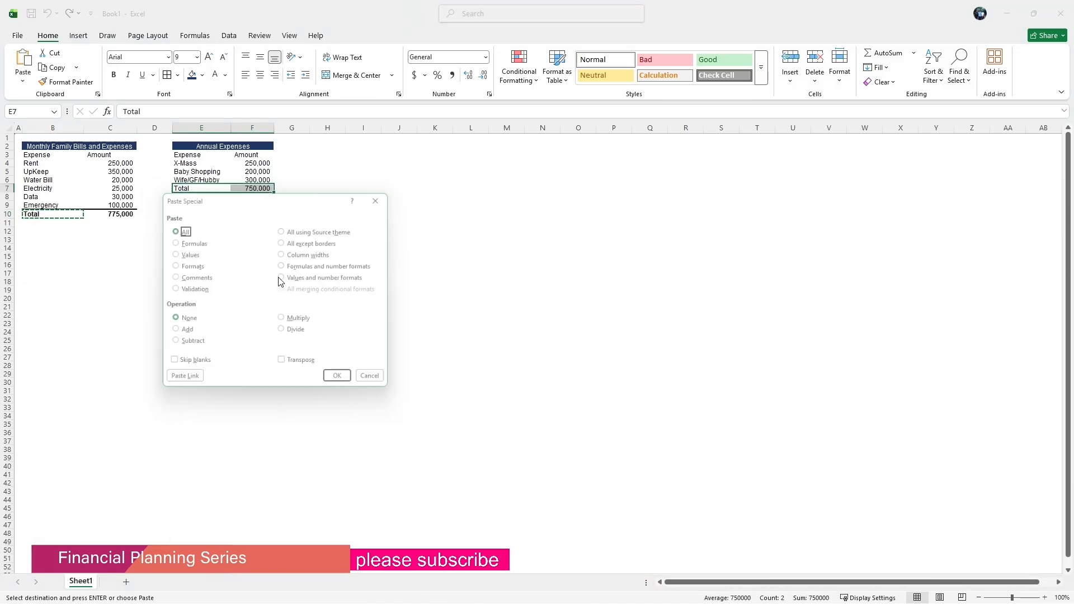
left_click(179, 266)
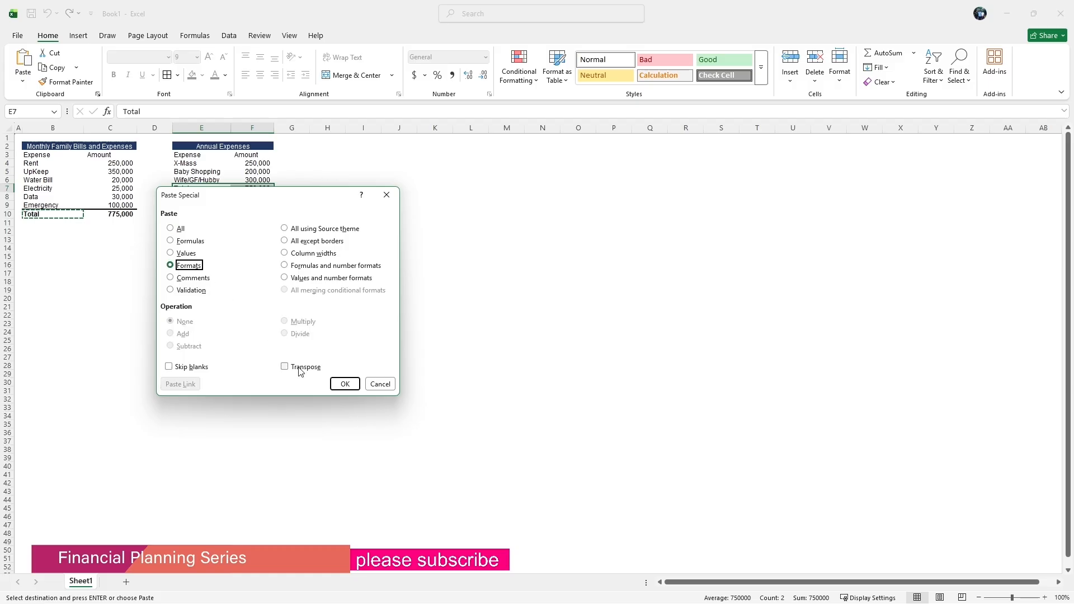
left_click(345, 383)
left_click(247, 242)
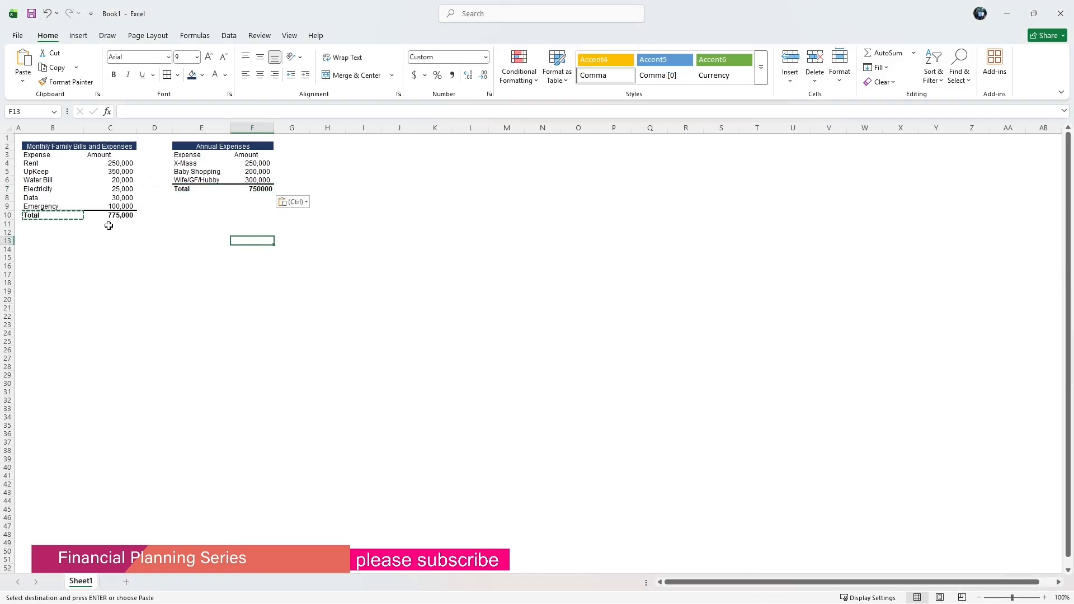
Narrow columns D and G to tighten the spacing around the annual expenses table.
left_click_drag(170, 128, 161, 128)
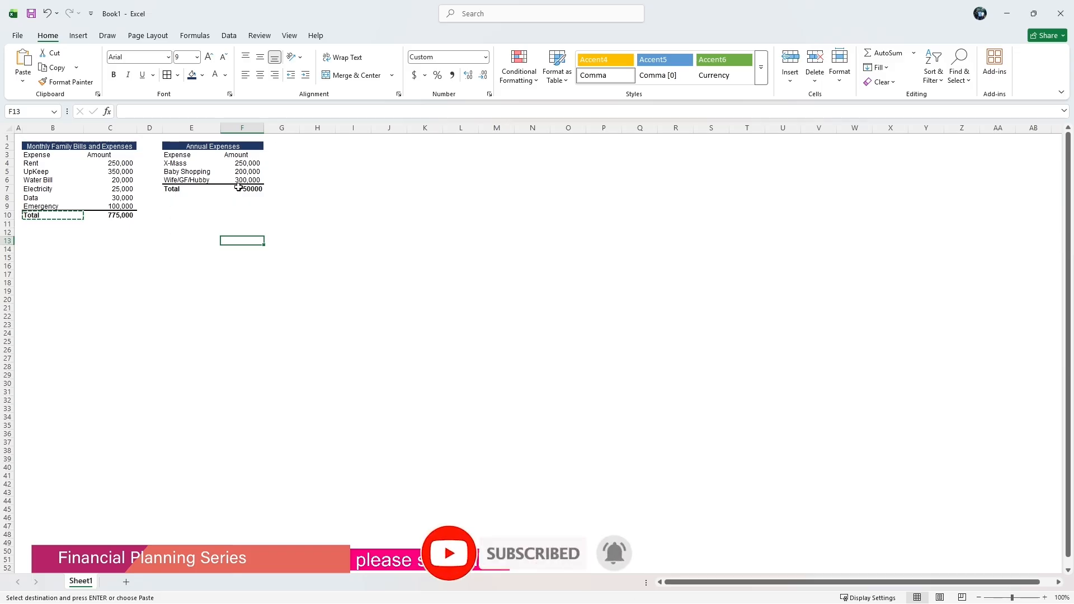
left_click_drag(162, 128, 158, 128)
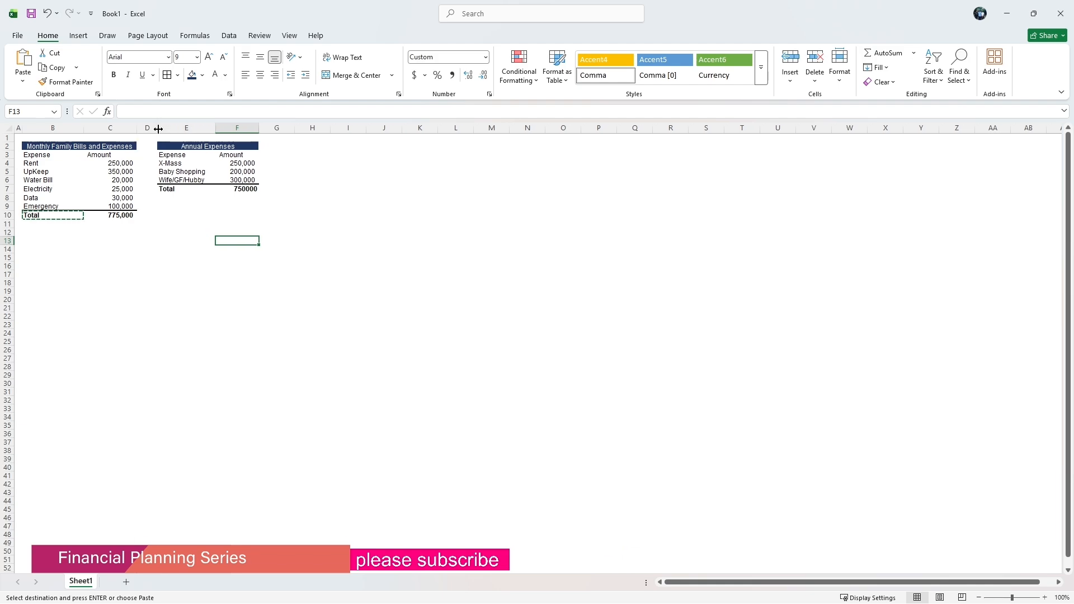
left_click_drag(158, 129, 155, 128)
left_click(294, 155)
left_click(280, 146)
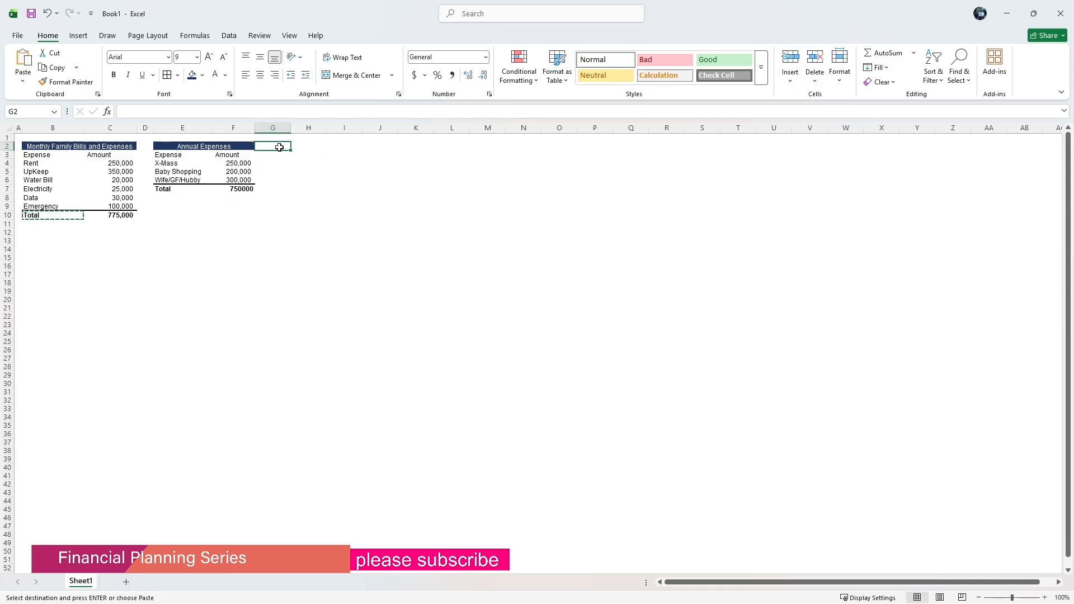
left_click_drag(295, 133, 269, 133)
left_click(284, 153)
left_click(285, 144)
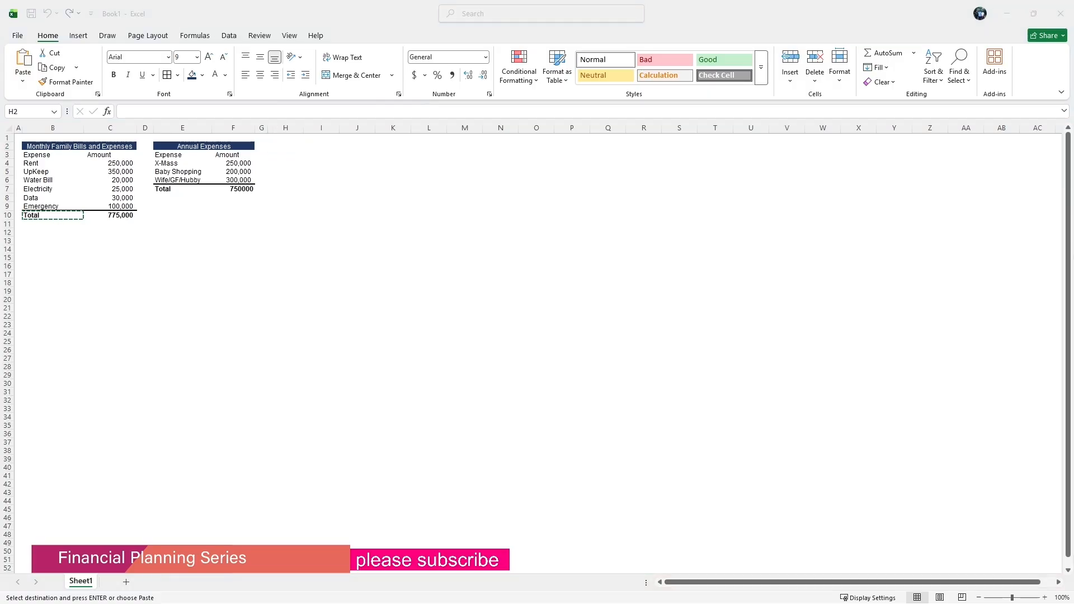
Enter the heading One Time Expenses in H2.
key("Escape")
key("F2")
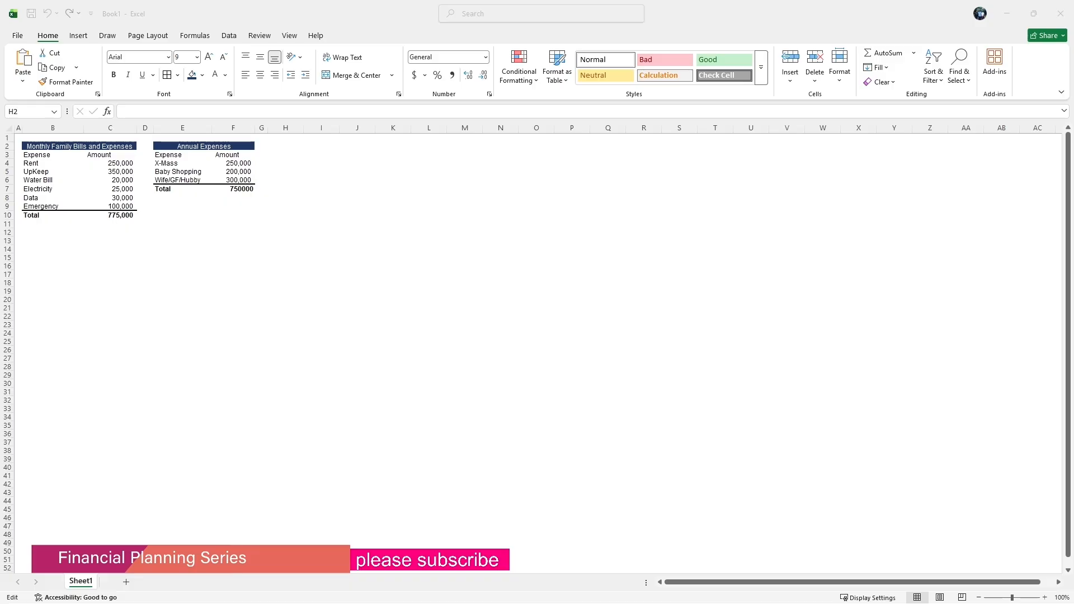
left_click(282, 147)
left_click(189, 111)
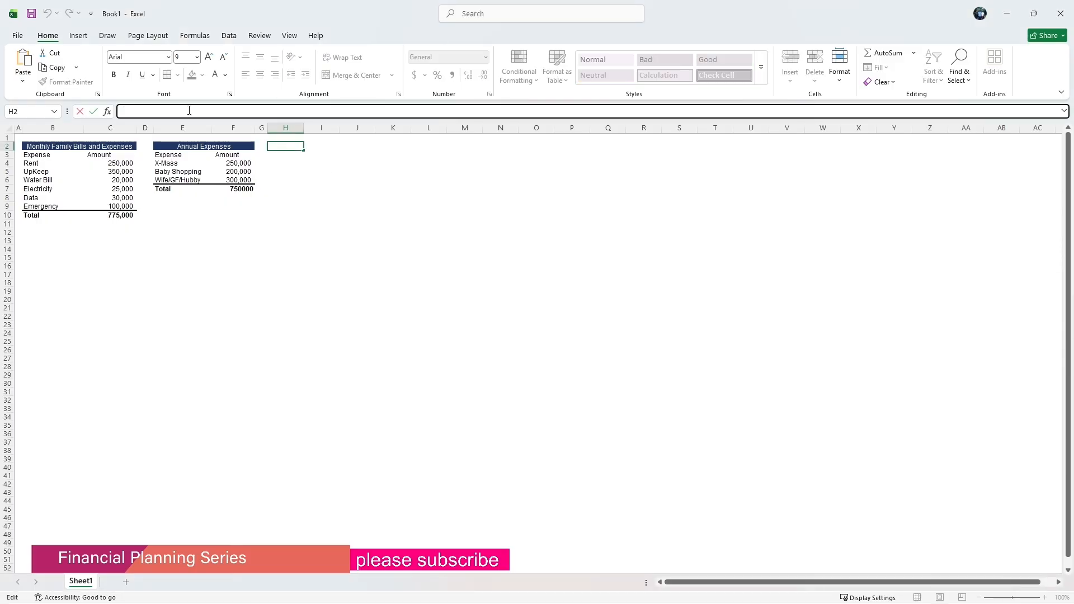
type("One Time Expenses")
left_click(293, 171)
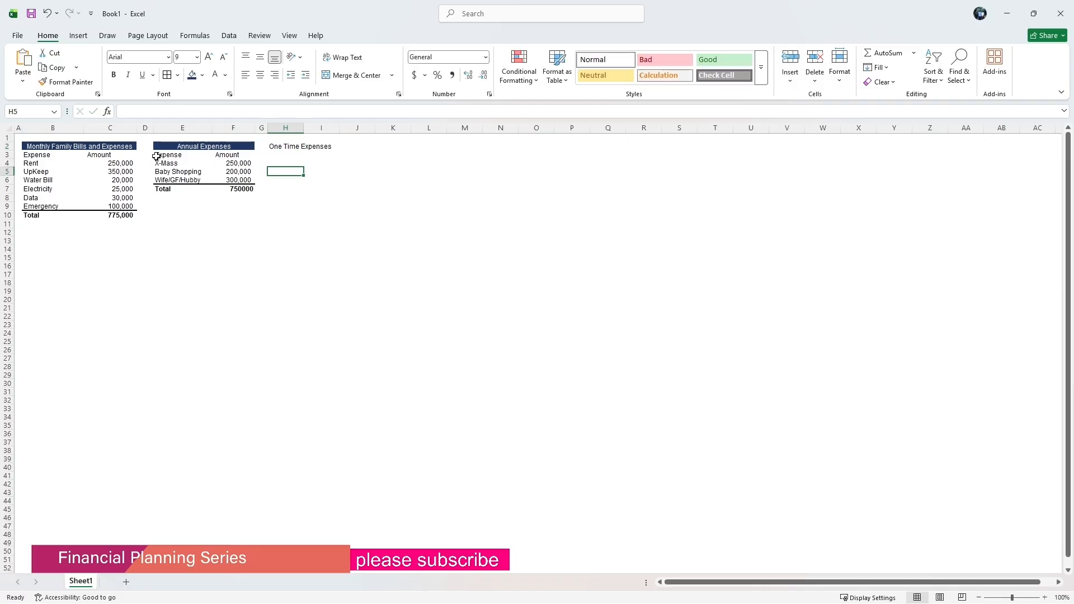
Copy the Expense and Amount headers from E3:F3 and paste them into H3:I3.
left_click_drag(157, 156, 227, 160)
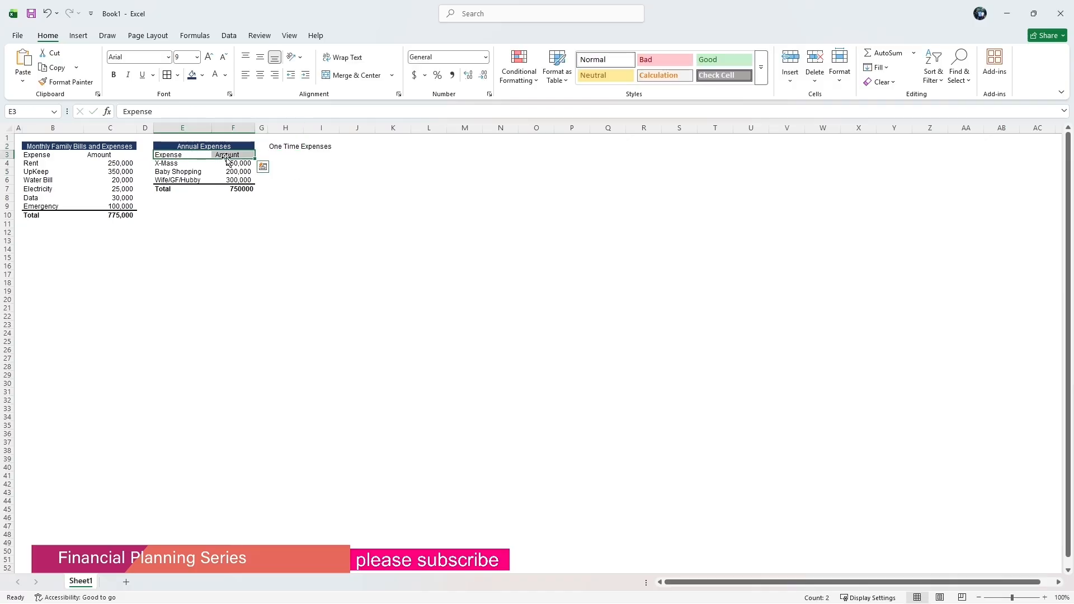
key("ctrl+c")
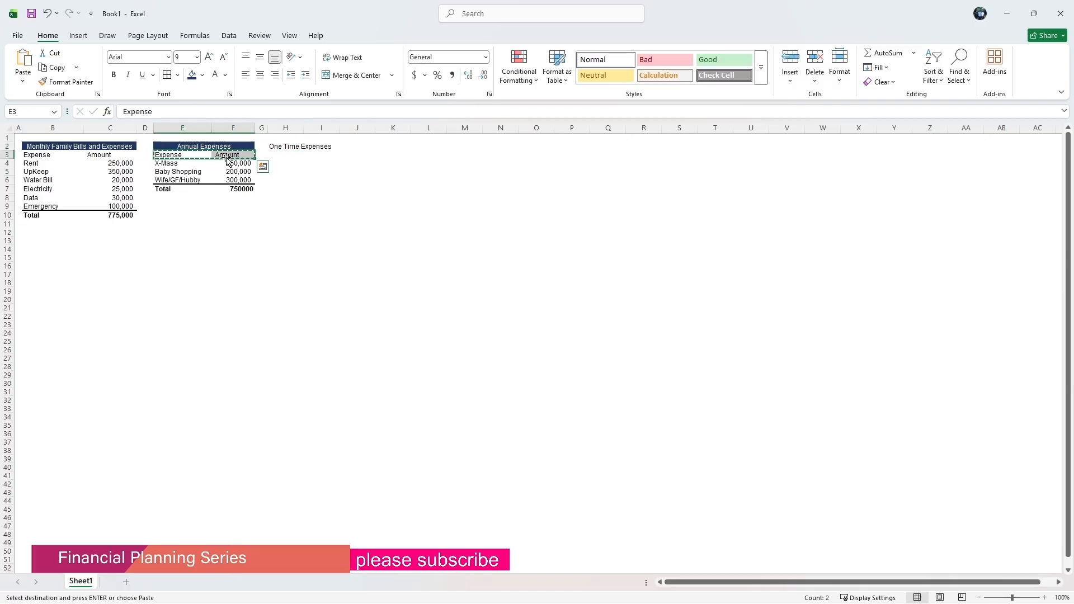
left_click(282, 155)
right_click(282, 154)
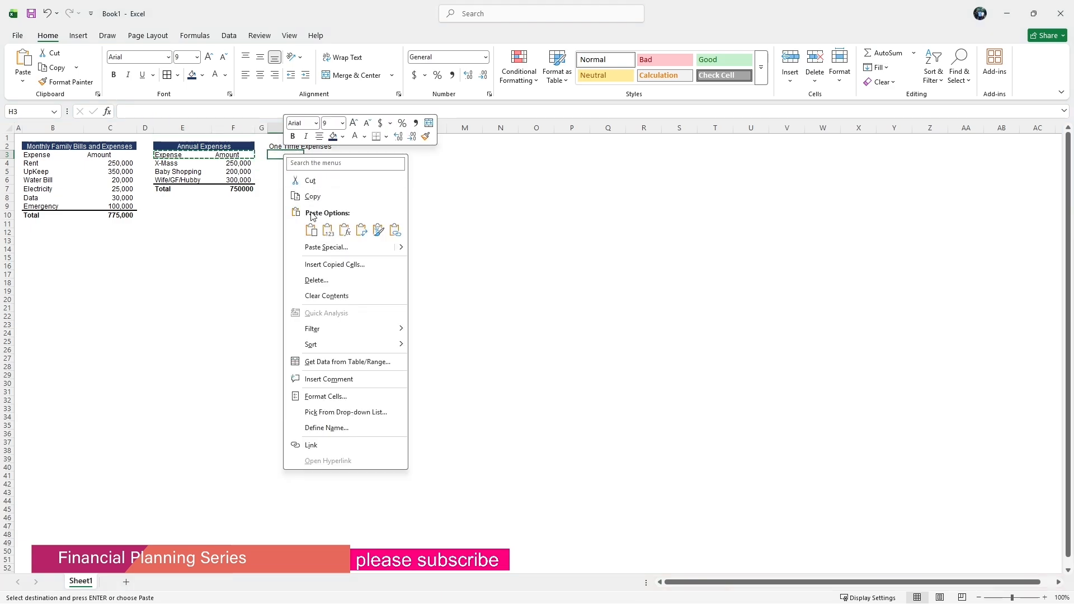
left_click(309, 225)
left_click(286, 161)
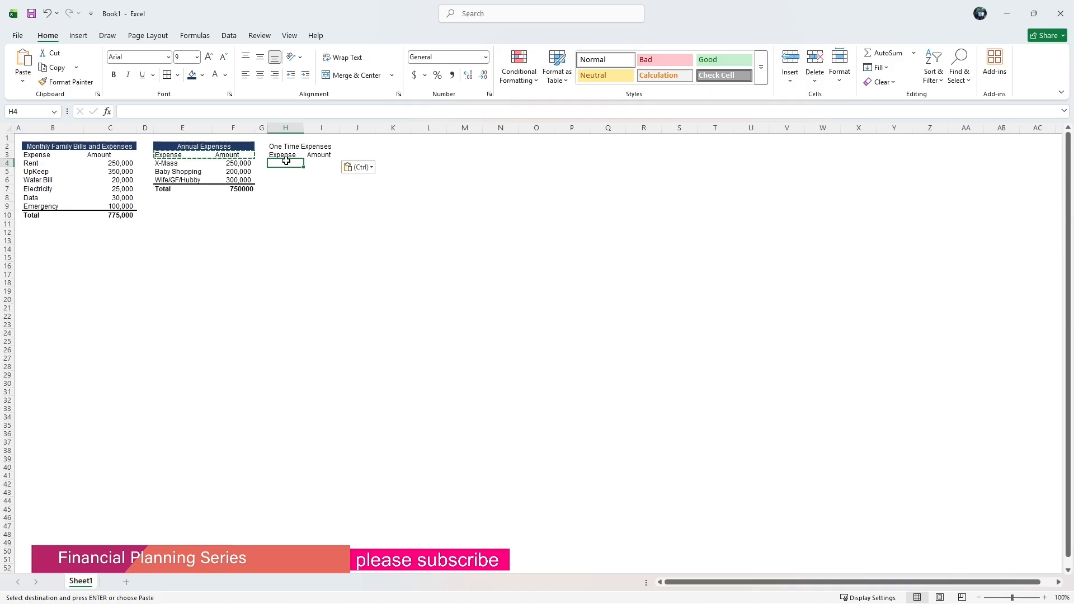
Enter the expense Furniture in H4 with the amount 18000000 in I4.
type("Fu")
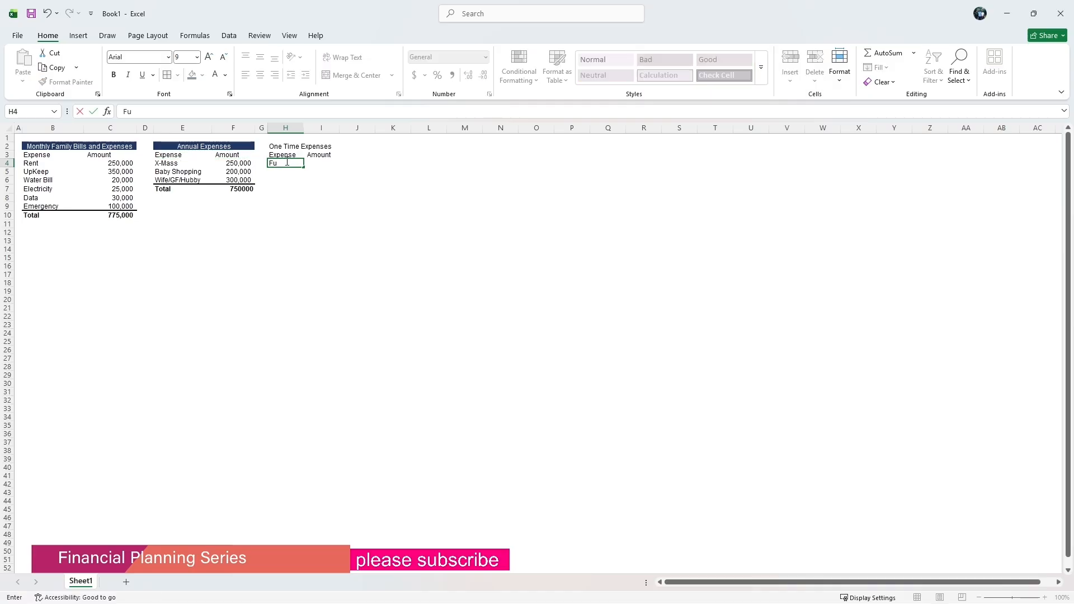
type("rniture")
left_click(324, 163)
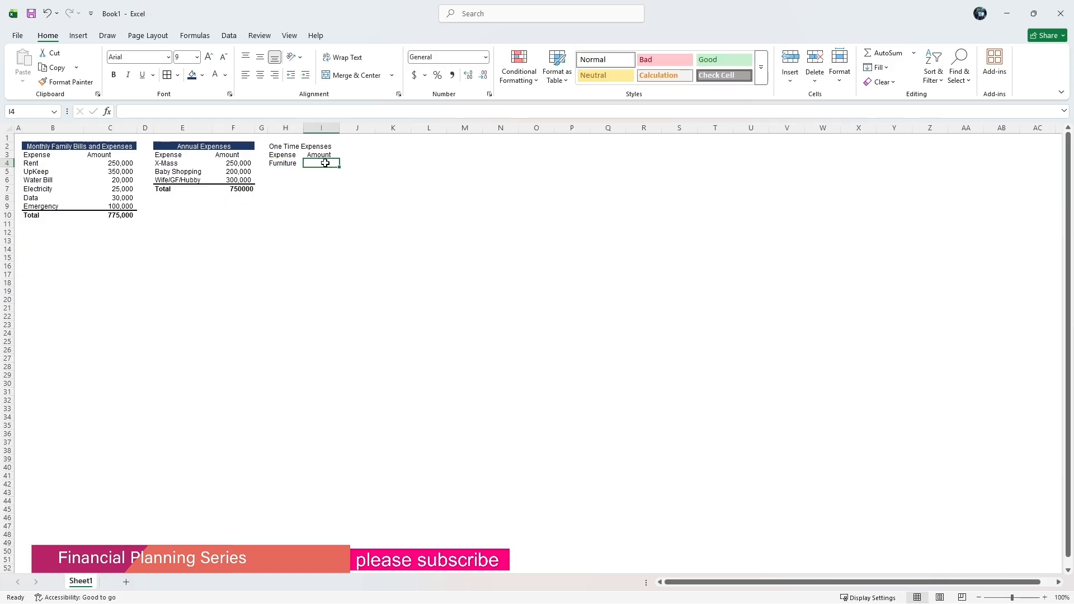
type("180000")
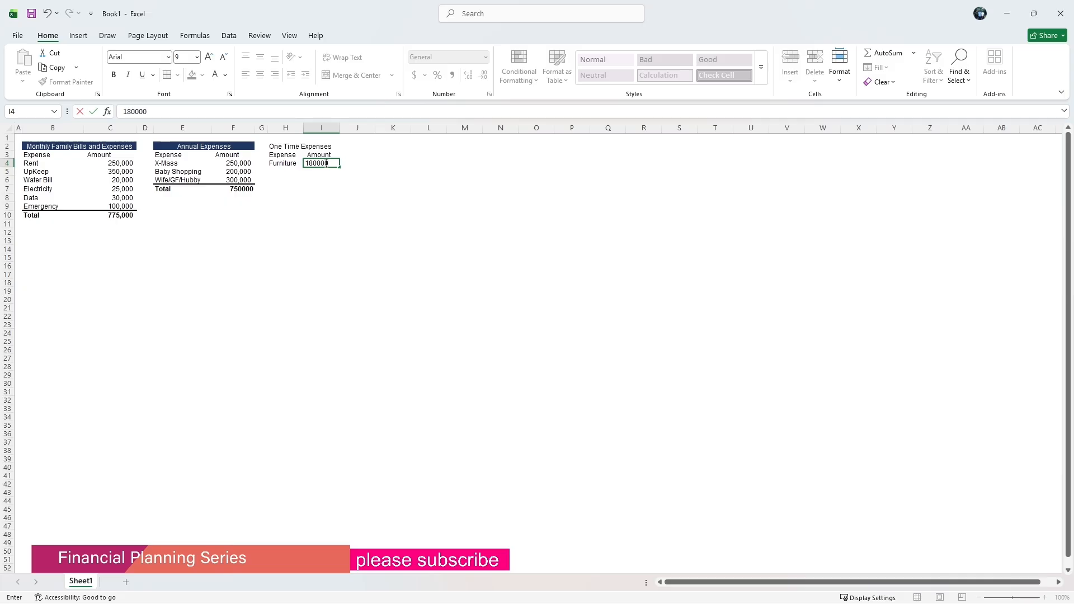
type("00")
key("Return")
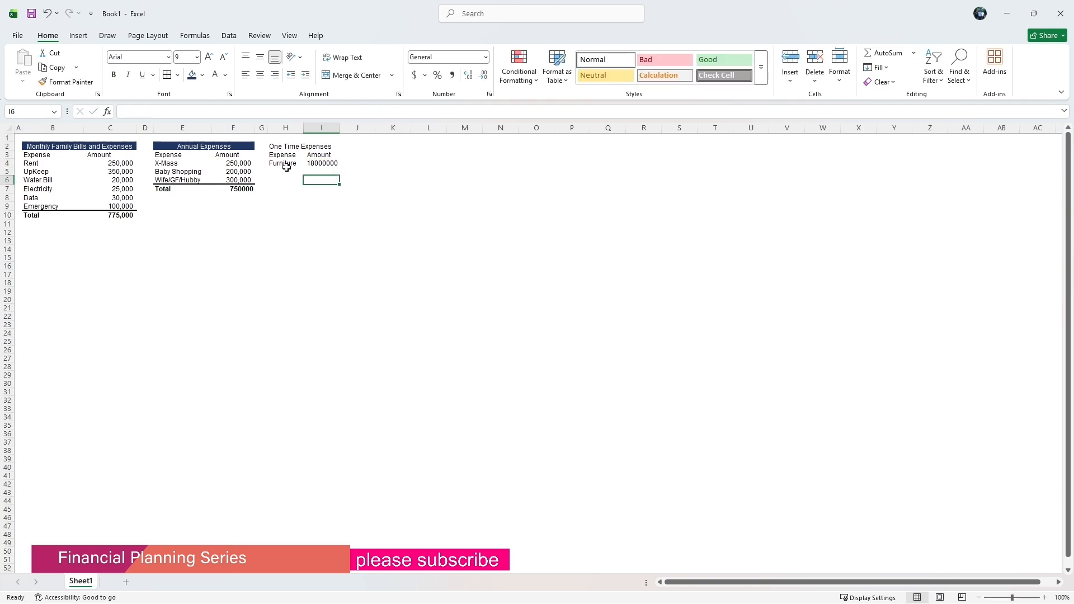
Enter the expense Child Birth in H5 with the amount 3000000 in I5.
left_click(288, 171)
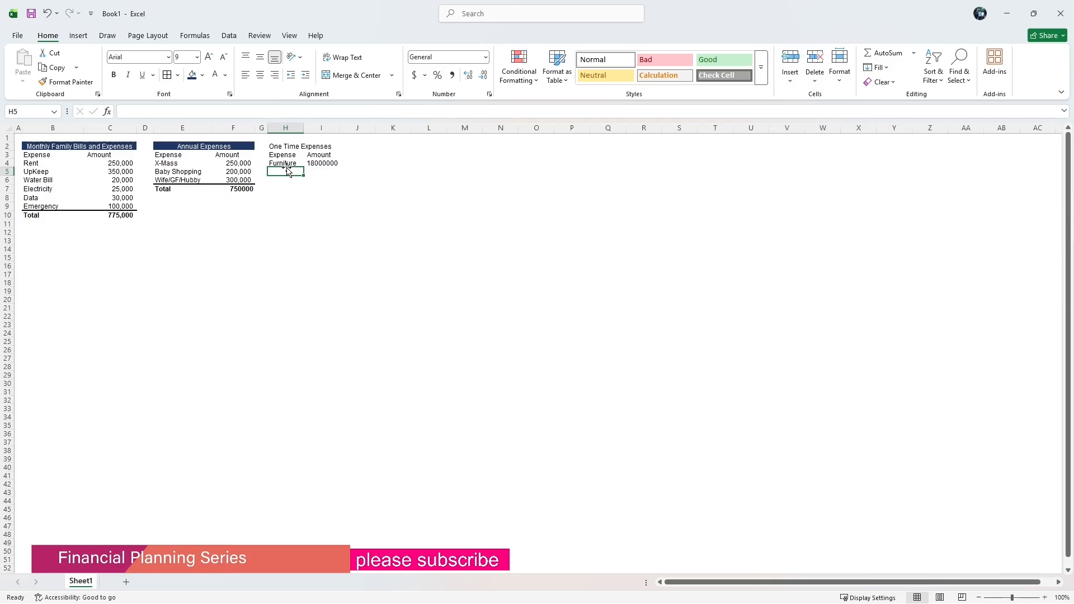
type("Child Birth")
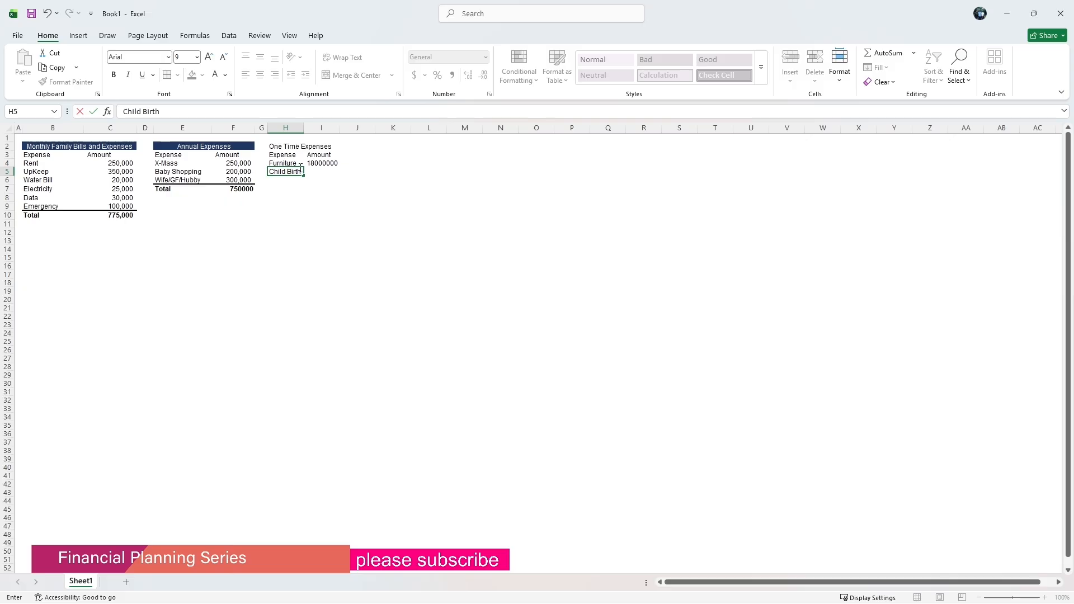
left_click(326, 171)
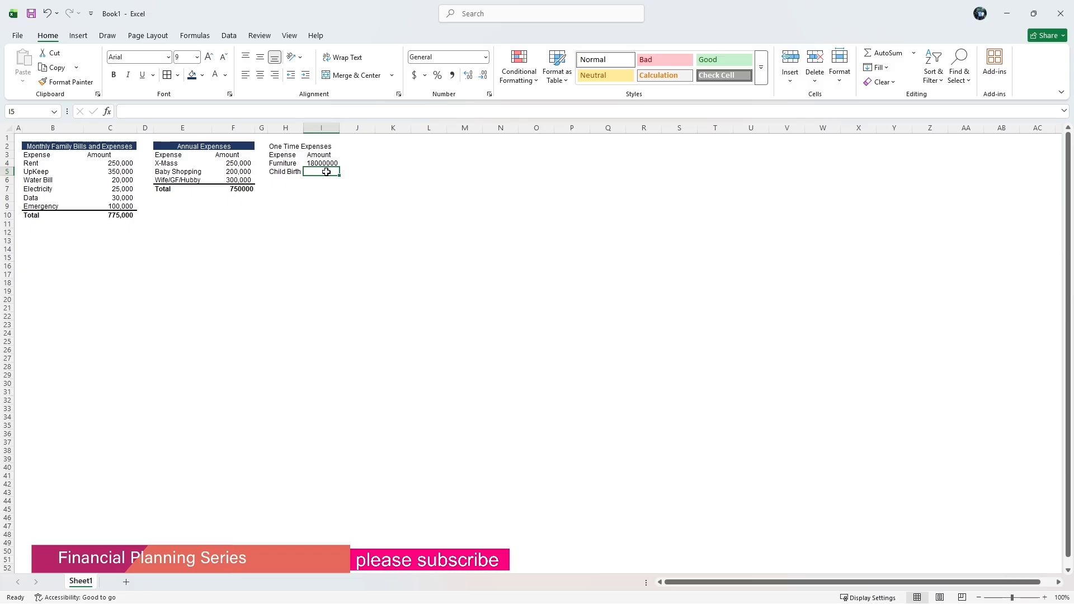
type("300000")
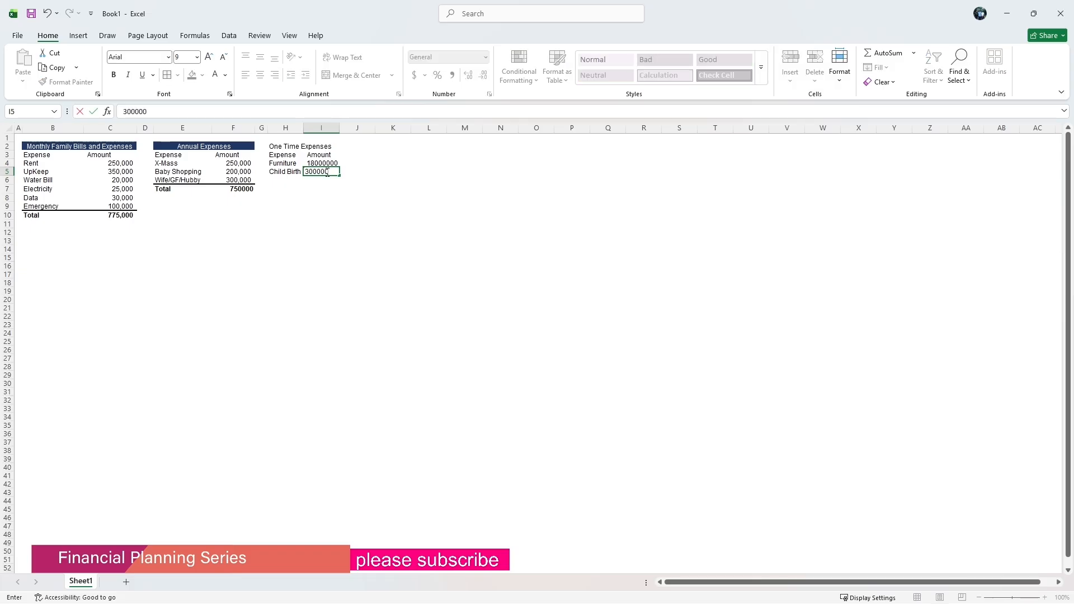
type("0")
Apply comma number formatting without decimal places to column I.
left_click(321, 128)
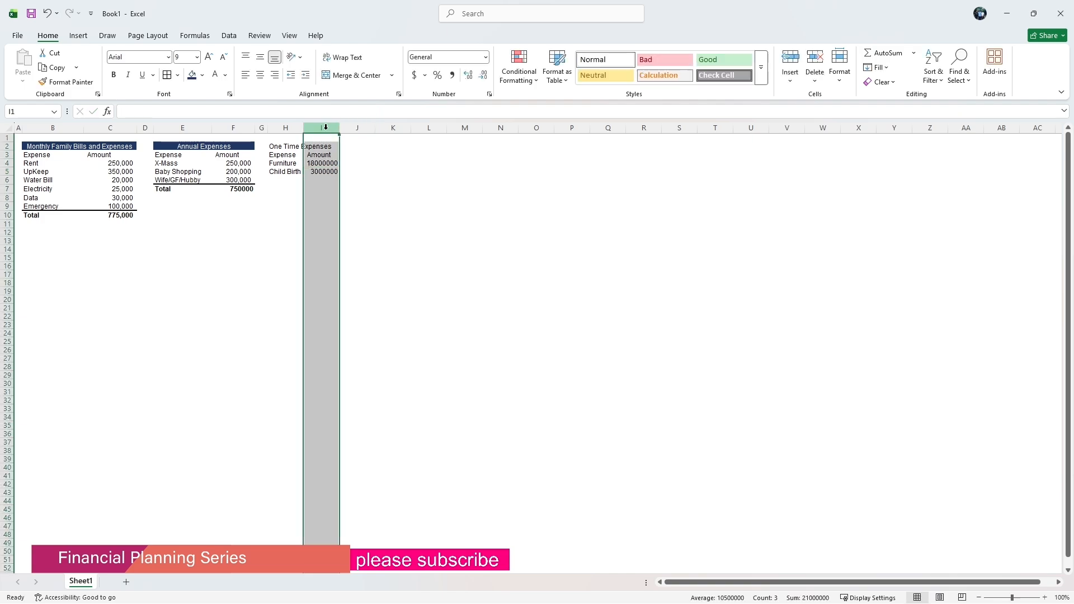
left_click(452, 75)
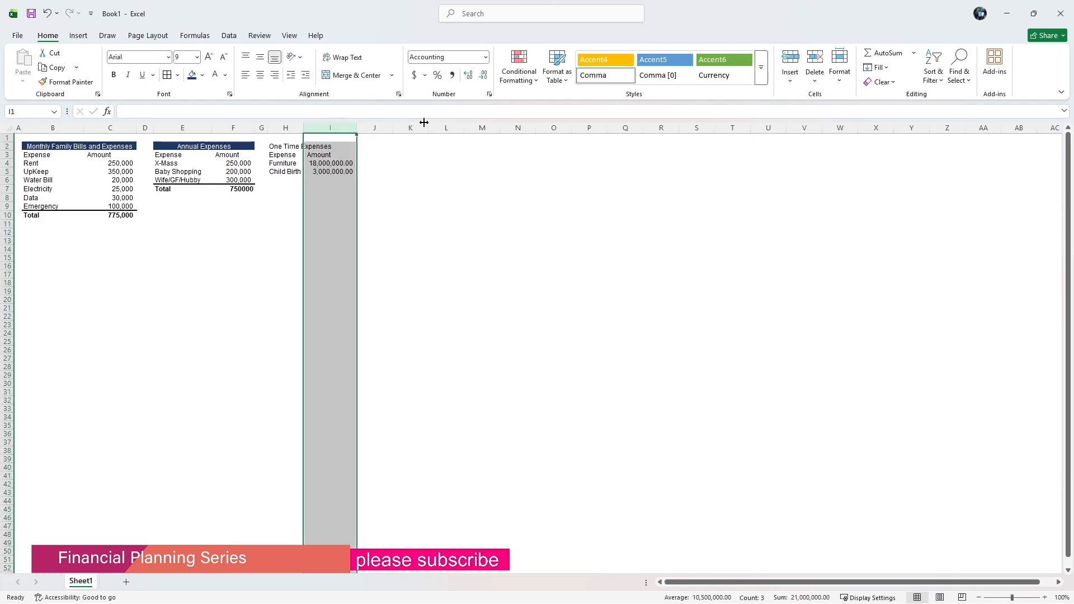
left_click(482, 75)
left_click(482, 75)
left_click(414, 197)
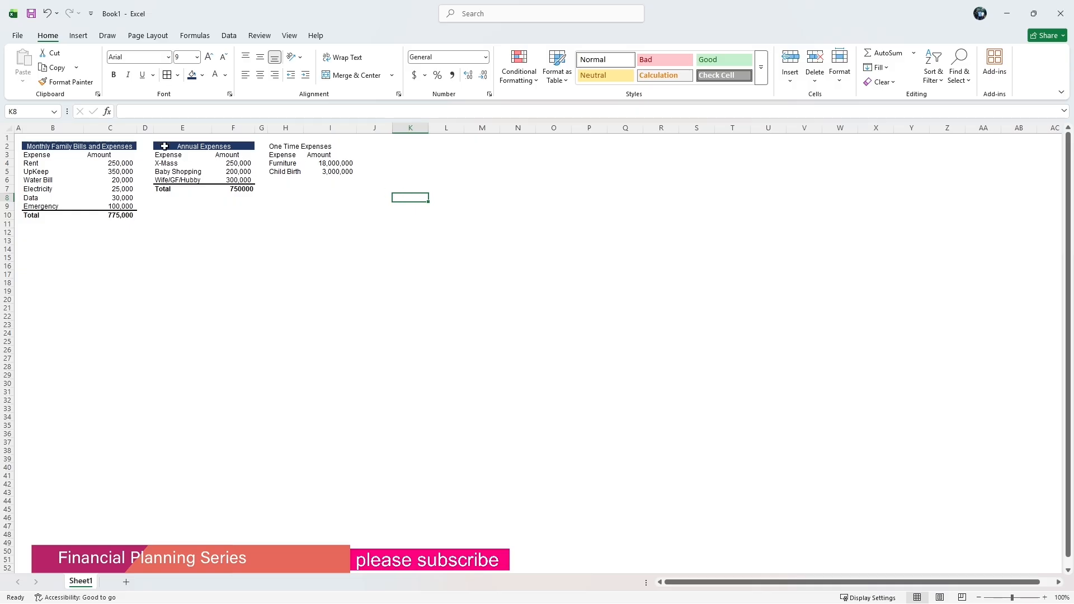
Copy the Annual Expenses heading cell and paste only its formats onto H2:I2.
left_click(164, 146)
right_click(164, 146)
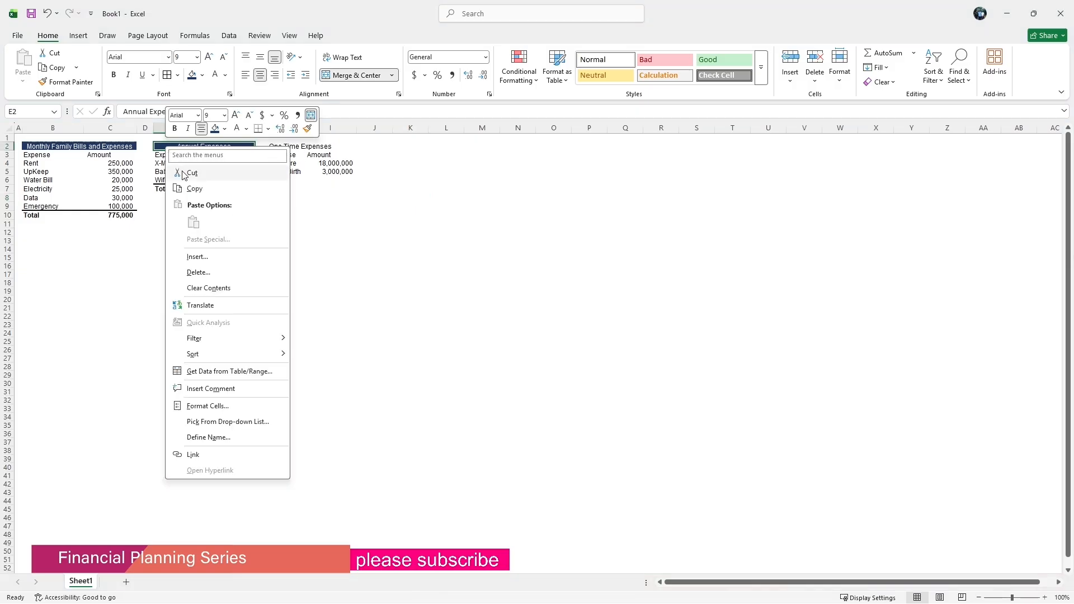
left_click(184, 189)
left_click_drag(281, 144, 318, 145)
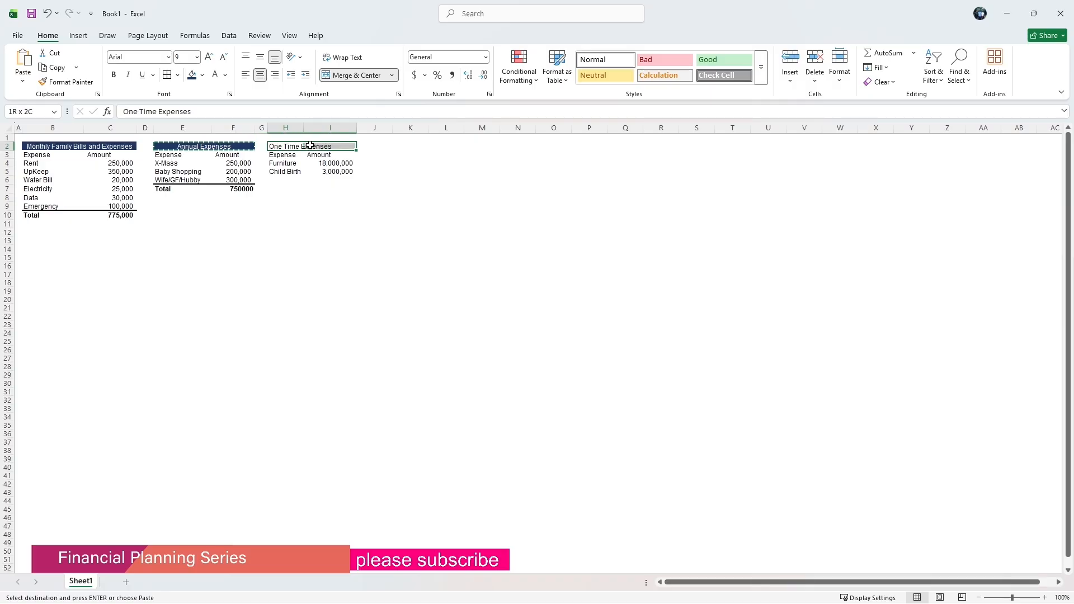
right_click(317, 147)
left_click(350, 238)
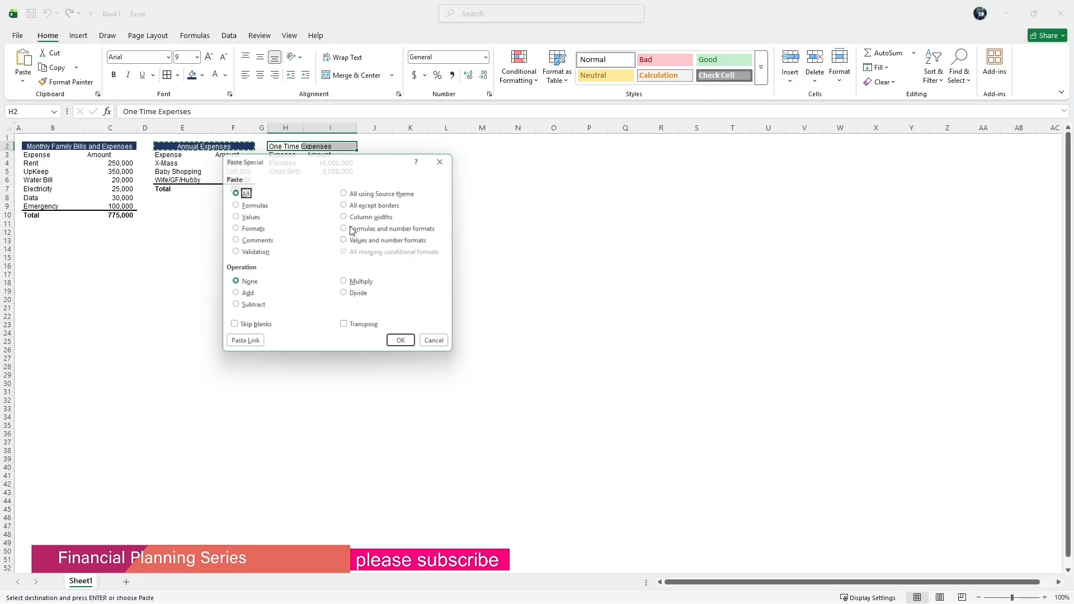
left_click(249, 228)
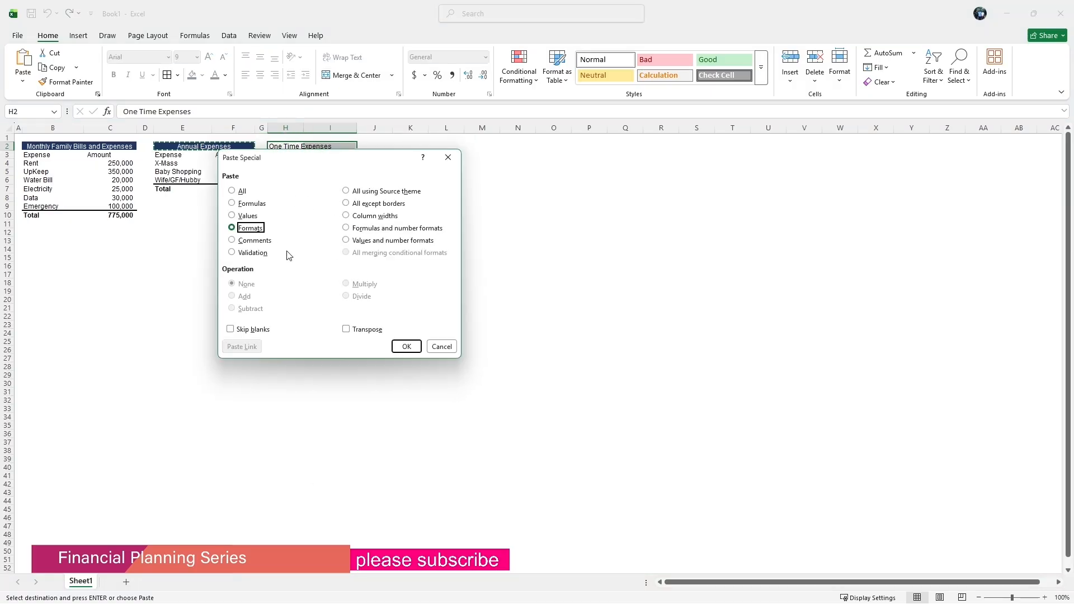
left_click(407, 346)
left_click(339, 190)
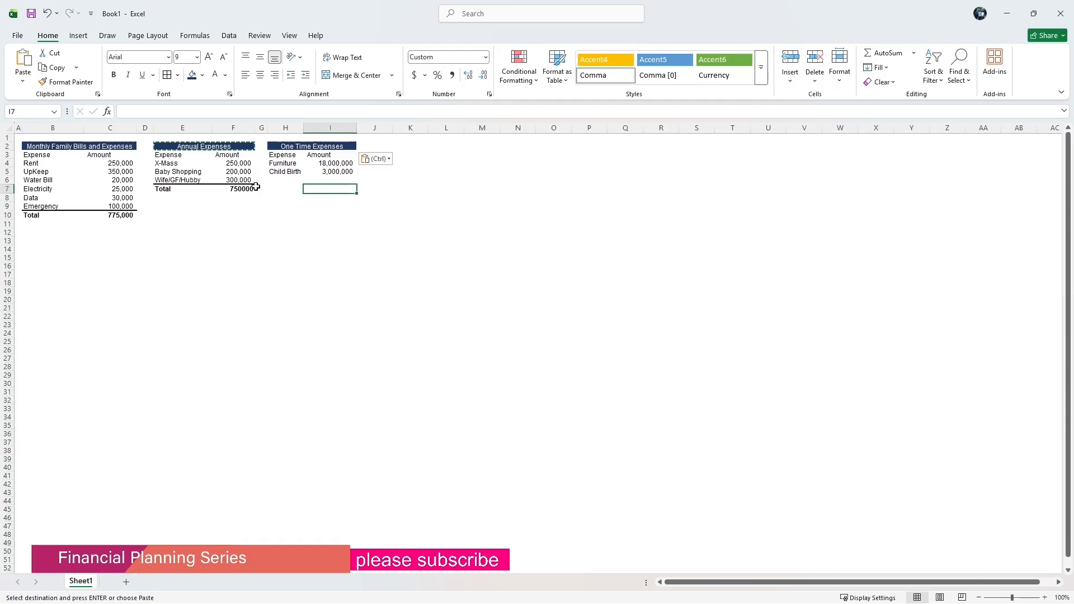
Add a Total label in H6 and the formula =sum(I4:I5) in I6.
left_click(277, 180)
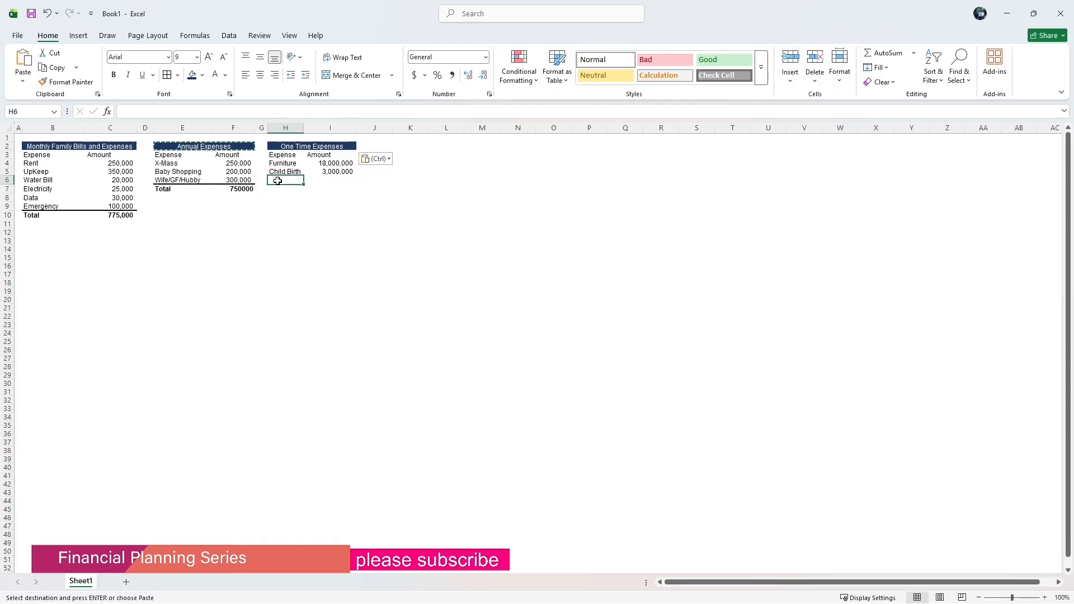
key("Escape")
type("Tot")
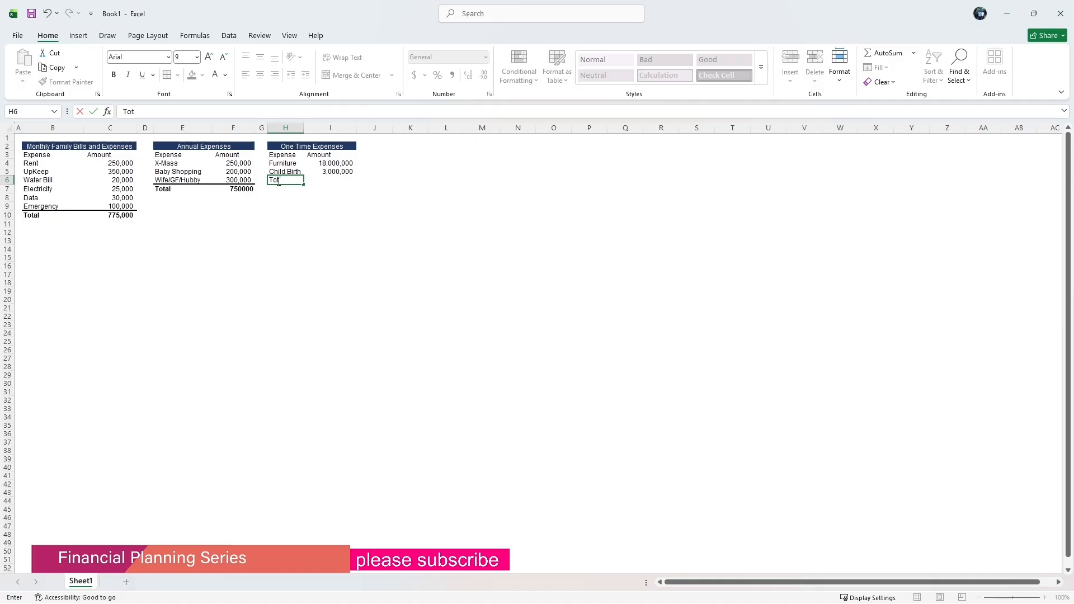
type("al")
left_click(334, 182)
type("=s")
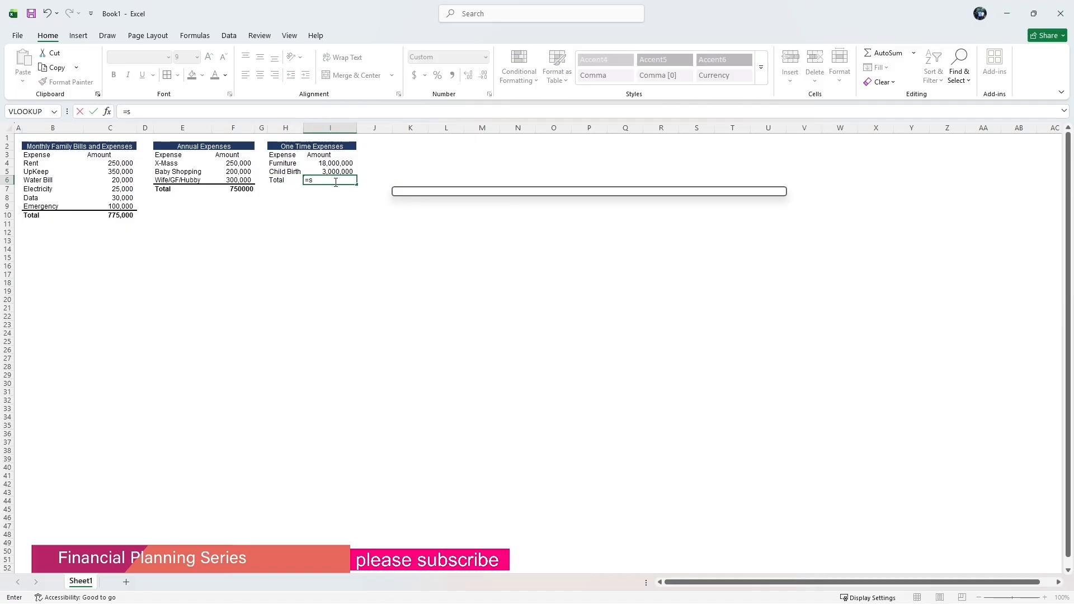
type("um(")
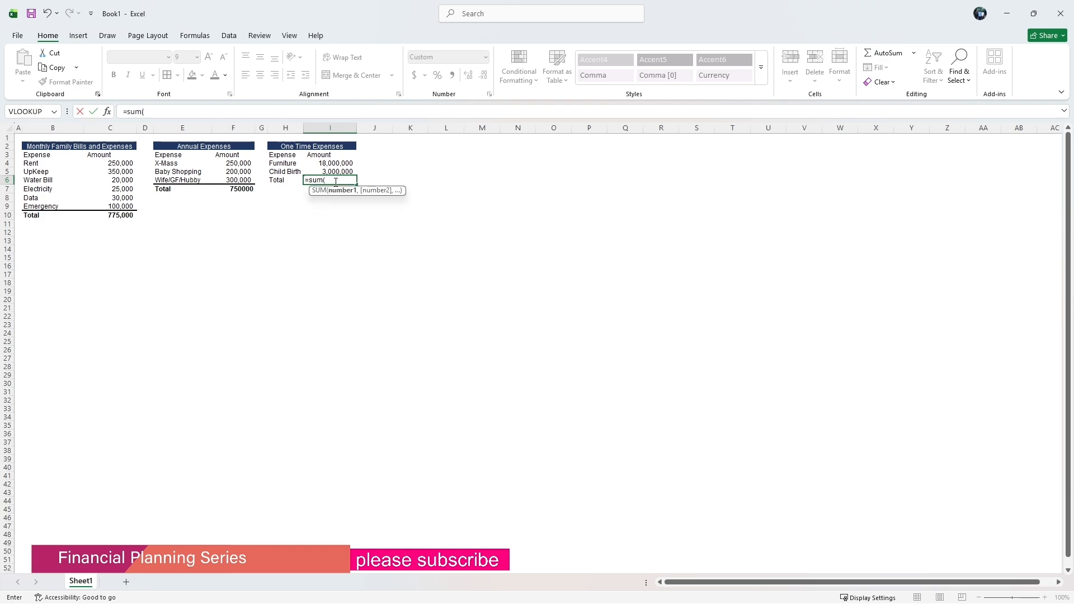
left_click_drag(336, 163, 330, 171)
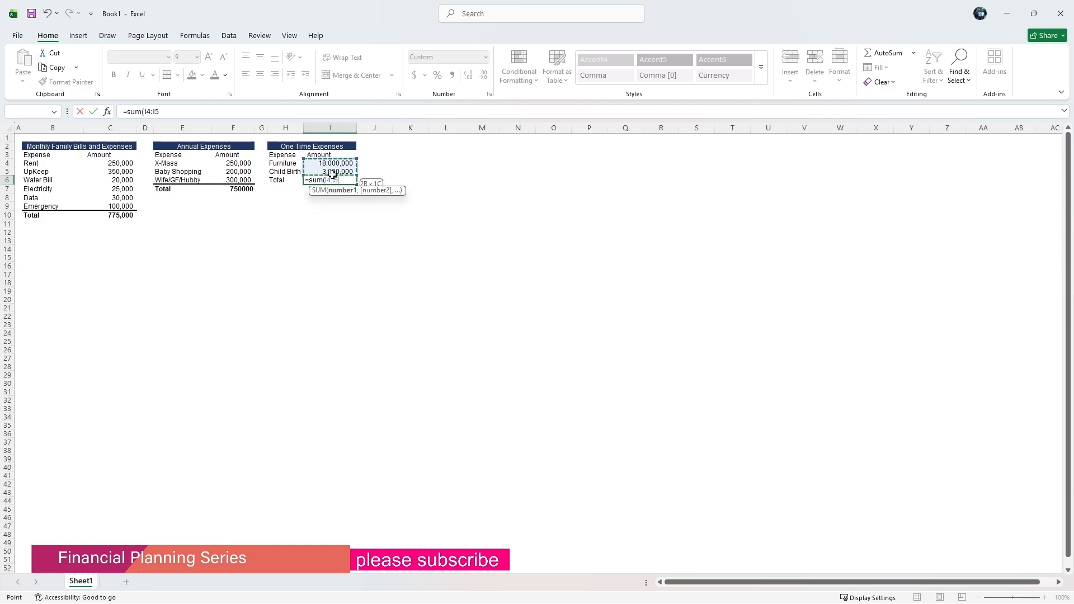
left_click(176, 116)
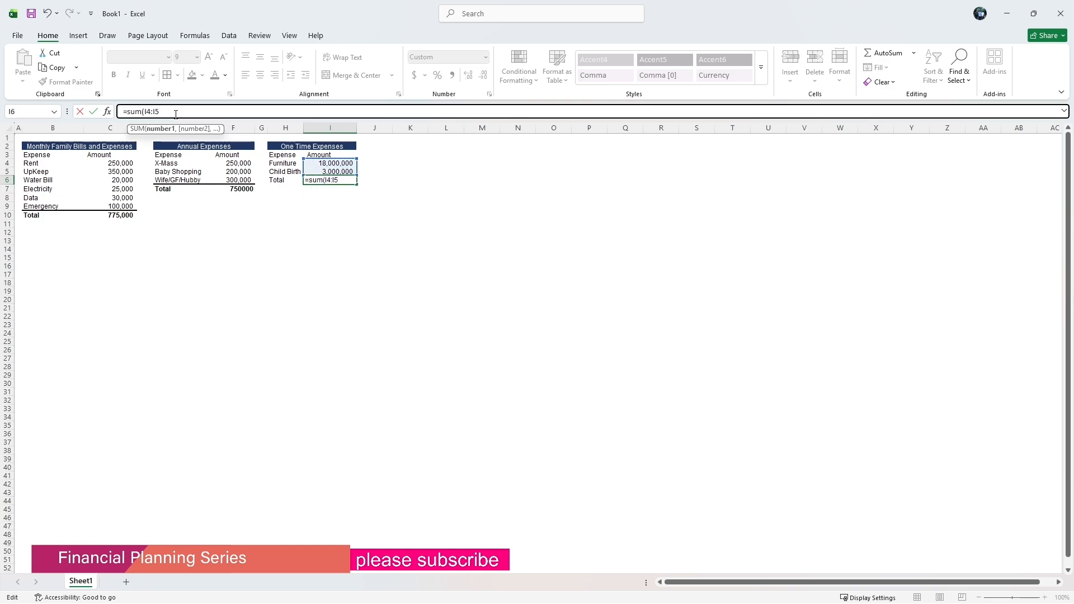
type(")")
key("Return")
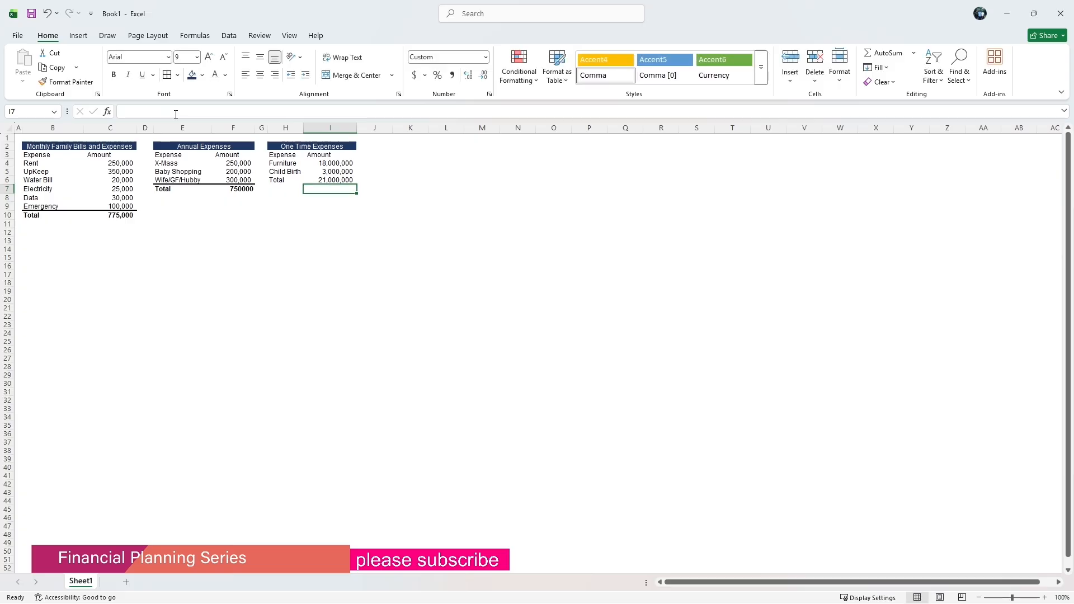
Copy the annual Total cell E7 and paste only its formats onto H6:I6.
left_click(164, 190)
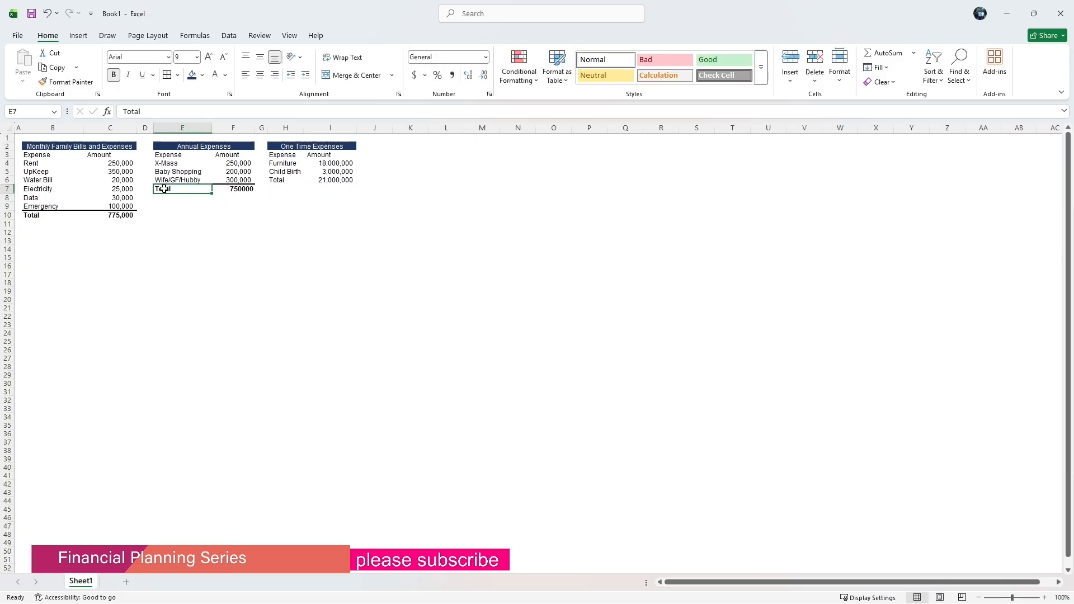
key("ctrl+c")
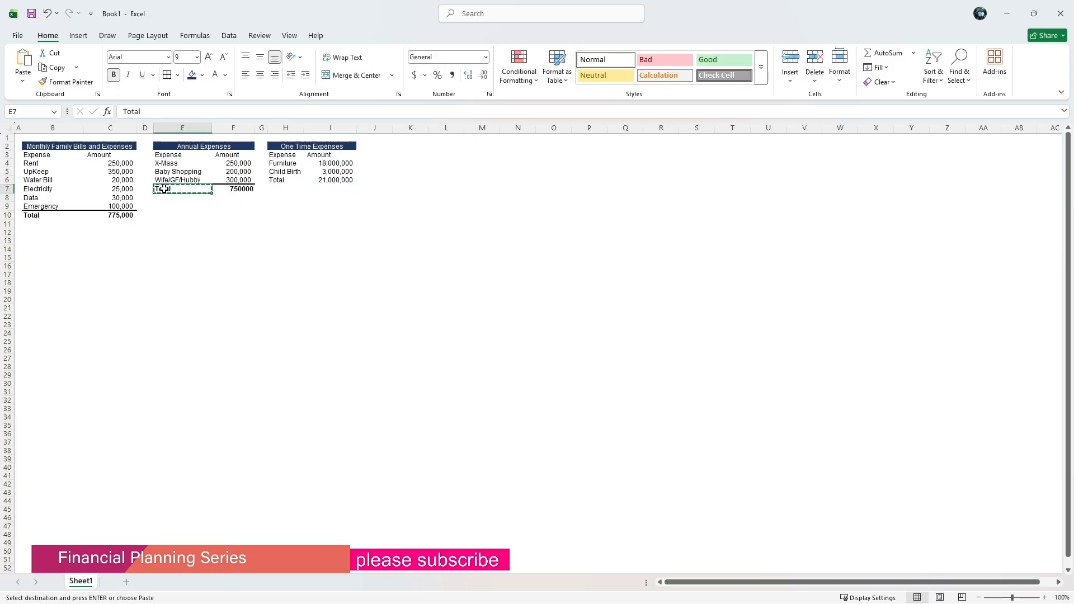
left_click_drag(279, 180, 325, 182)
right_click(325, 181)
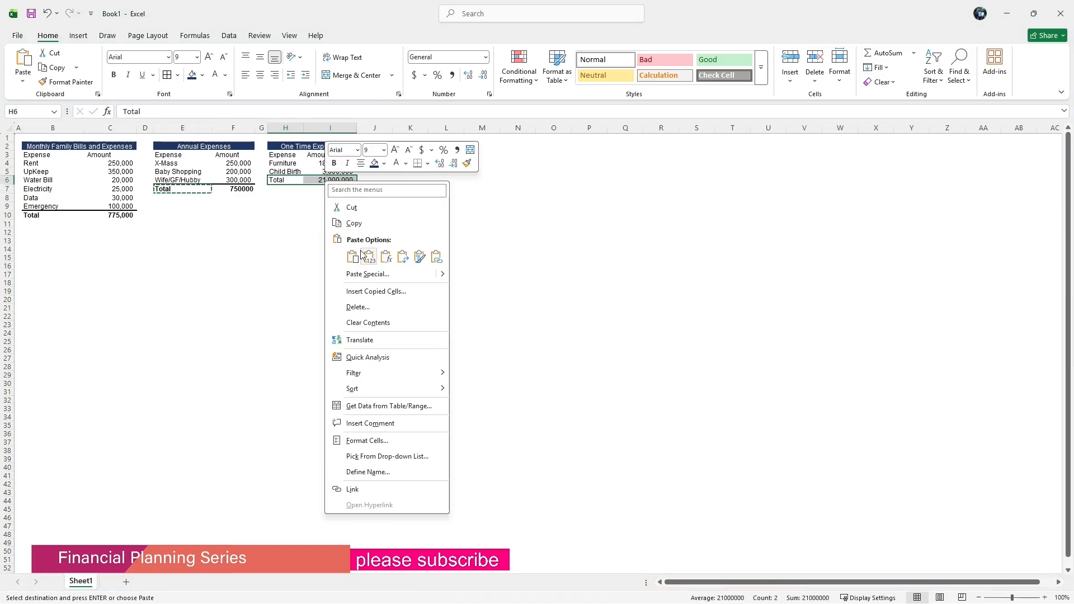
left_click(357, 274)
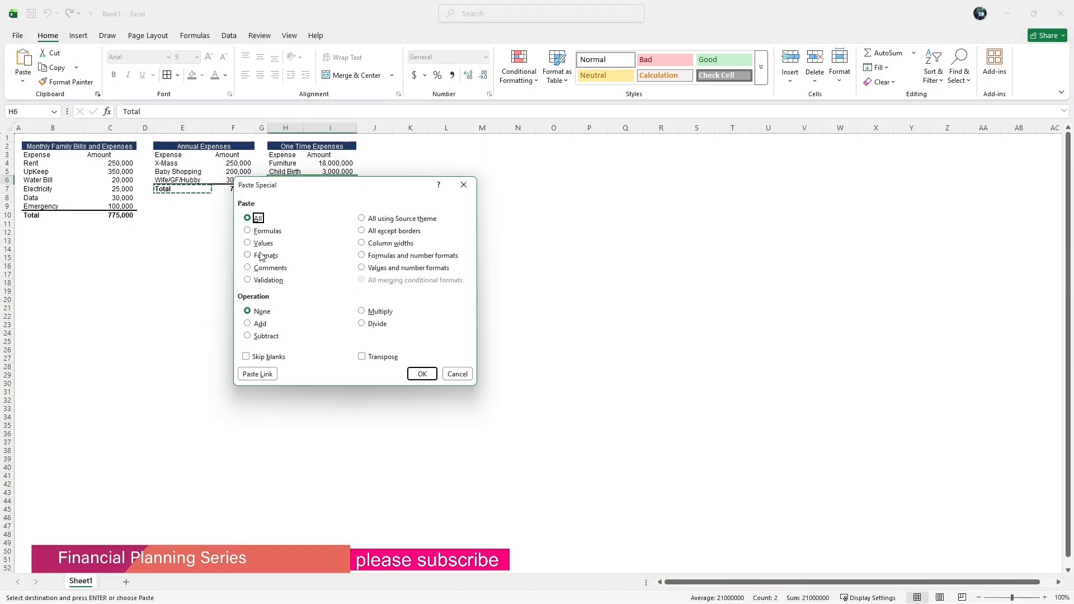
left_click(263, 256)
left_click(416, 372)
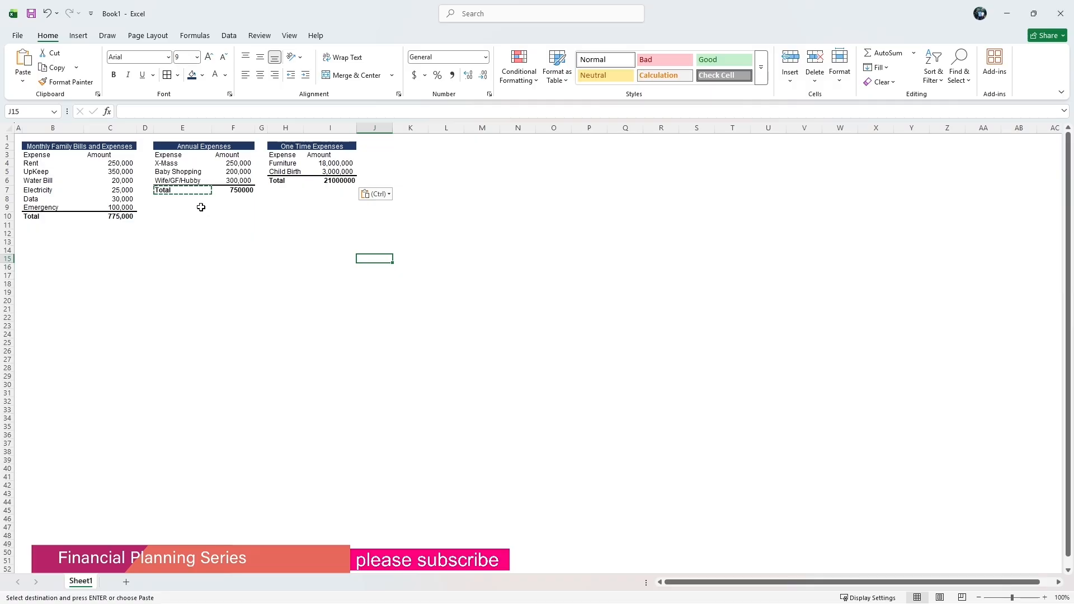
Narrow column J and enter the heading Personal in K2.
left_click(396, 146)
left_click_drag(394, 131, 369, 131)
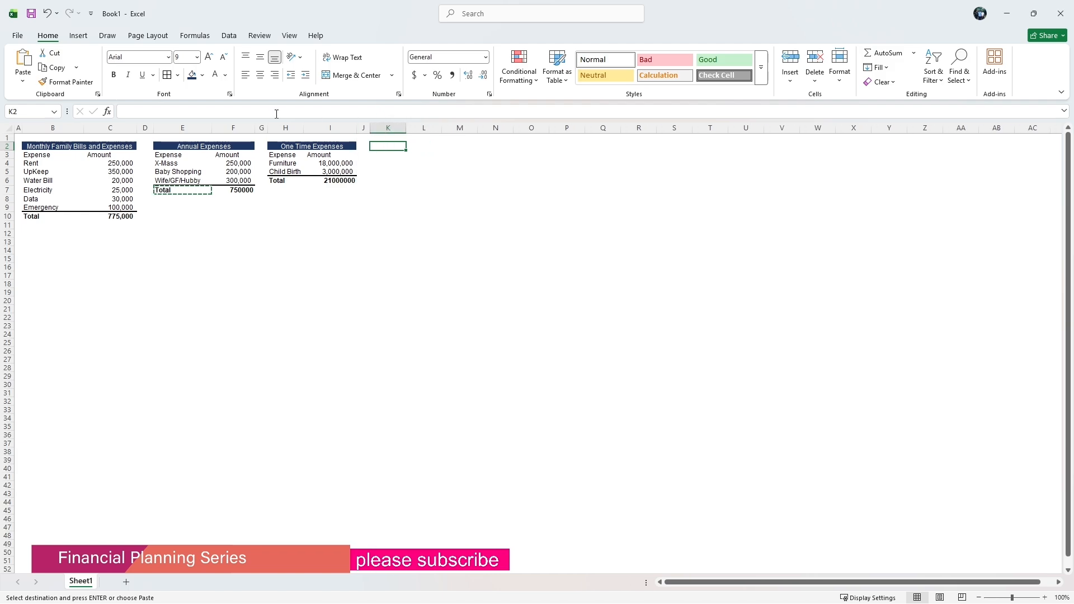
left_click(276, 113)
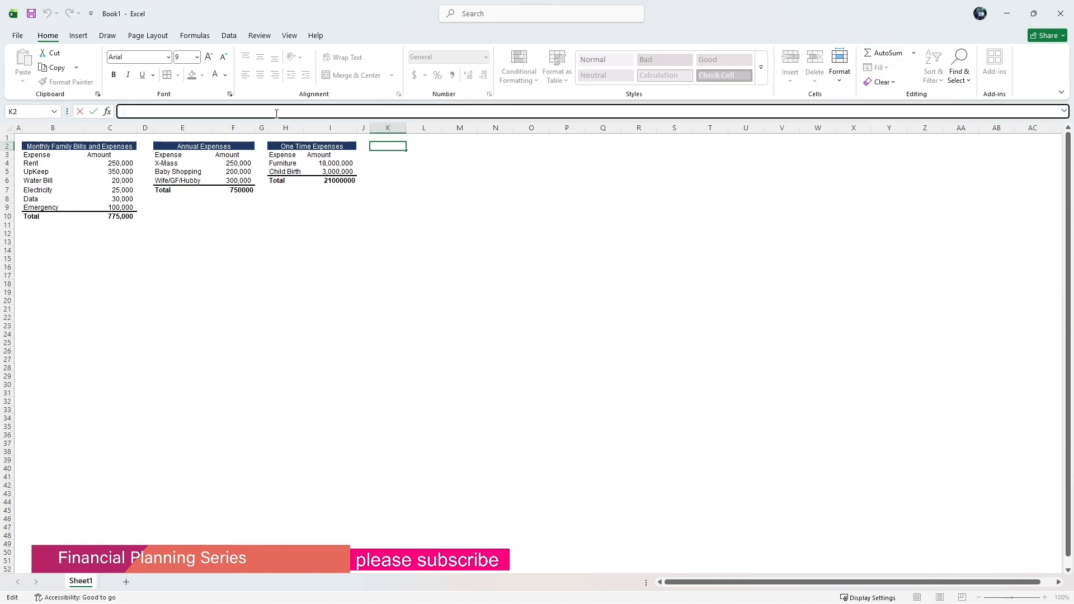
type("Personal")
left_click(387, 148)
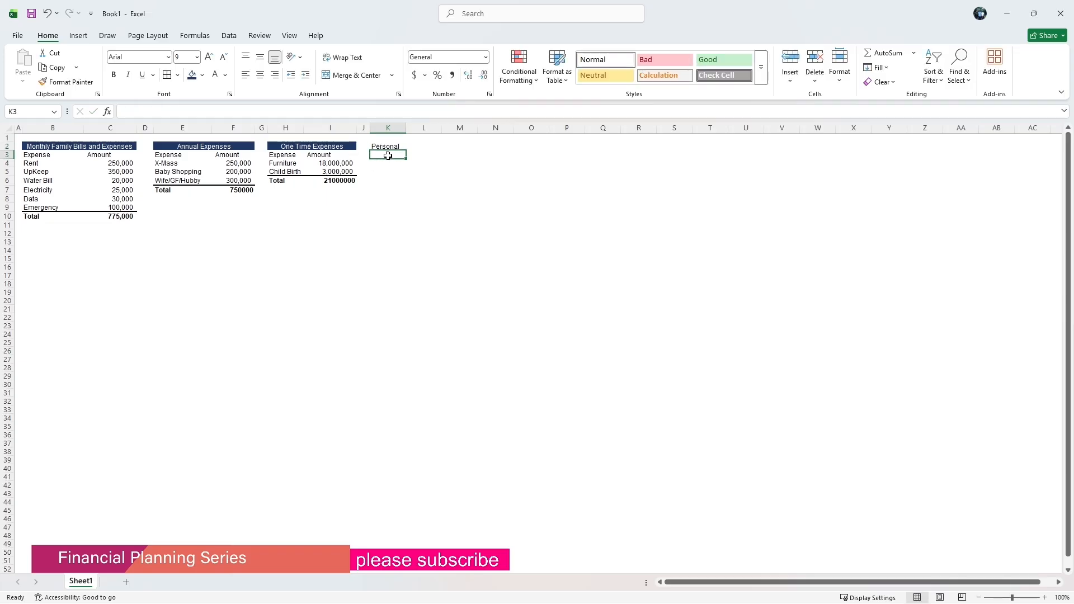
Rename the K2 heading to Personal Goals.
left_click(216, 112)
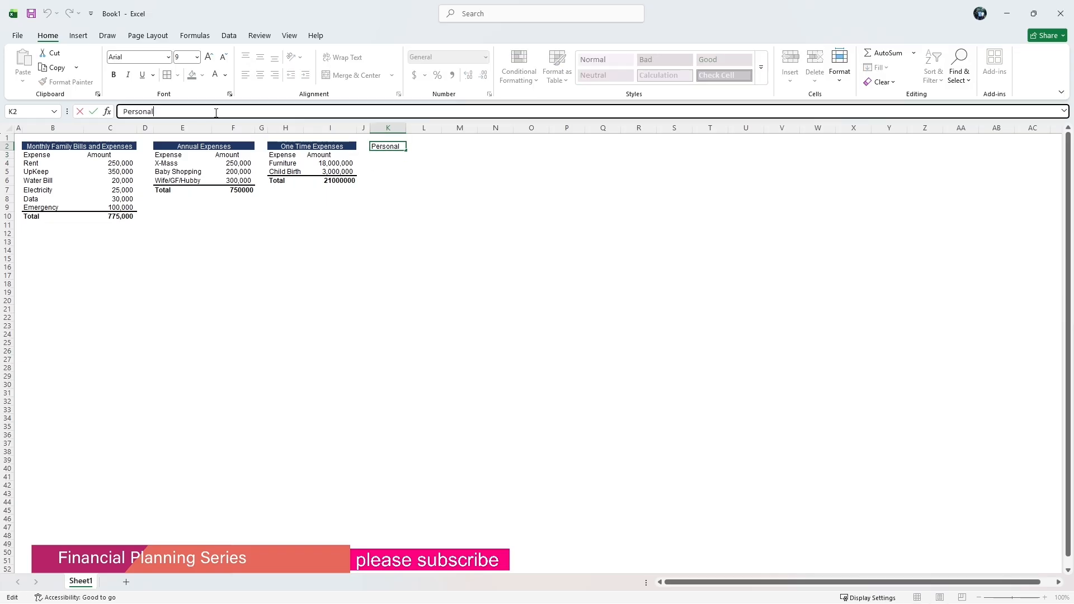
type("Goals")
left_click(388, 181)
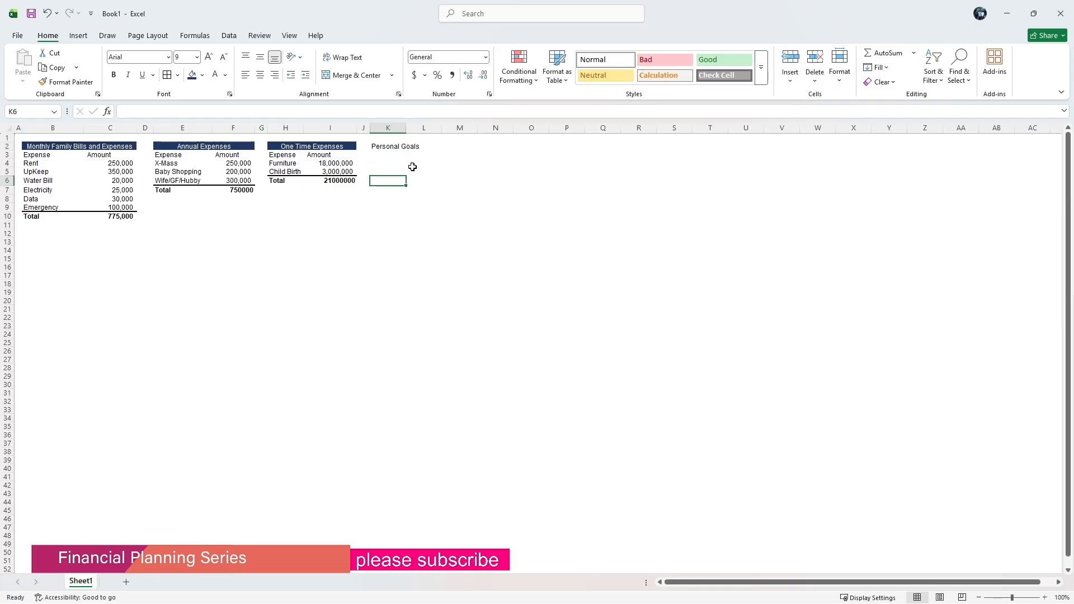
Enter the column headings Item in K3 and Amount in L3.
left_click(390, 155)
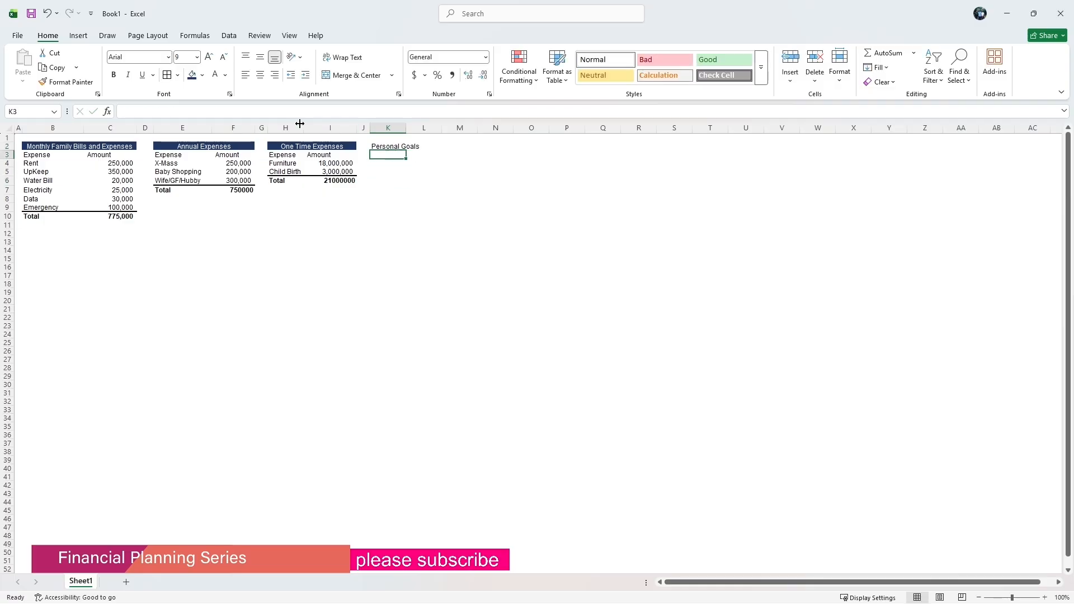
left_click(279, 111)
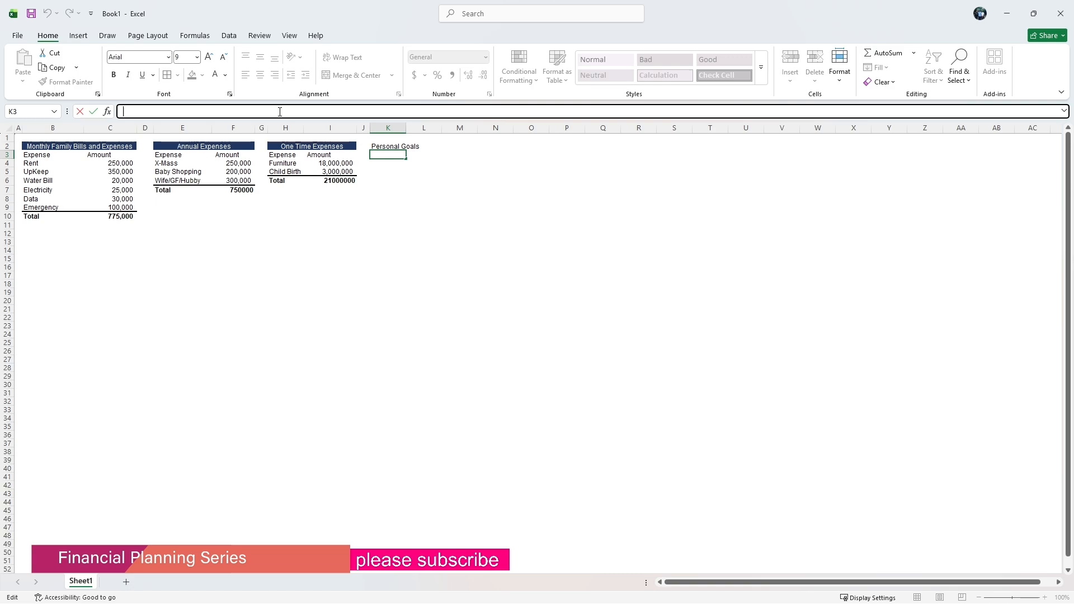
type("Item")
left_click(419, 154)
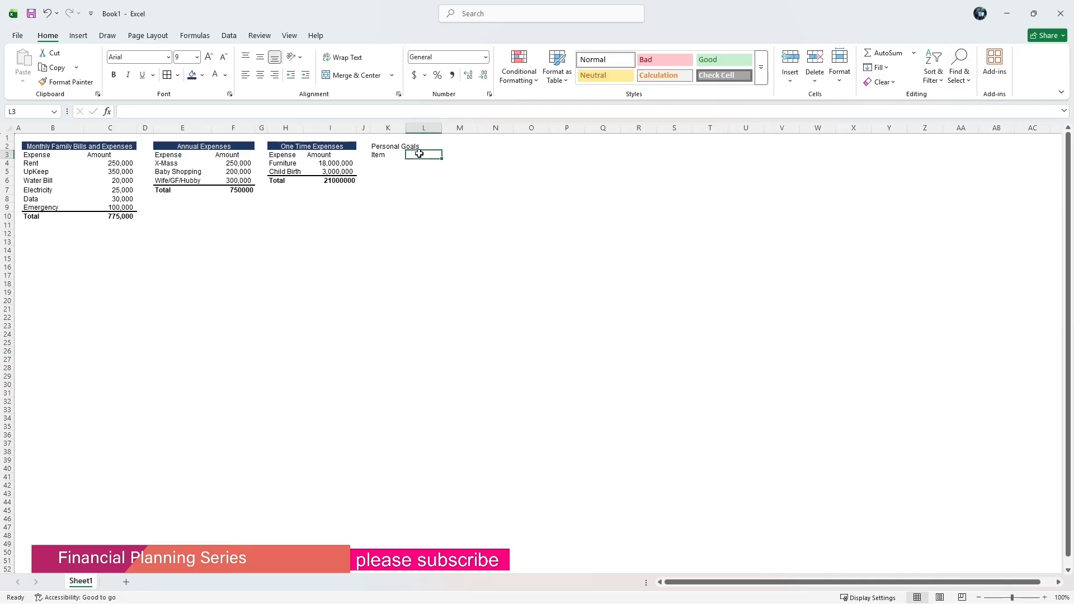
type("A")
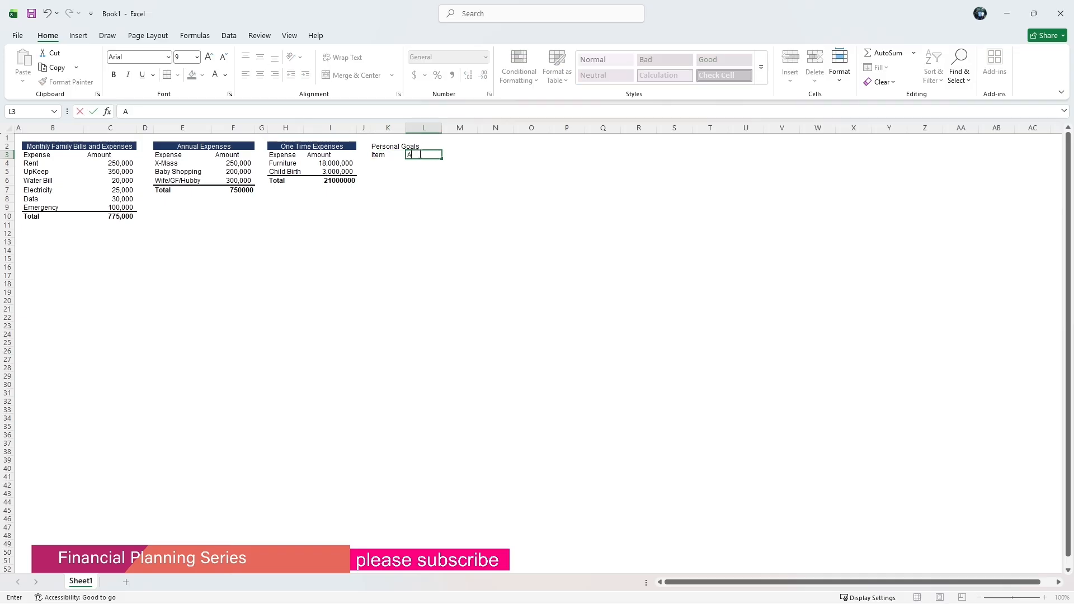
type("mount")
left_click(395, 165)
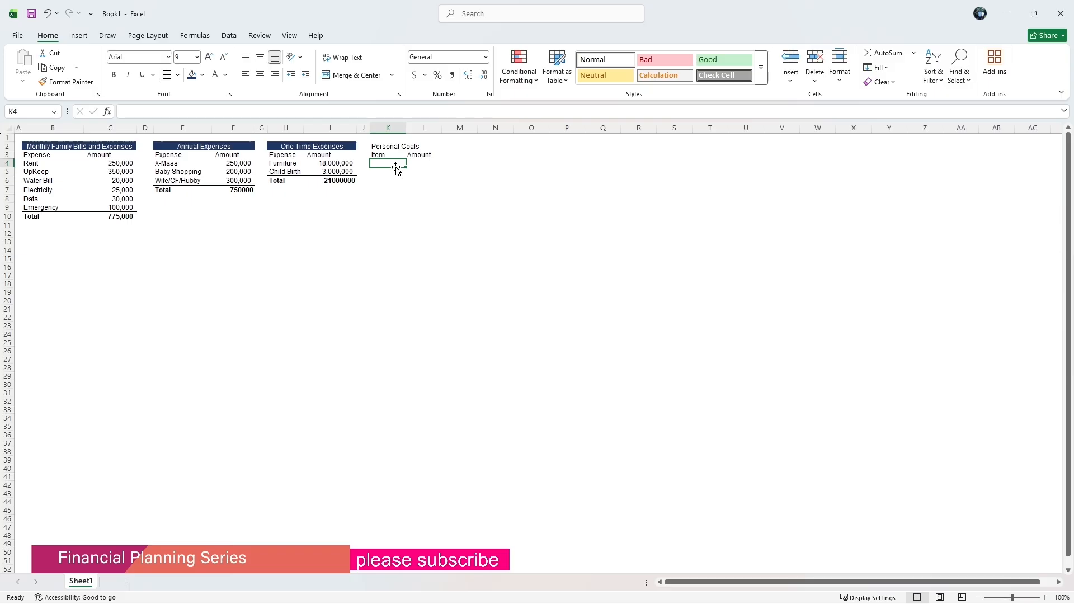
Enter the item Land in K4 with the amount 1000000 in L4.
type("L")
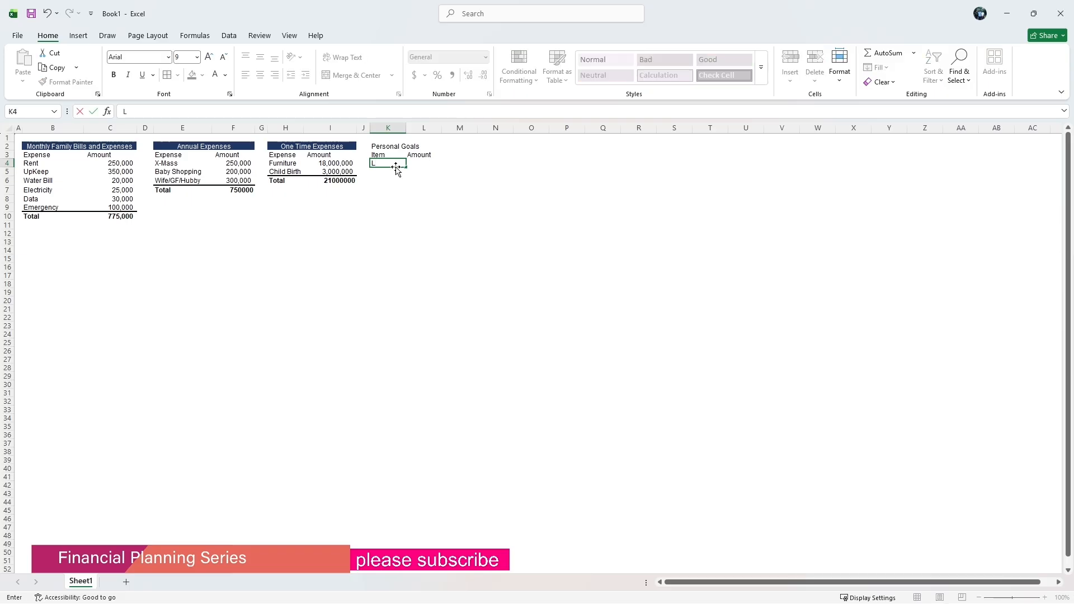
type("and")
left_click(414, 163)
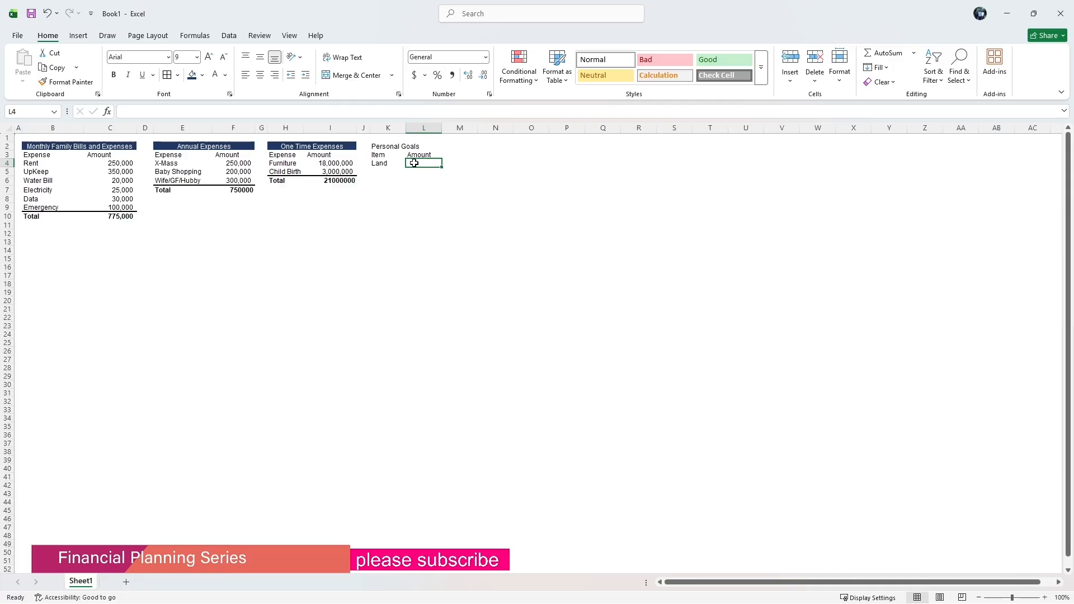
type("1")
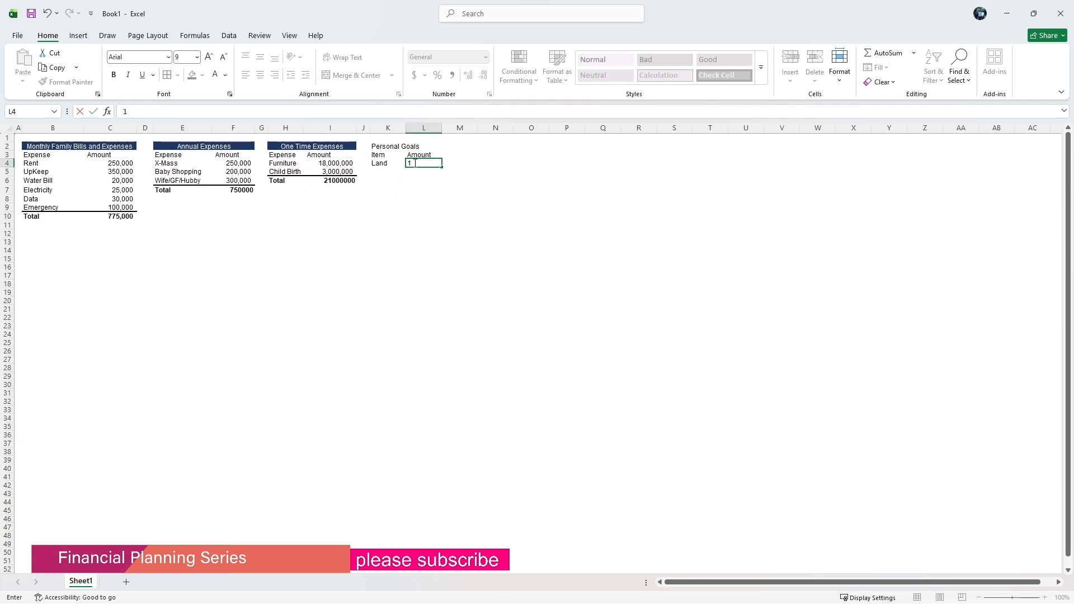
type("00")
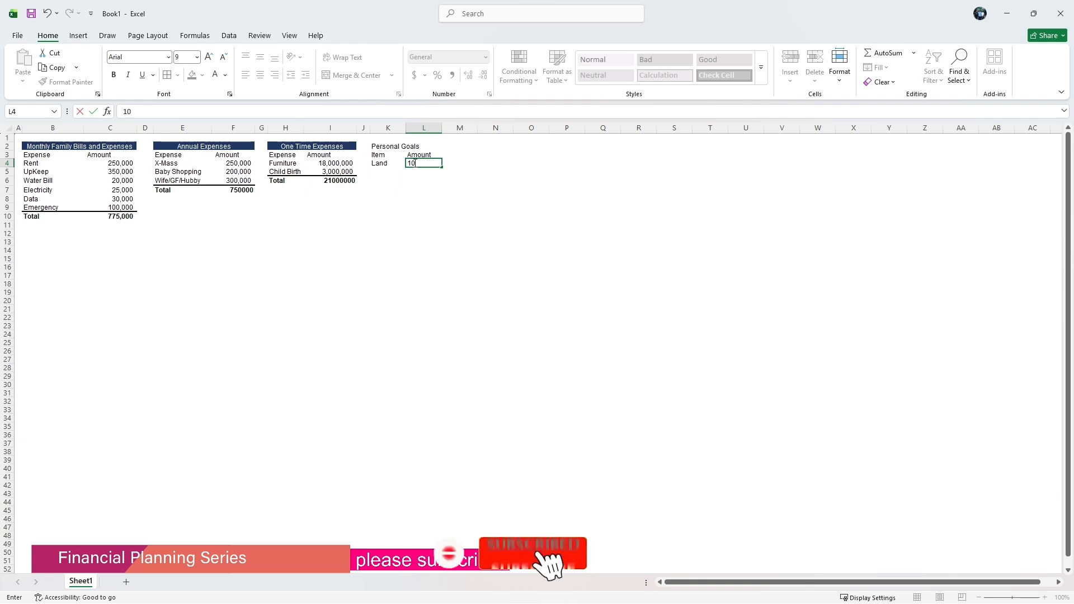
type("000")
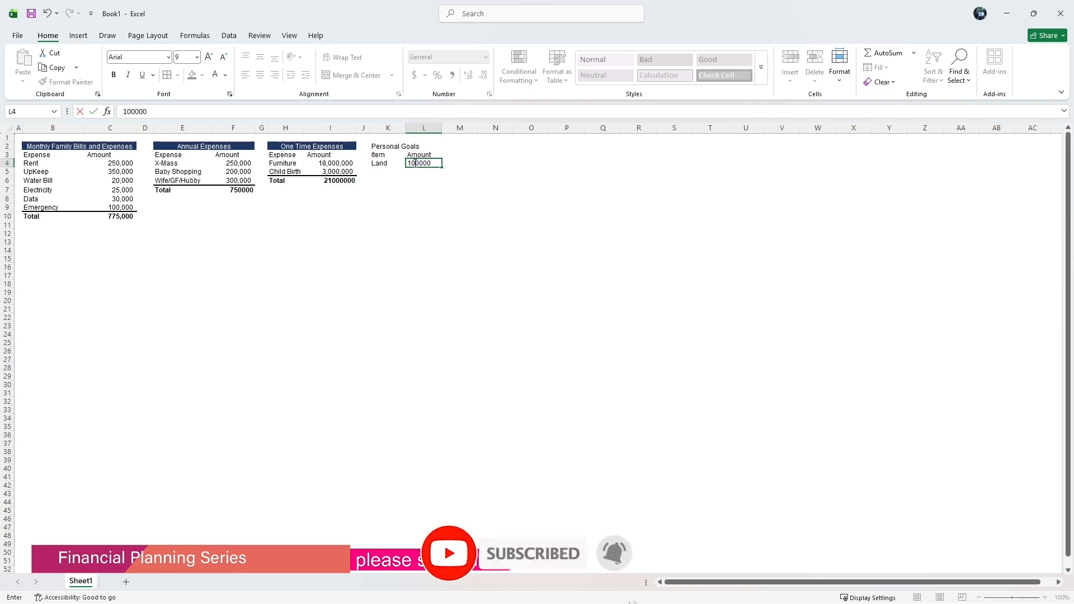
type("-")
key("BackSpace")
type("0")
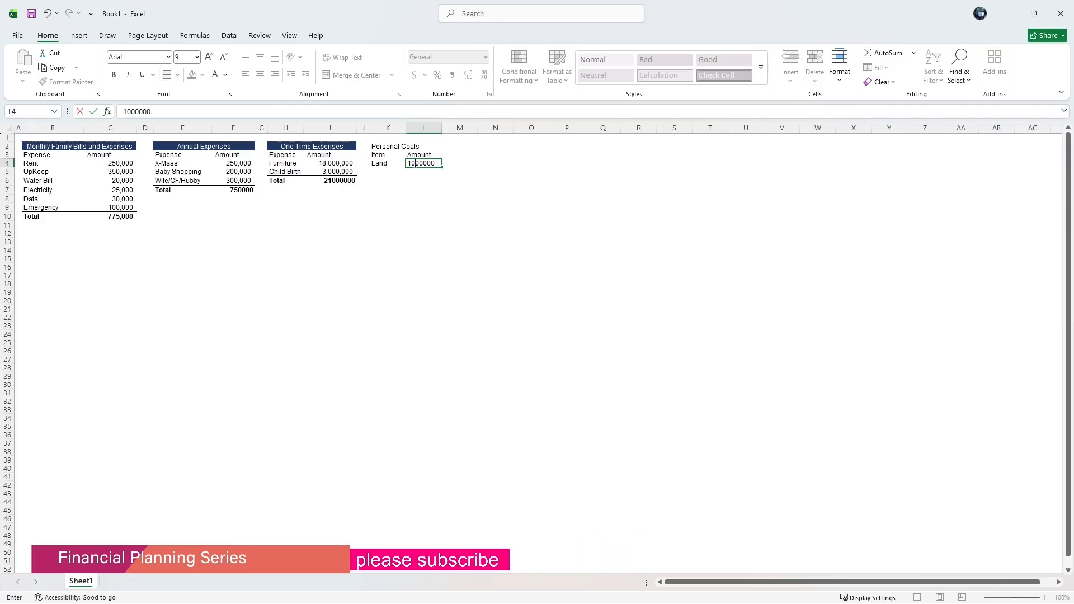
left_click(437, 195)
Apply comma number formatting to the Land amount in L4.
left_click(440, 164)
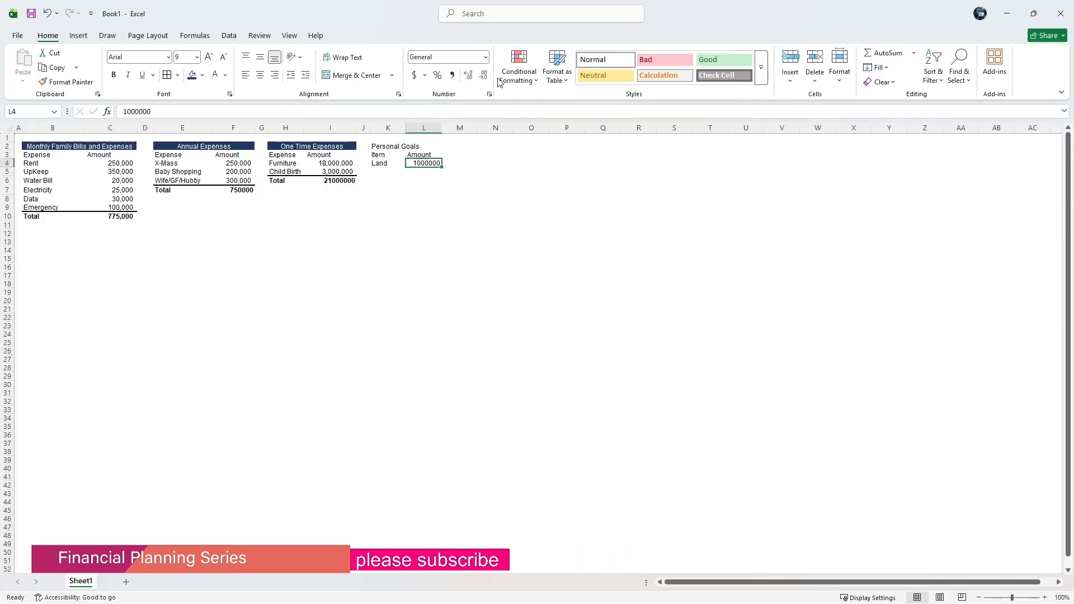
left_click(453, 75)
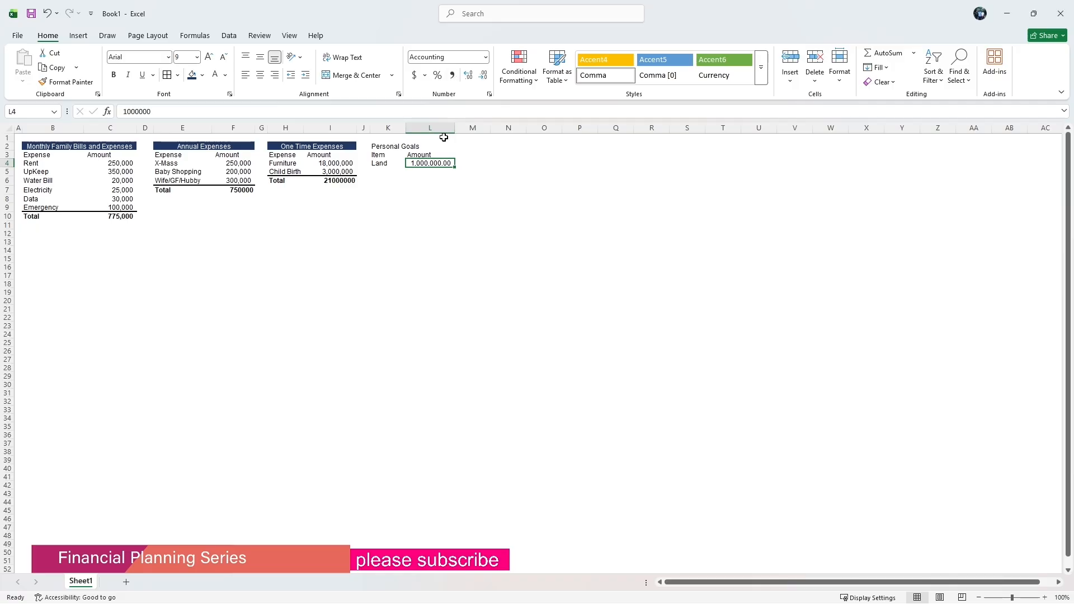
Change the Land amount to 10000000 and autofit column L's width.
left_click(168, 111)
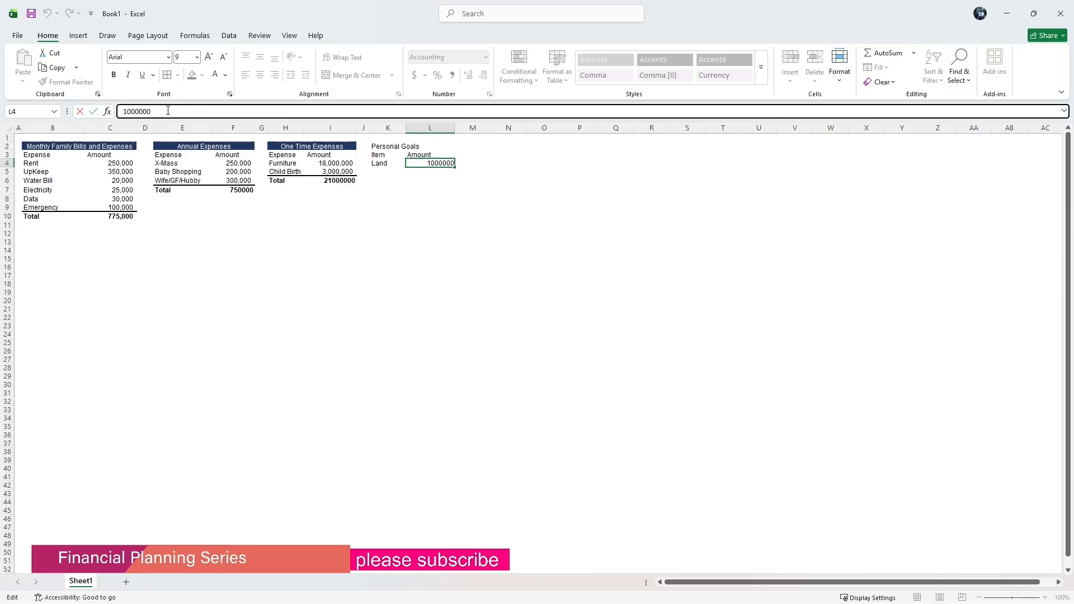
key("Return")
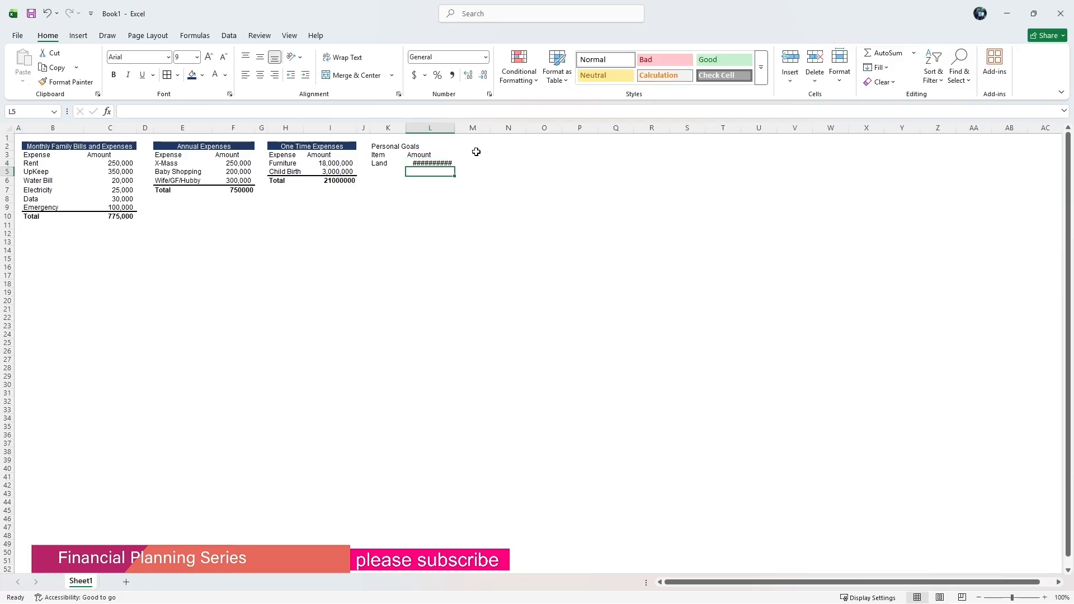
double_click(454, 127)
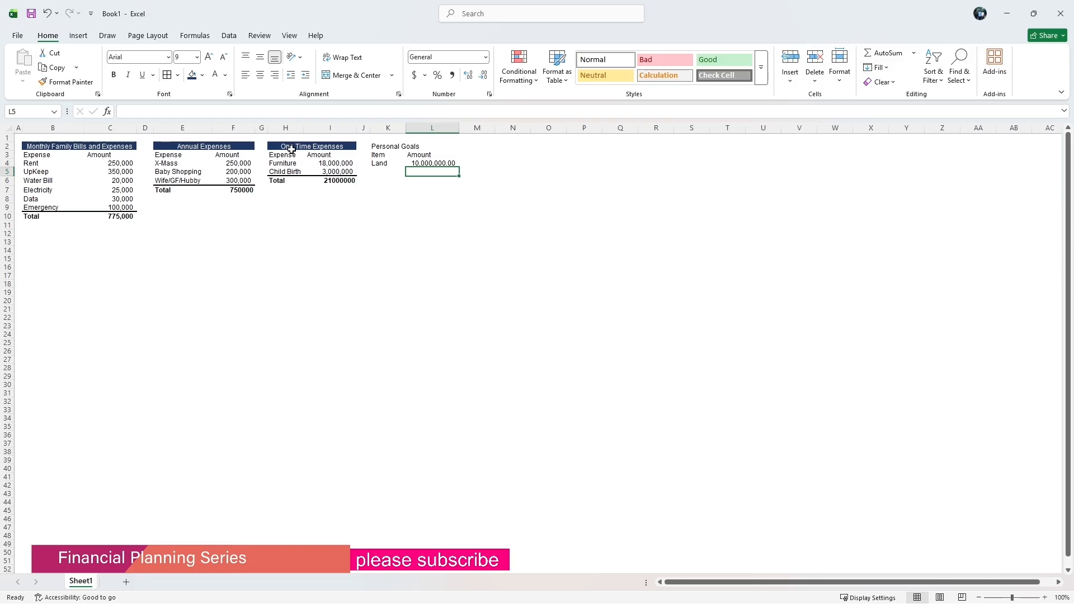
Copy the One Time Expenses heading and paste only its formats onto K2:L2.
left_click(269, 147)
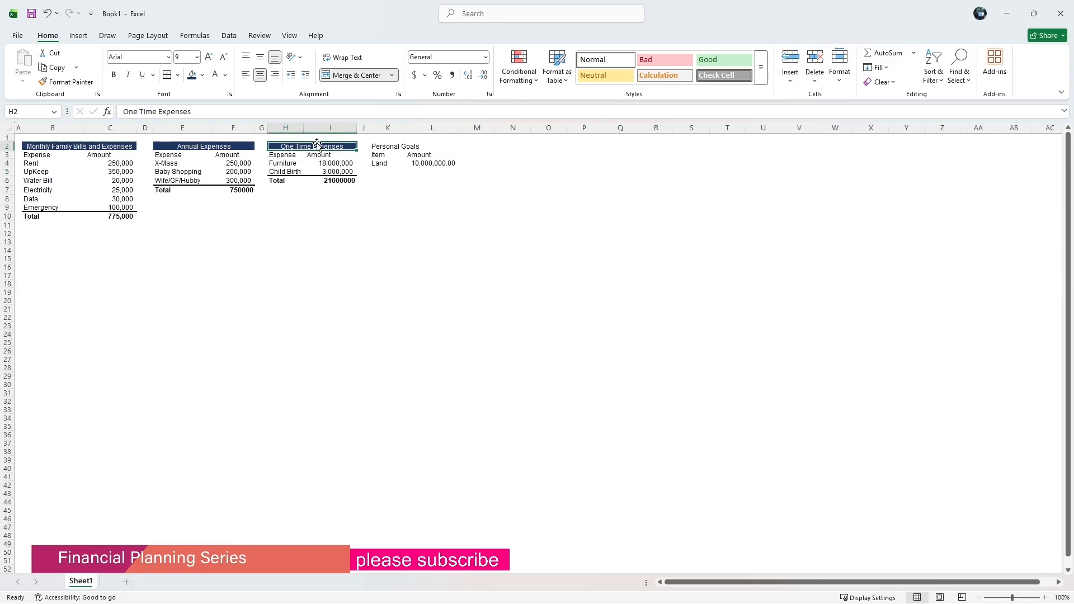
key("ctrl+c")
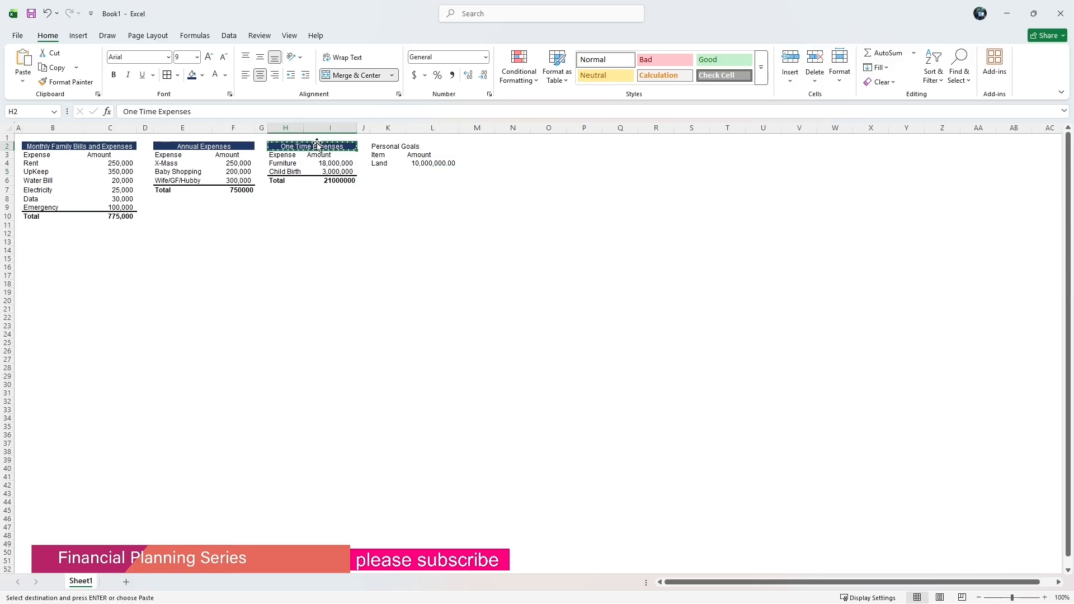
left_click_drag(377, 146, 408, 149)
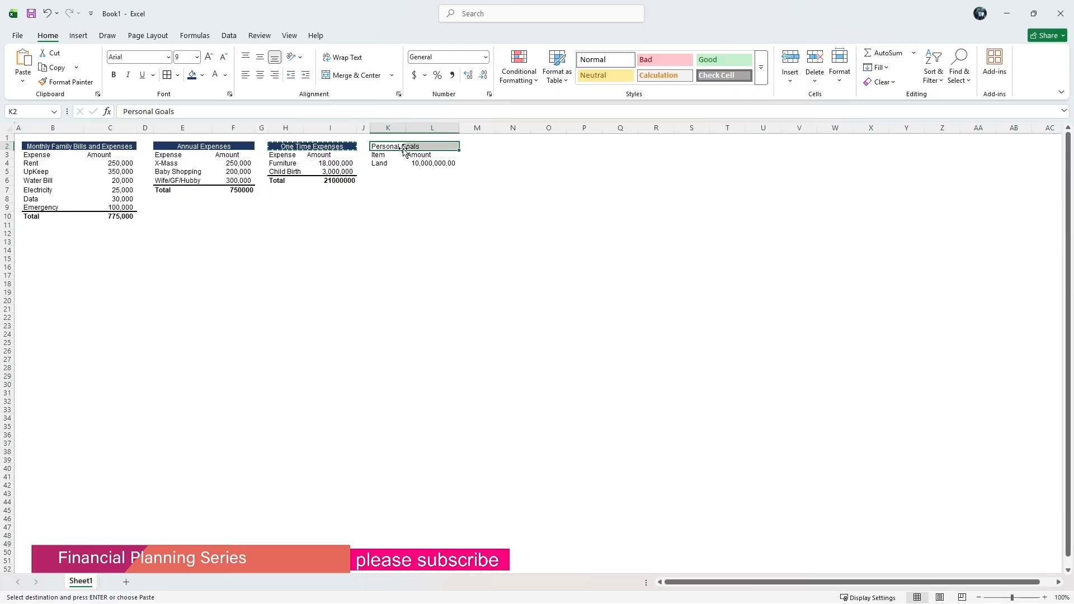
right_click(404, 150)
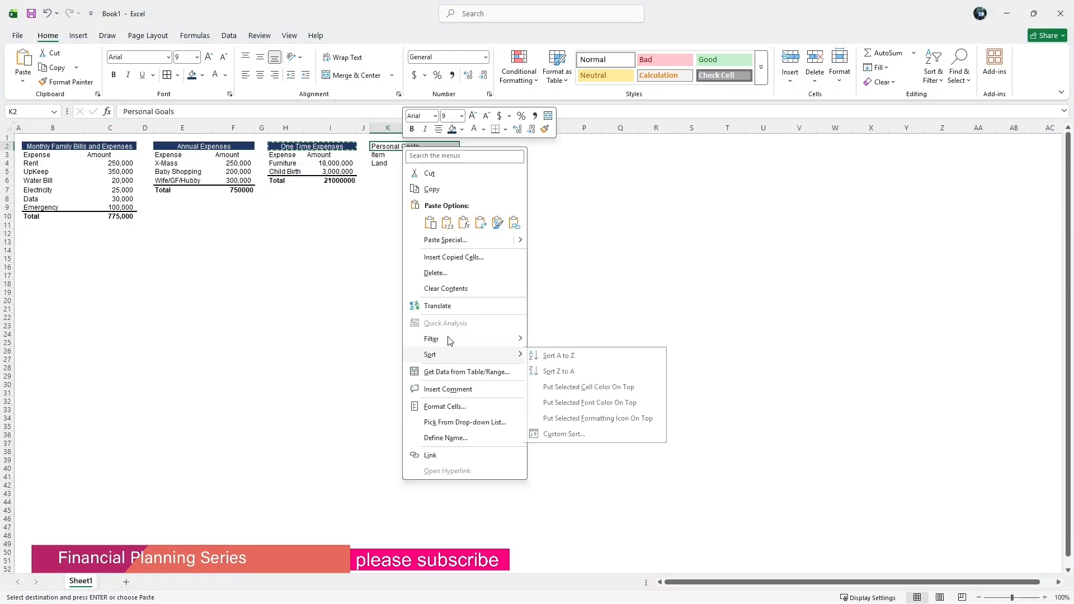
left_click(428, 240)
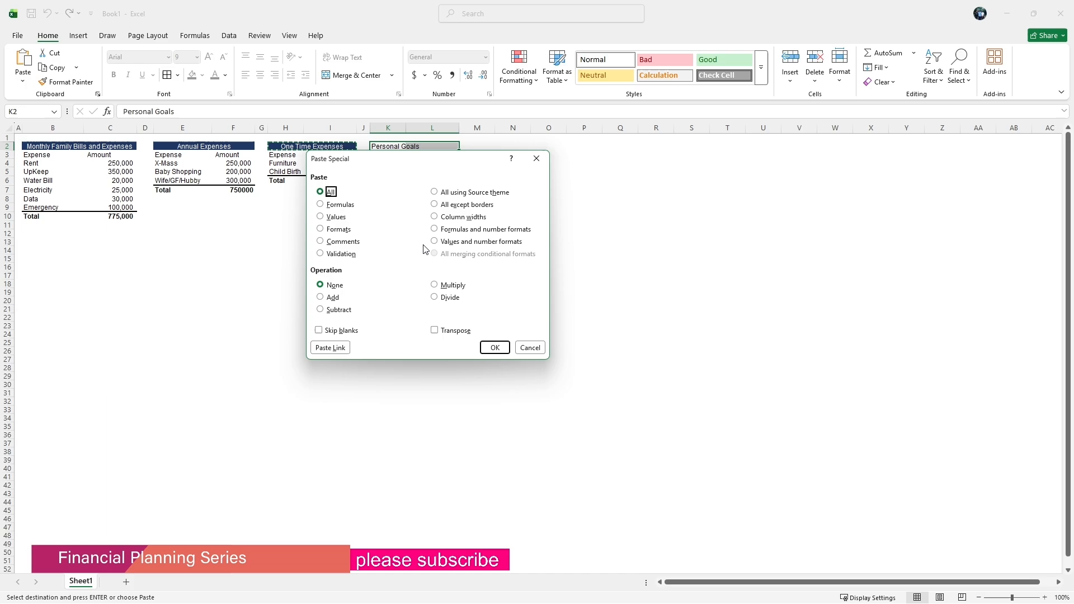
left_click(321, 228)
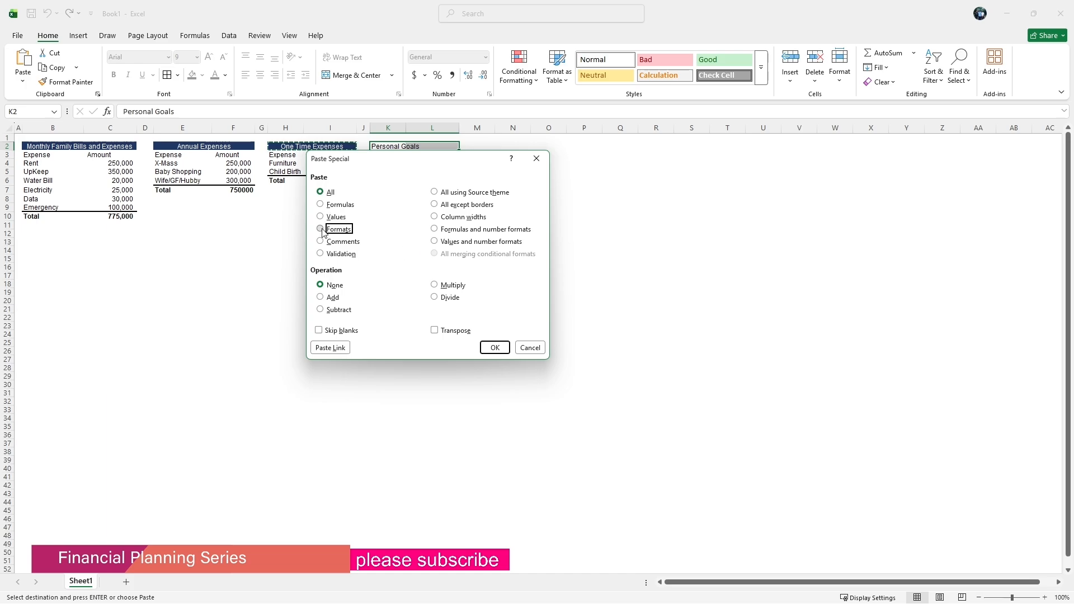
left_click(495, 347)
left_click(418, 241)
Add a Total label in K5 and the formula =L4 in L5.
left_click(386, 174)
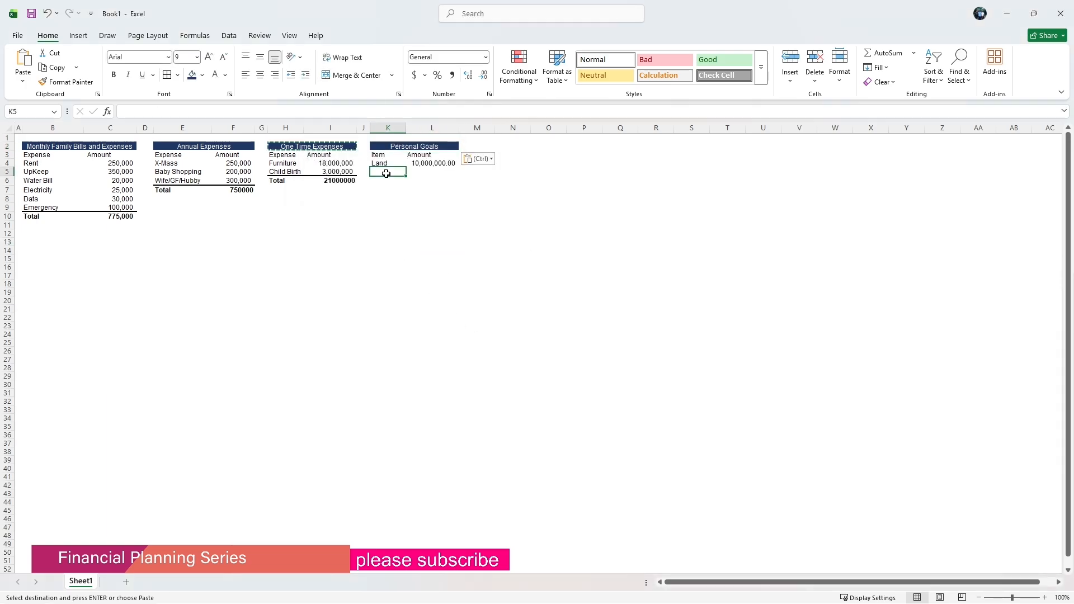
type("Total")
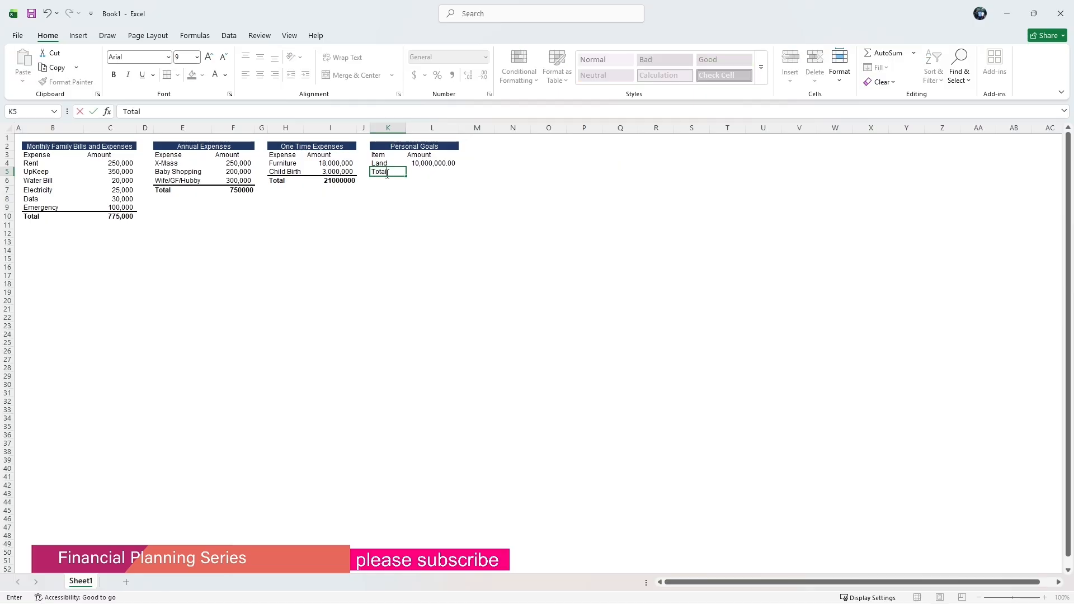
left_click(437, 170)
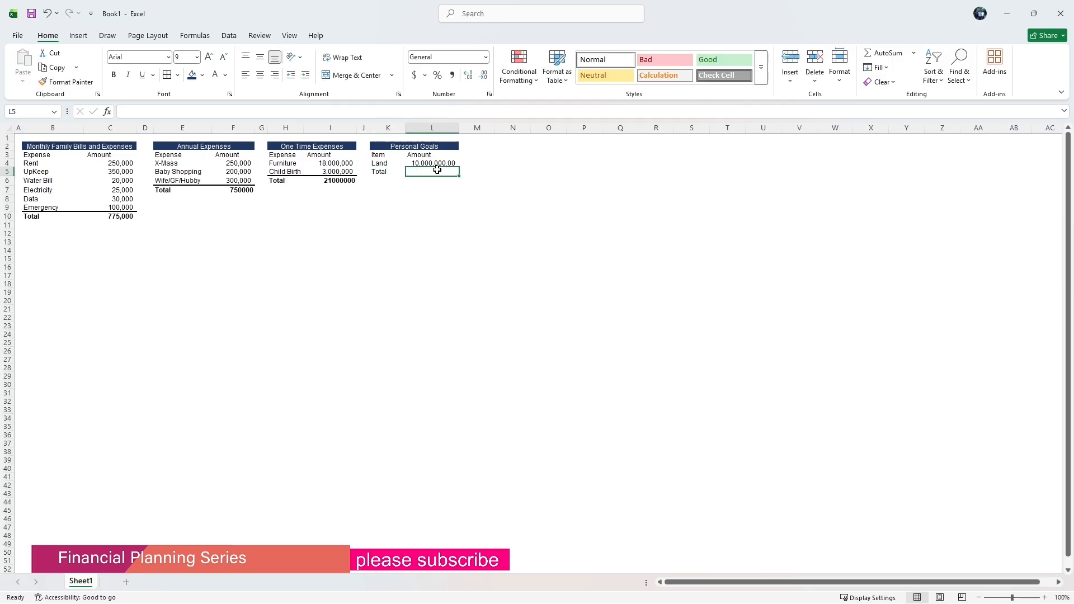
type("=")
left_click(435, 163)
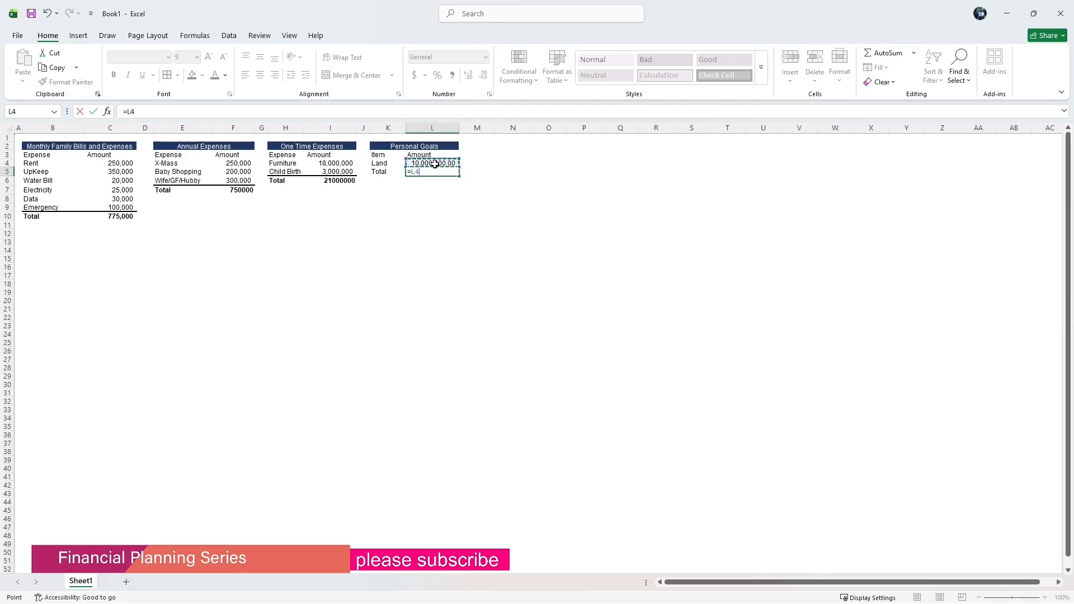
key("Return")
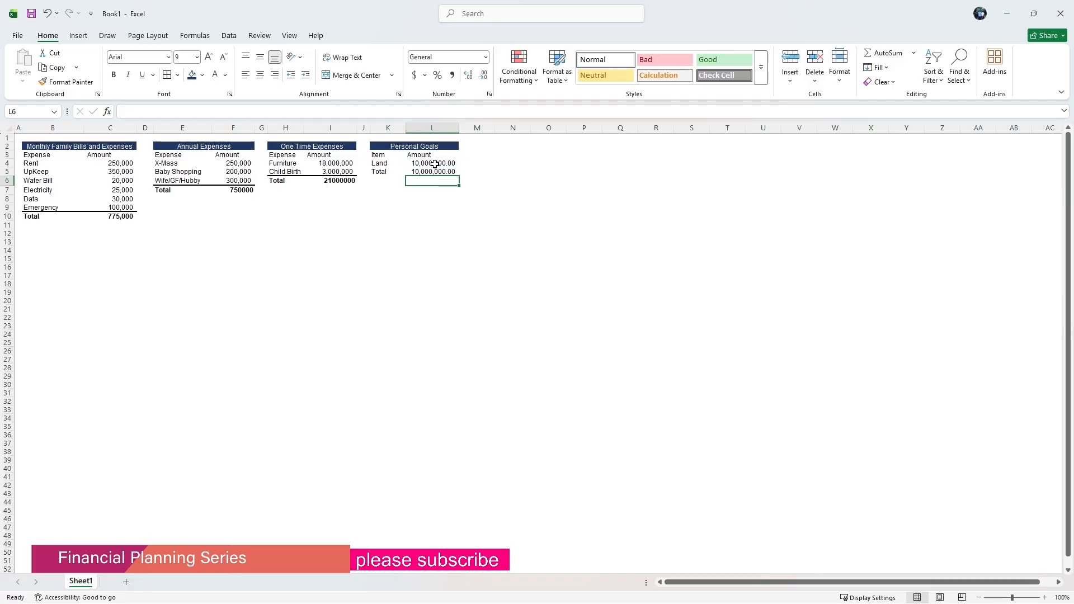
Copy the one-time Total cell H6 and paste only its formats onto K5:L5.
left_click(278, 181)
right_click(278, 180)
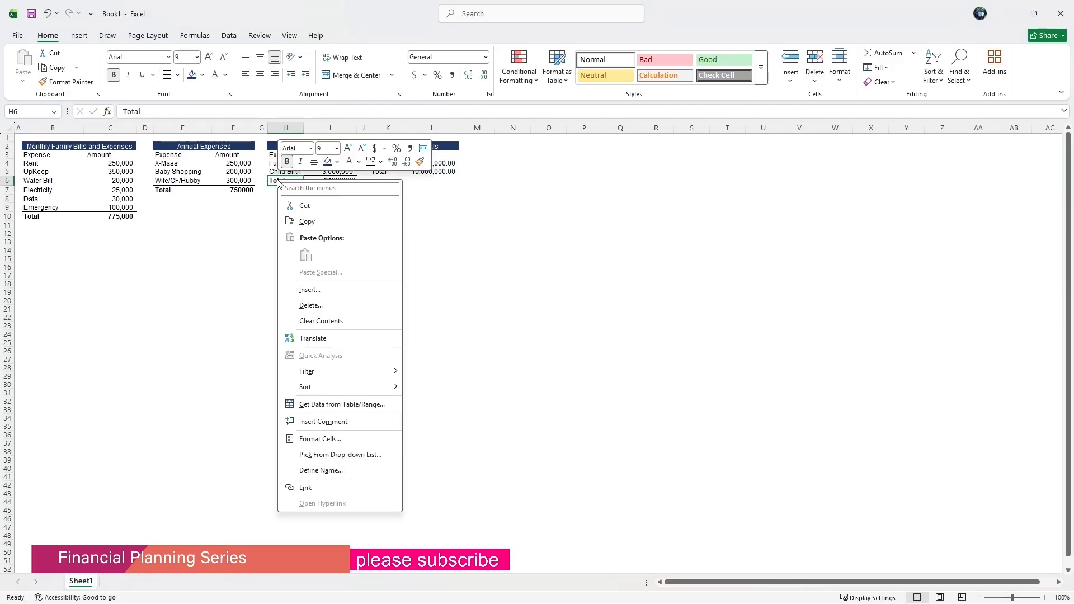
left_click(307, 222)
left_click(425, 215)
left_click_drag(386, 172, 433, 173)
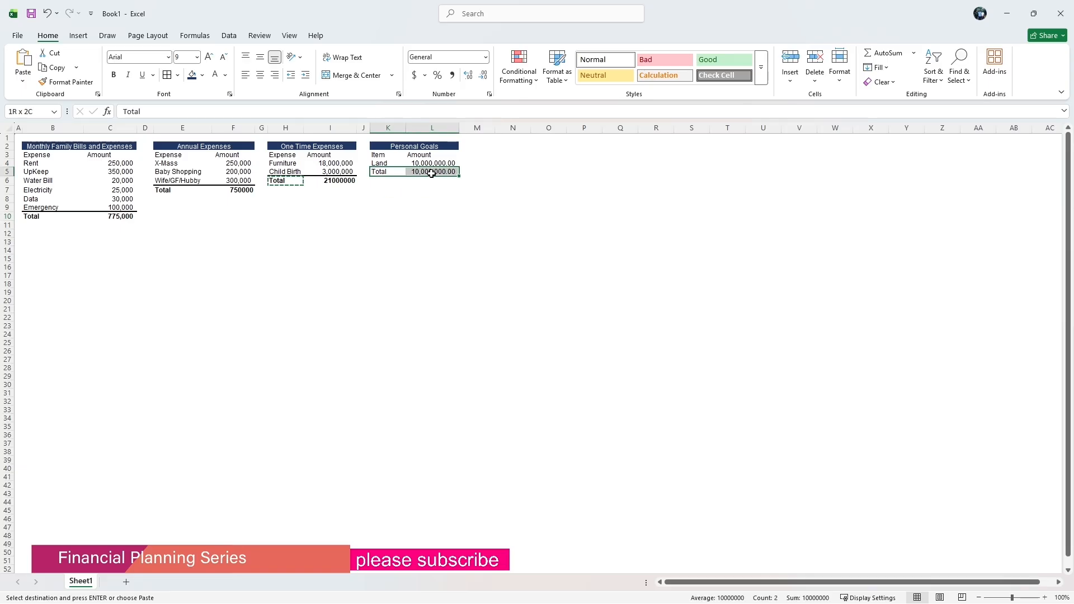
right_click(433, 173)
left_click(466, 266)
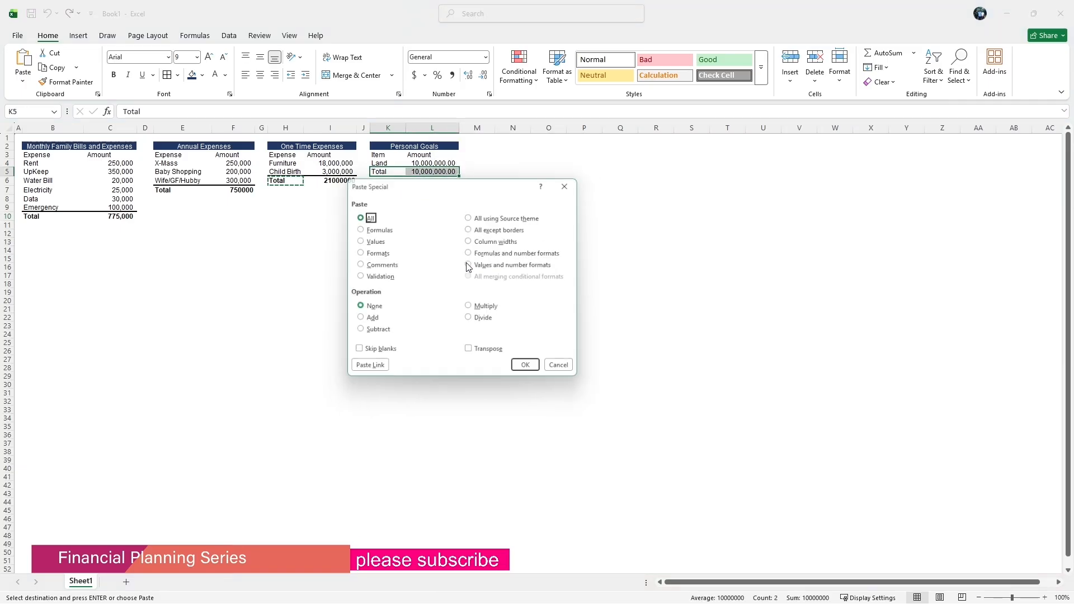
left_click(374, 252)
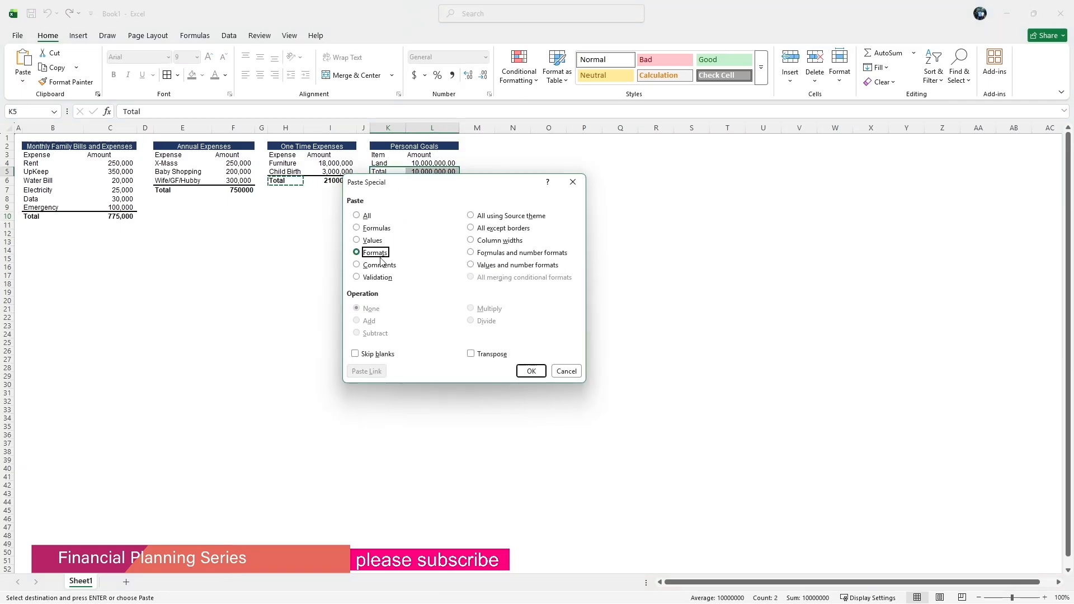
left_click(531, 371)
left_click(387, 276)
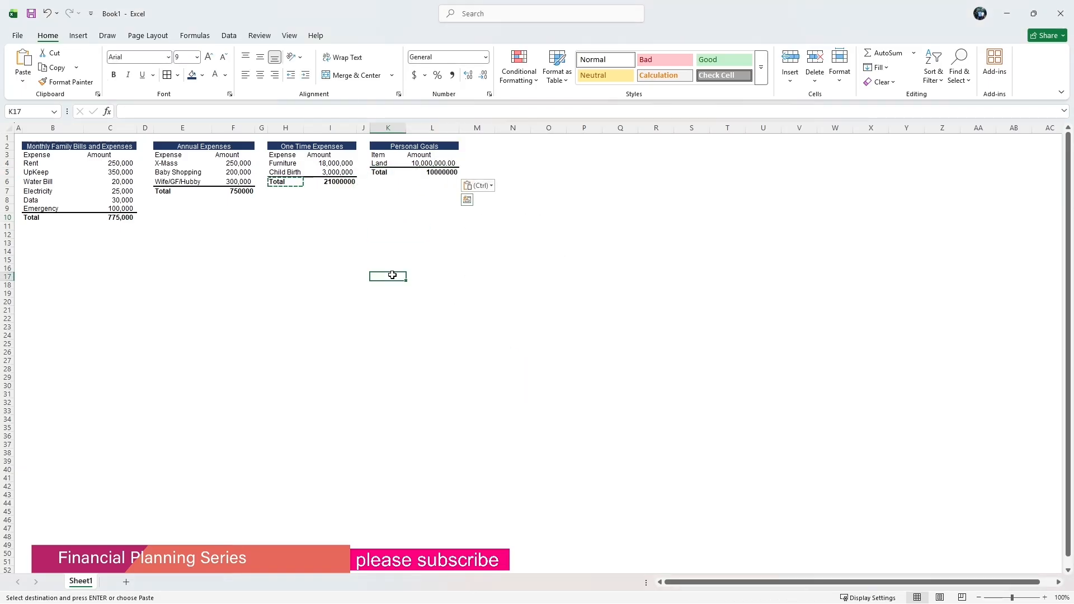
left_click(303, 217)
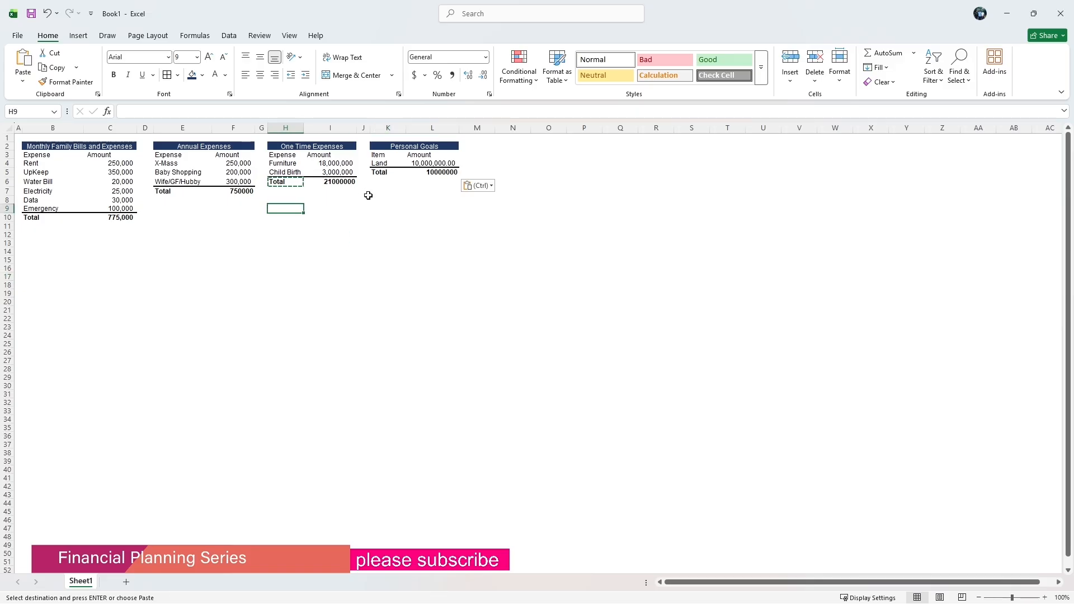
left_click(383, 185)
left_click(134, 114)
left_click(306, 258)
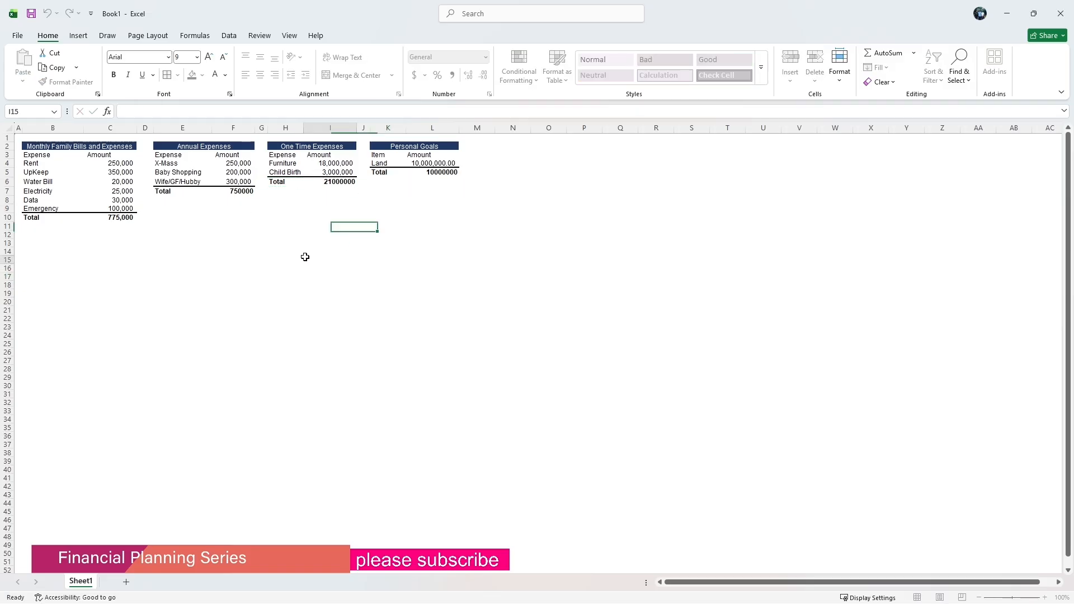
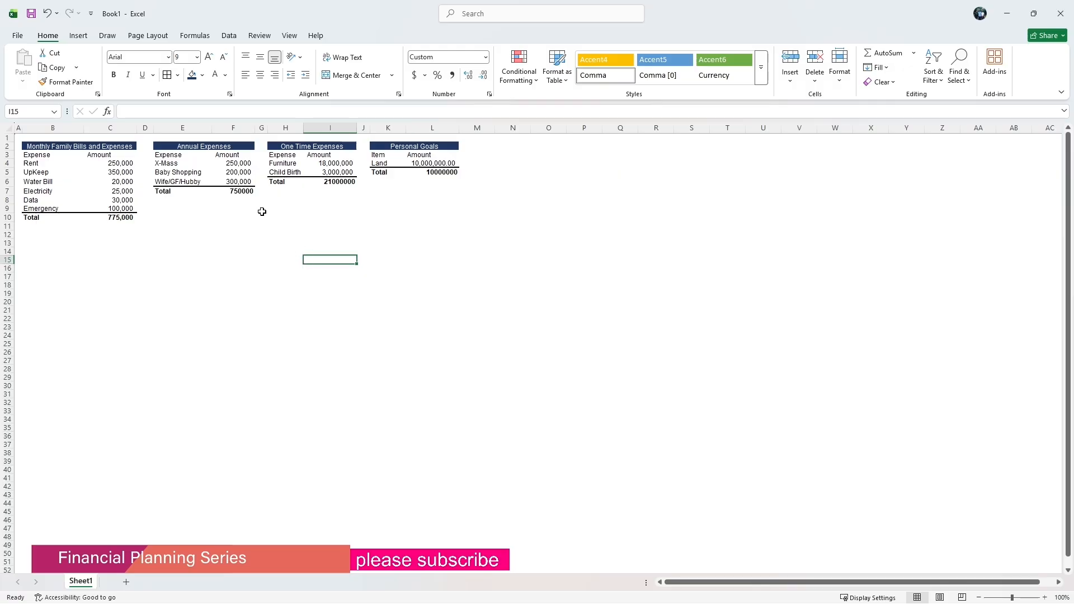
Apply comma number style to the annual total F7 and the one-time total I6.
left_click(241, 191)
left_click(452, 76)
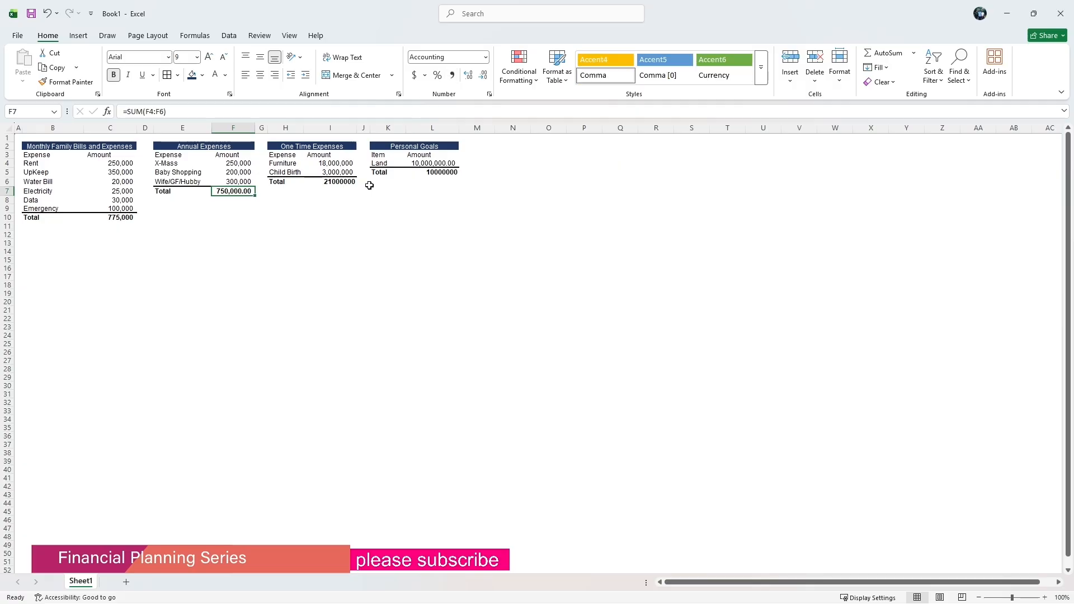
left_click(331, 181)
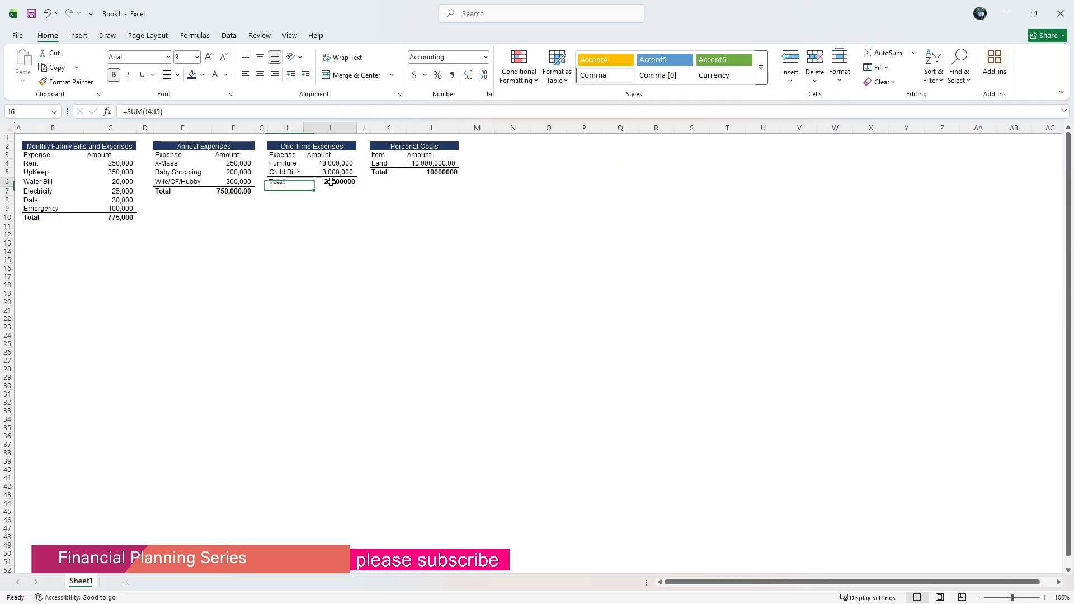
left_click(453, 76)
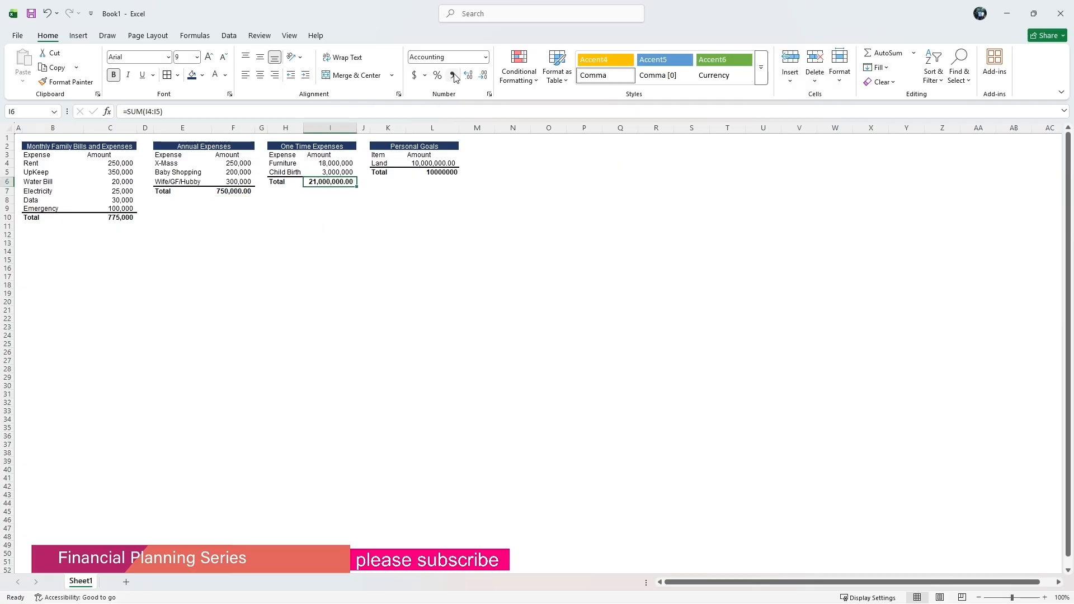
left_click(372, 245)
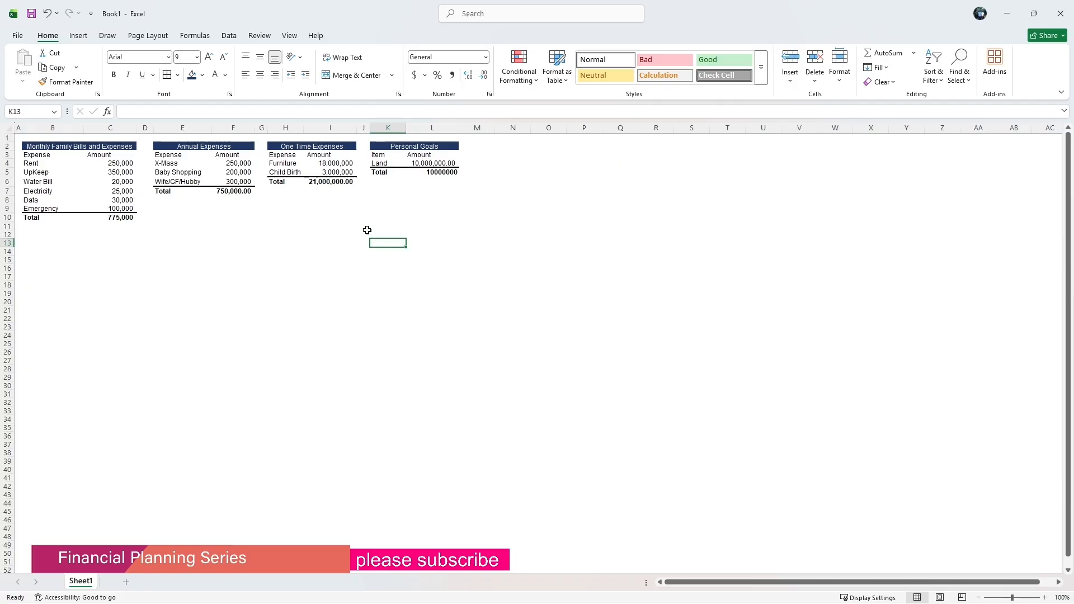
Change the Furniture amount in I4 to 1800000.
left_click(331, 162)
left_click(173, 111)
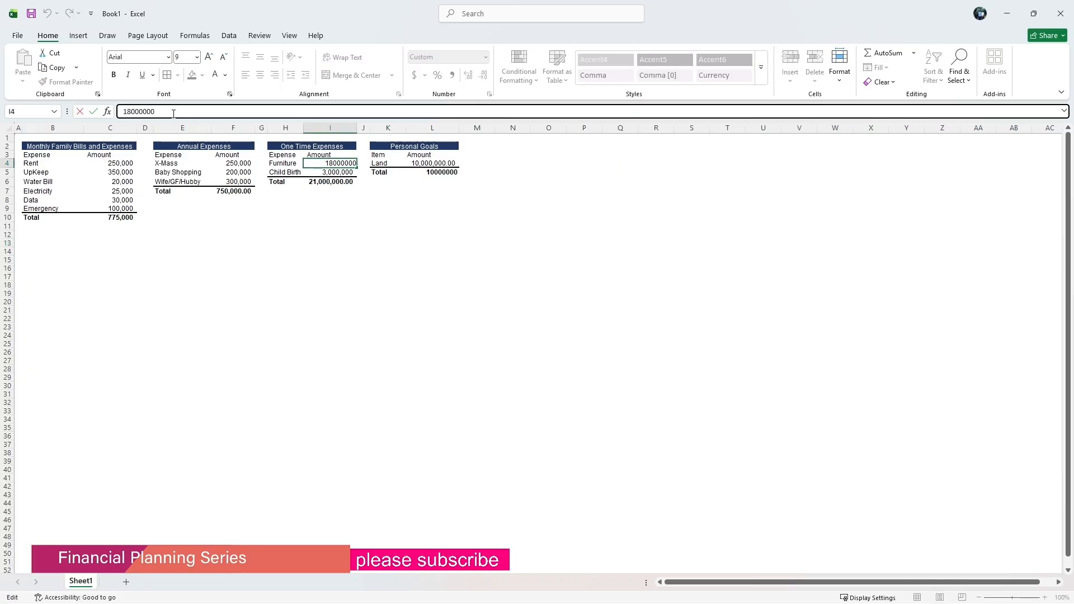
key("BackSpace")
left_click(312, 250)
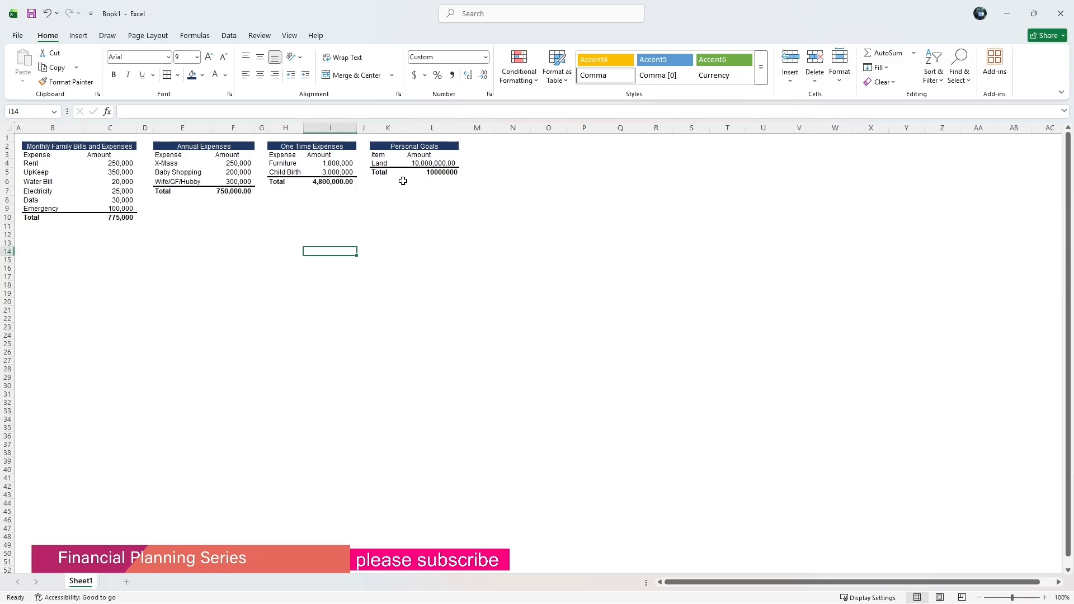
Apply comma number style to the personal goals total in L5.
left_click(451, 175)
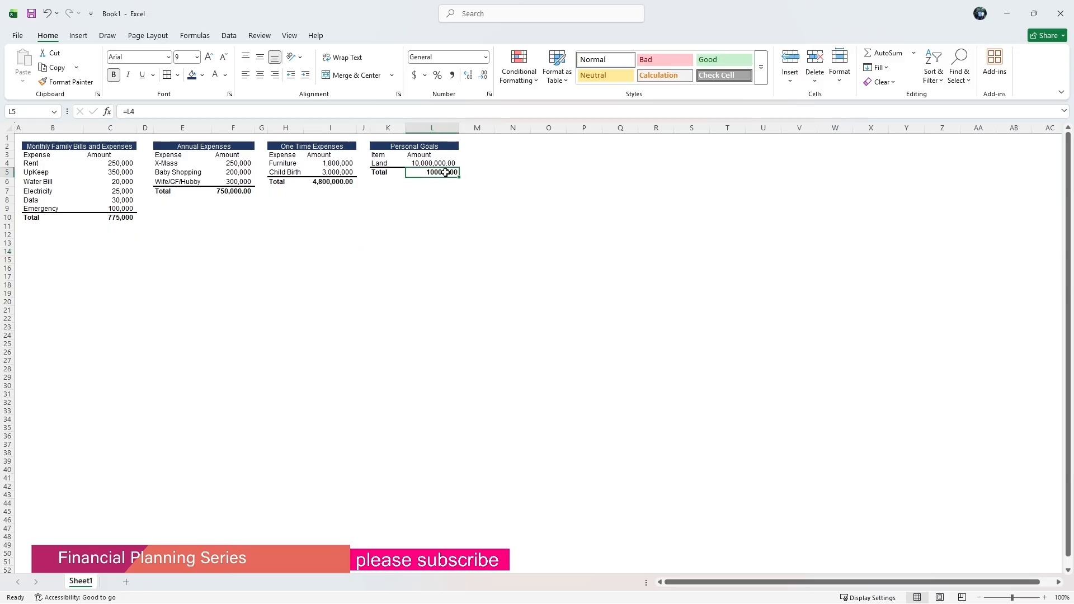
left_click(452, 75)
left_click(429, 202)
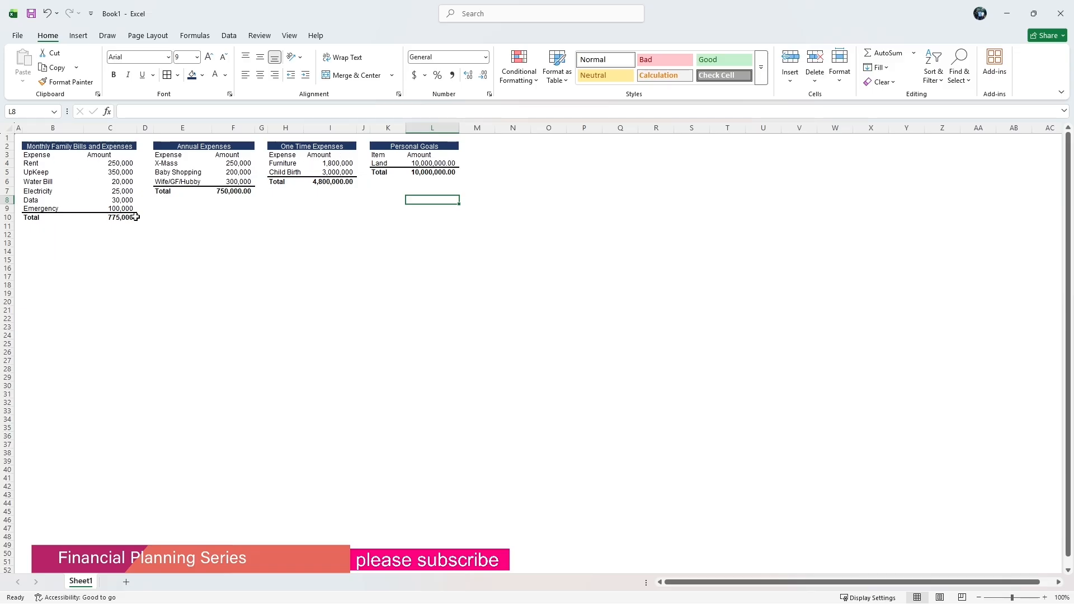
left_click(37, 238)
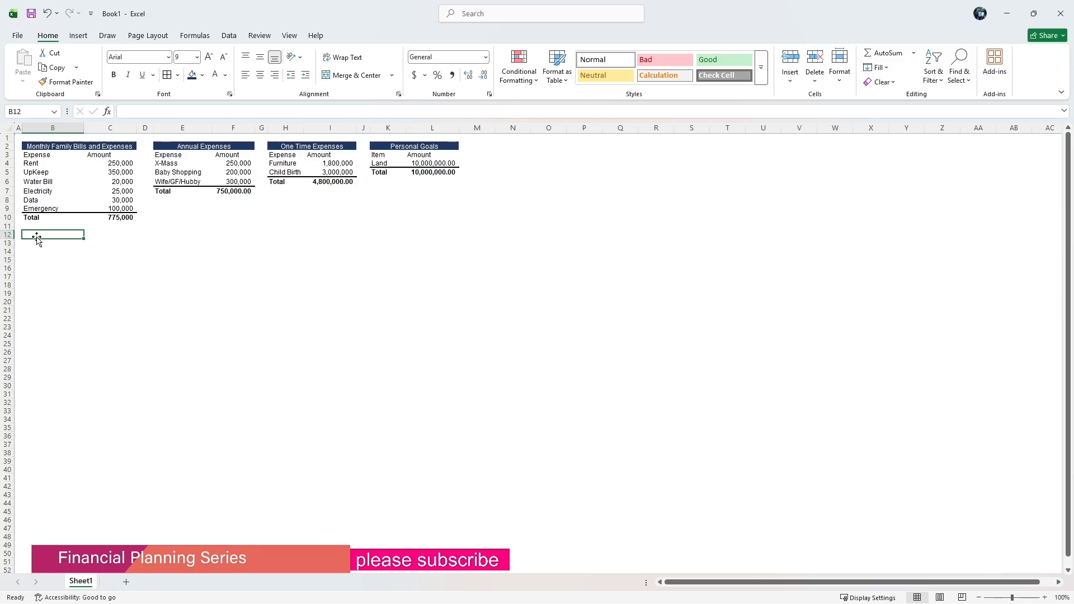
type("=")
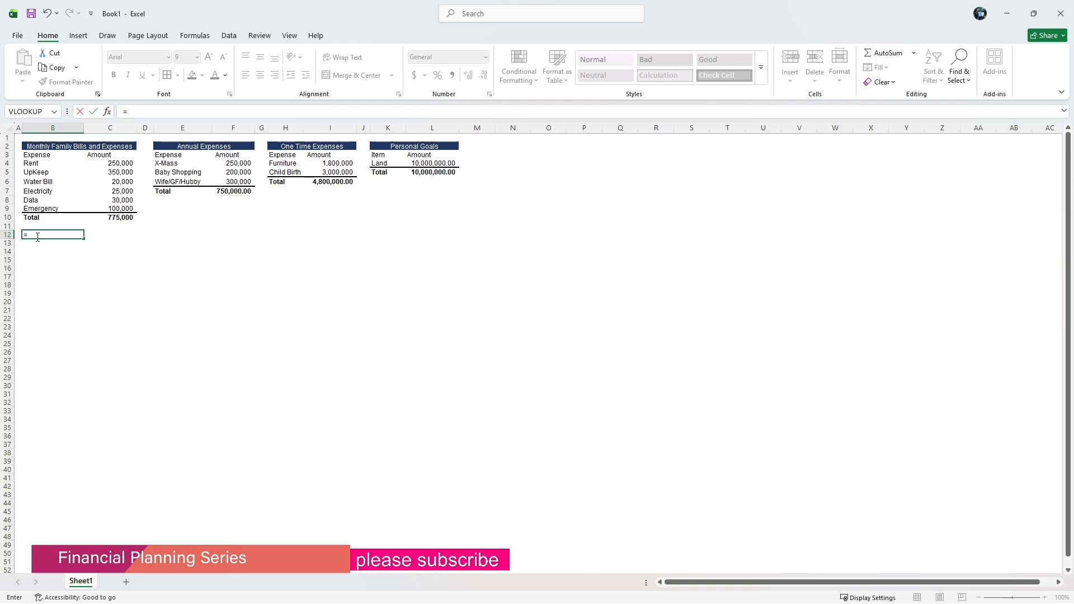
key("BackSpace")
Add an Annual label in B11 and a formula in C11 multiplying the monthly total C10 by 12.
left_click(31, 226)
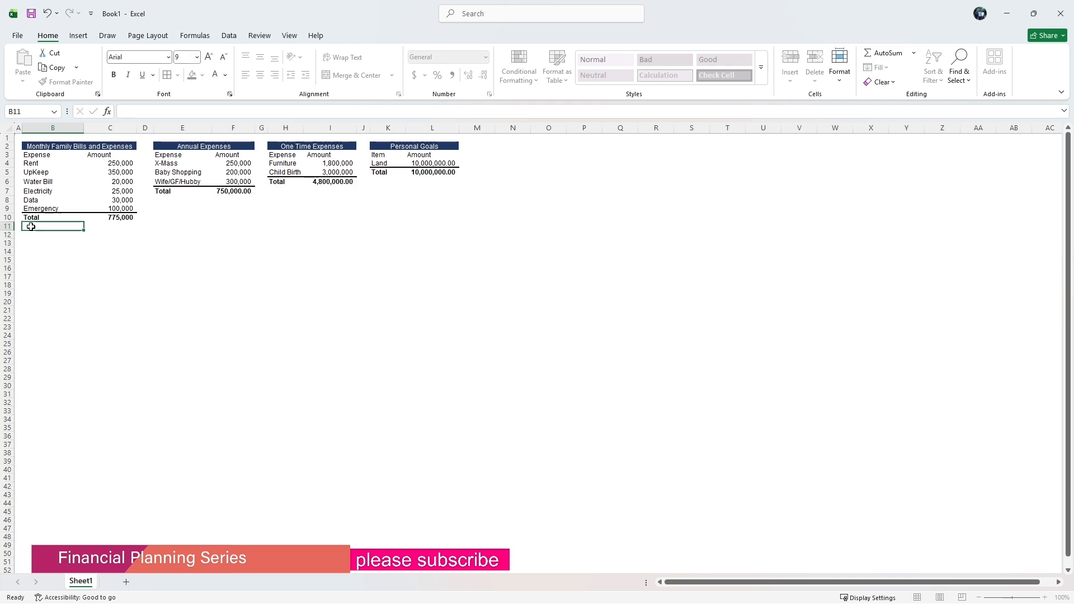
type("Annual")
left_click(114, 227)
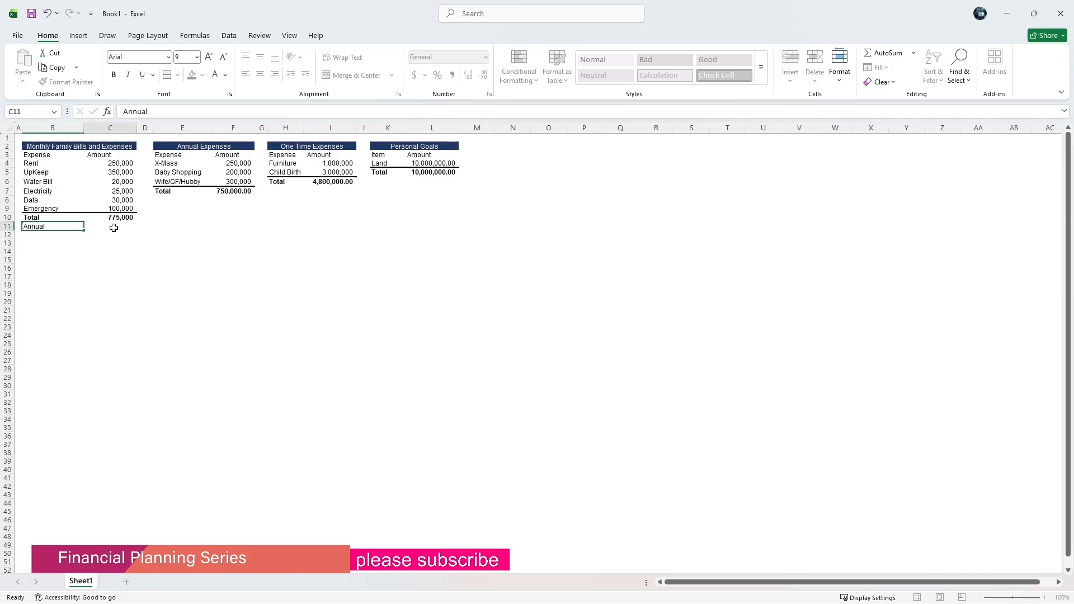
type("=")
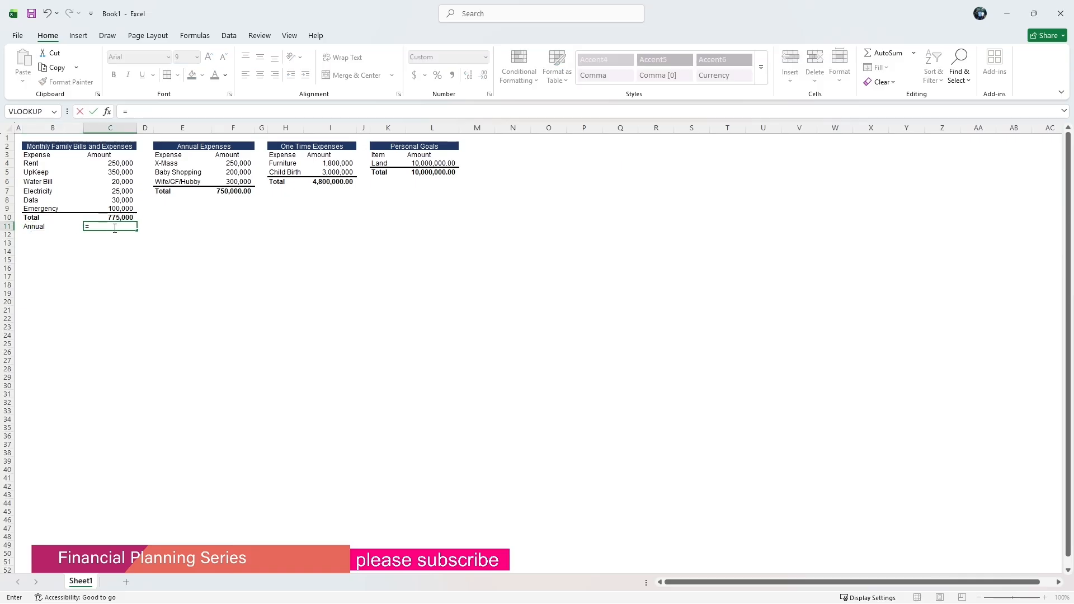
left_click(104, 217)
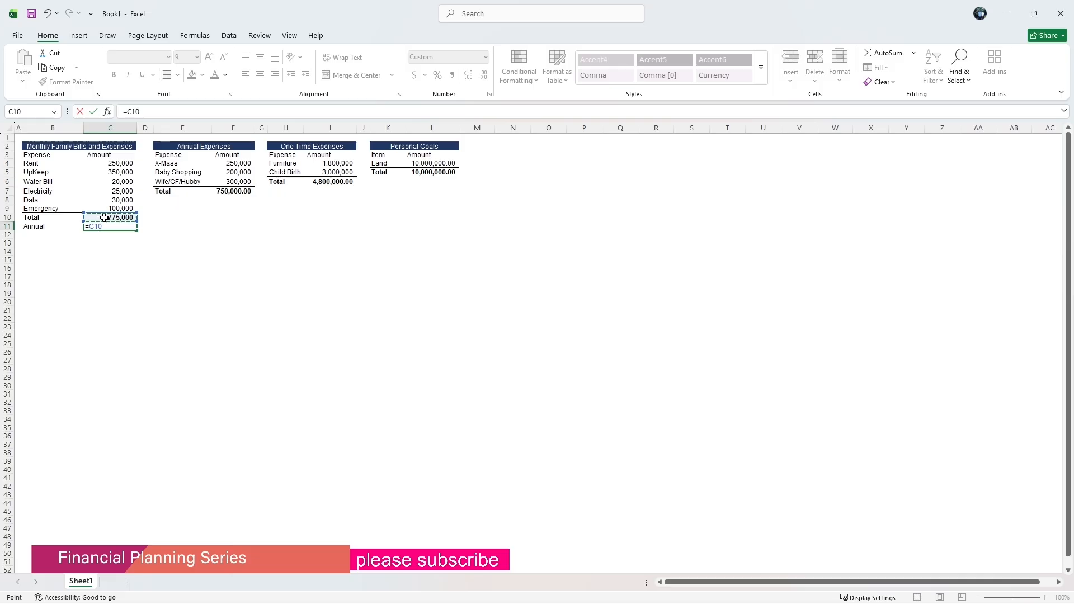
type("*")
key("Return")
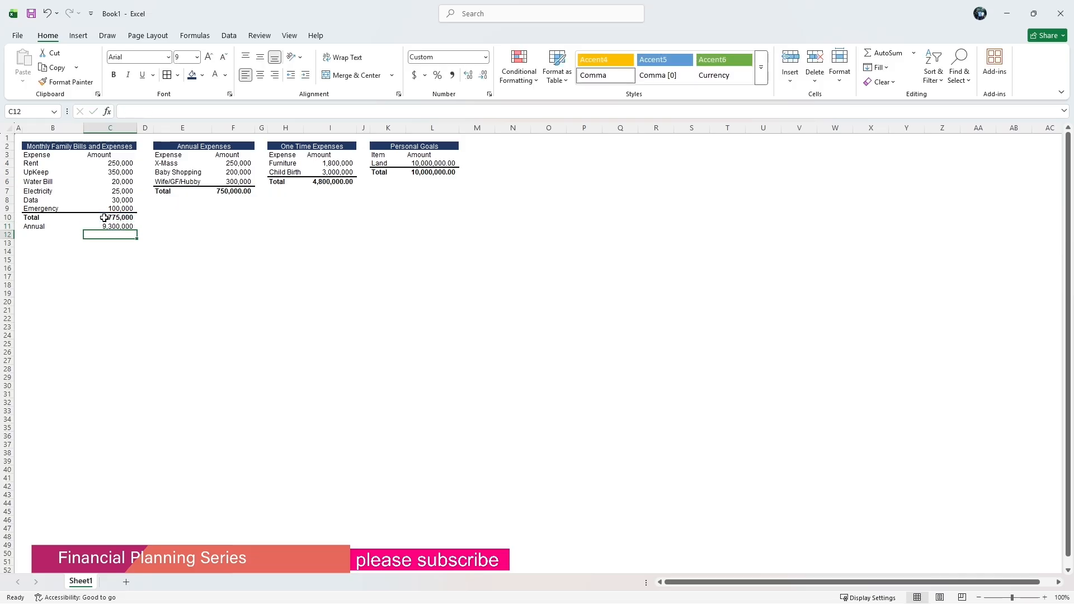
Bold the Annual row B11:C11.
left_click_drag(47, 231, 115, 227)
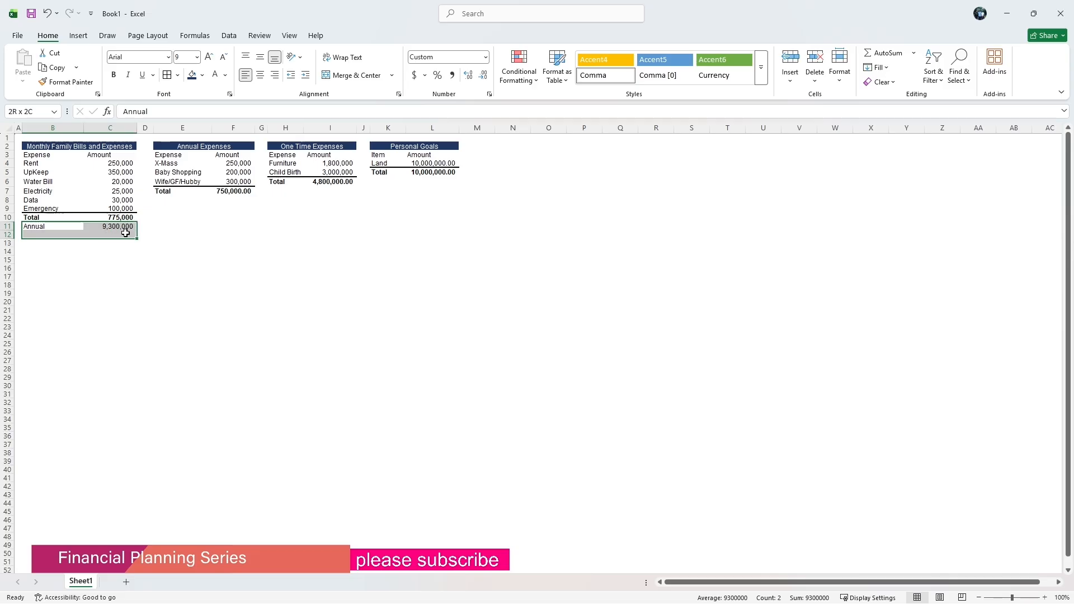
left_click(113, 74)
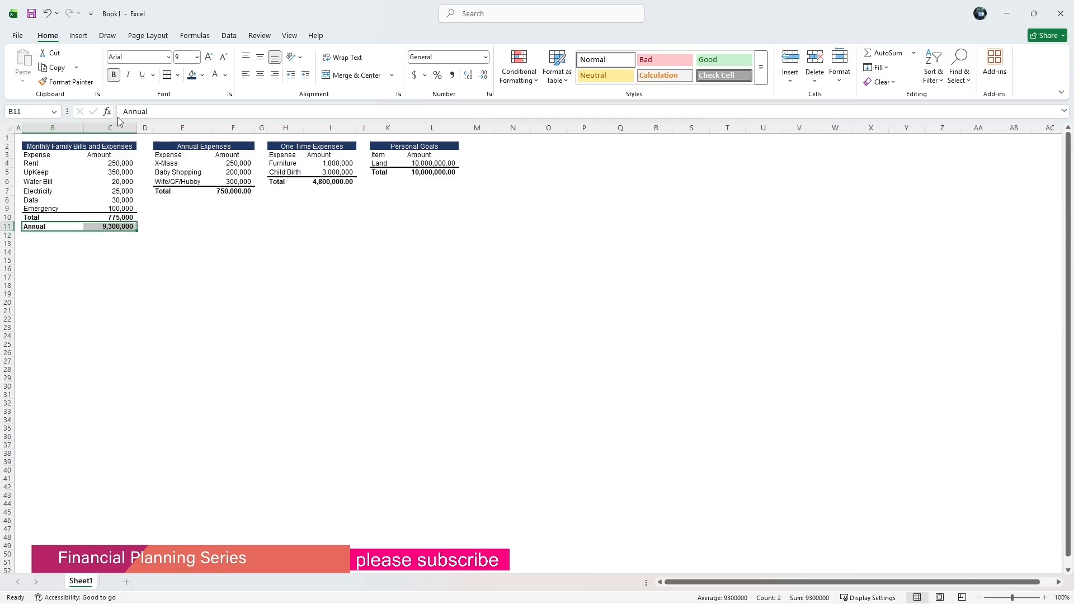
left_click(171, 234)
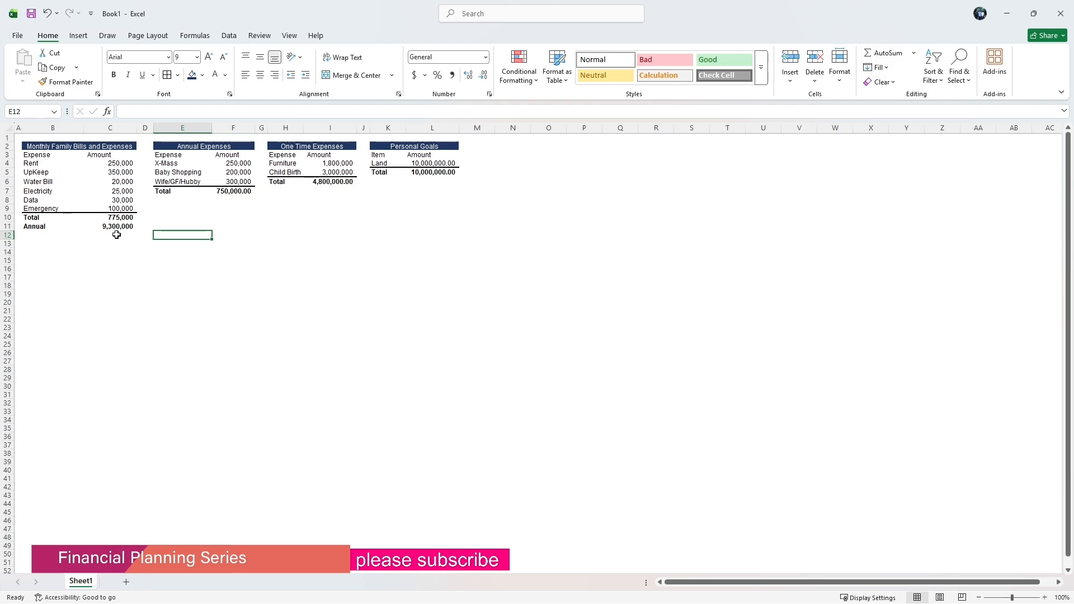
Enter the label Total Annual Expense in B13.
left_click(44, 243)
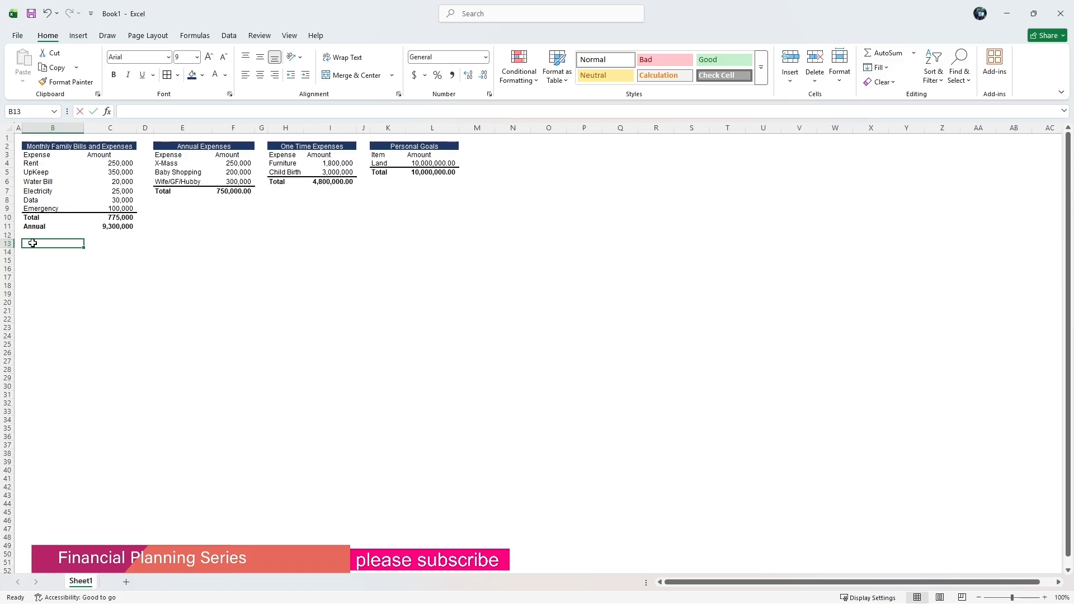
type("Tota")
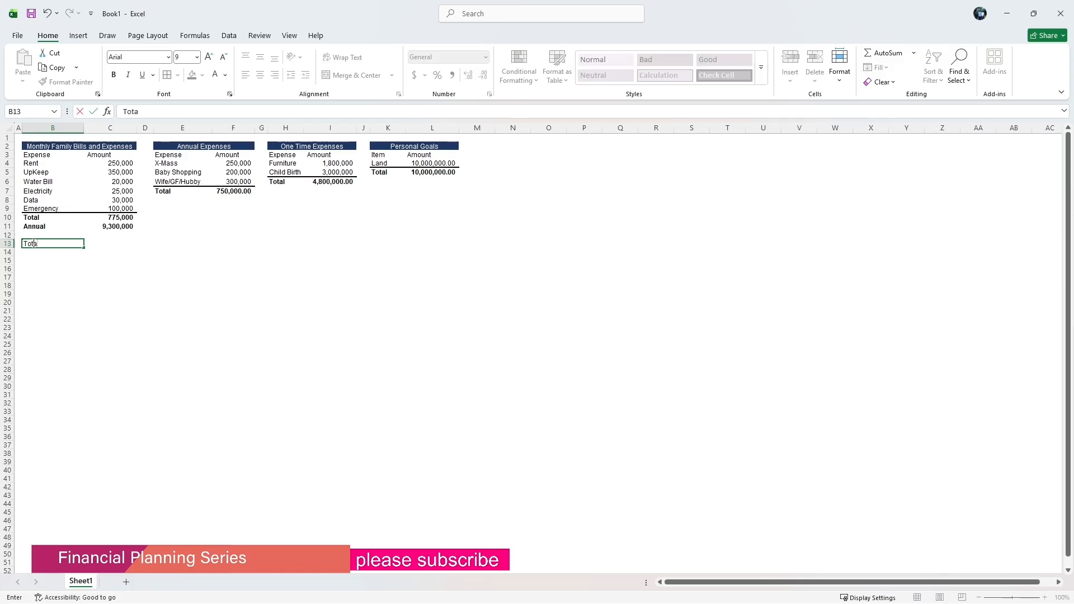
type("l ")
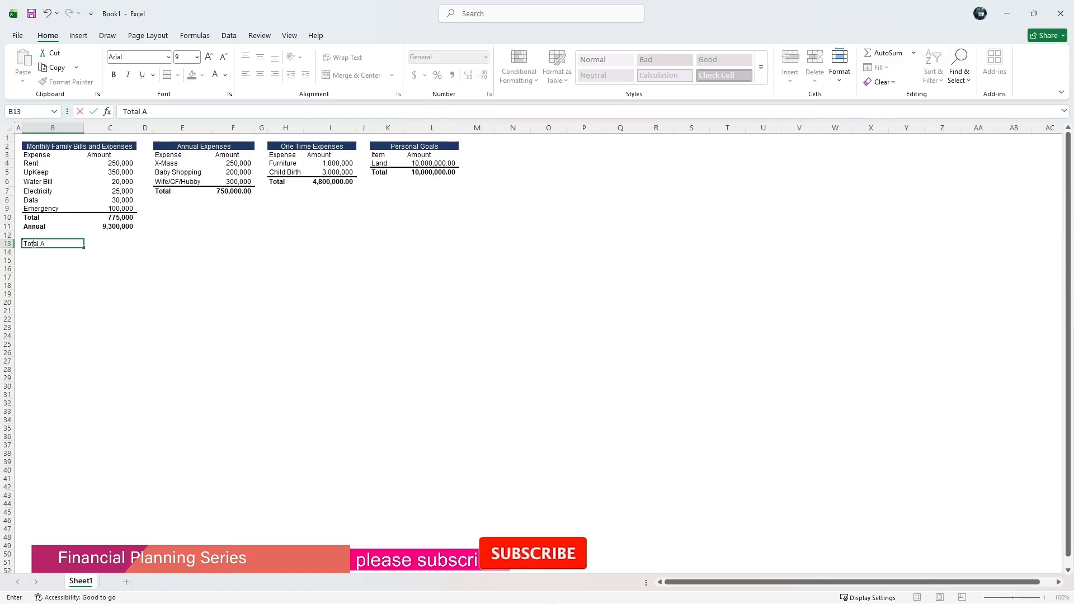
type("Annual")
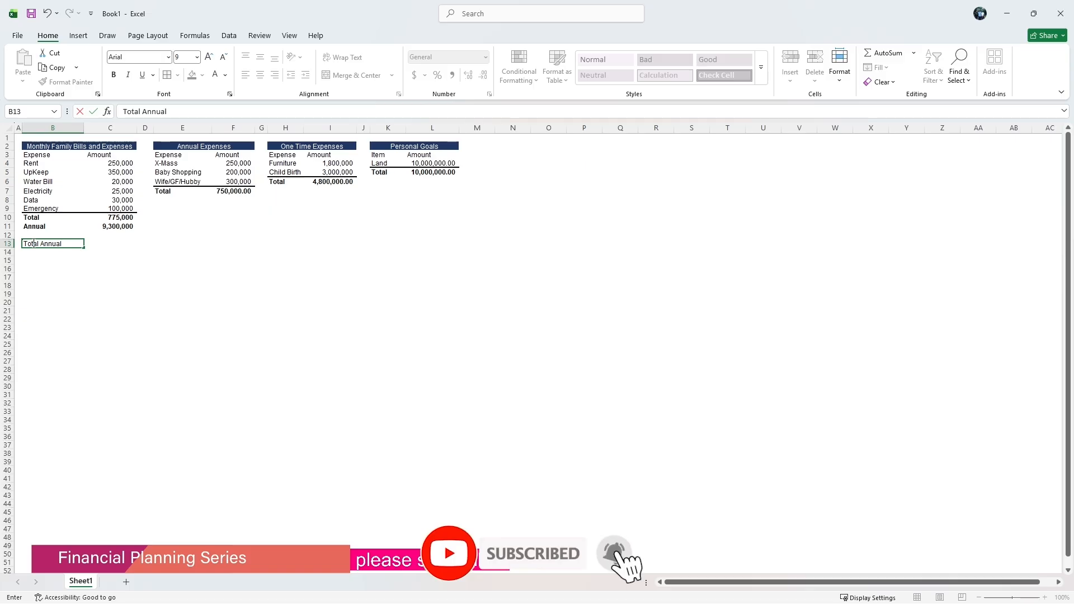
type(" Expe")
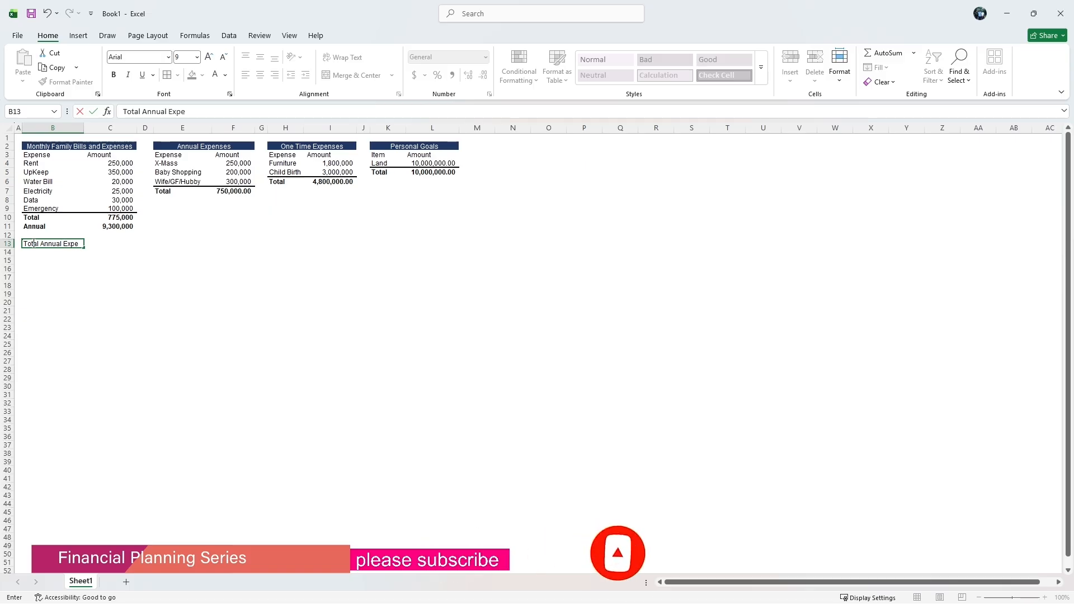
type("nse")
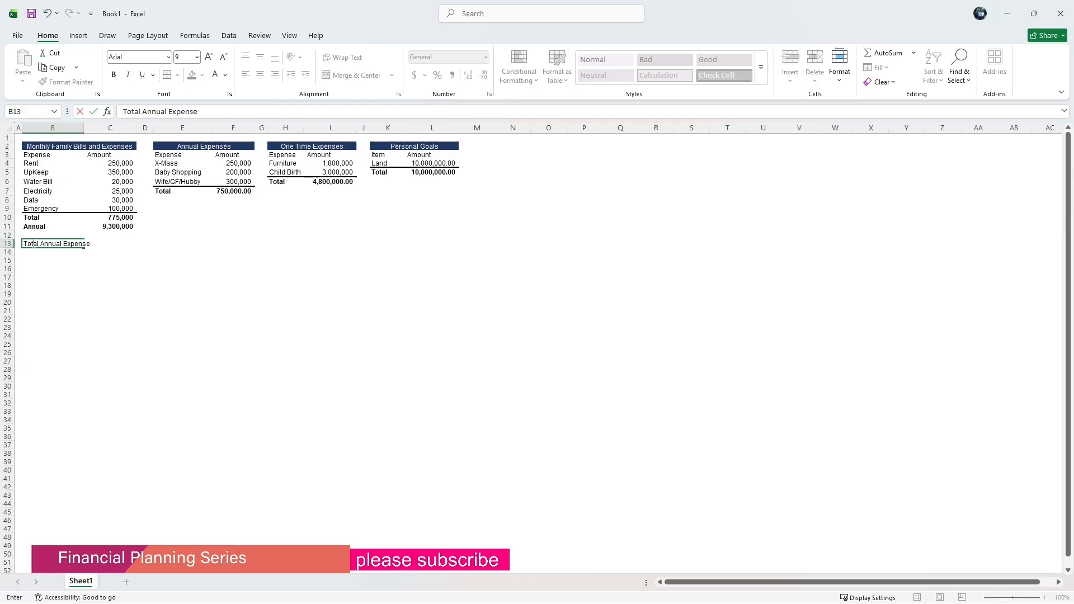
left_click(100, 274)
Enter the formula =C11+F7 in C13 to add the annual and yearly expense totals.
left_click(113, 243)
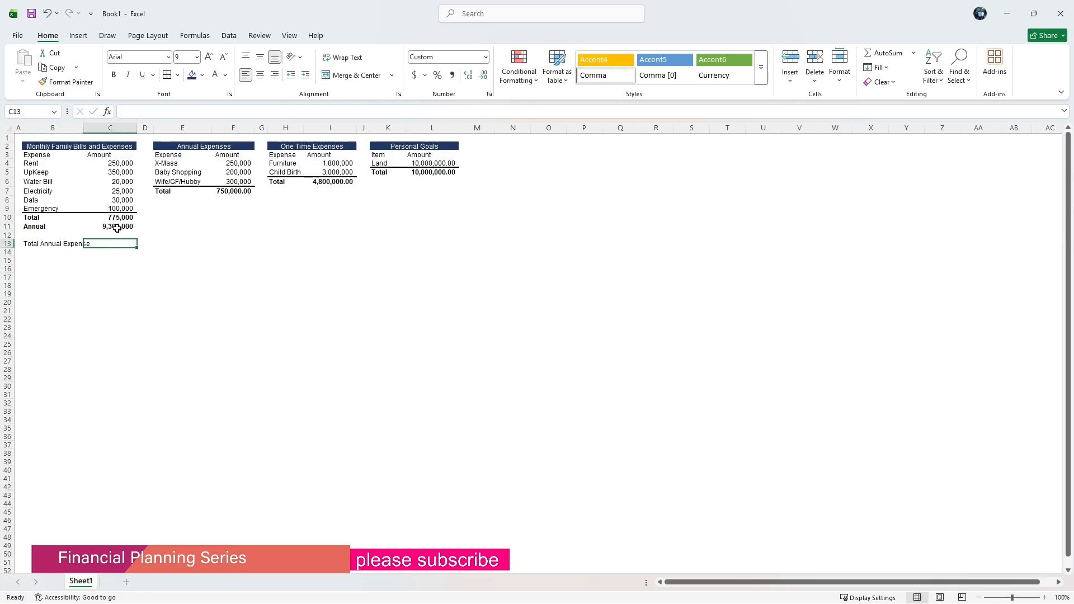
type("=")
left_click(118, 227)
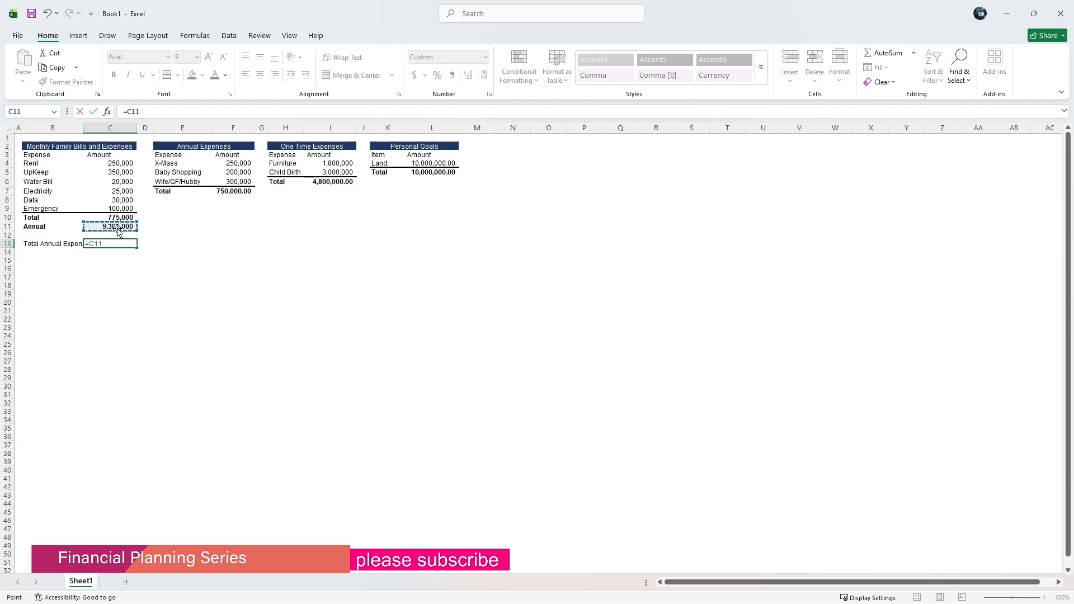
type("+")
left_click(231, 191)
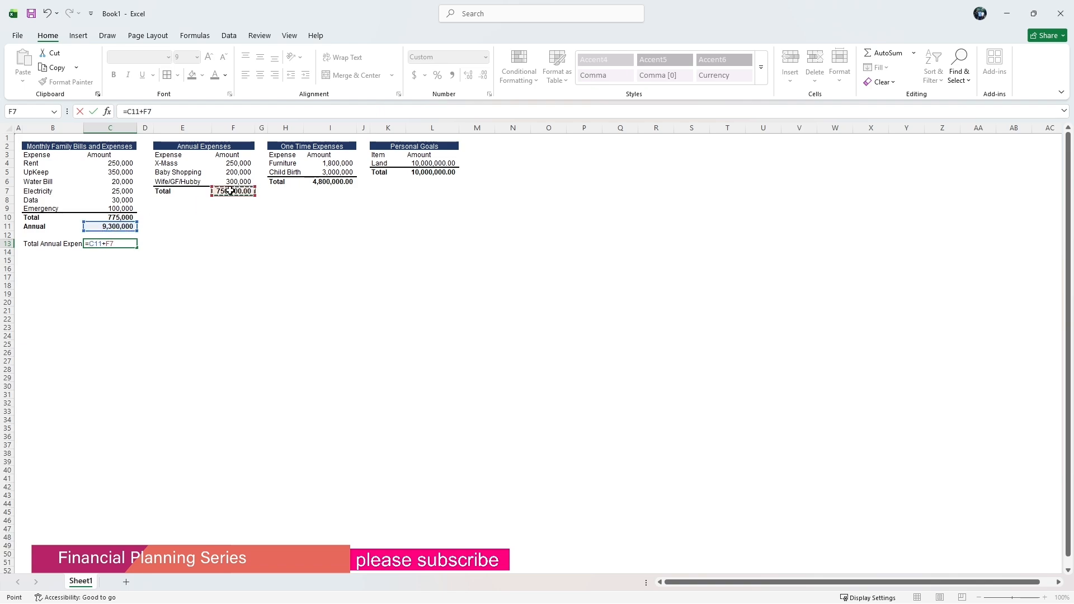
key("Return")
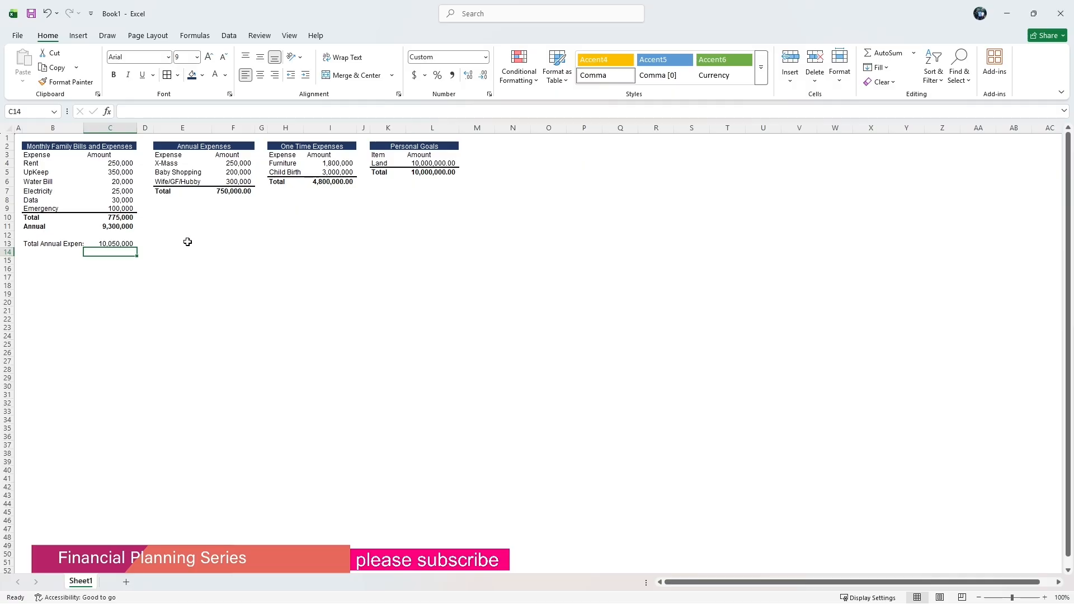
Widen column B to fit the Total Annual Expense label.
left_click(122, 236)
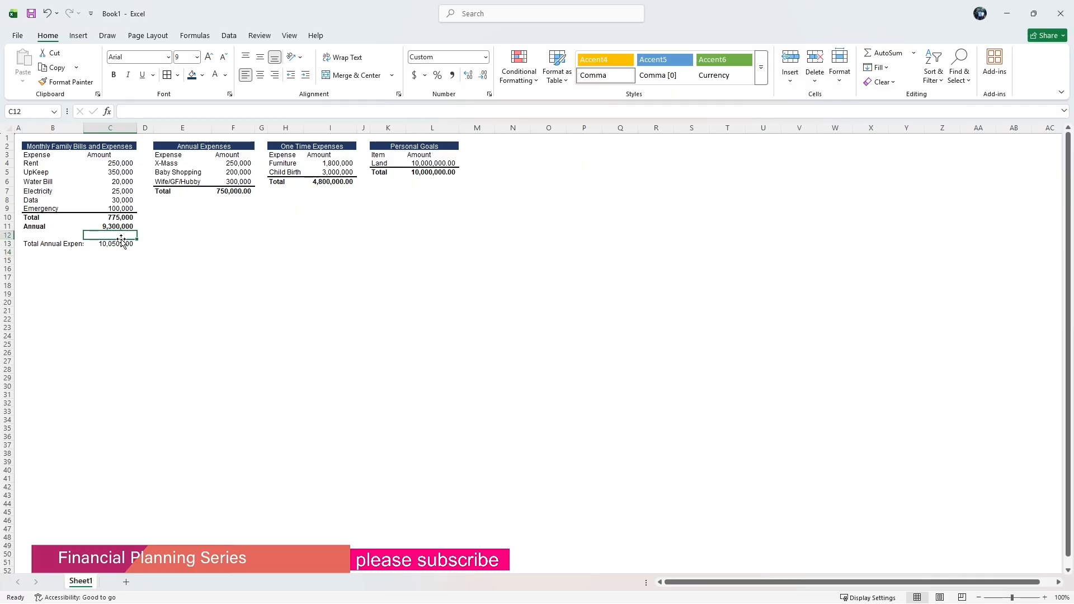
left_click(34, 245)
left_click_drag(83, 129, 99, 130)
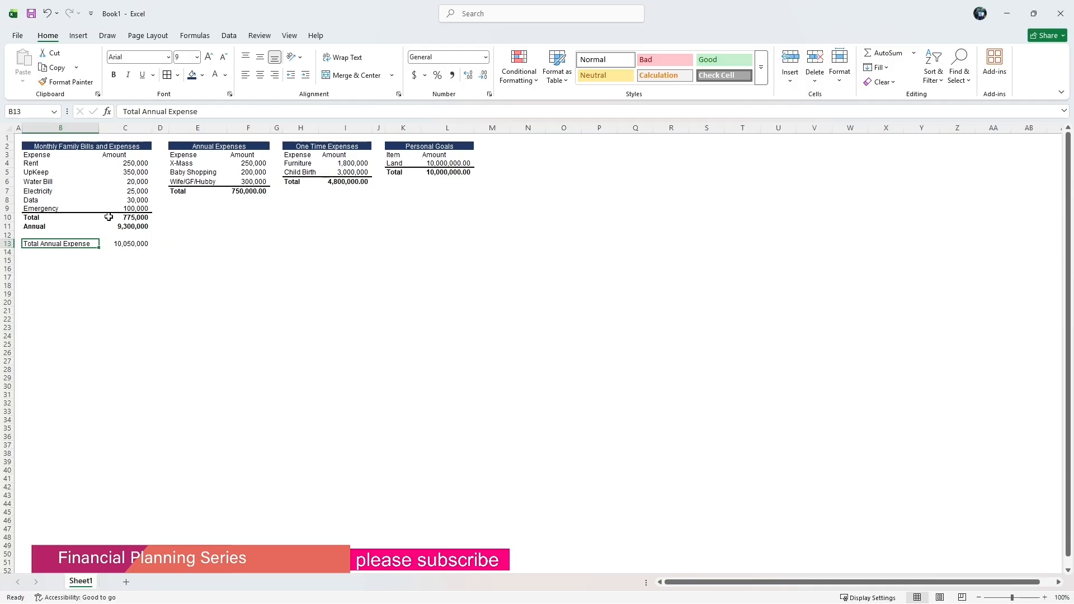
Bold and underline the Total Annual Expense row B13:C13.
left_click(129, 261)
left_click_drag(33, 242, 124, 244)
left_click(113, 75)
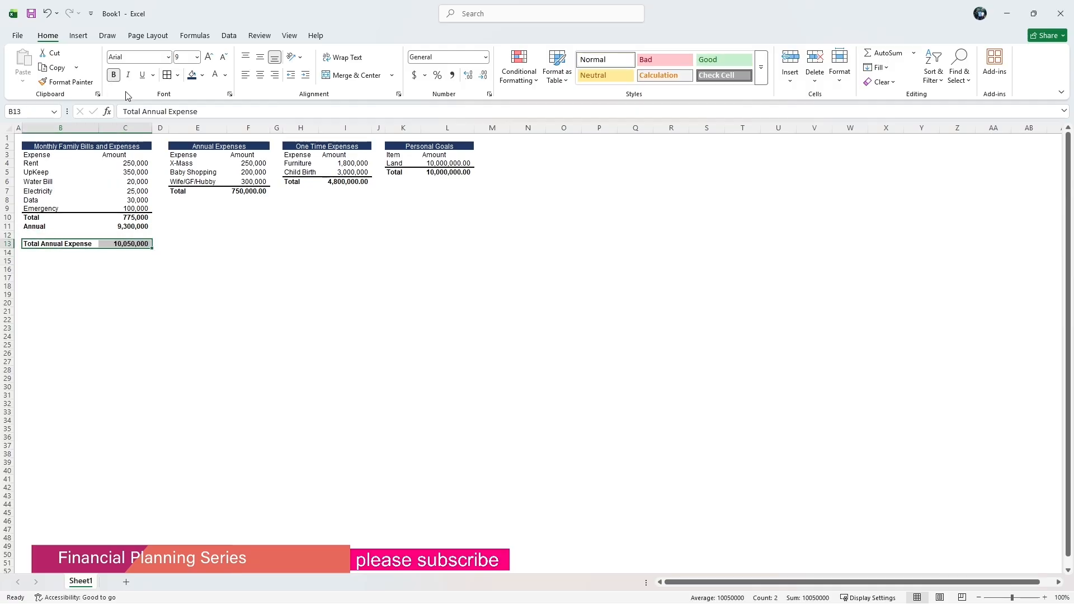
left_click(143, 75)
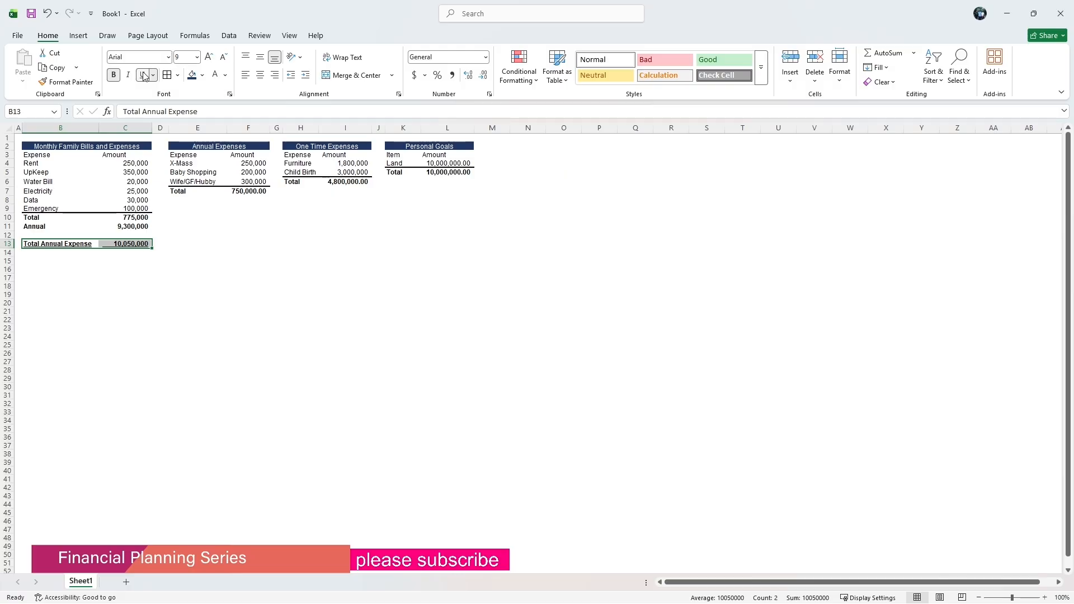
left_click(182, 268)
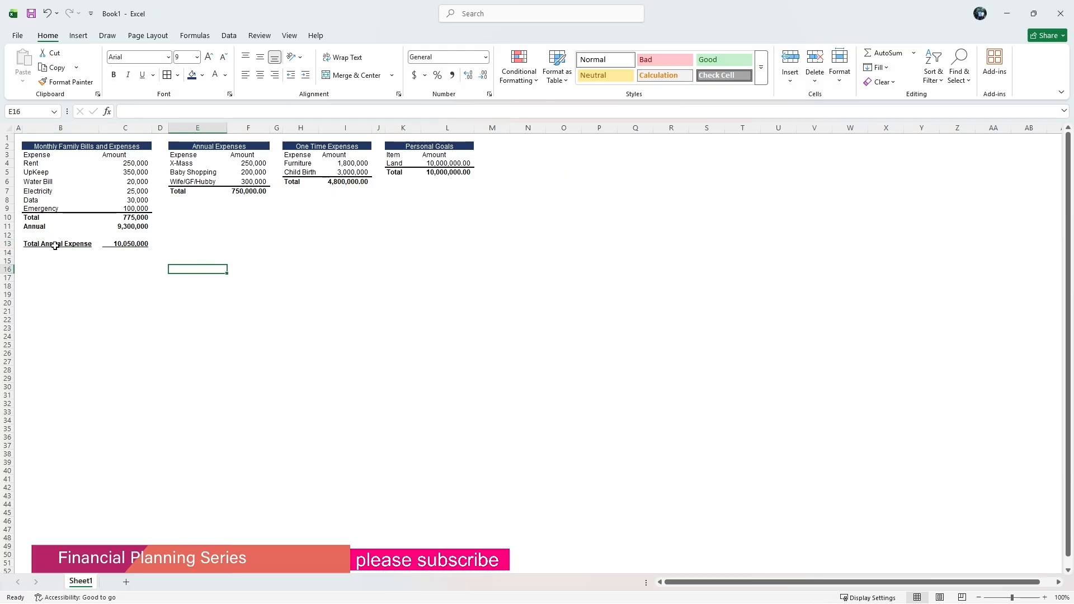
Remove the underline from B13:C13.
left_click_drag(55, 245, 126, 244)
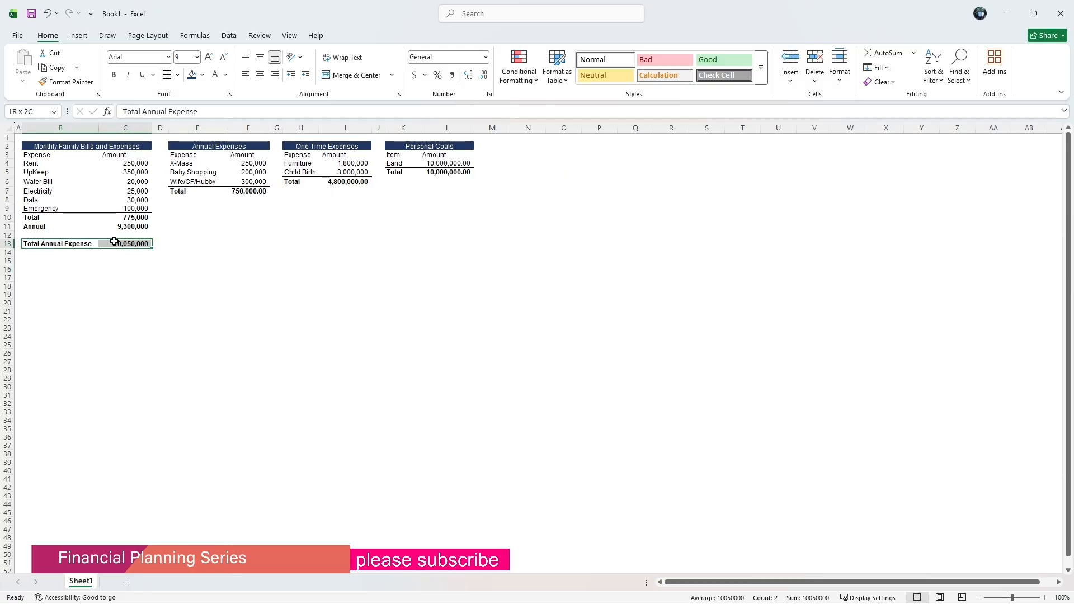
left_click(144, 78)
left_click(193, 252)
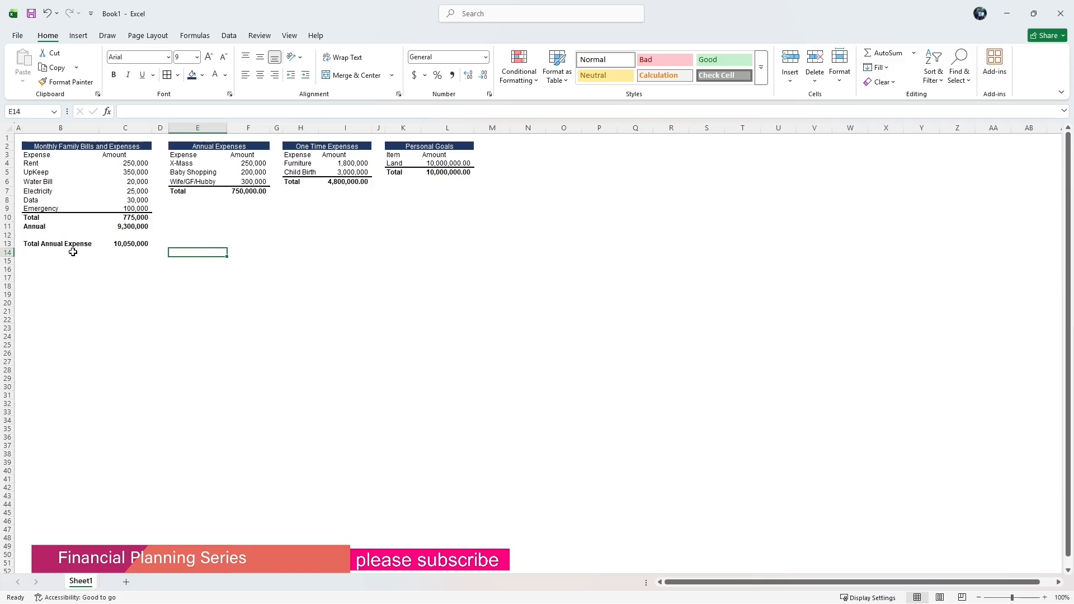
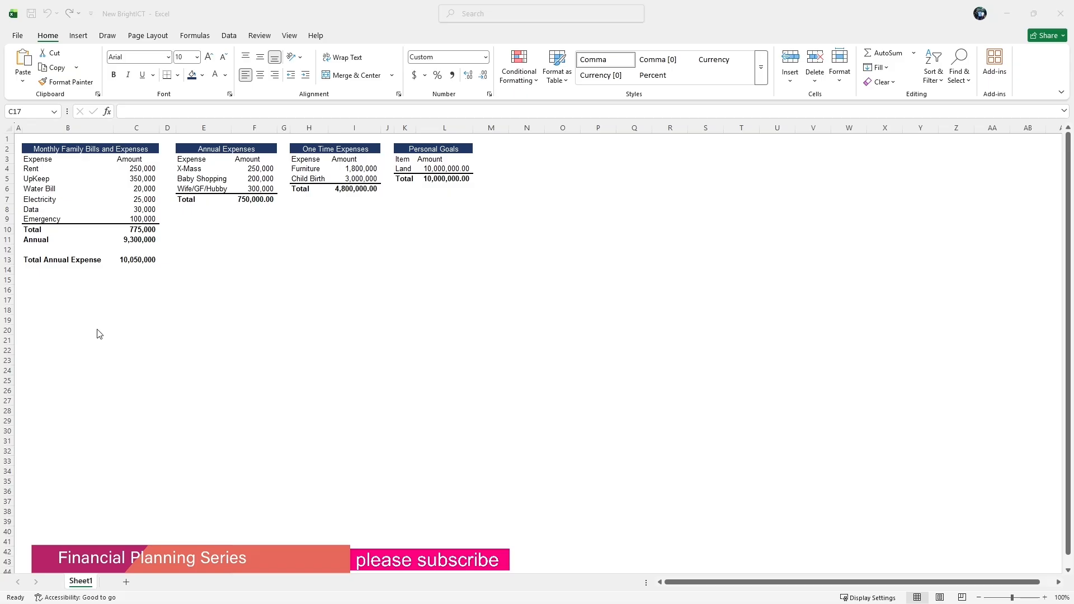
Enter the label Annual Interest Rate % in B15.
left_click(41, 273)
left_click(40, 273)
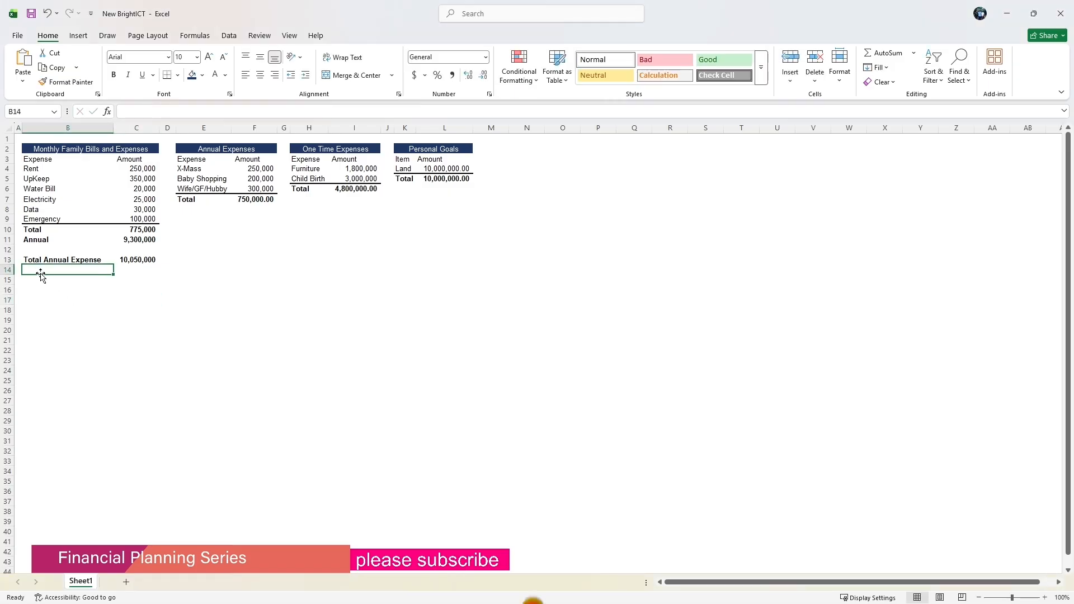
left_click(36, 279)
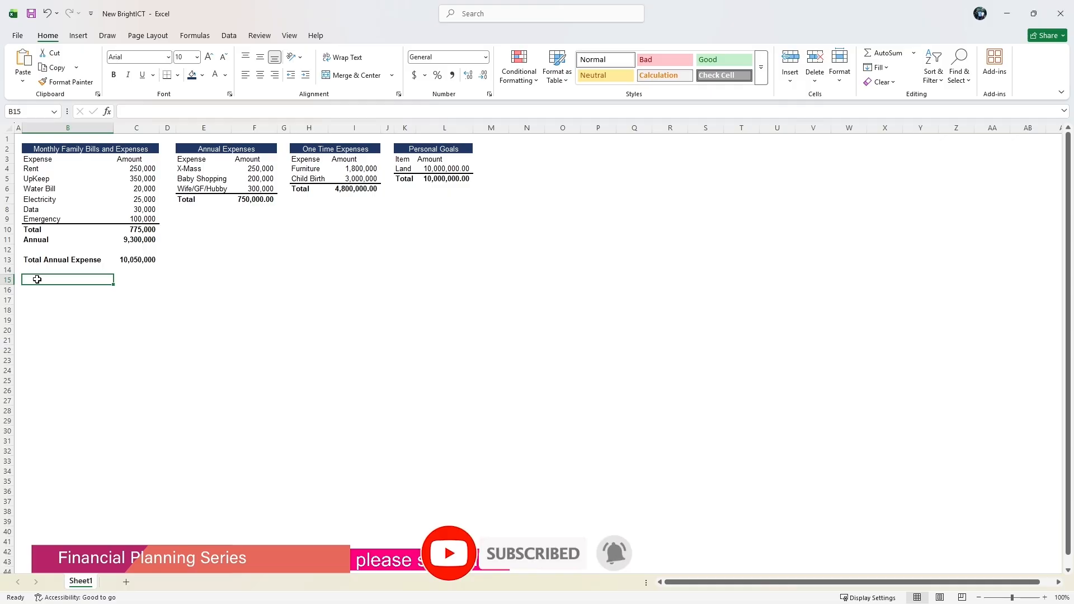
type("A")
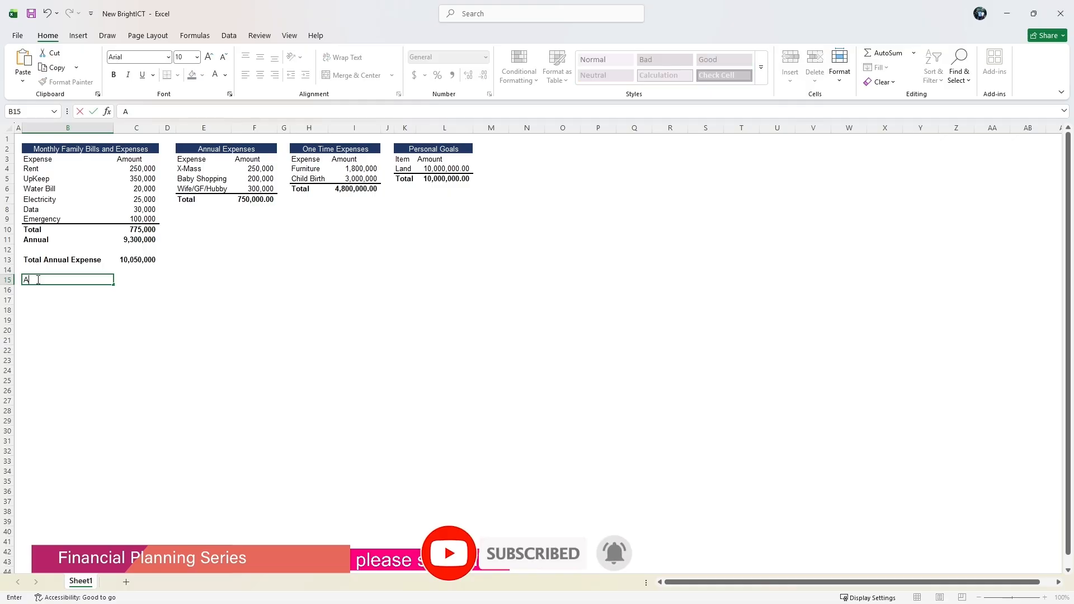
type("nnual")
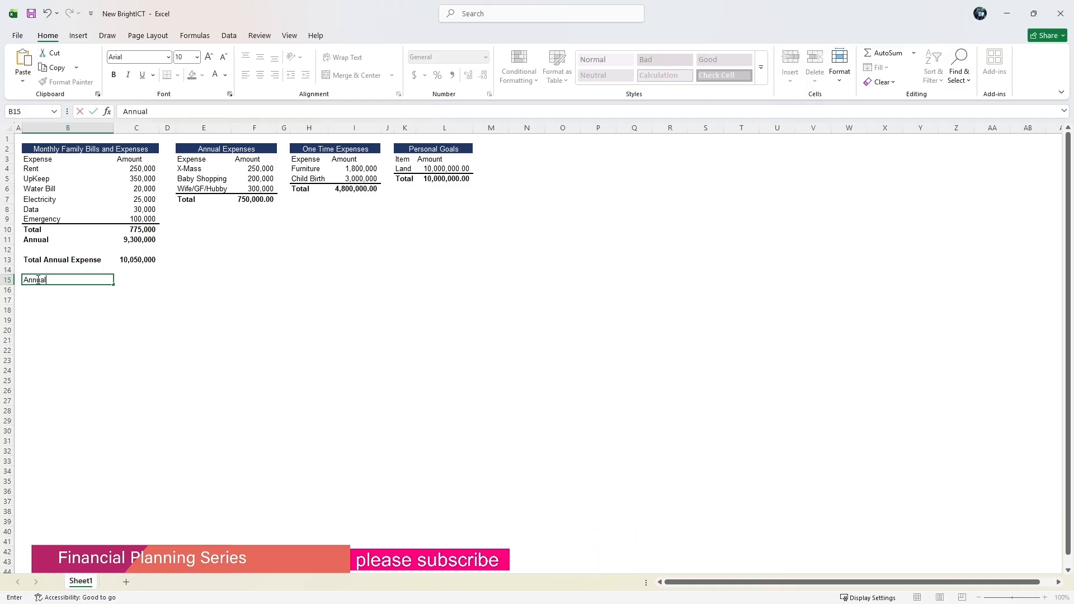
type(" Interest Rate %")
left_click(135, 281)
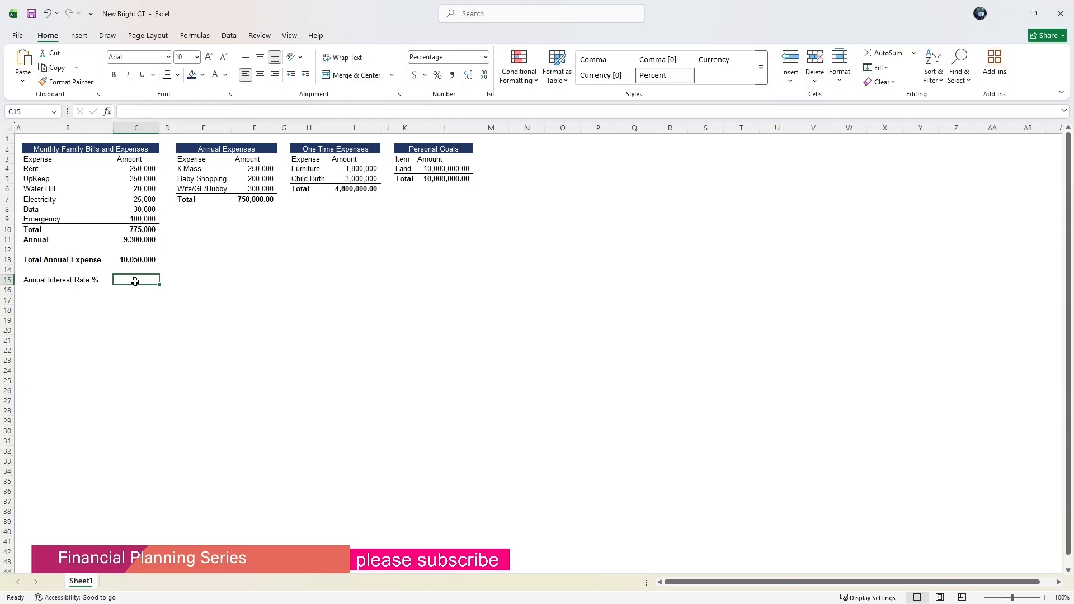
Try to enter an interest rate of 15 in C15.
type("0.15")
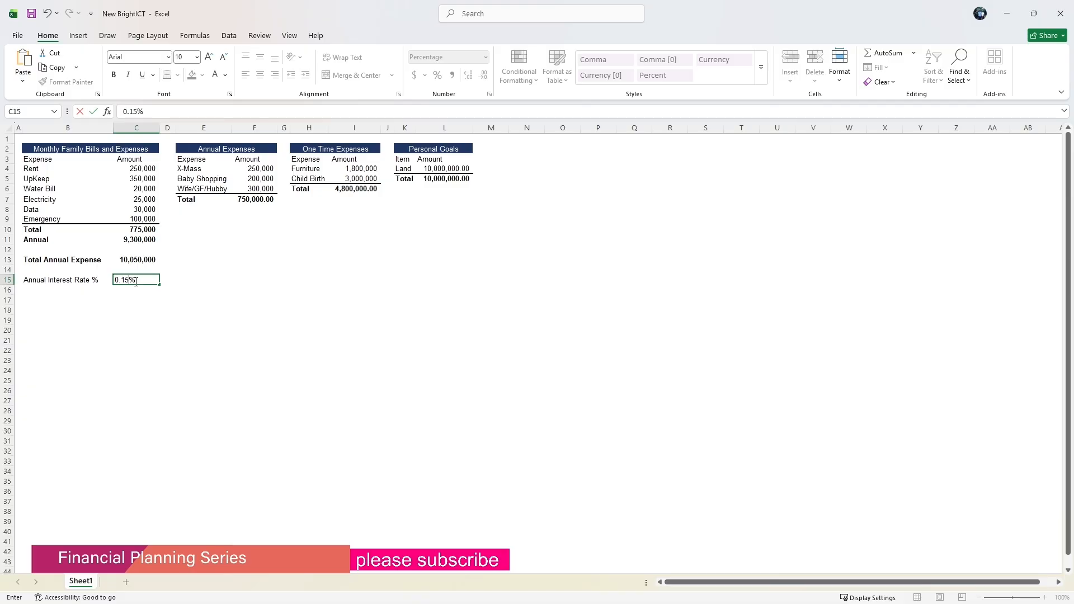
key("Return")
left_click(135, 281)
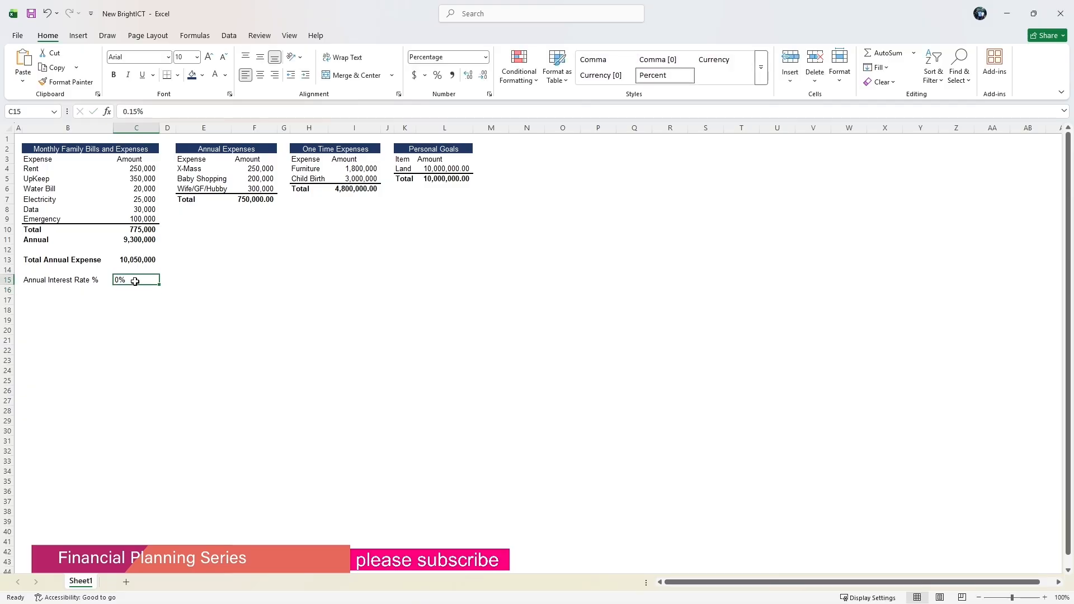
key("BackSpace")
type("15")
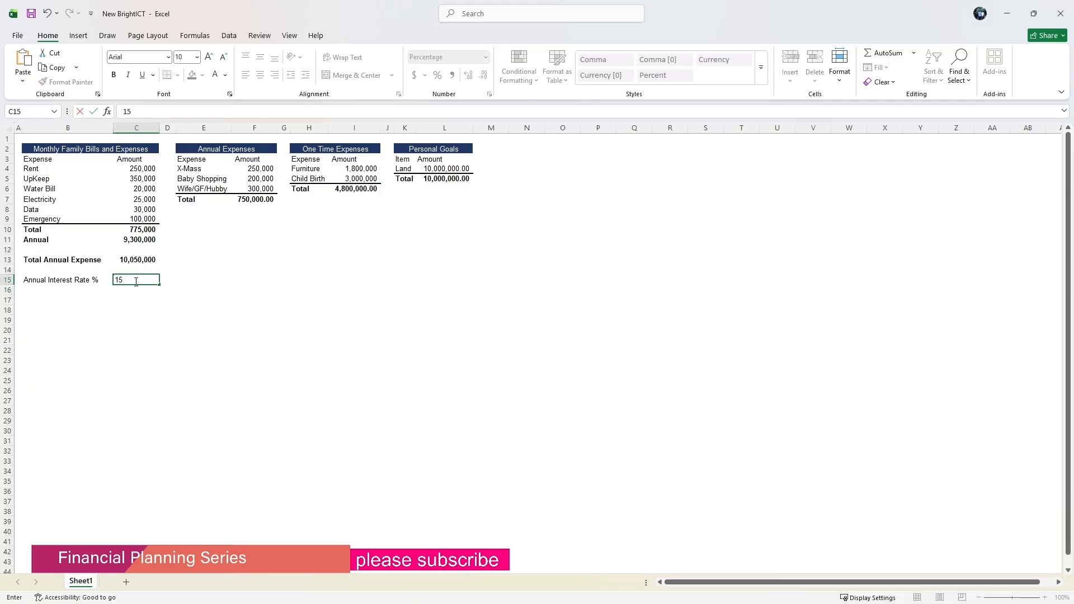
key("Return")
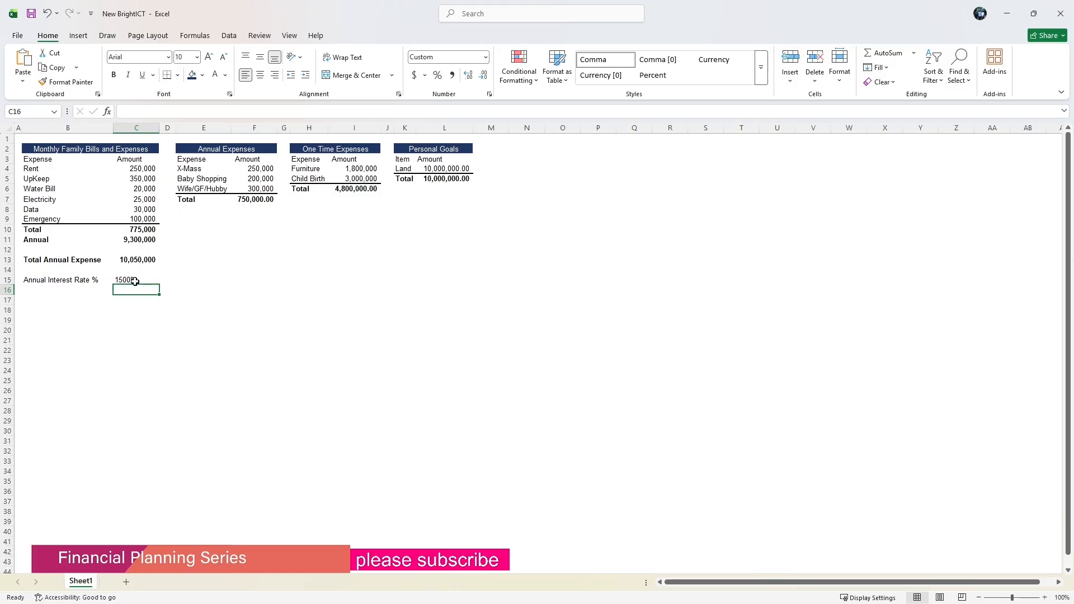
Change C15 to Number format and enter 0.15 as the rate.
left_click(135, 282)
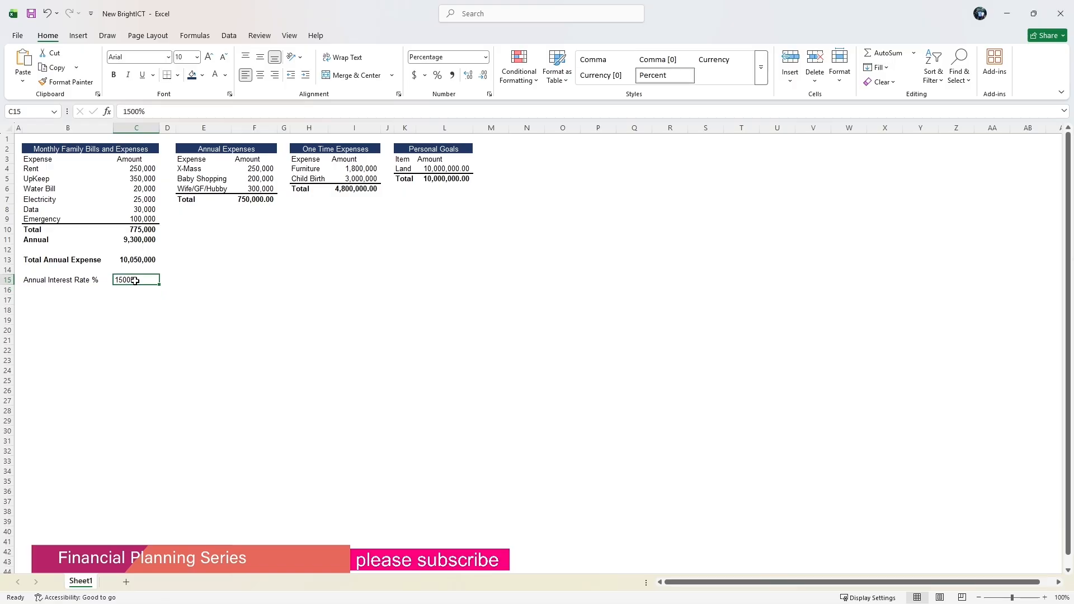
left_click(486, 57)
left_click(456, 103)
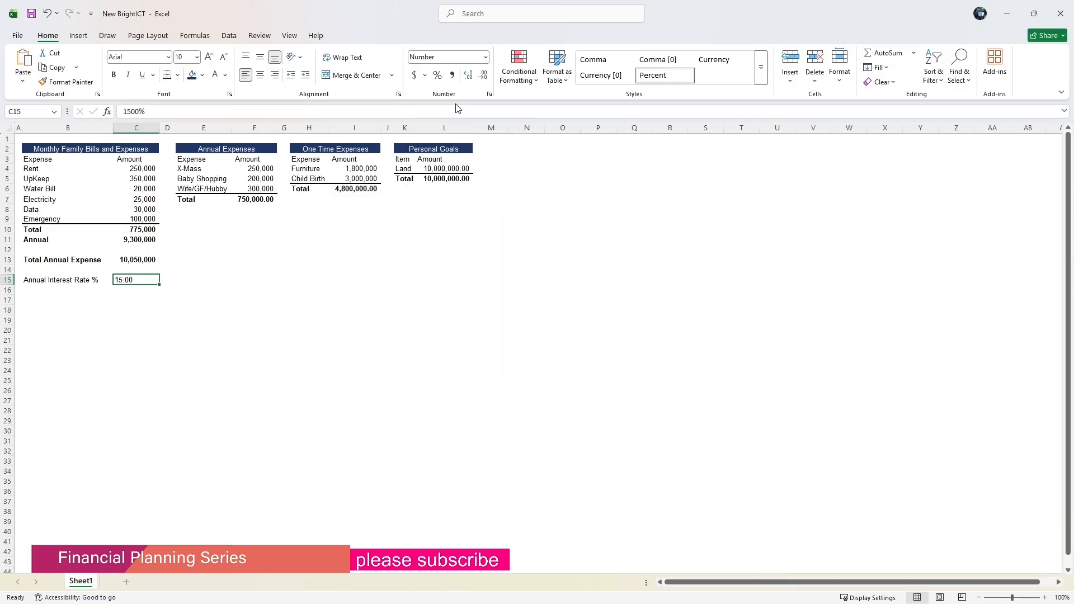
left_click(233, 272)
left_click(133, 280)
type("0.15")
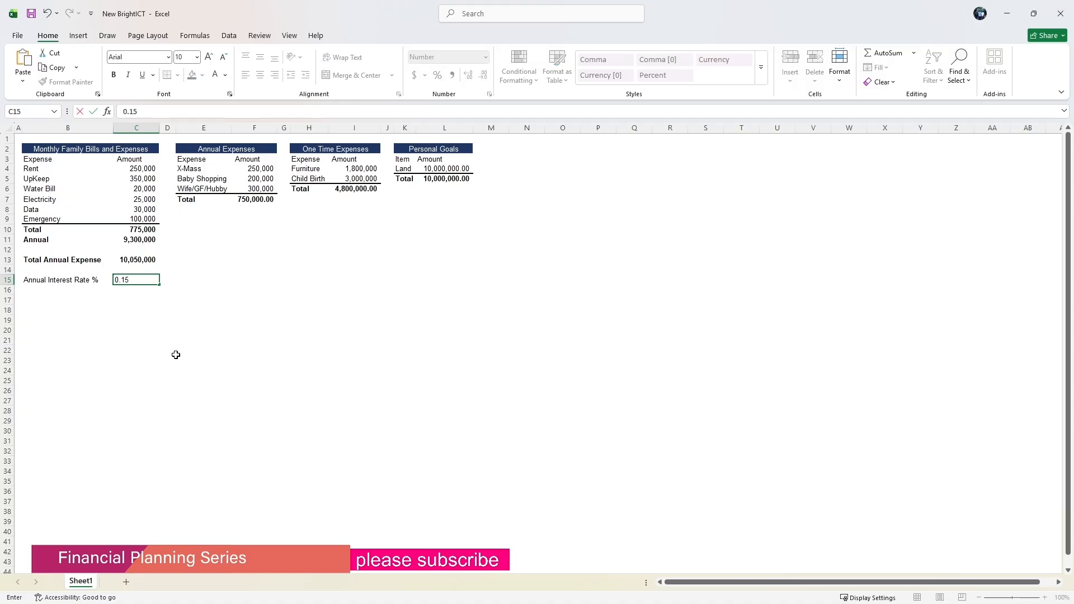
left_click(172, 355)
left_click(123, 271)
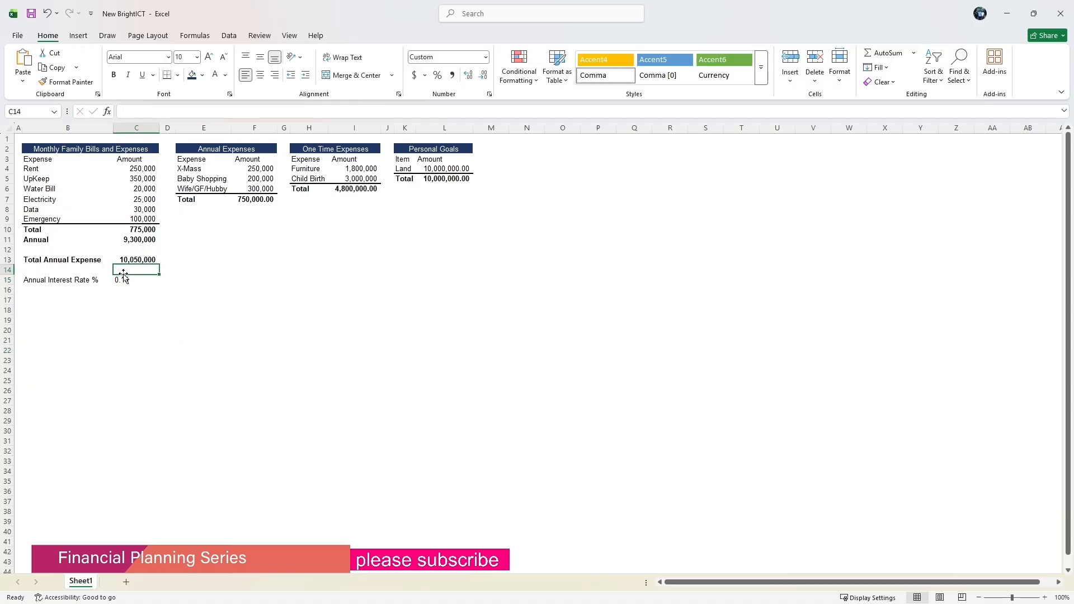
left_click(125, 280)
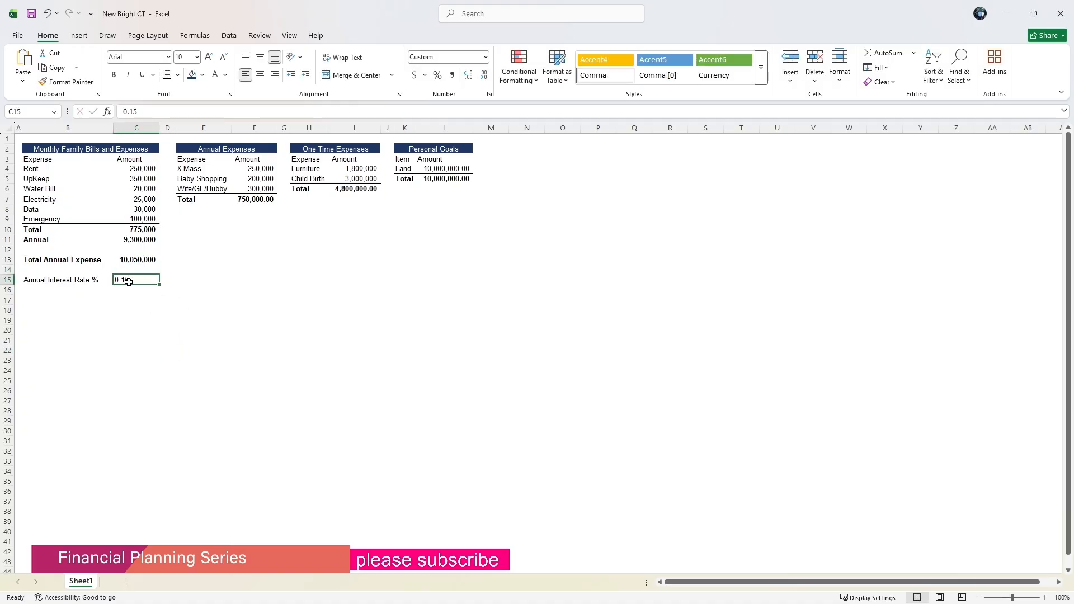
Format the rate in C15 as a percentage.
left_click(486, 57)
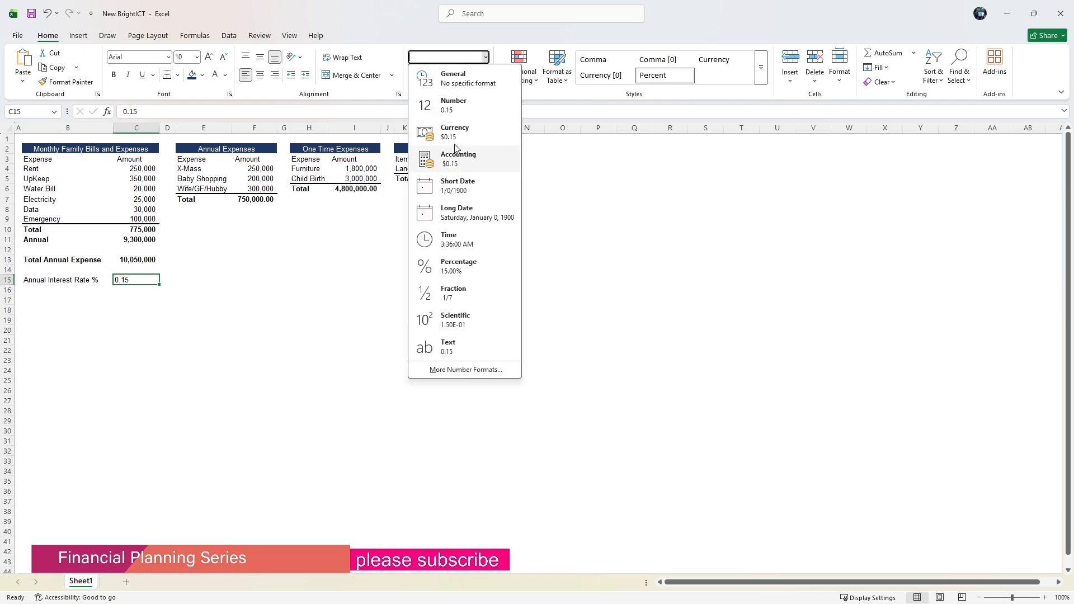
left_click(403, 48)
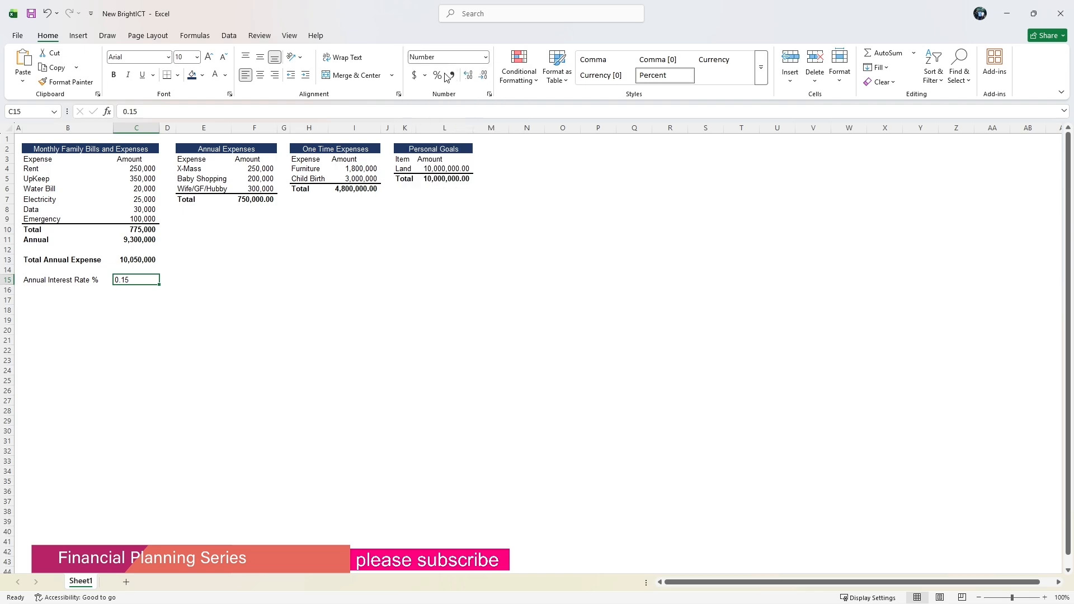
left_click(437, 75)
left_click(179, 301)
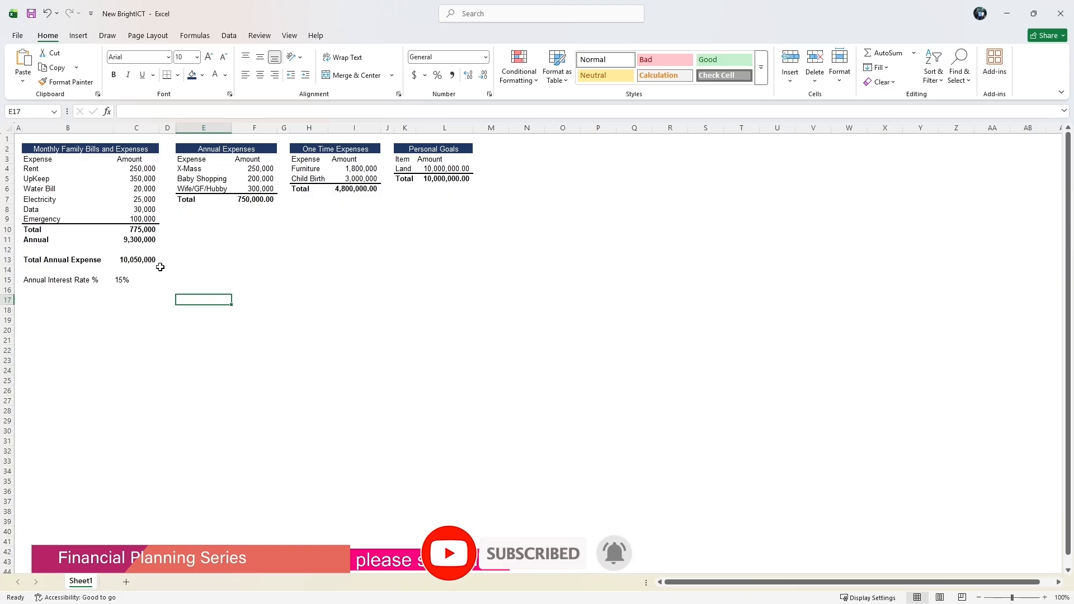
Enter the label Capital Required in B16.
left_click(53, 291)
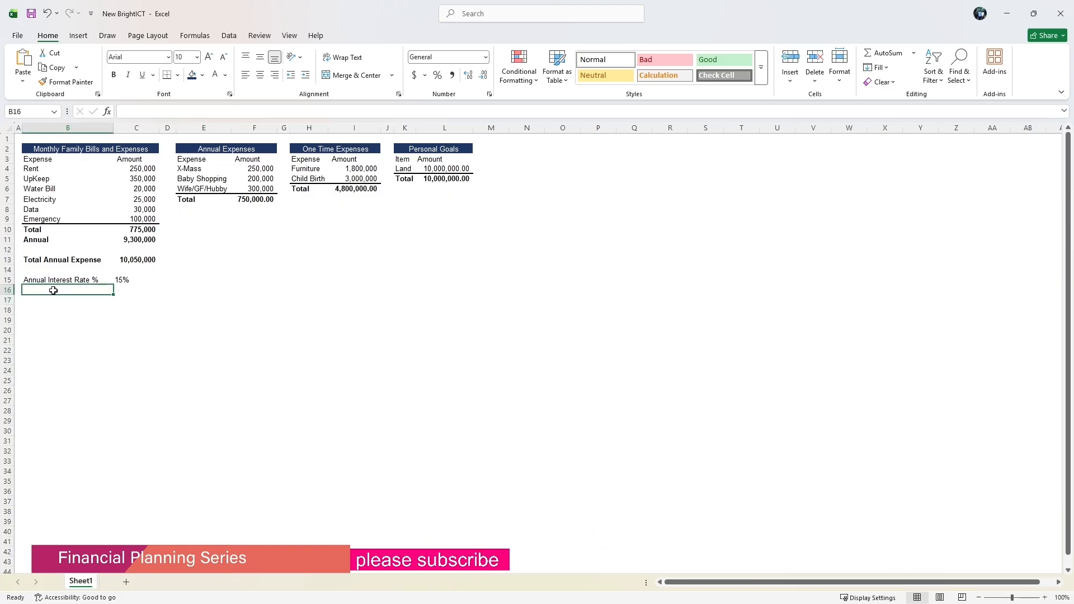
type("Cap")
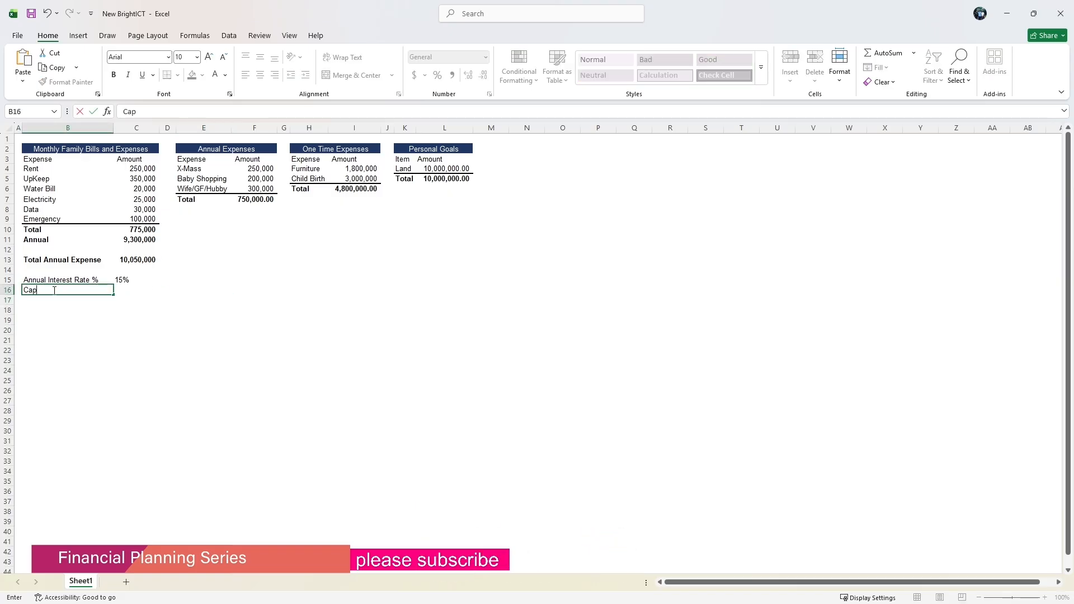
type("ital Required")
left_click(123, 290)
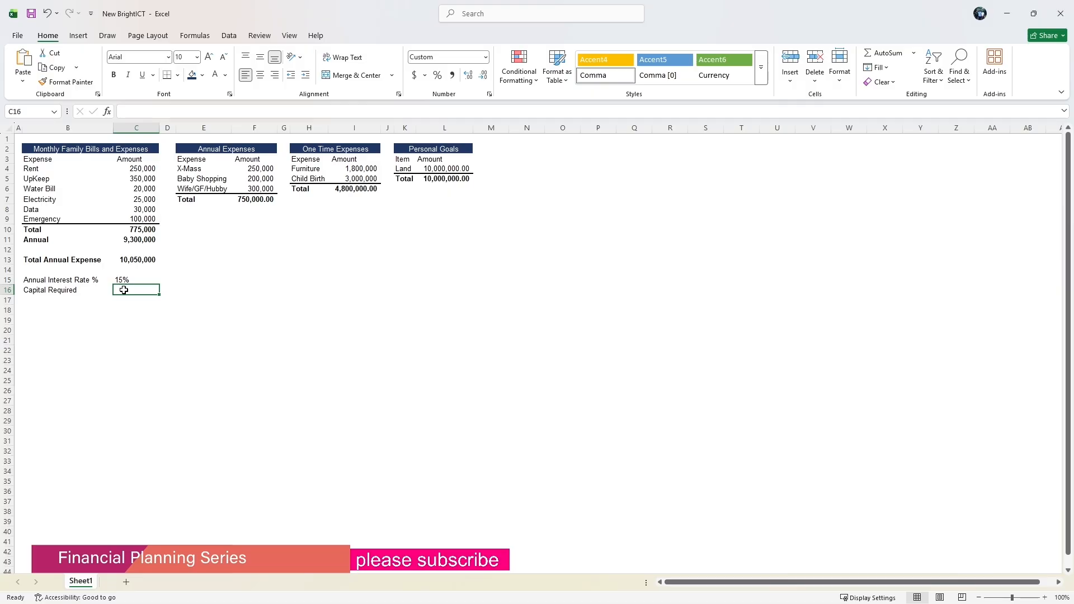
Enter the formula =C13/C15 in C16 to compute the capital required.
type("=")
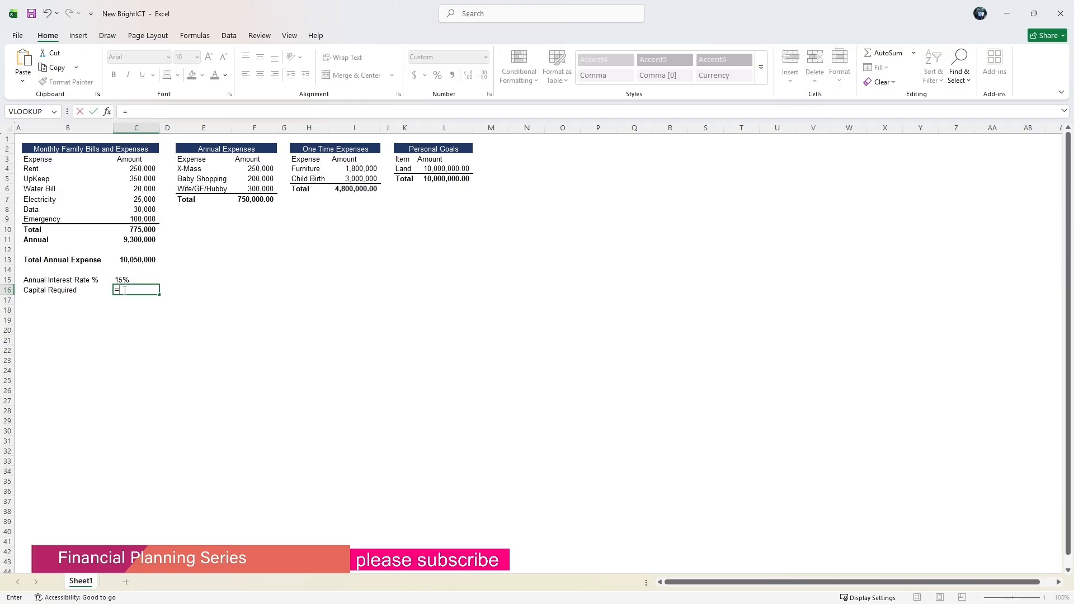
left_click(138, 260)
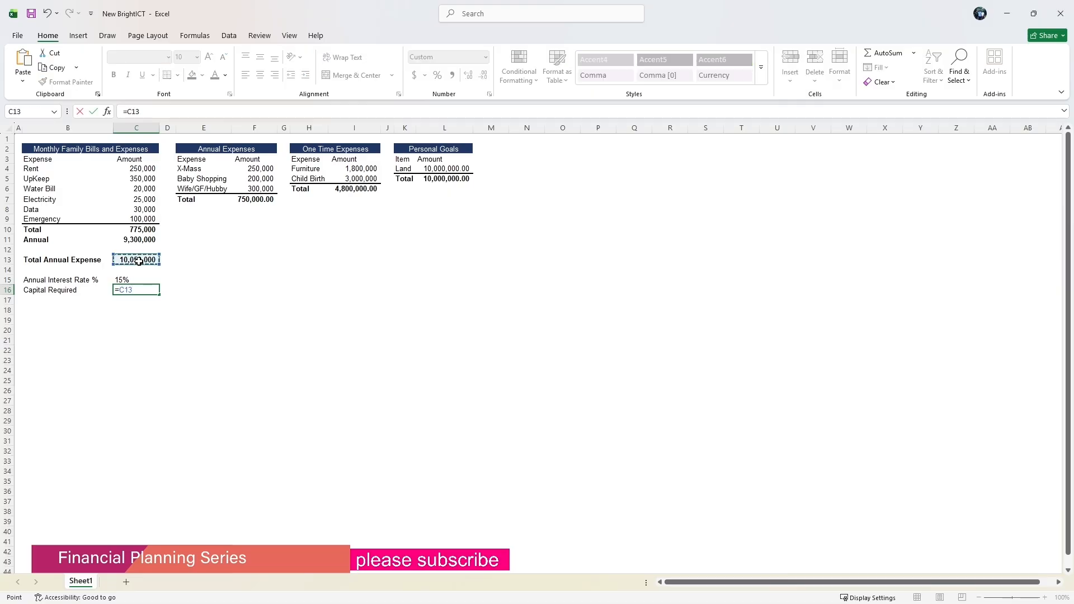
type("/")
left_click(127, 278)
key("Return")
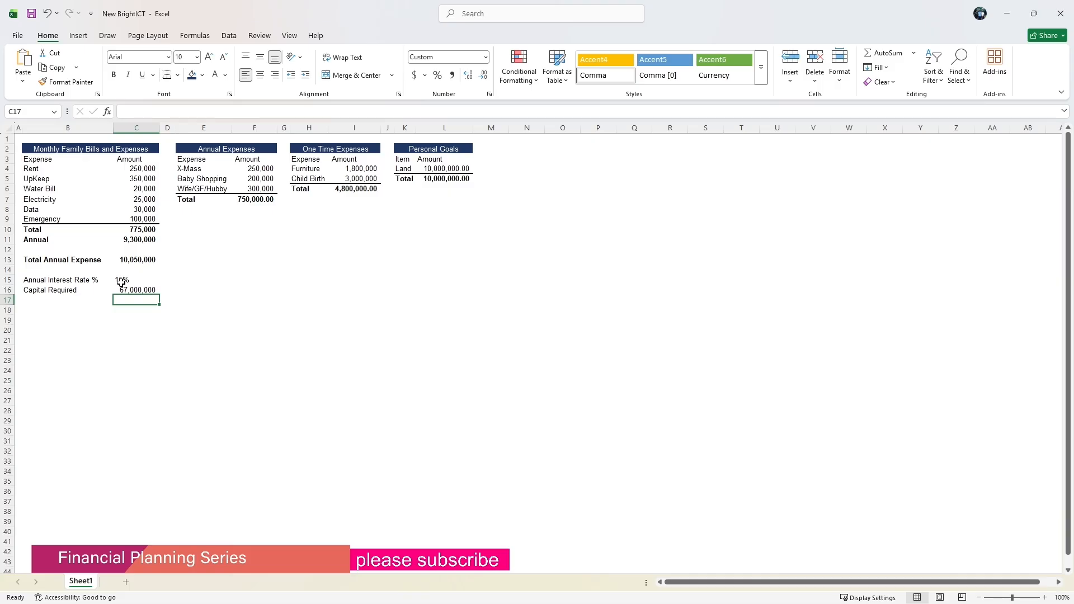
Give the Capital Required row B16:C16 a dark blue fill with bold white text.
left_click_drag(34, 289, 147, 289)
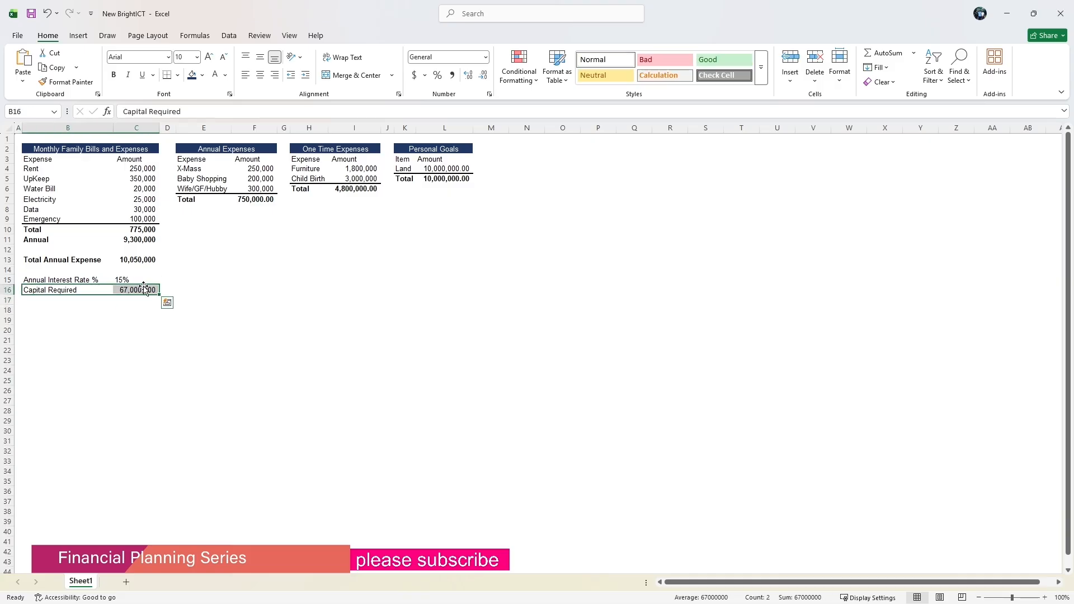
left_click(192, 74)
left_click(216, 81)
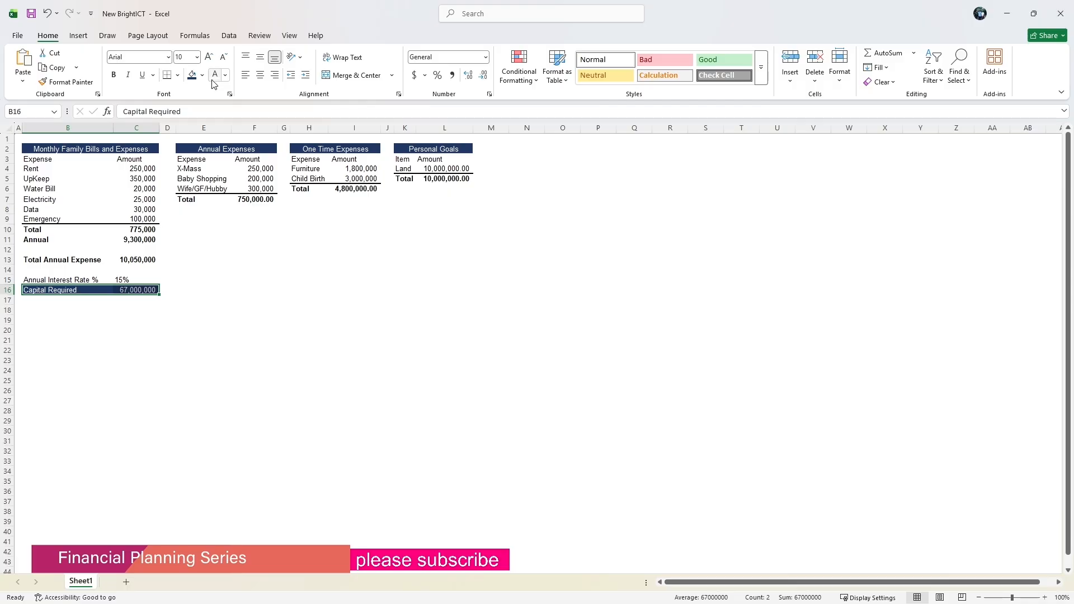
left_click(113, 75)
left_click(95, 330)
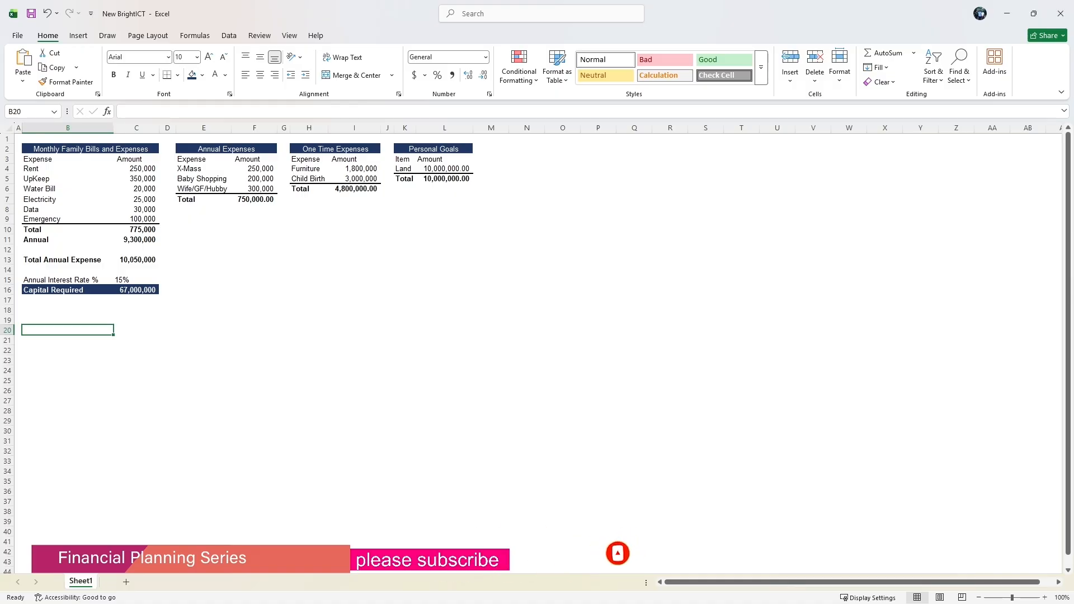
Set the rate in C15 to 20%.
left_click(119, 281)
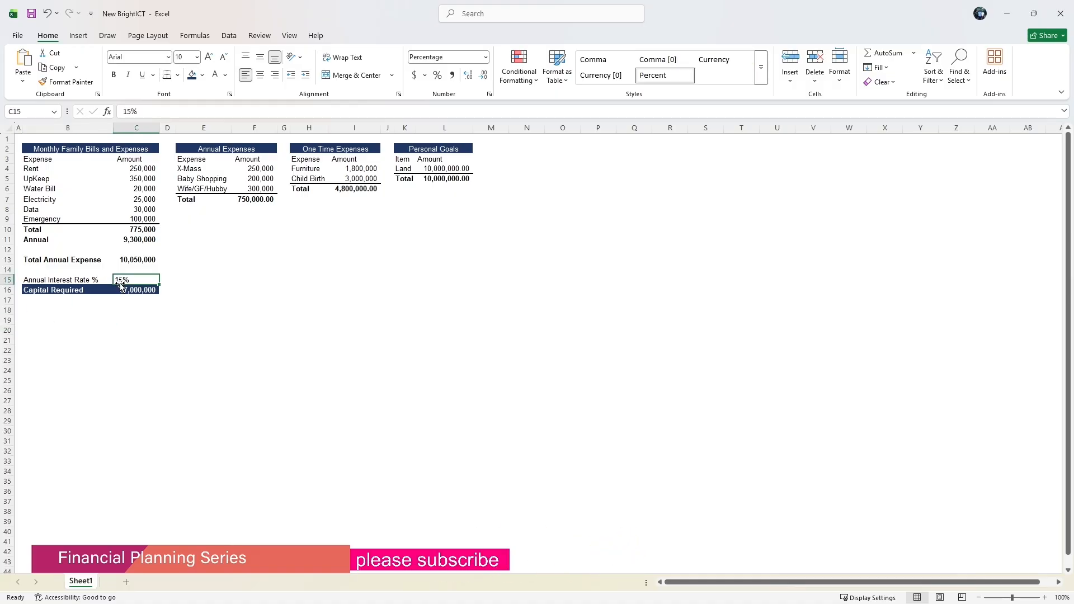
left_click(129, 111)
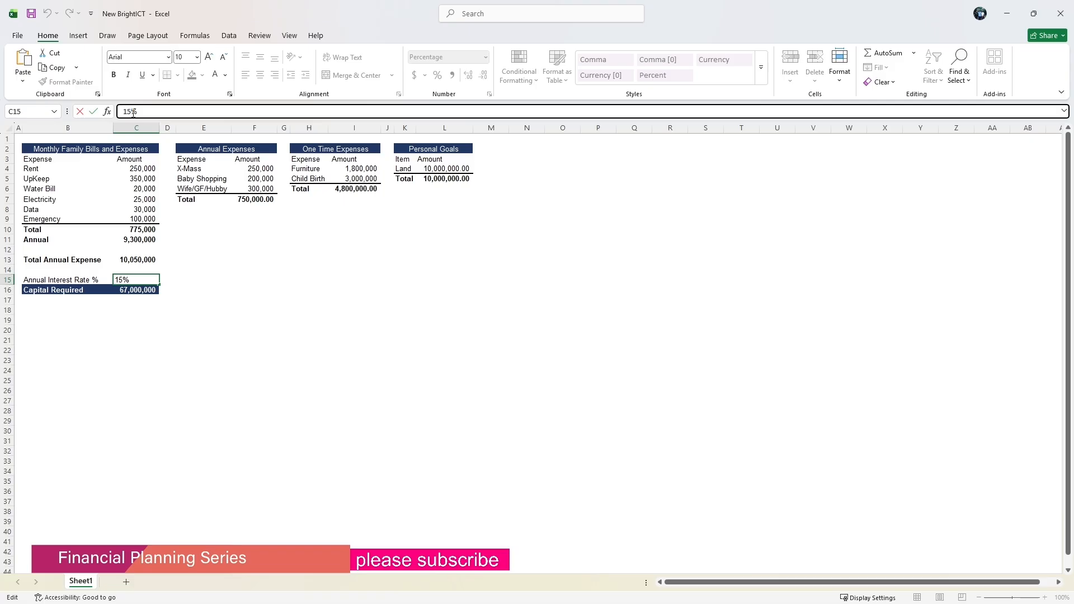
key("BackSpace")
key("BackSpace")
type("20")
key("Return")
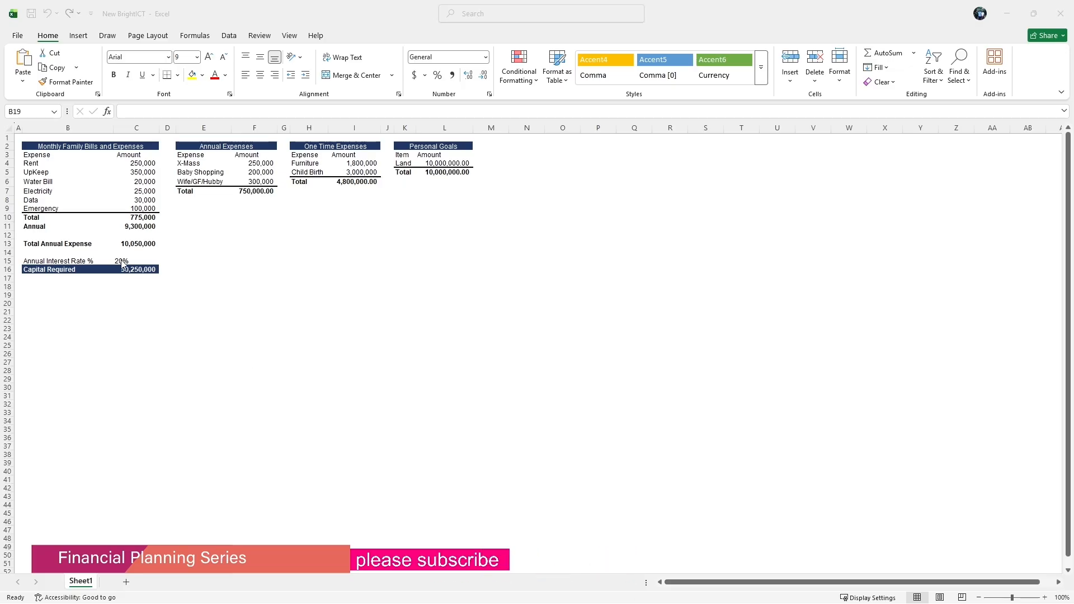
Rename the B15 label to Annual Return Rate %.
left_click(56, 270)
left_click(56, 260)
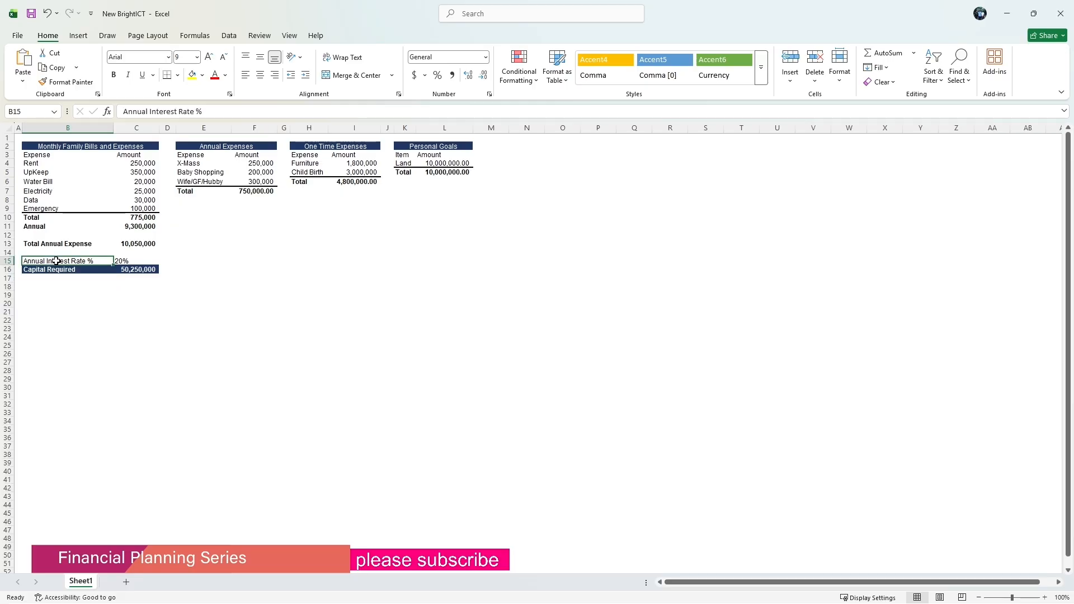
left_click(178, 111)
key("BackSpace")
key("BackSpace")
key("BackSpace")
key("BackSpace")
key("BackSpace")
key("BackSpace")
key("BackSpace")
key("BackSpace")
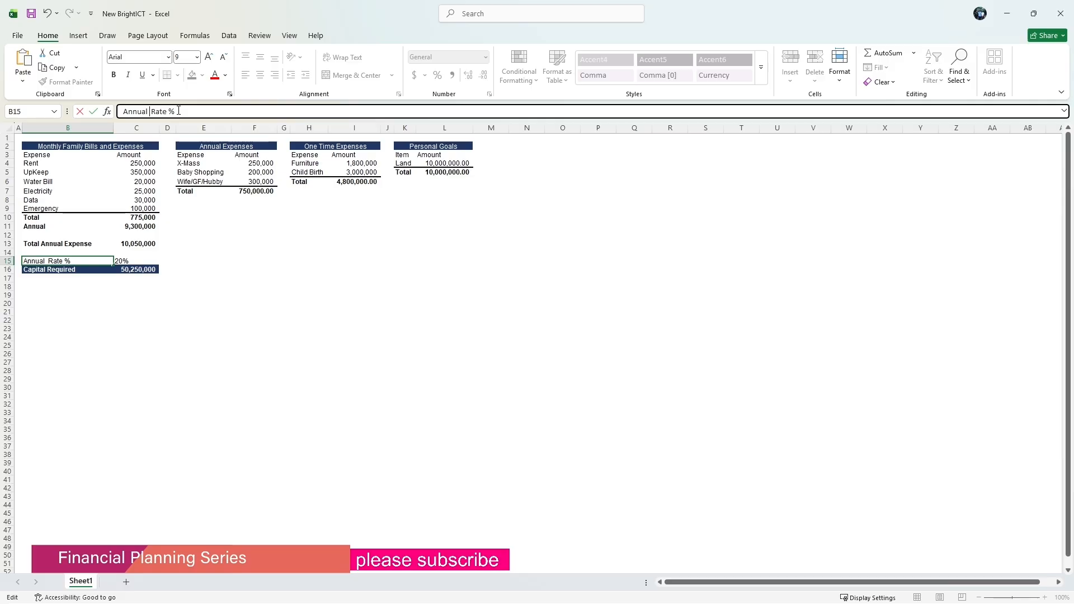
type("Reu")
key("BackSpace")
type("turn")
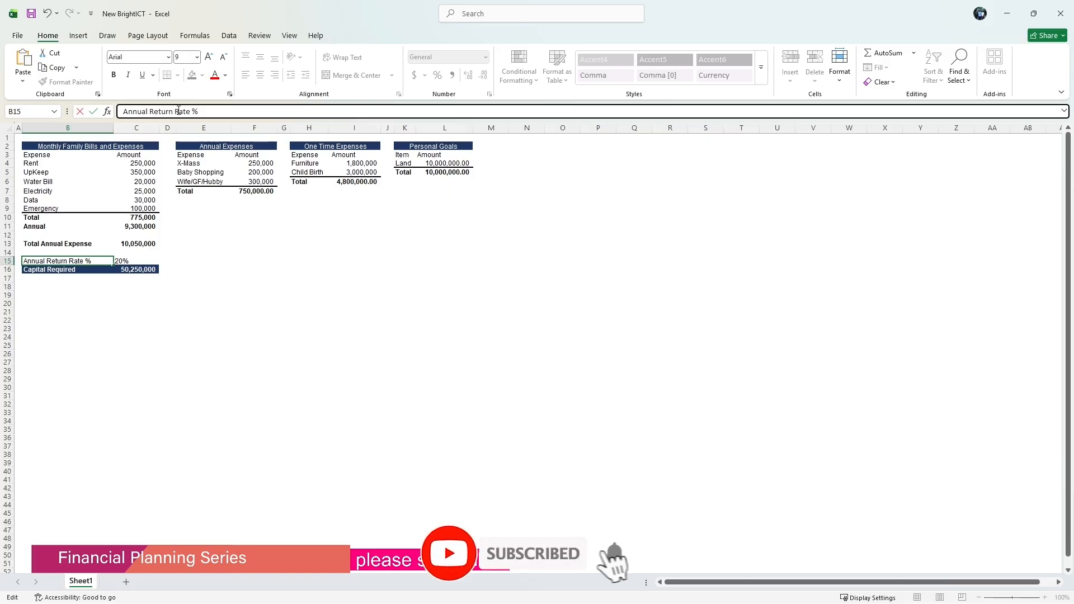
left_click(142, 320)
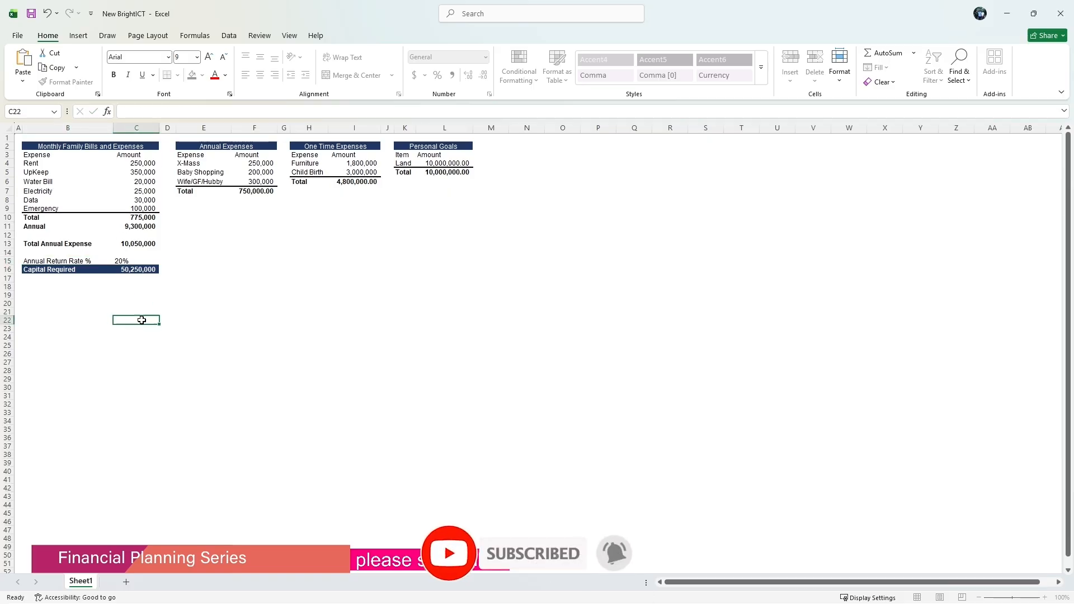
Set the rate in C15 to 16%.
left_click(134, 261)
type("16")
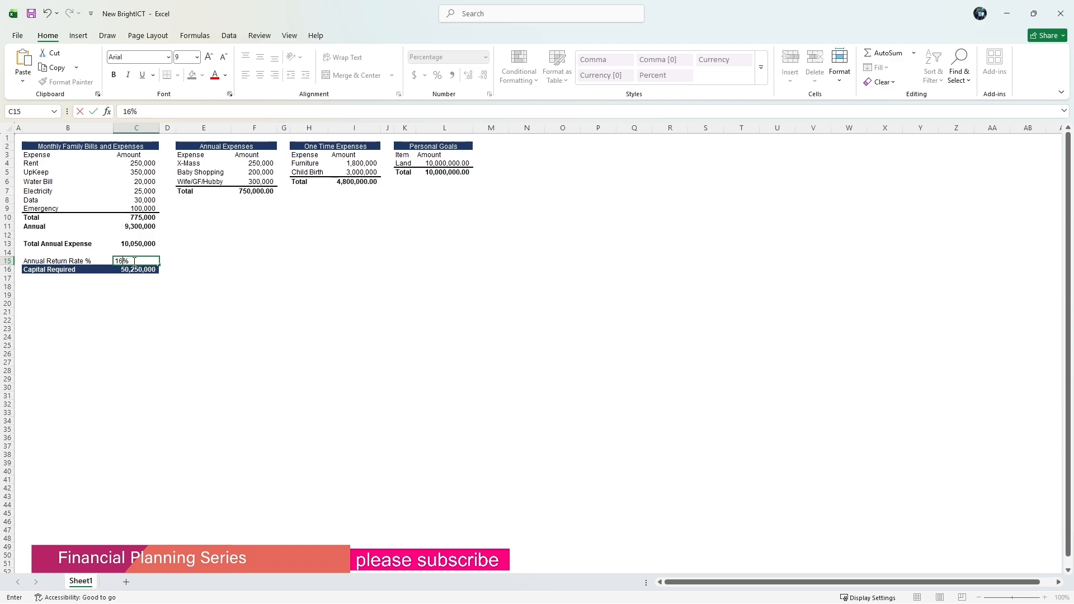
key("Return")
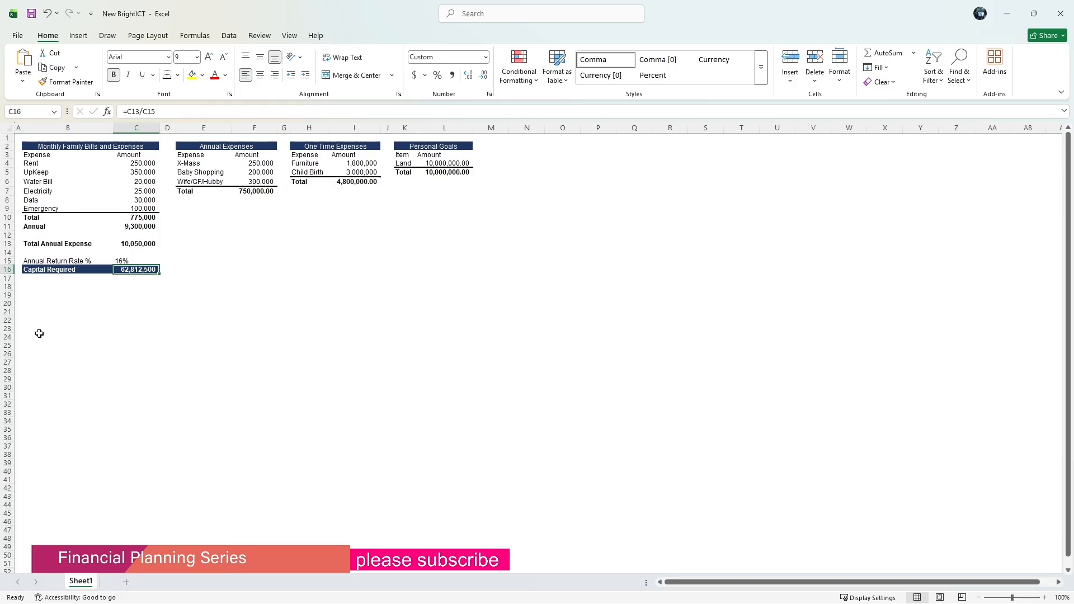
left_click(45, 292)
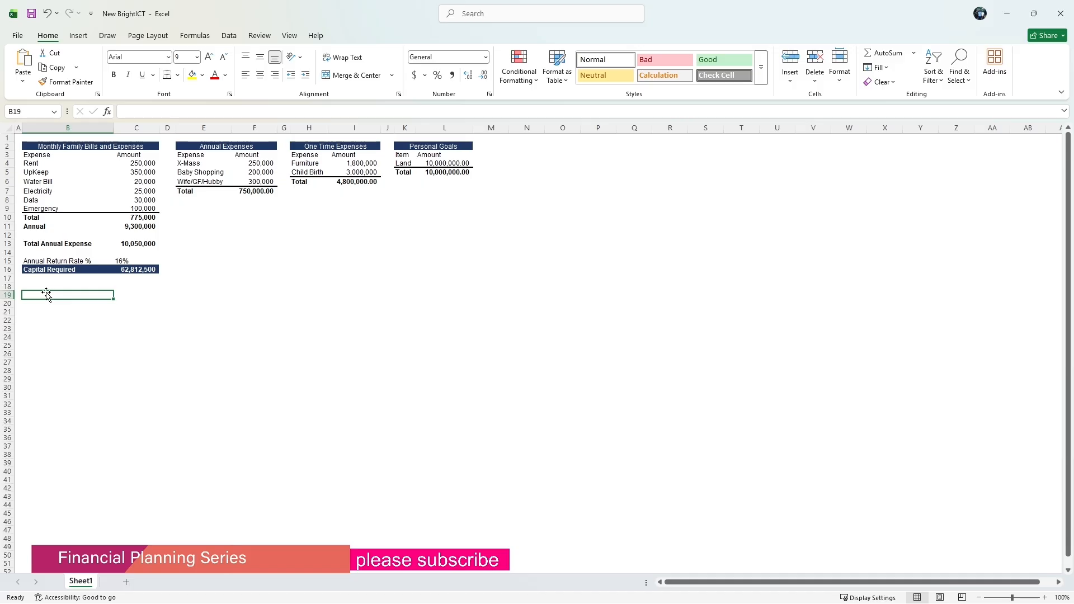
Enter the label Short Tterm Financial Goal in B19.
type("S")
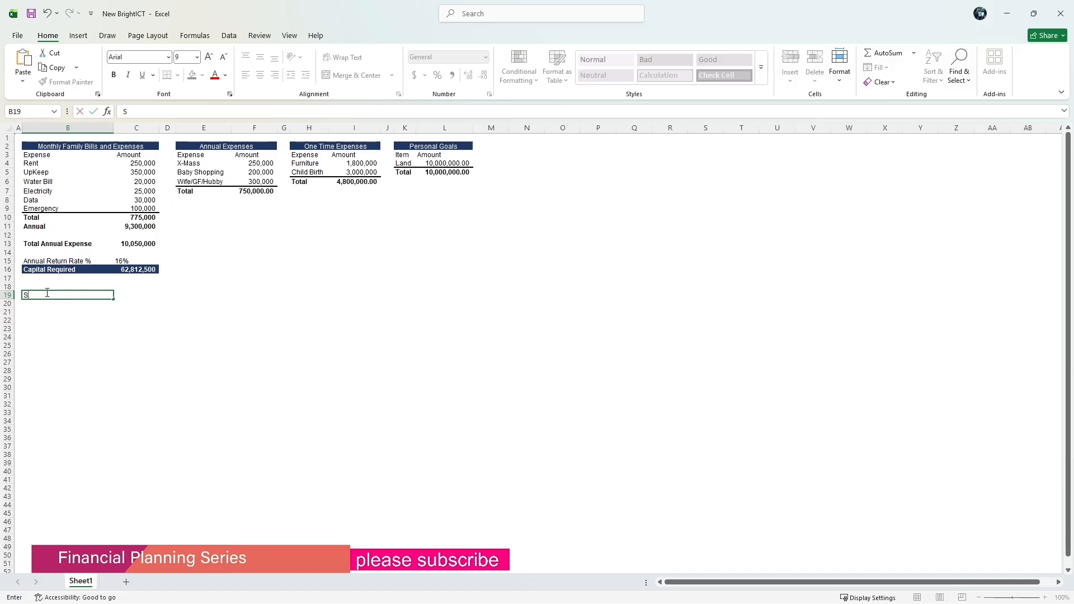
type("hort Tterm Financial Goa")
type("l Goal")
left_click(42, 305)
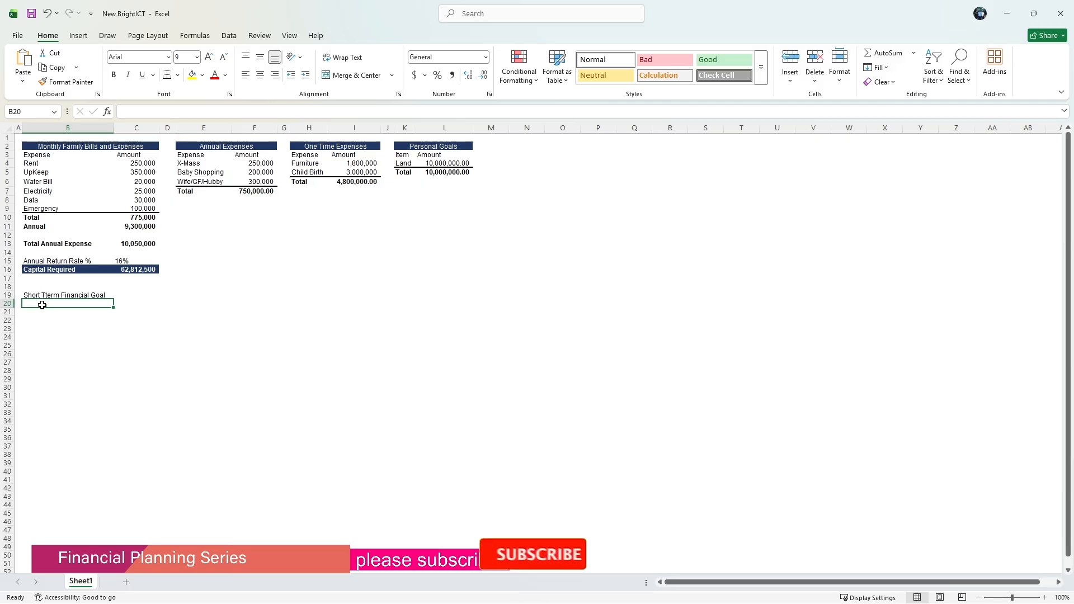
Enter the label Meduim Term Financial Goal in B20.
type("Me")
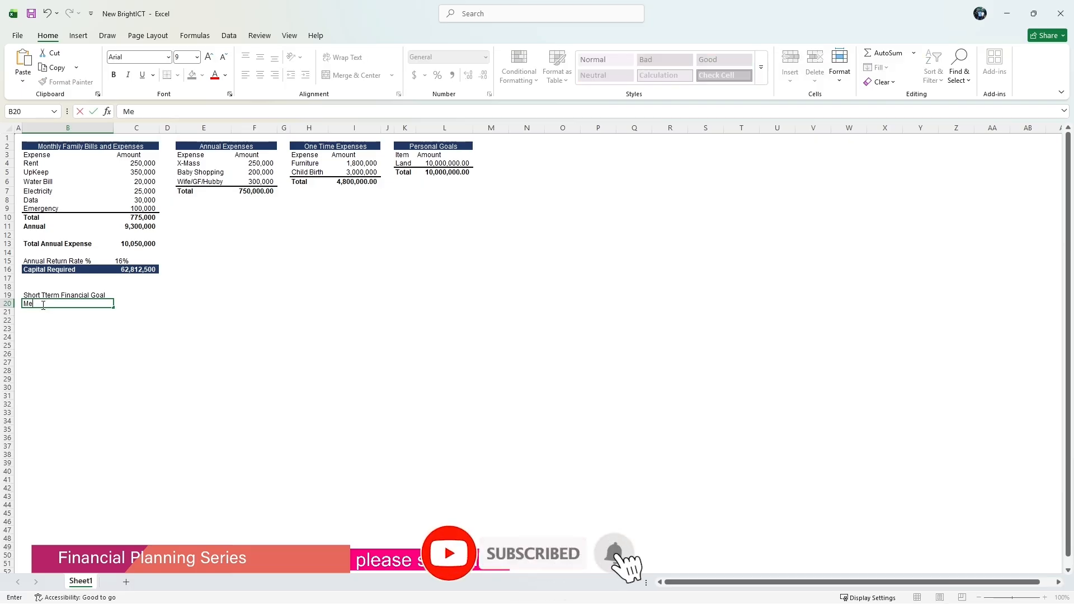
type("dui")
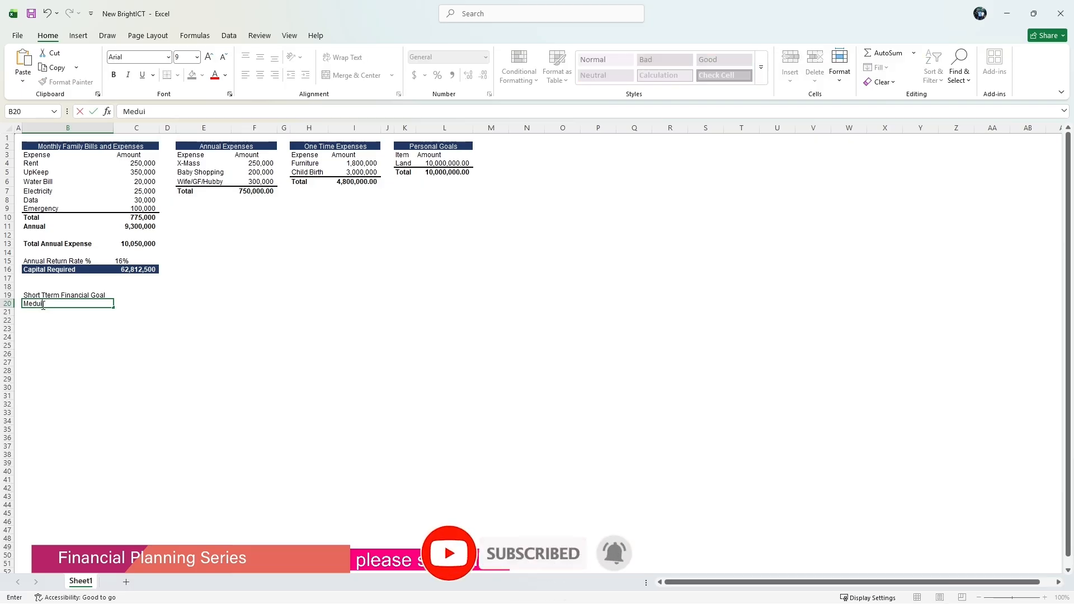
type("m ")
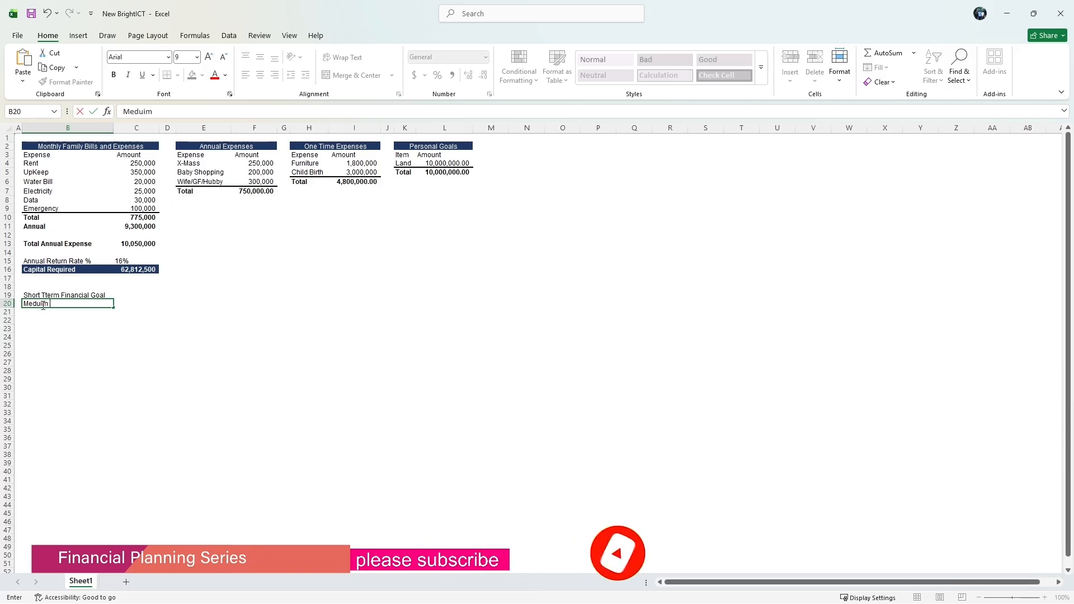
type("Ter")
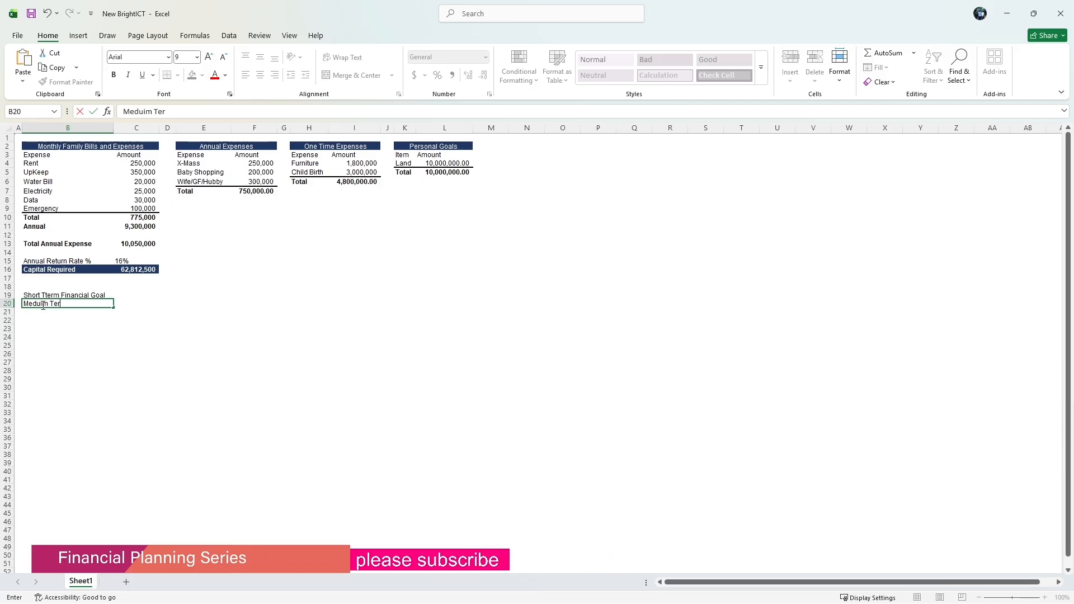
type("m Financial Goal")
left_click(40, 317)
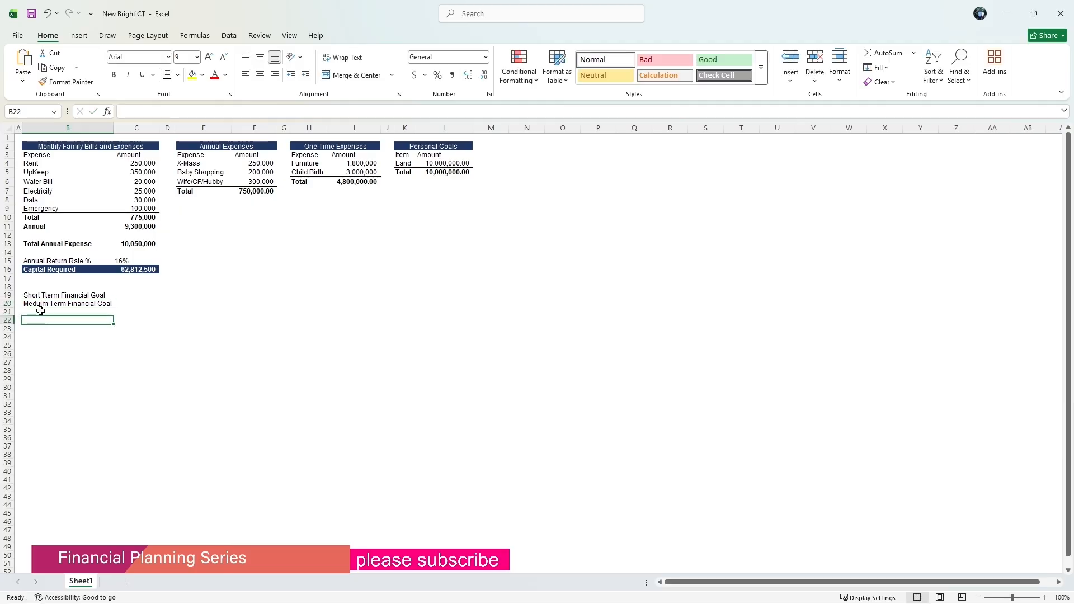
Enter the label Long Term Financial Goal in B21 and autofit the width of column B.
left_click(41, 310)
type("L")
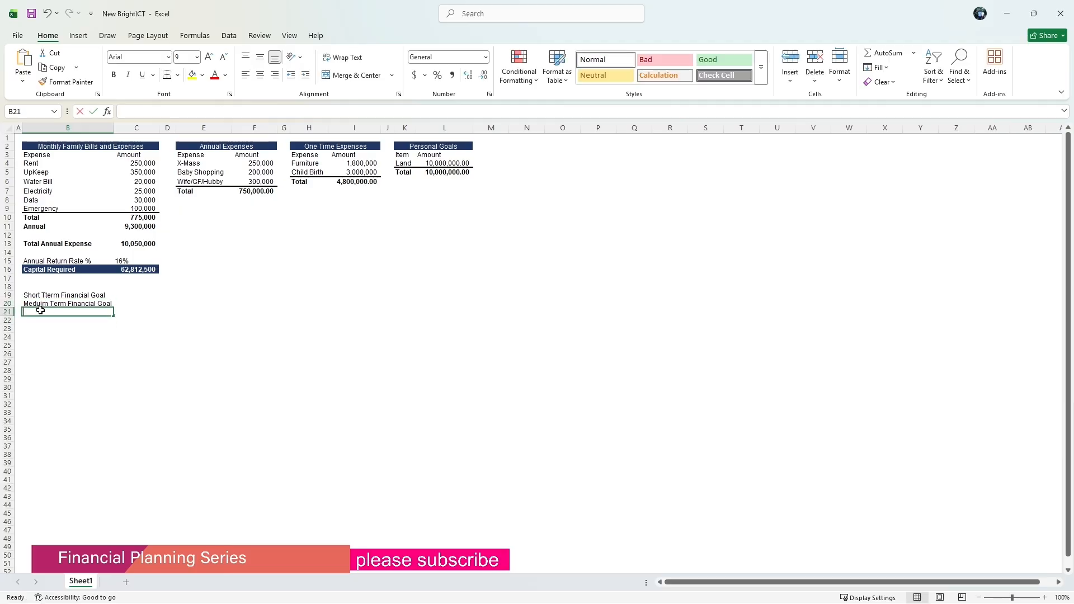
type("on")
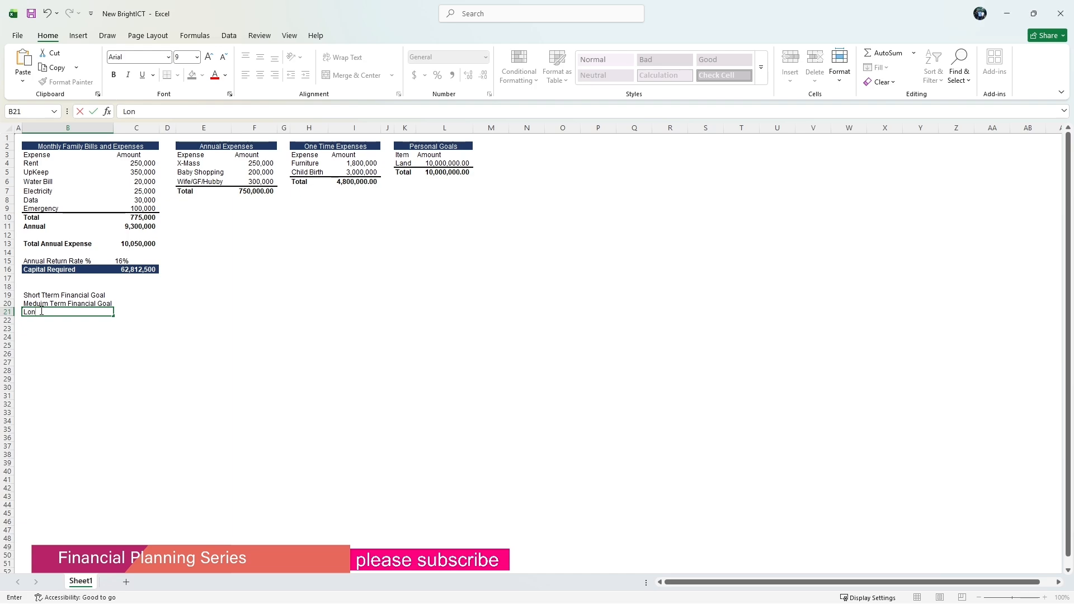
type("g Term Financial Goal")
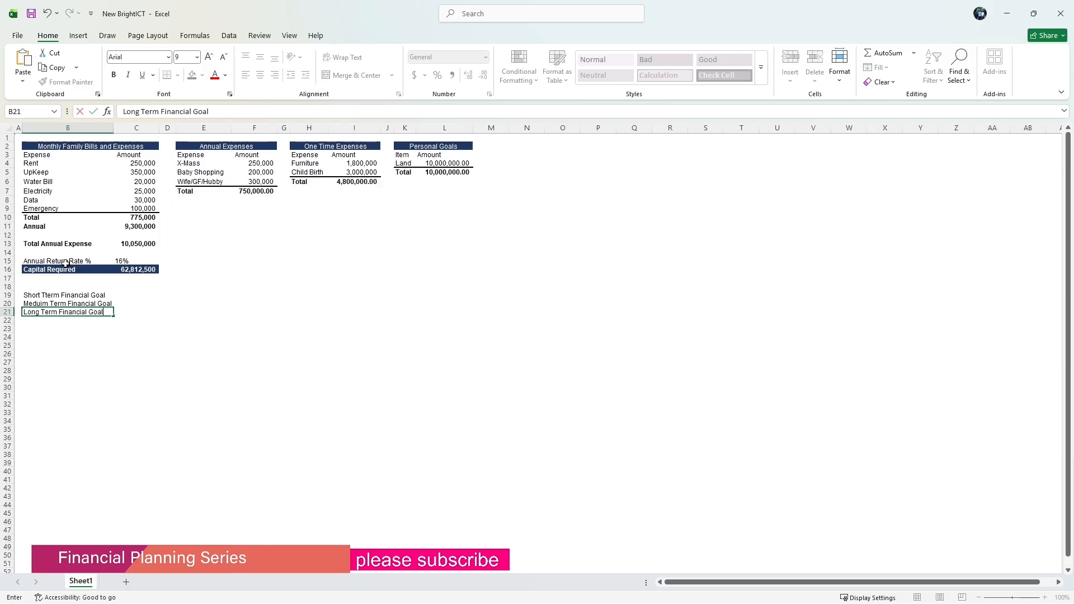
left_click(112, 127)
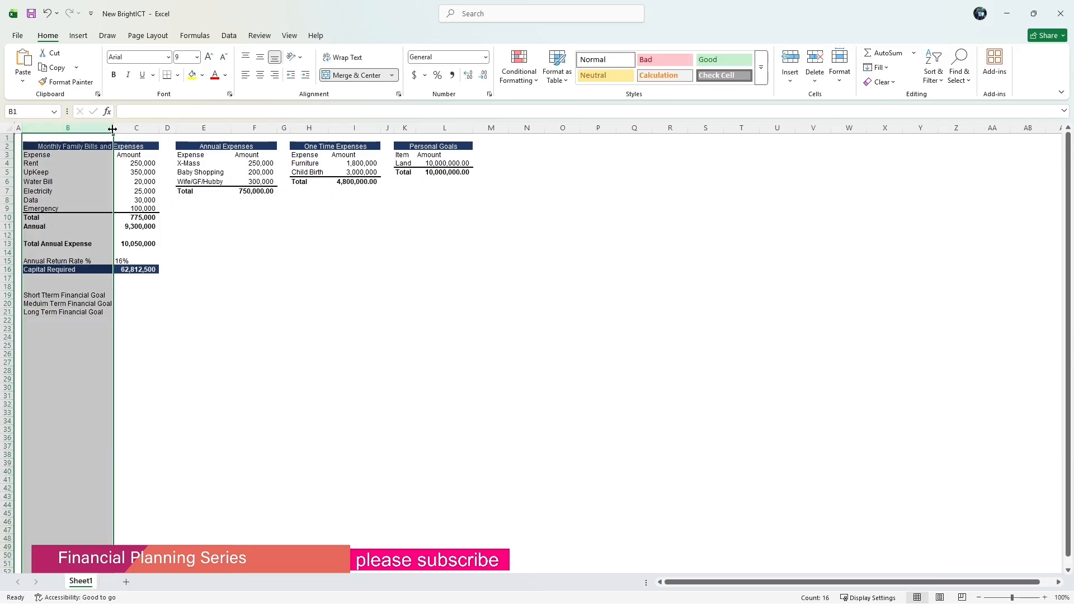
double_click(113, 127)
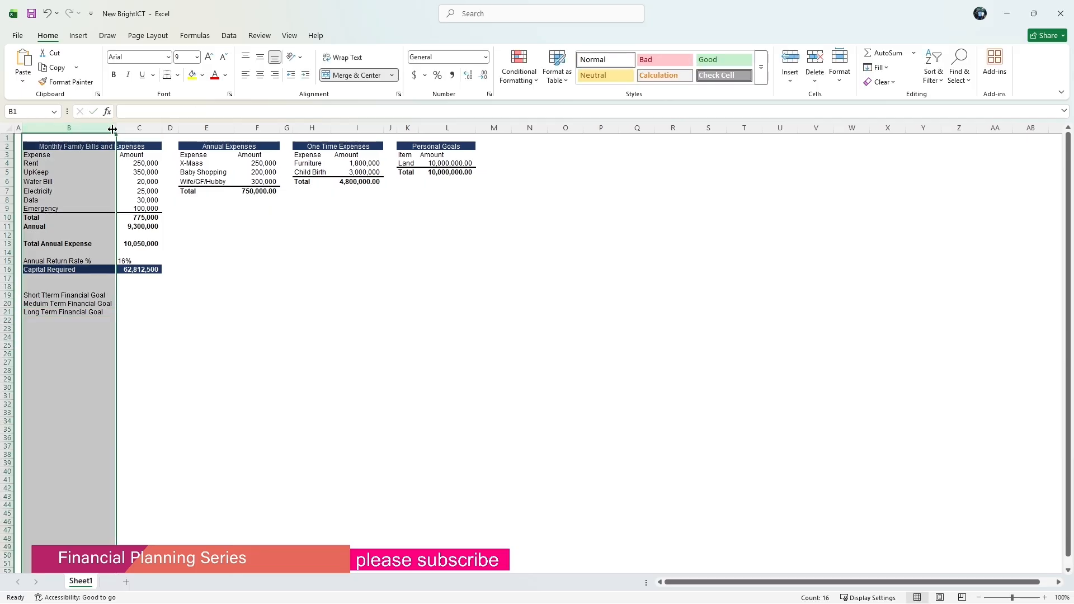
Link C19 to the One Time Expenses total with the formula =I6.
left_click(125, 295)
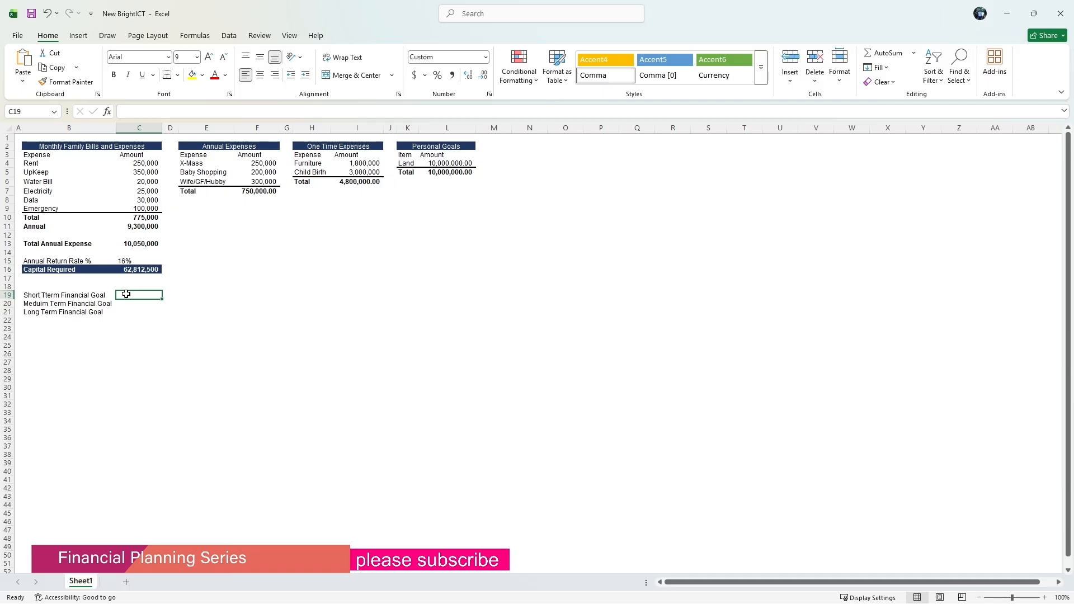
type("=")
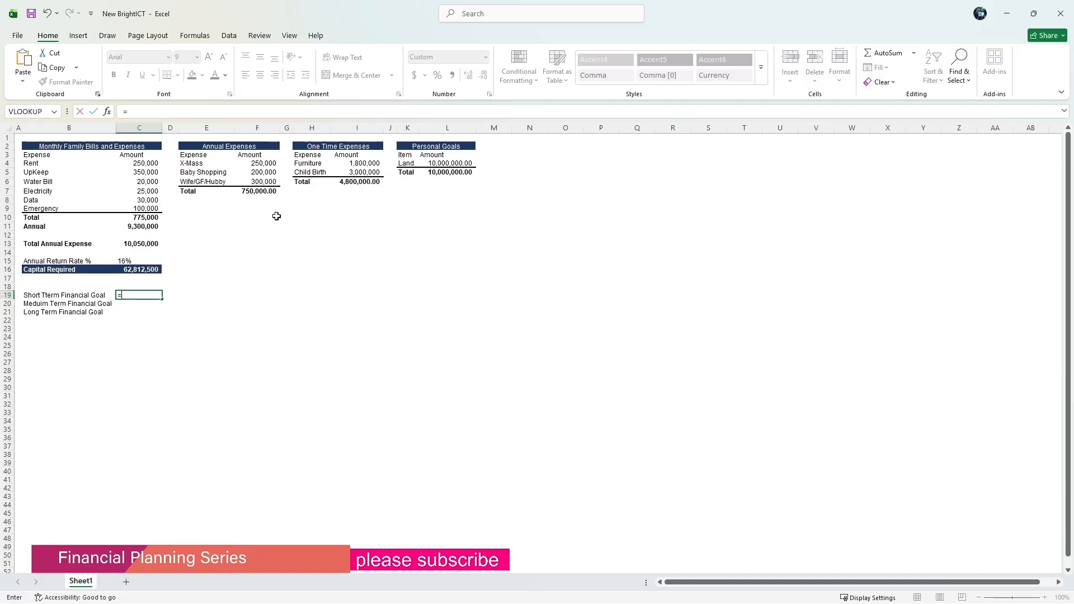
left_click(350, 182)
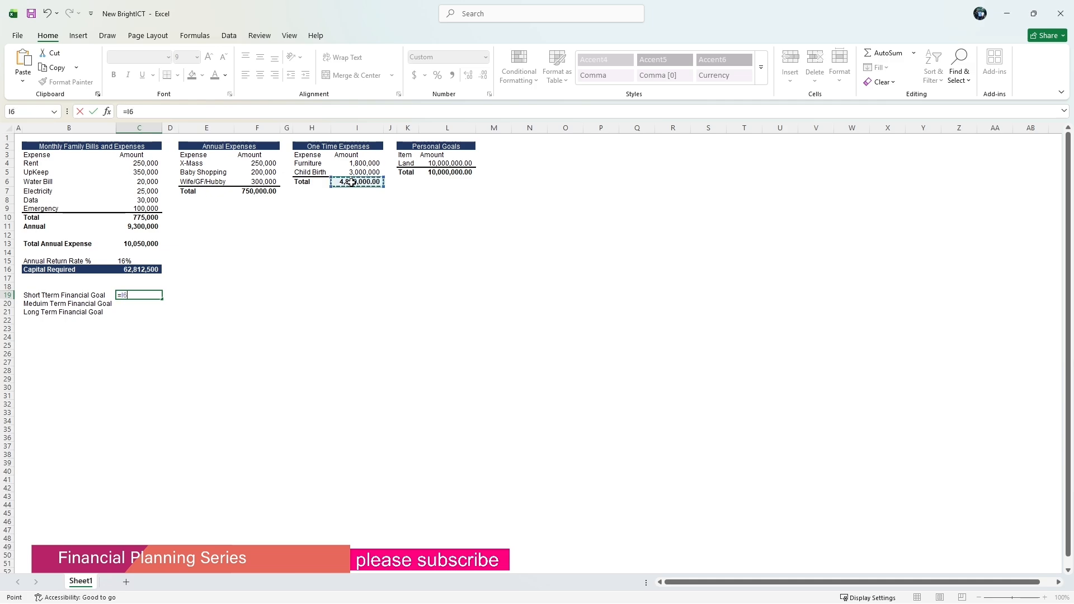
key("Return")
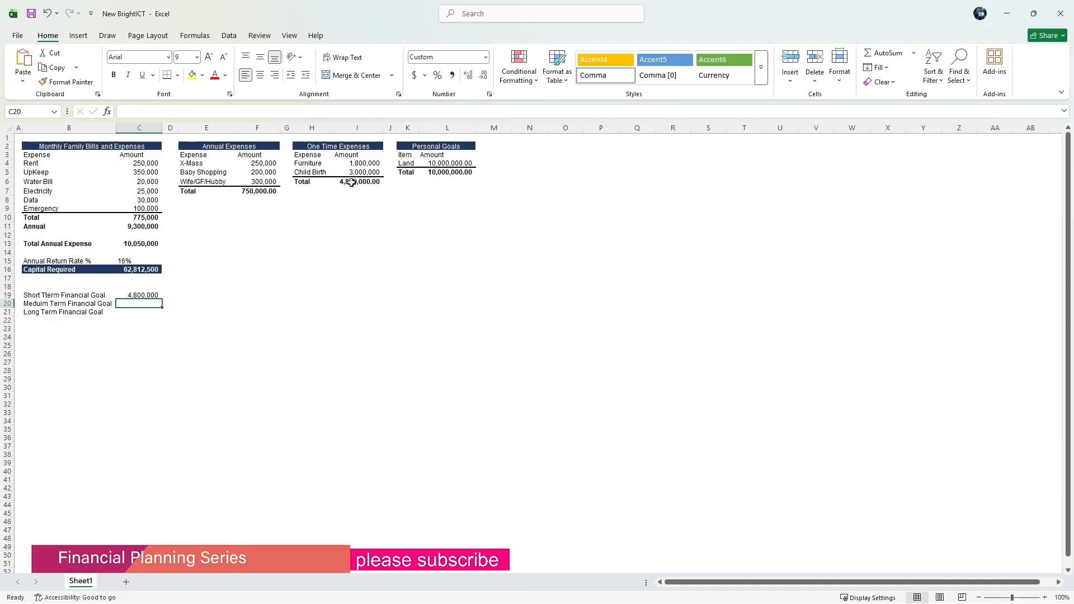
Link C20 to the Personal Goals total with the formula =L5.
type("=")
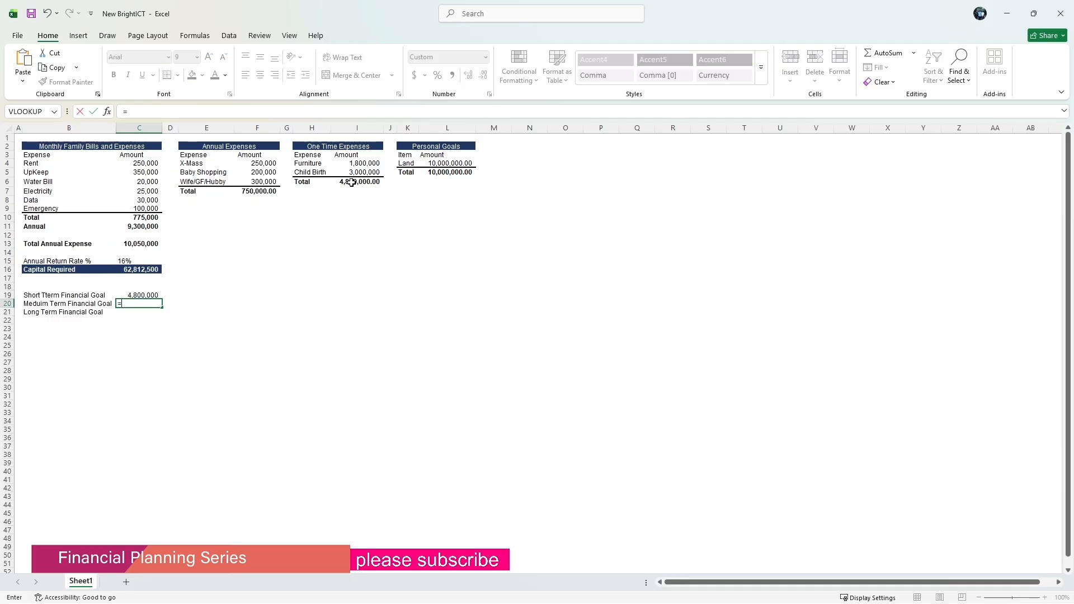
left_click(434, 172)
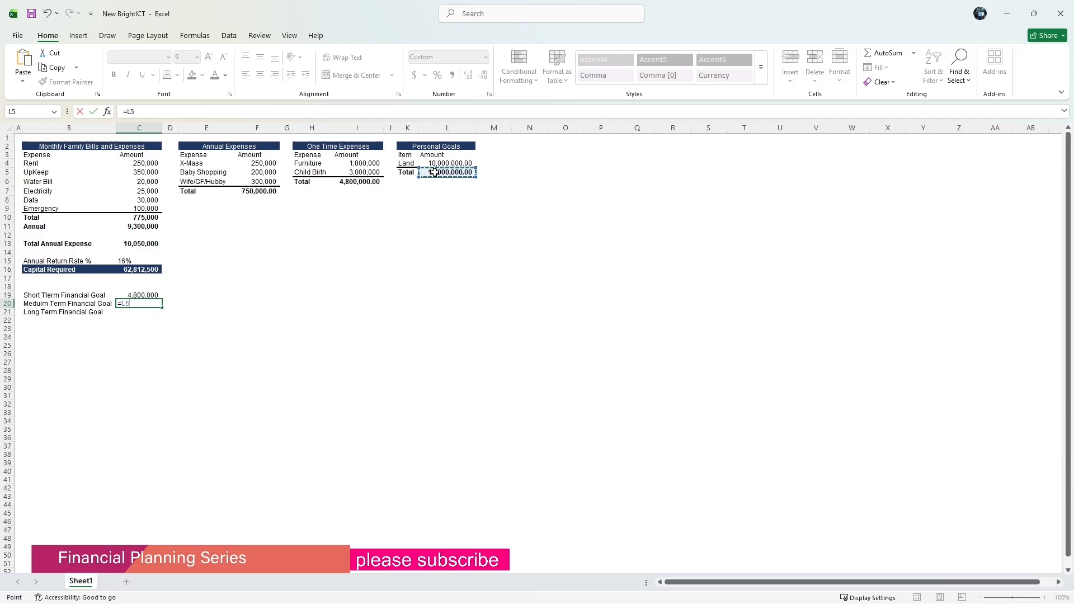
key("Return")
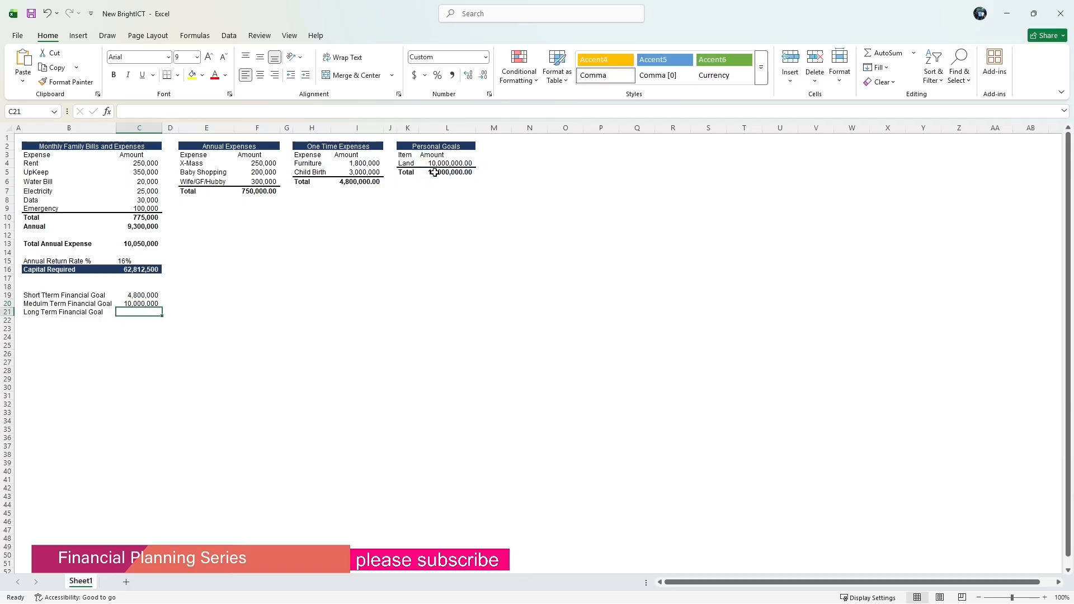
Link C21 to the Capital Required value with the formula =C16.
type("=")
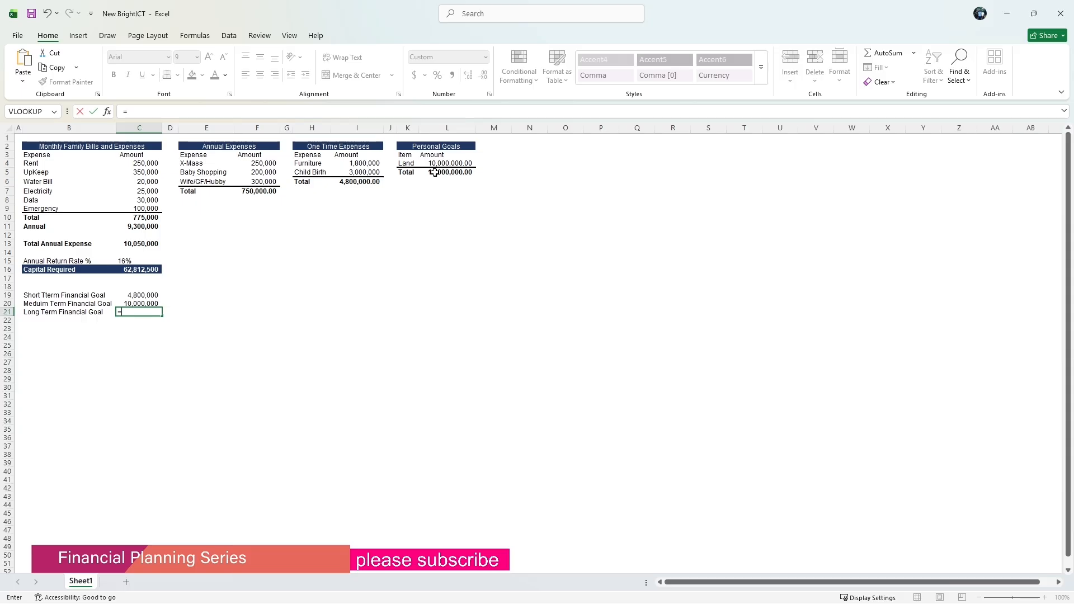
left_click(137, 269)
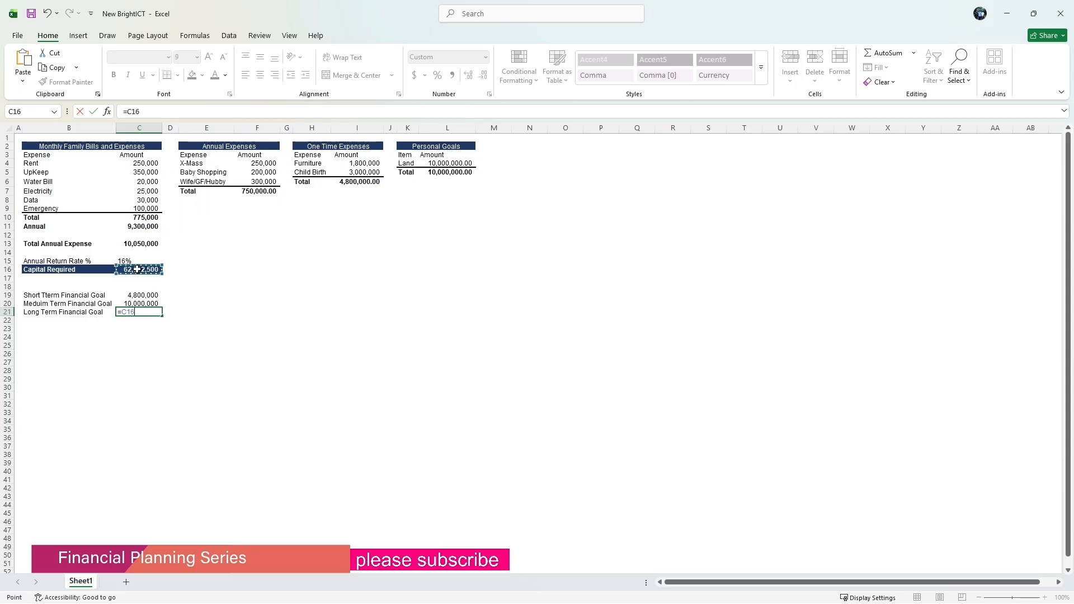
key("Return")
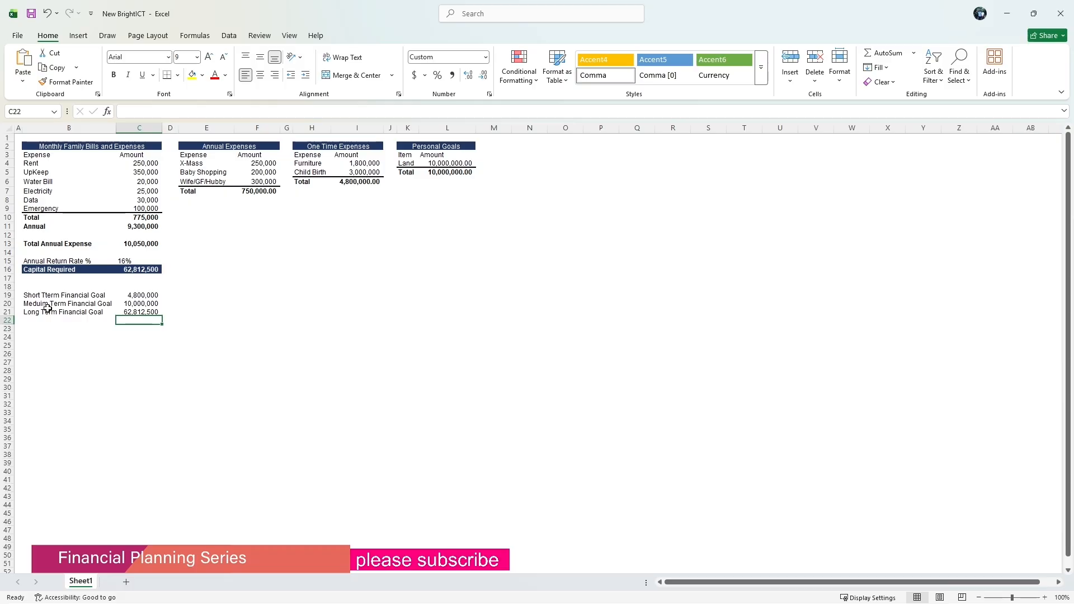
Make the Long Term Financial Goal row B21:C21 bold.
left_click(184, 314)
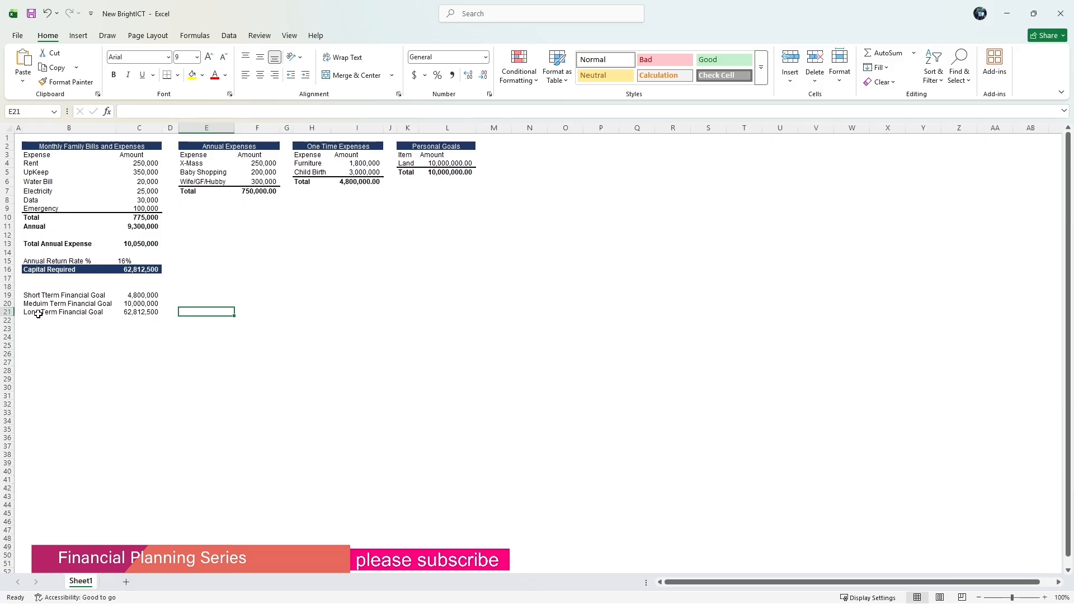
left_click_drag(35, 312, 132, 314)
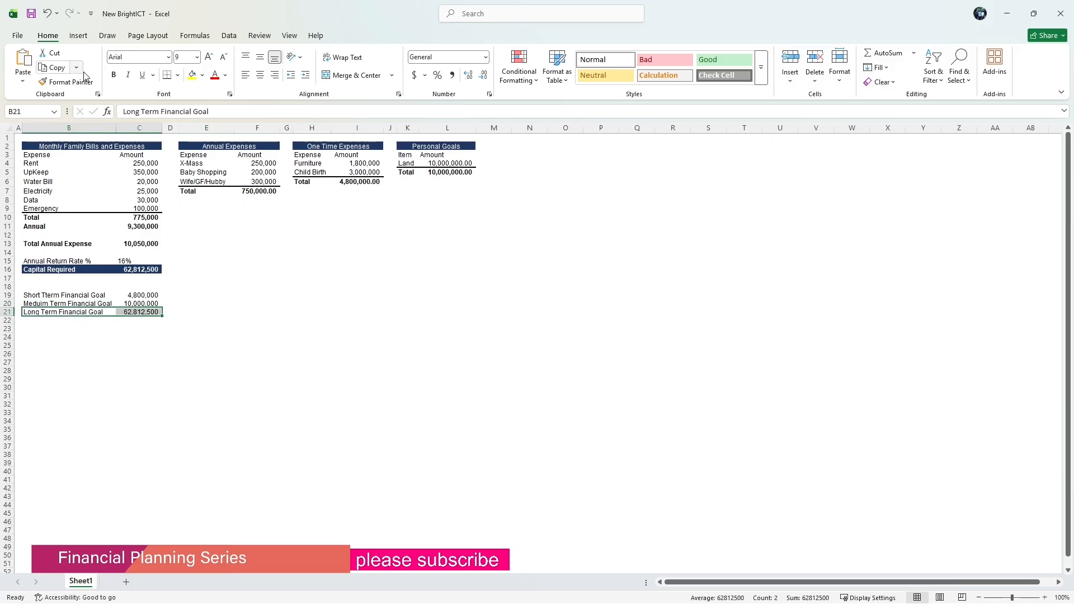
left_click(112, 77)
left_click(216, 312)
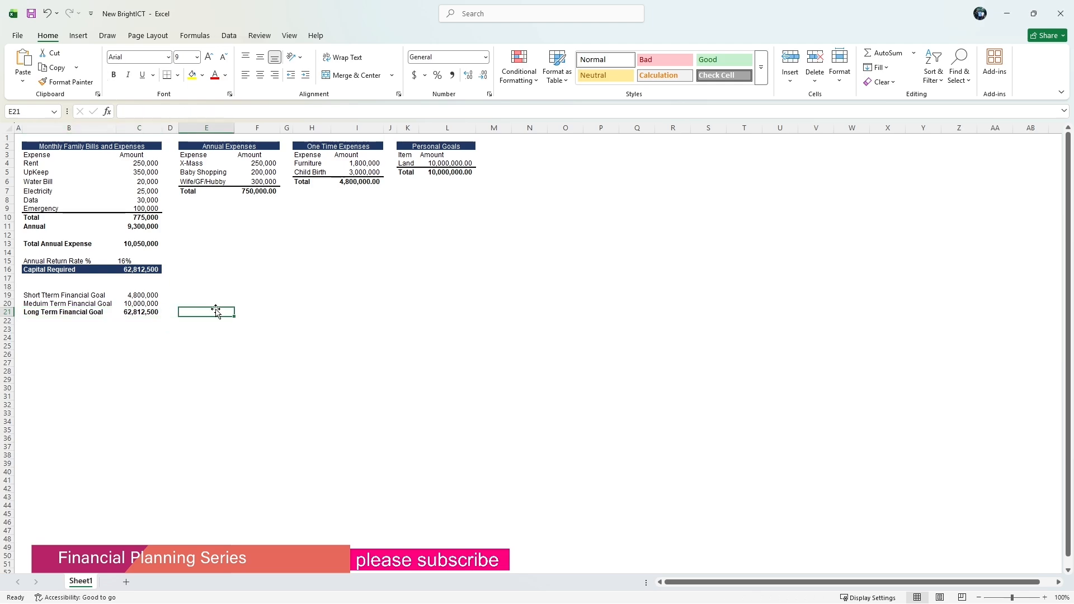
Enter 10+ Years as the timeframe in D21.
left_click(174, 312)
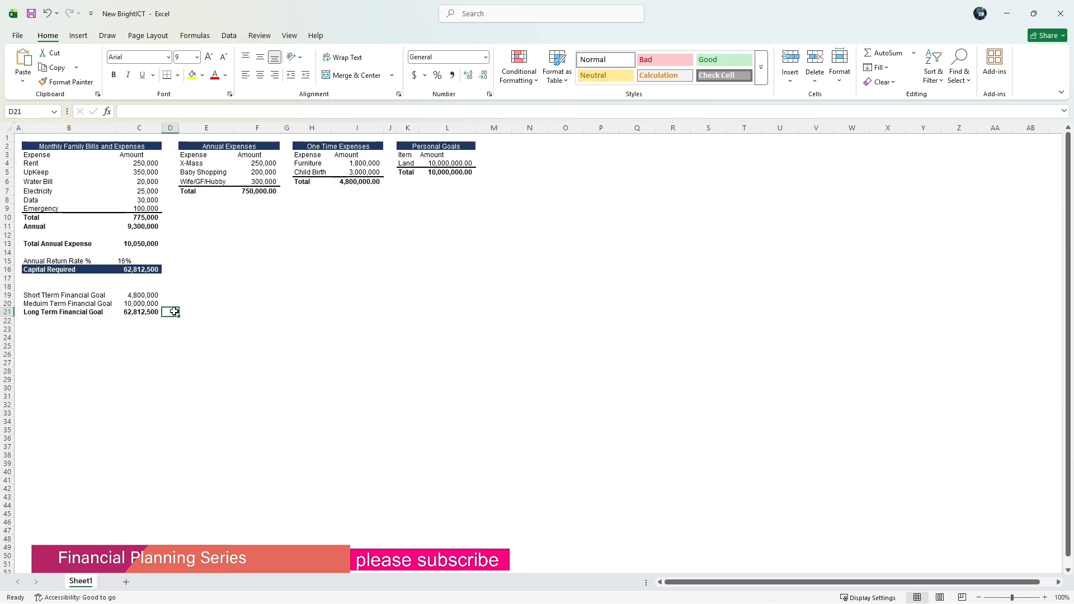
type("1")
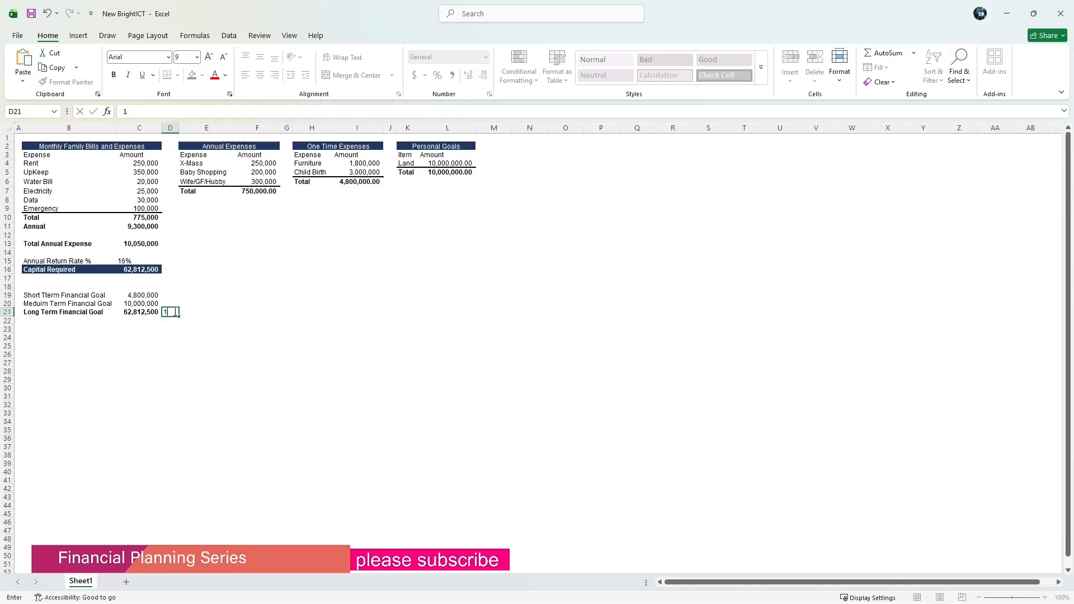
type("0+ Years")
left_click(165, 303)
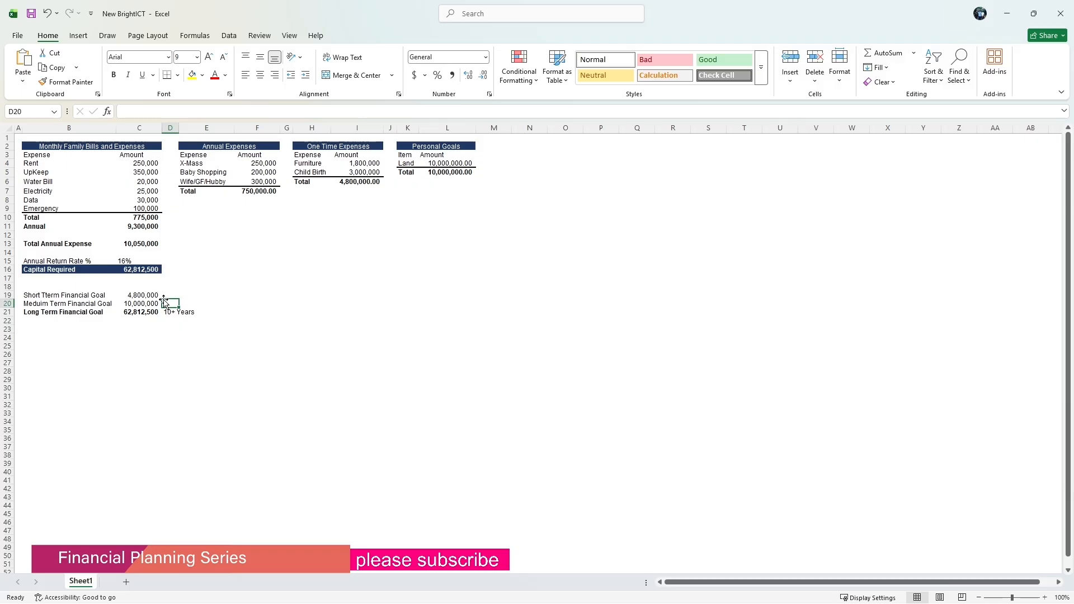
Enter 3+Years as the timeframe in D20.
type("3")
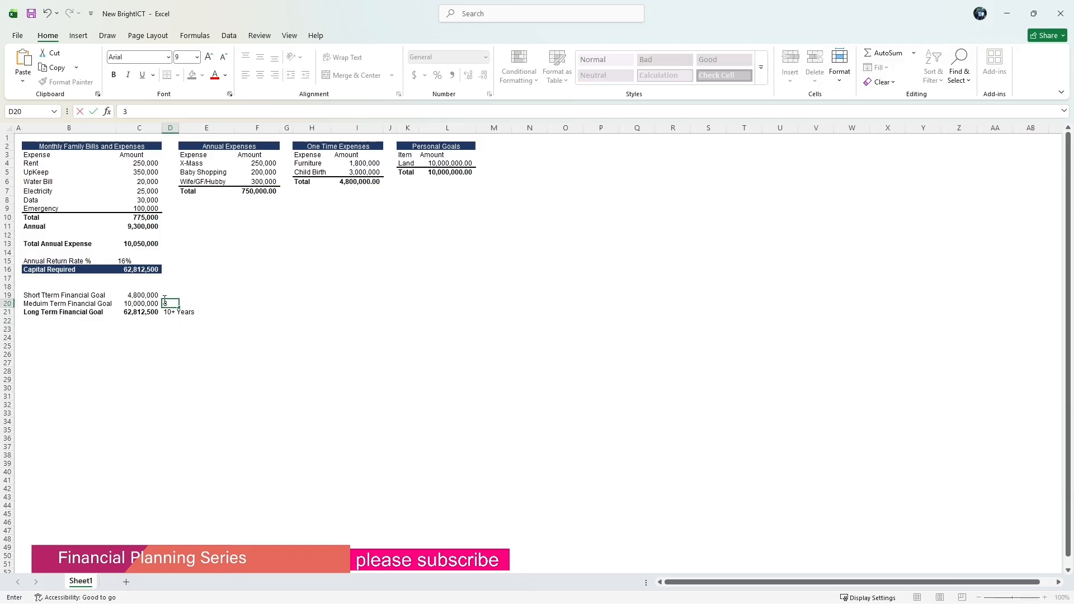
type("+Years")
left_click(171, 293)
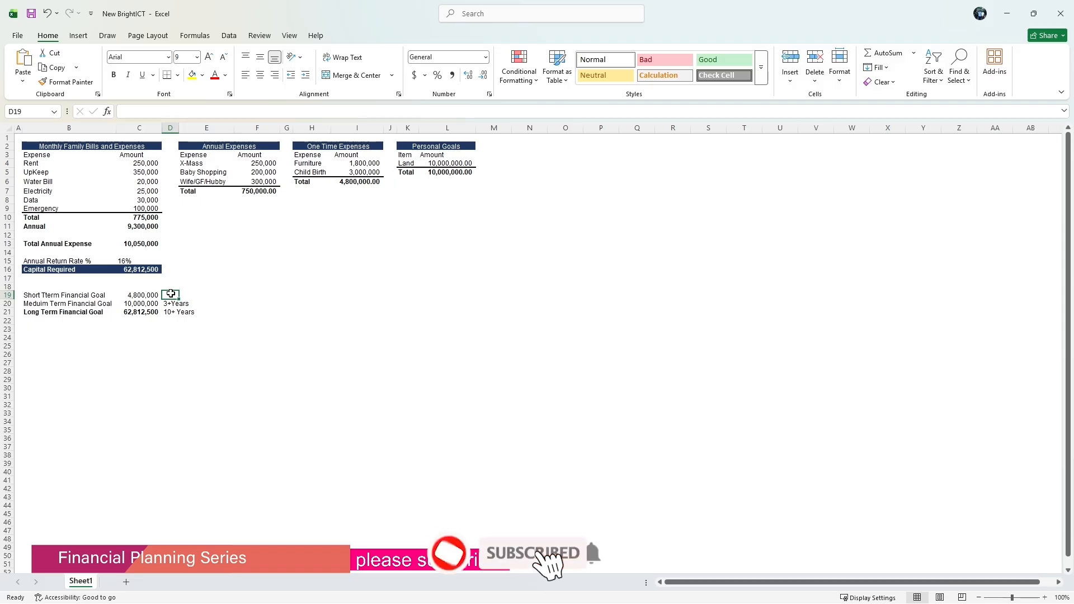
Enter 6+ Years as the timeframe in D19.
type("1")
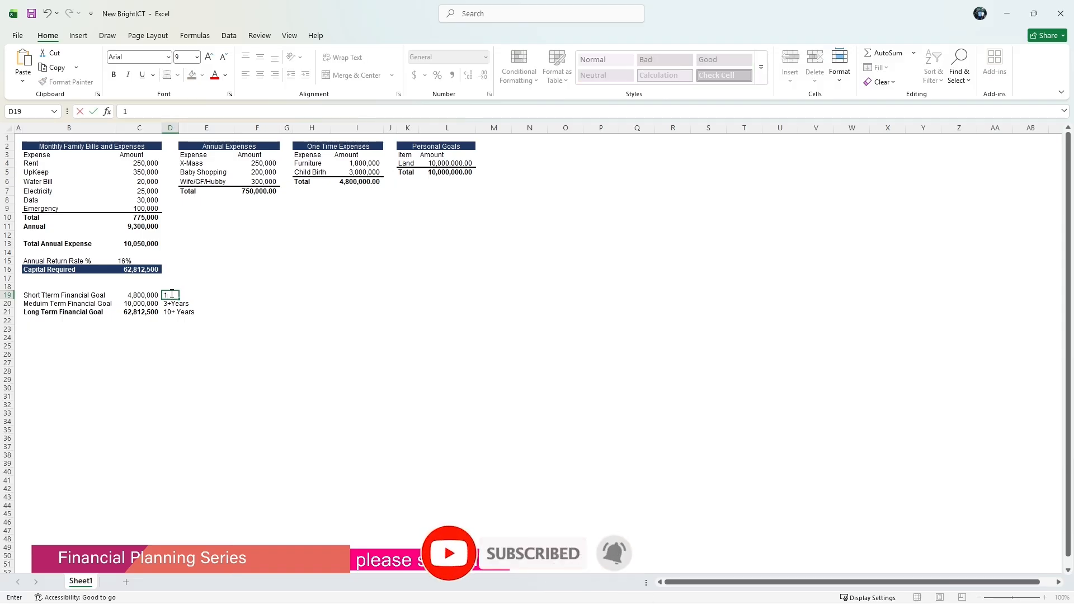
key("BackSpace")
type("6+")
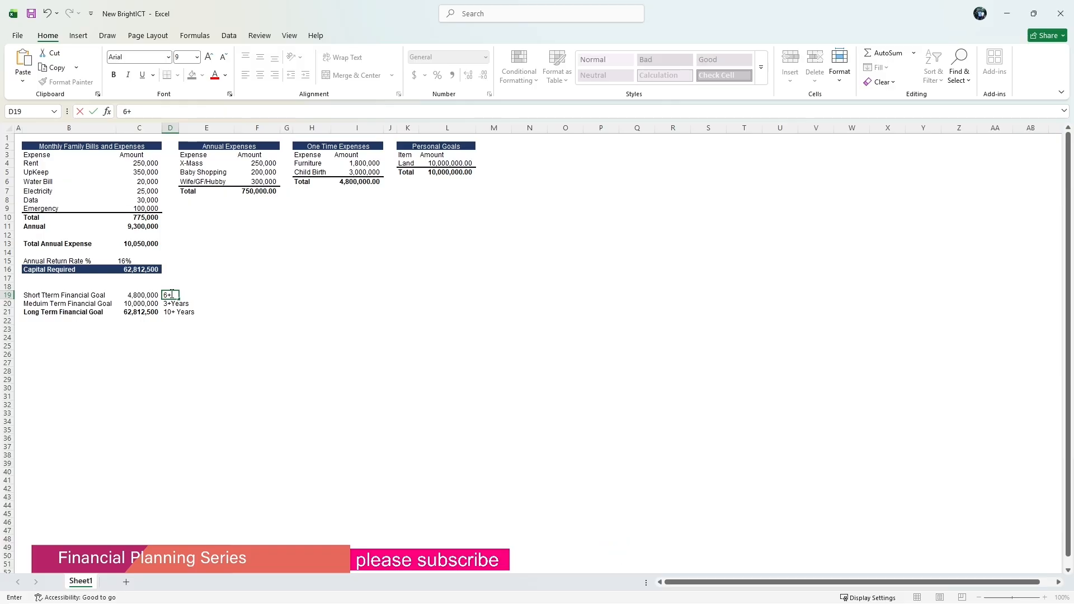
type(" Years")
key("Return")
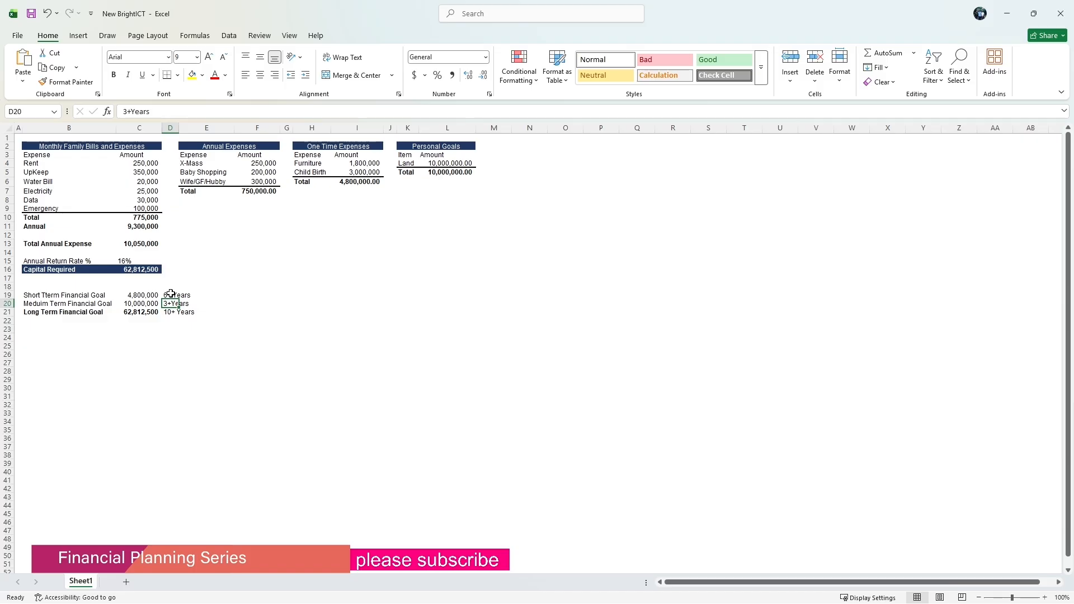
Enter the heading Long Term Financial Plan in B23.
left_click(66, 329)
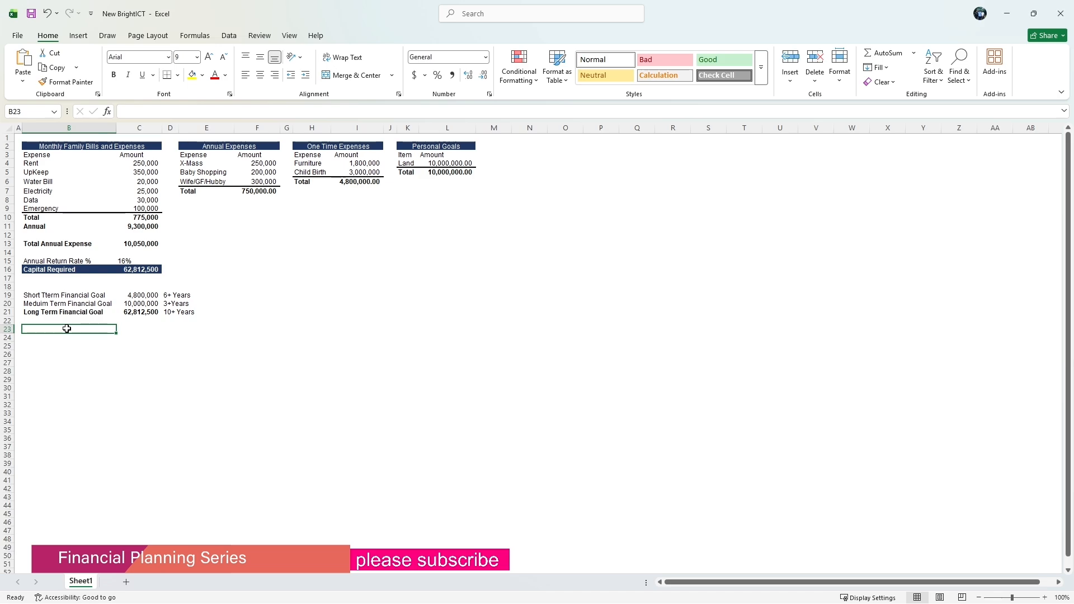
type("Mon")
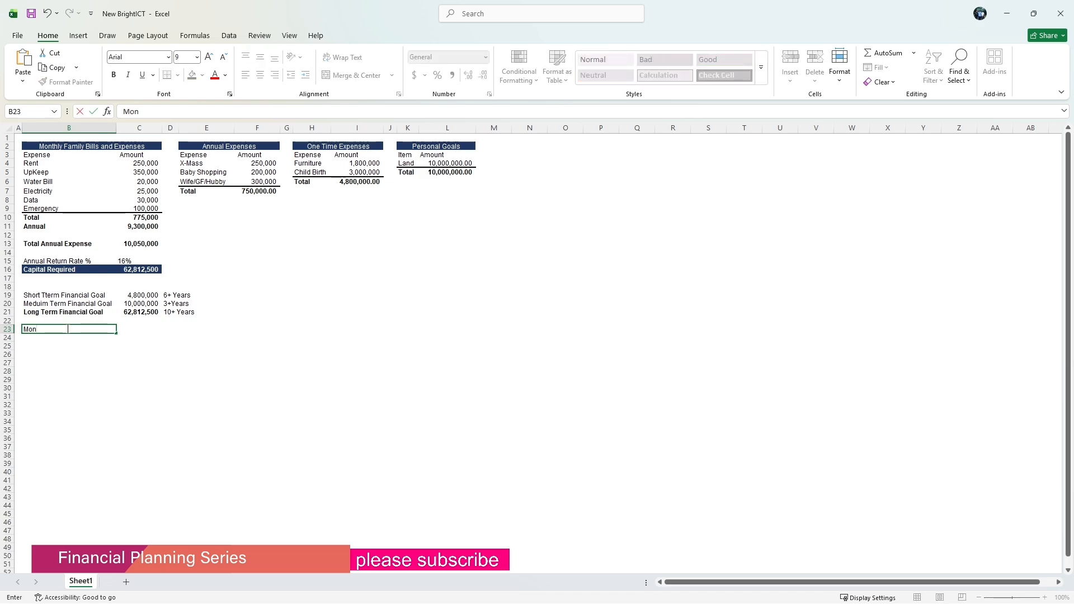
type("th")
key("BackSpace")
key("BackSpace")
key("BackSpace")
key("BackSpace")
type("Lo")
type("in")
type("anci")
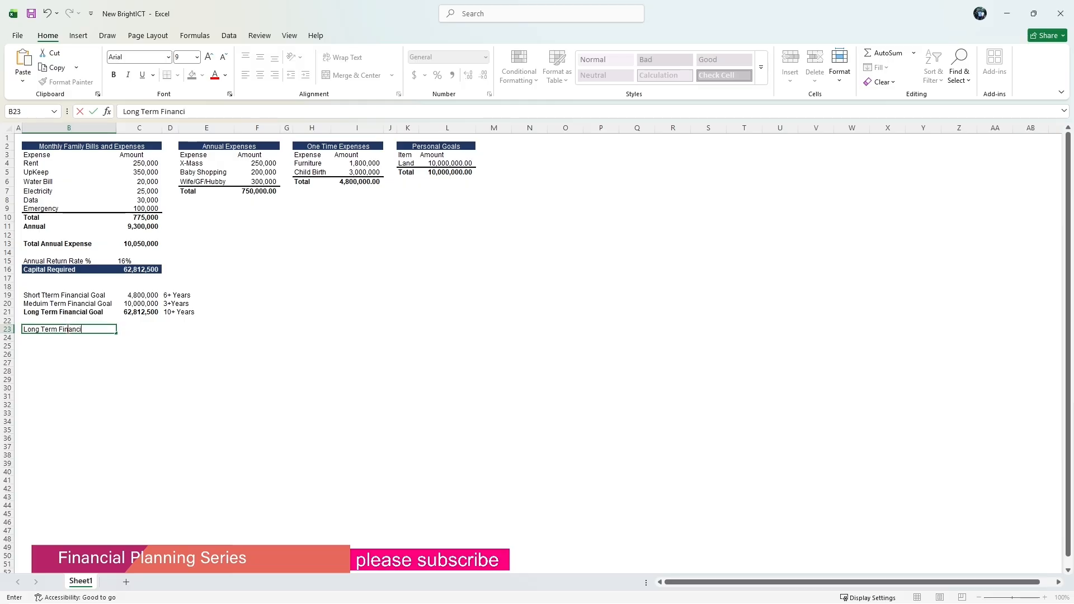
type("al Plan")
left_click(91, 353)
Enter the label Monthly Savings in B24.
left_click(53, 339)
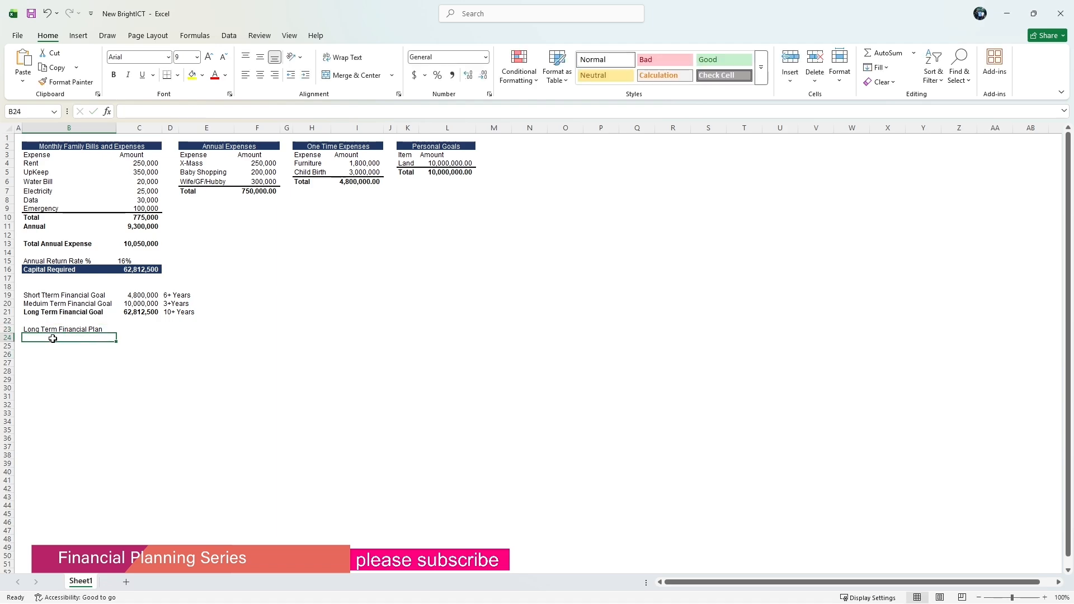
type("Mont")
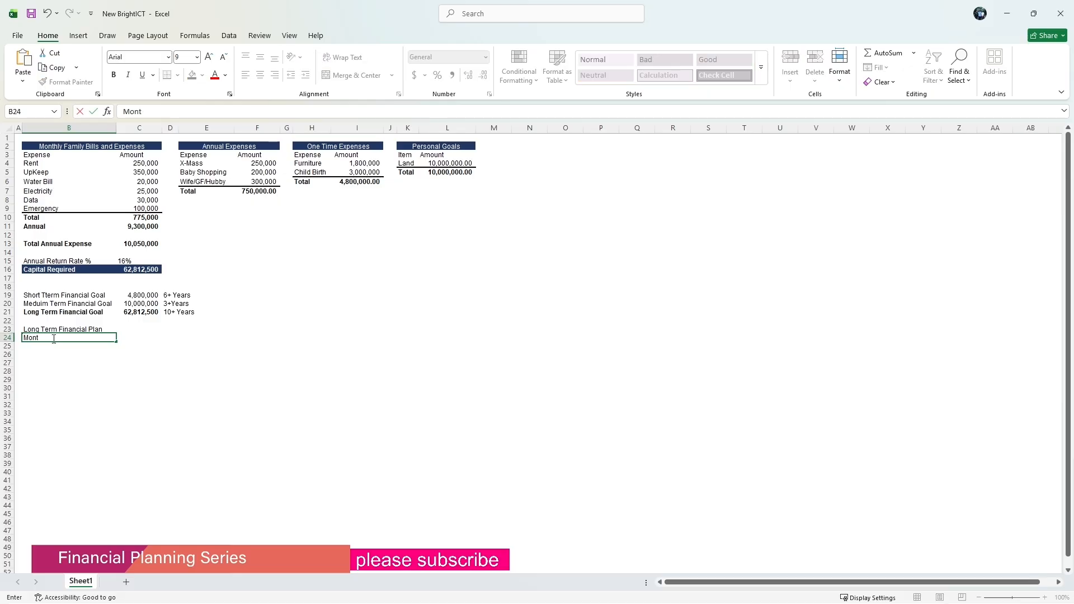
type("hly Savings")
left_click(50, 345)
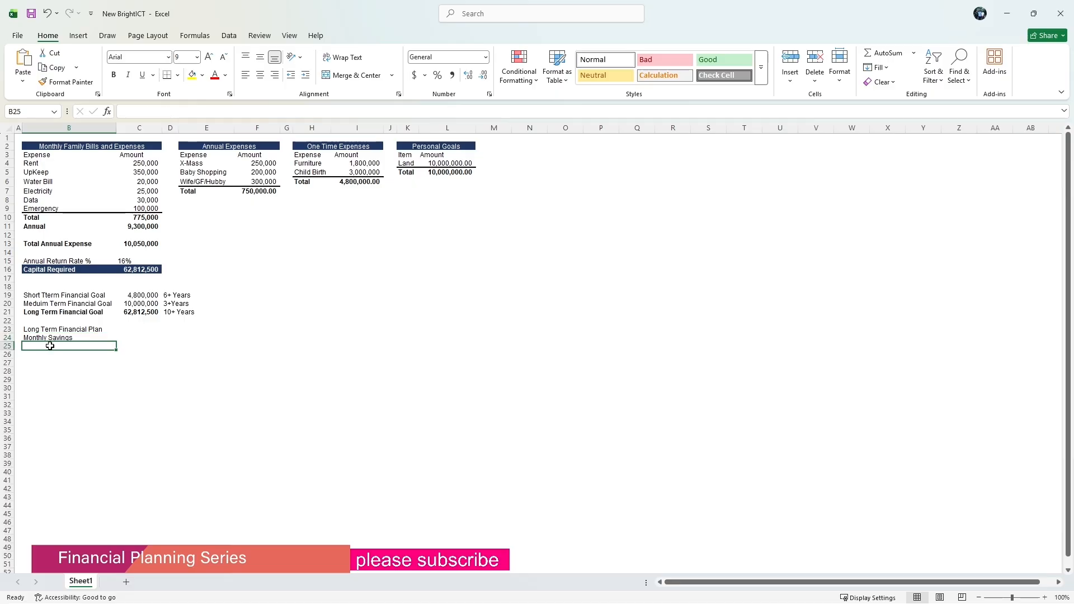
Enter the label Annual Saving in B25.
type("A")
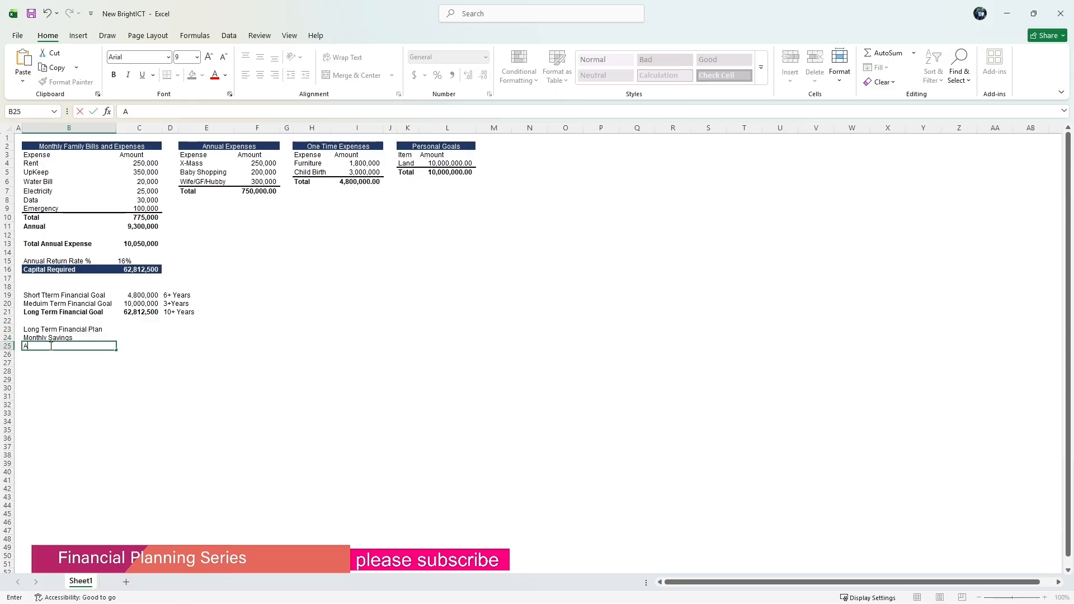
type("nnual Saving")
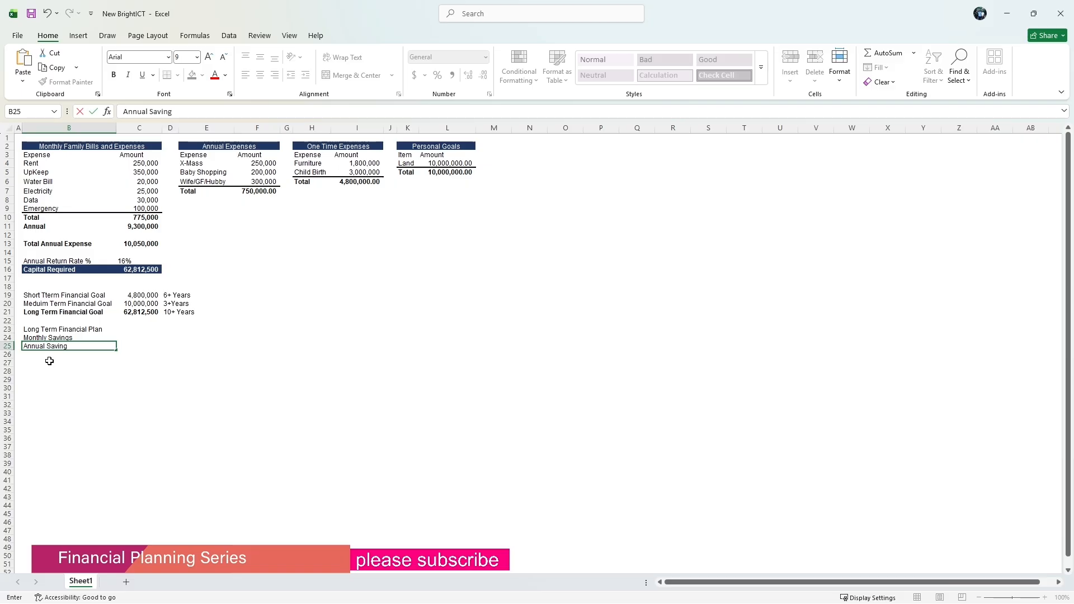
left_click(48, 358)
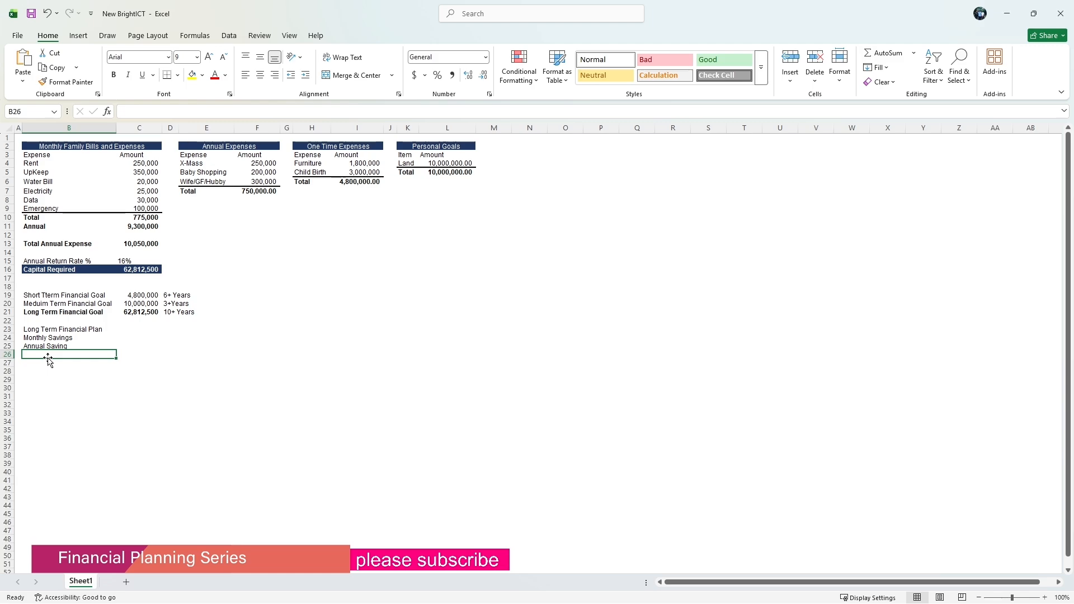
Enter the label Number Of Years in B26.
type("N")
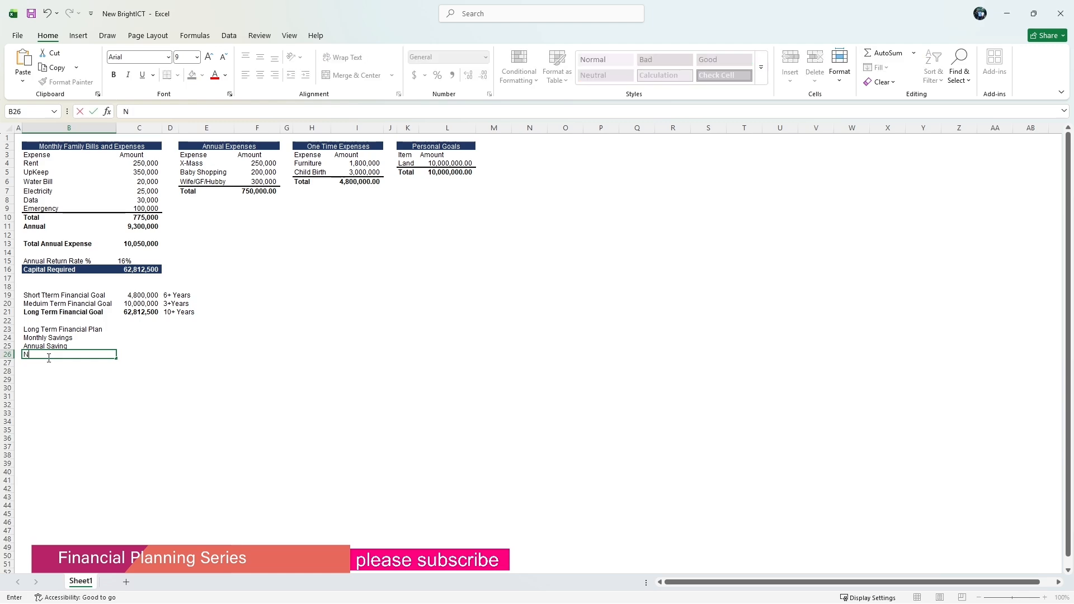
type("um")
type("ber Of Years")
key("Return")
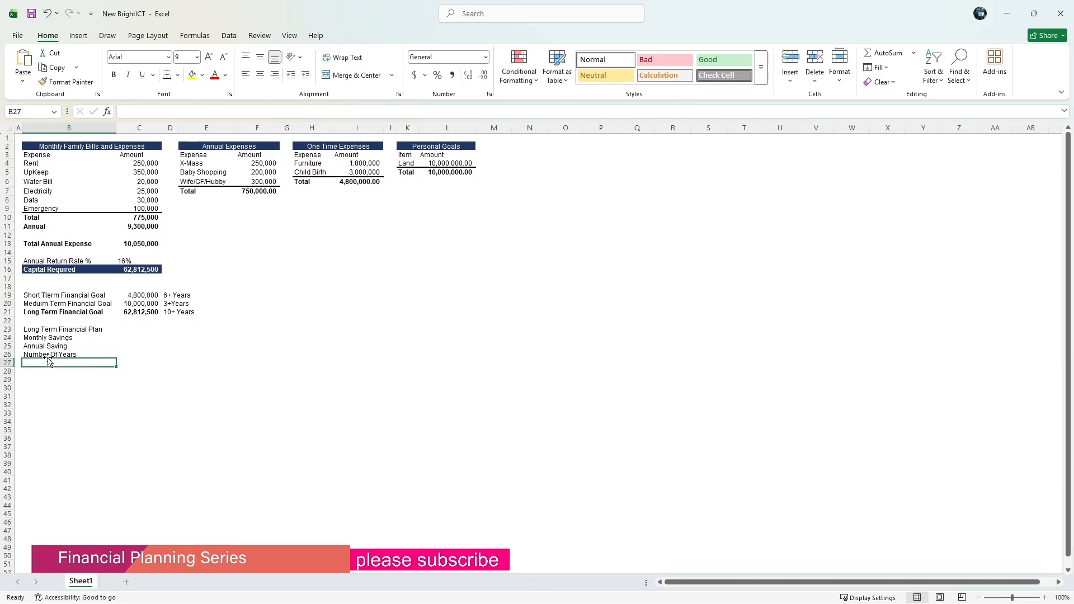
Add a thick bottom border under the Long Term Financial Plan heading across B23:C23.
left_click_drag(38, 330, 140, 330)
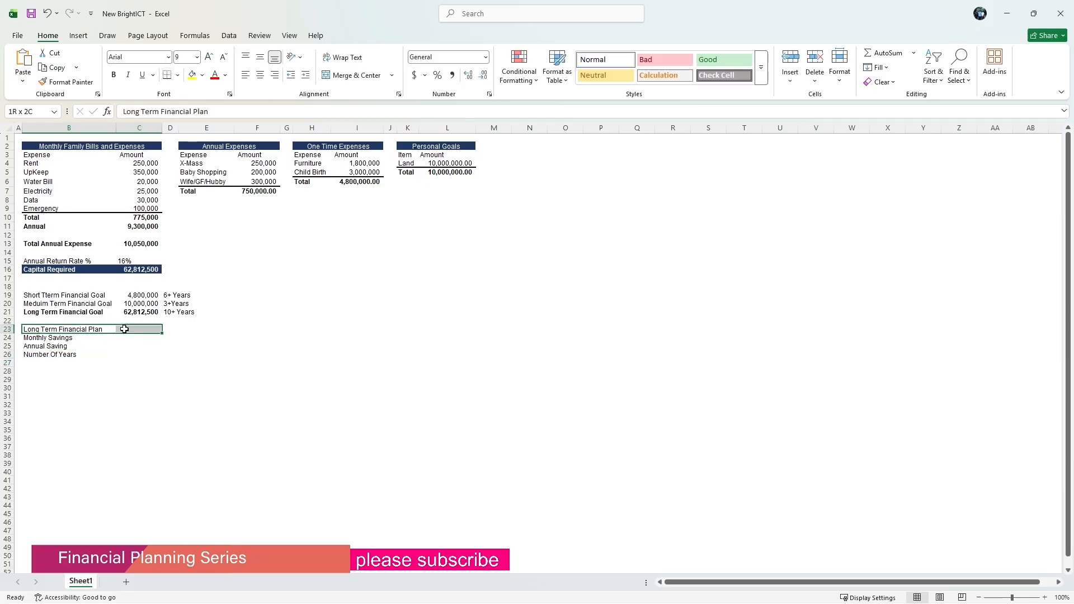
left_click(177, 75)
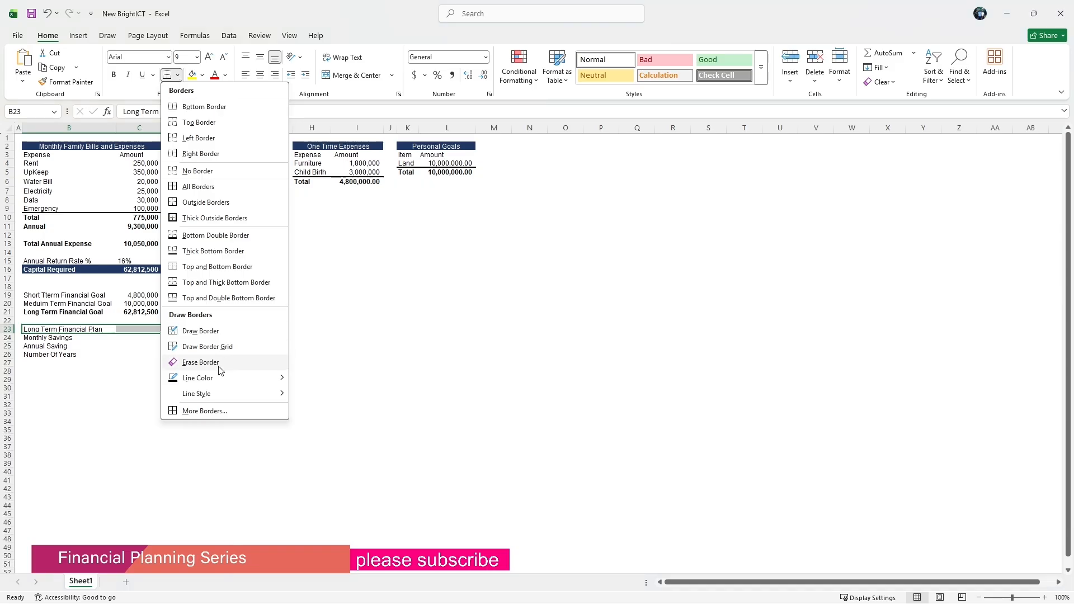
left_click(226, 410)
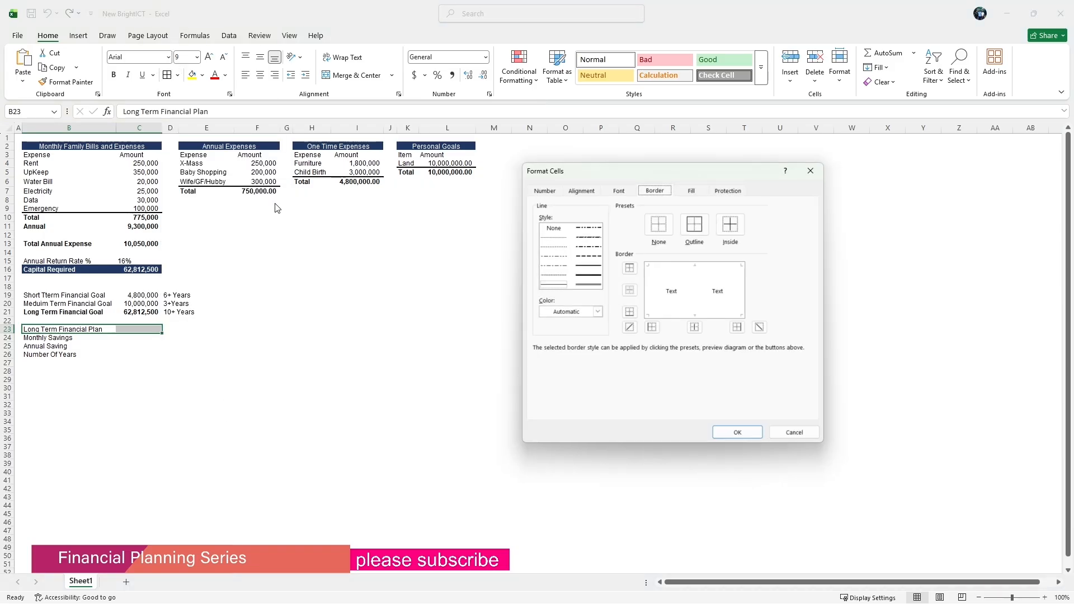
left_click(580, 266)
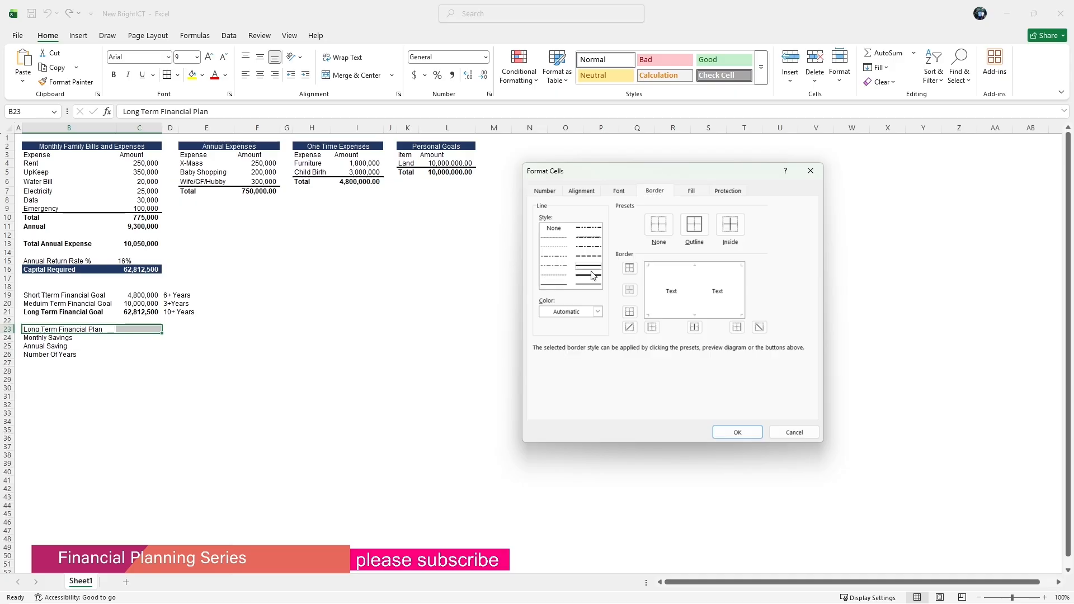
left_click(632, 314)
left_click(739, 435)
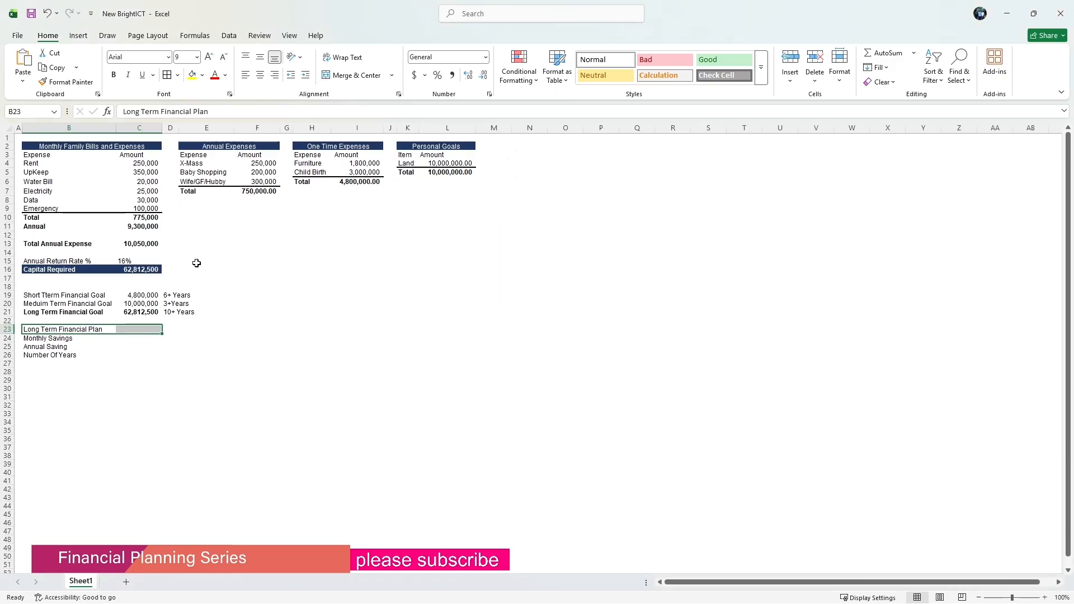
Enter 200,000 as the monthly savings amount in C24.
left_click_drag(185, 339, 207, 348)
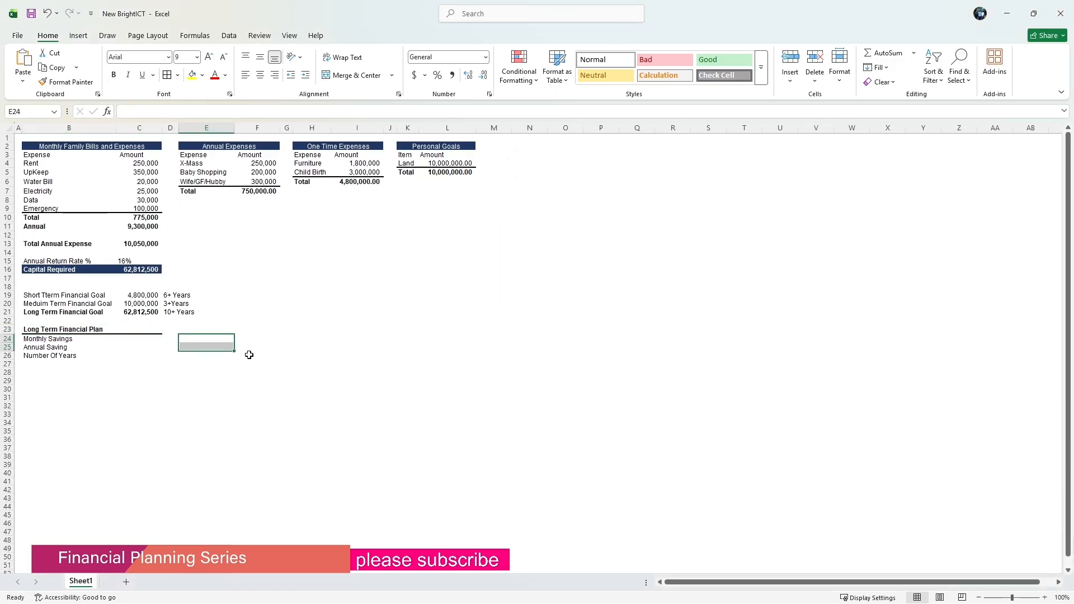
left_click(253, 346)
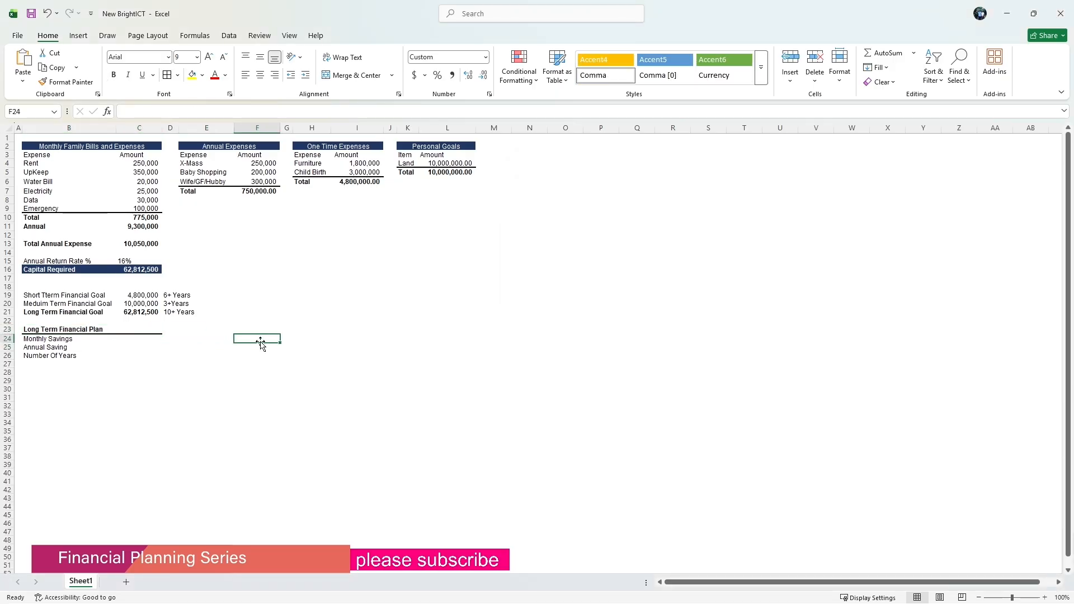
left_click(133, 341)
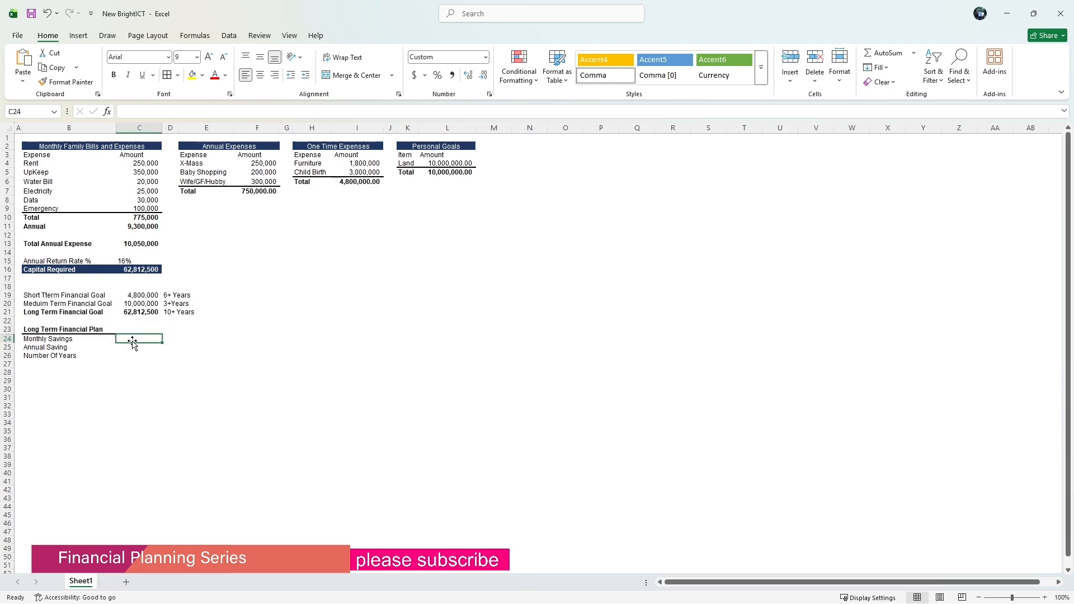
type("2")
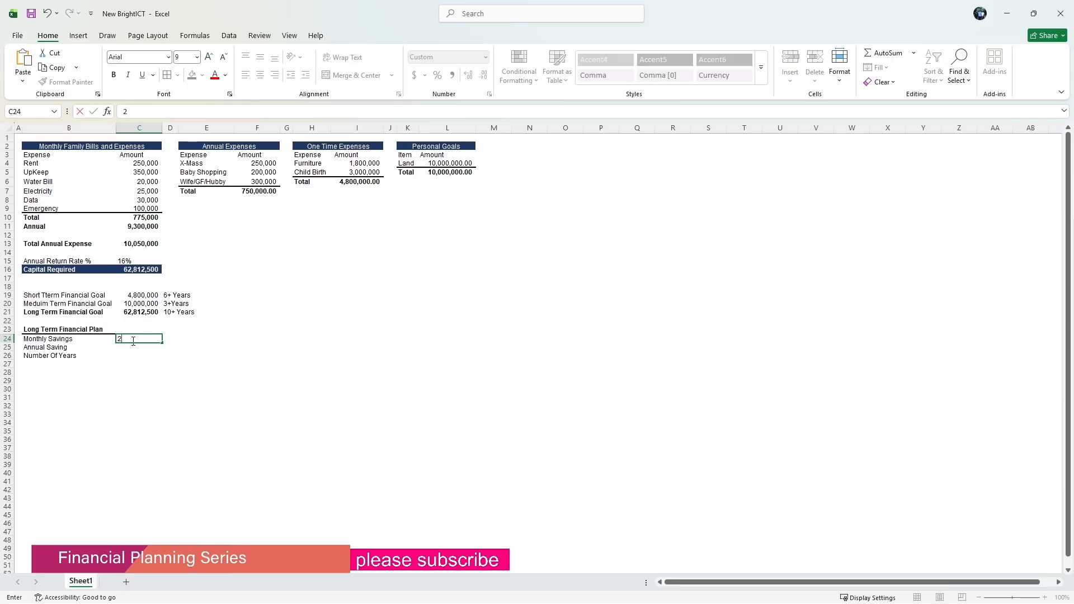
type("00000")
key("Return")
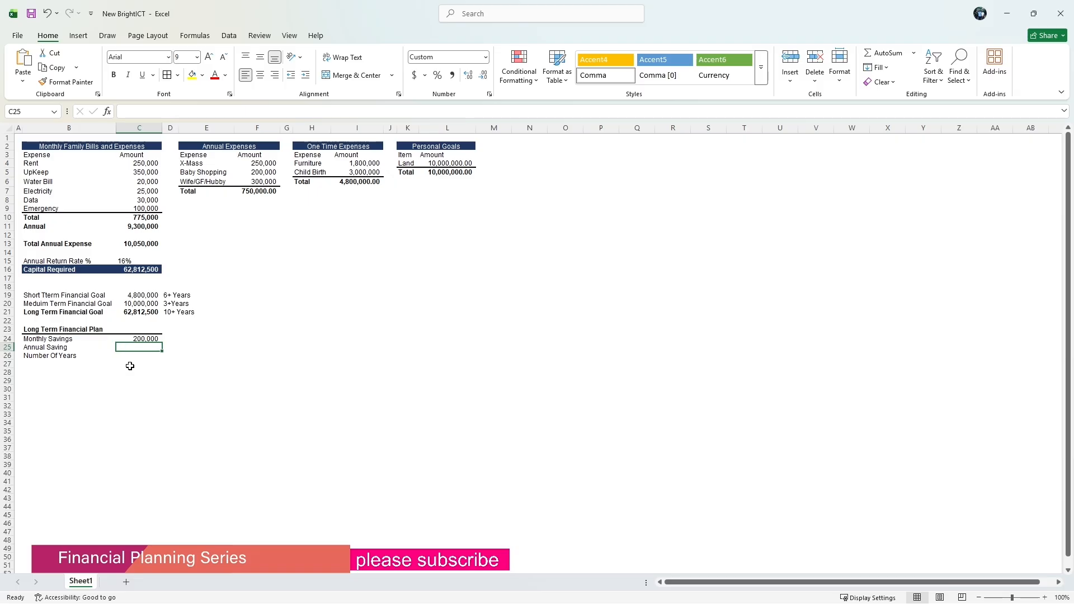
Calculate the annual saving in C25 as the monthly savings in C24 times 12.
type("=")
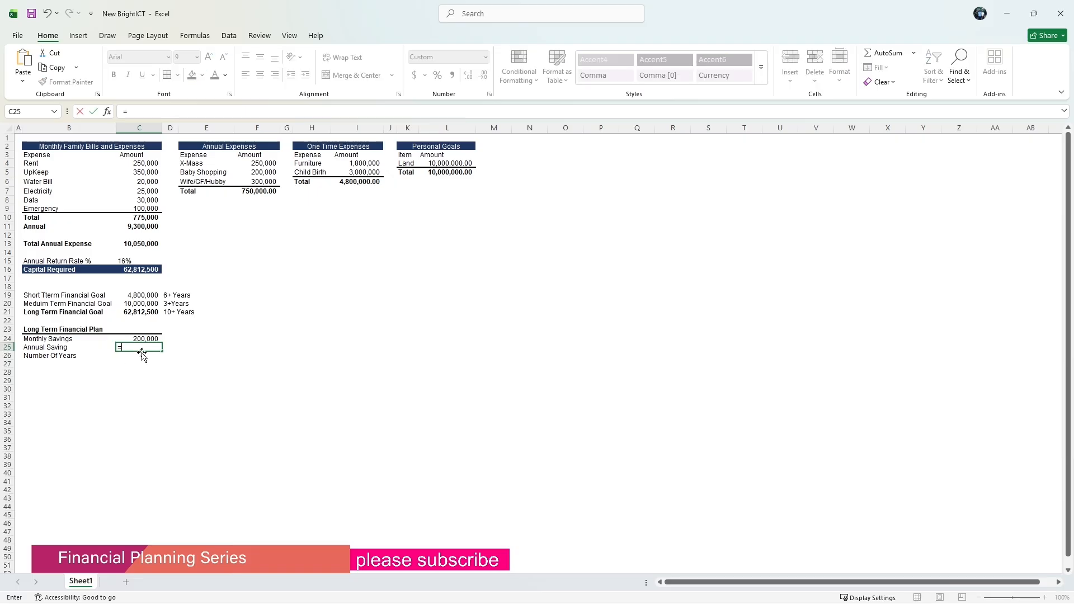
left_click(143, 339)
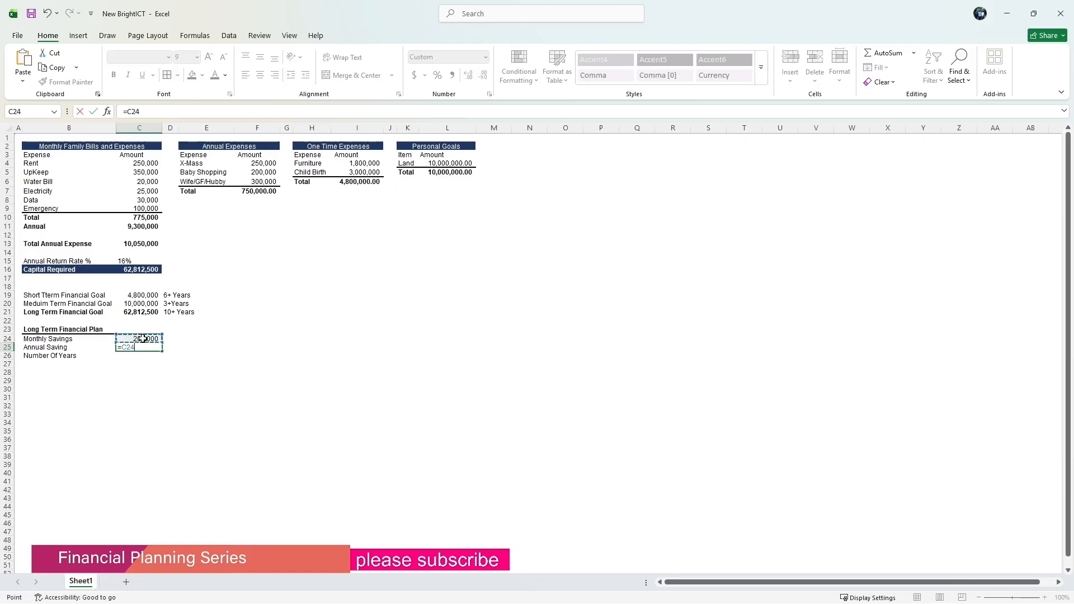
type("*12")
key("Return")
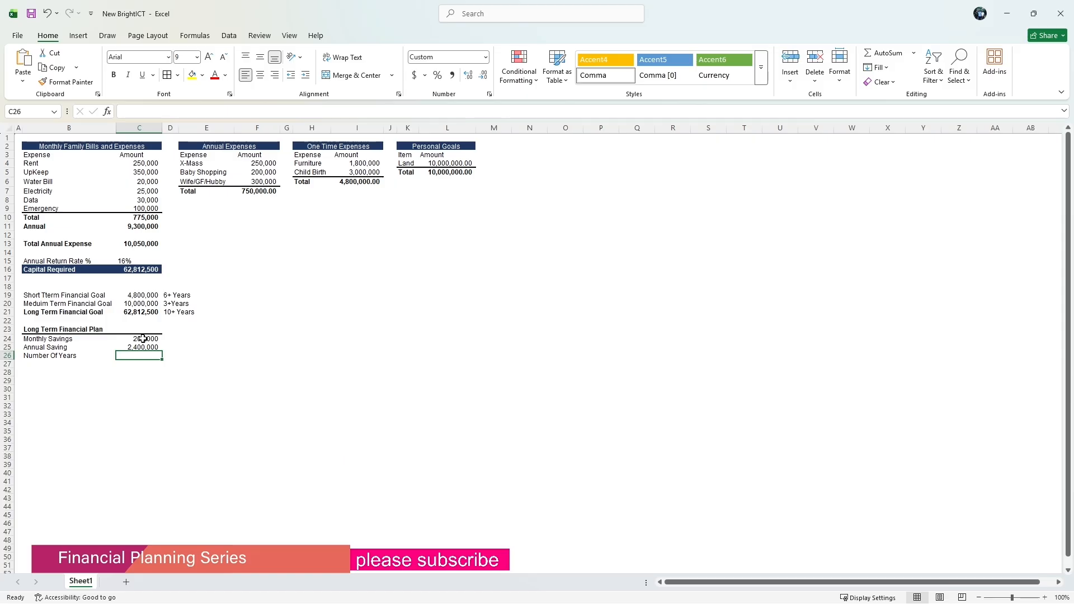
Calculate the number of years in C26 by dividing the Long Term Financial Goal in C21 by the annual saving in C25.
type("=")
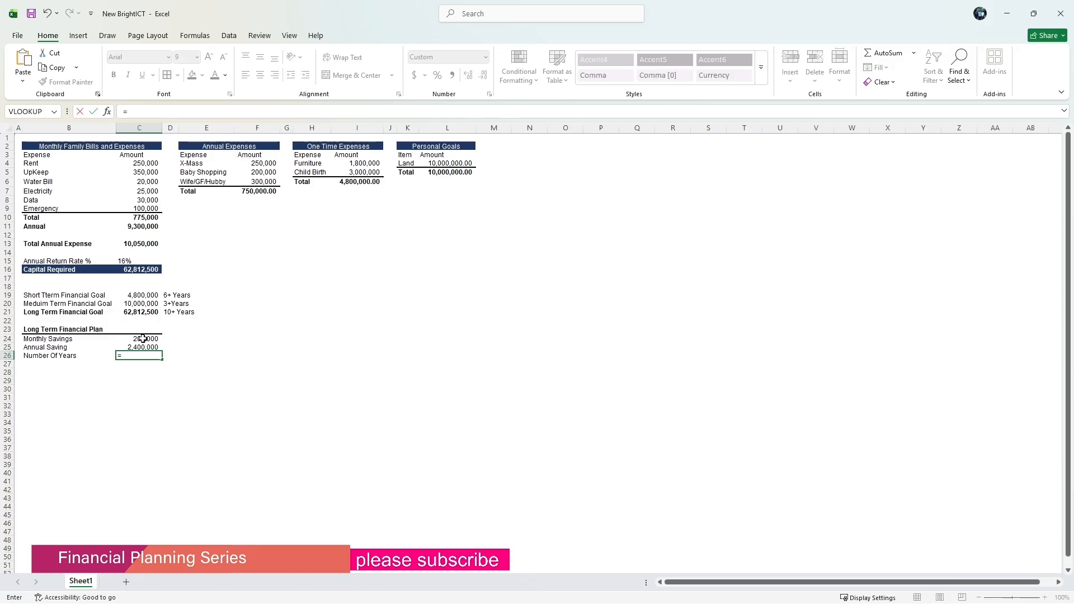
left_click(134, 312)
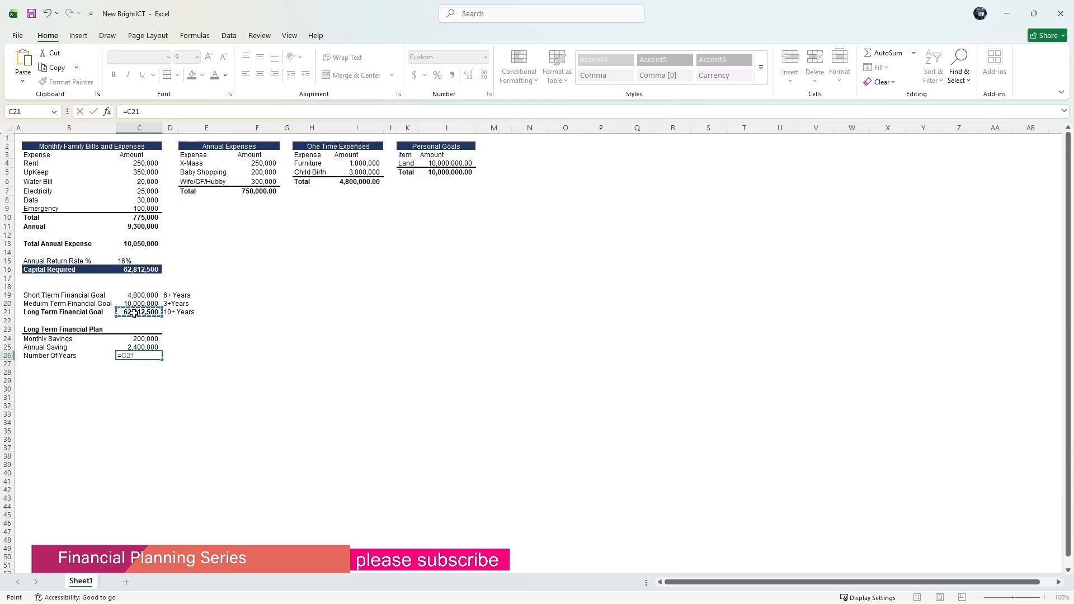
type("/")
left_click(134, 347)
key("Return")
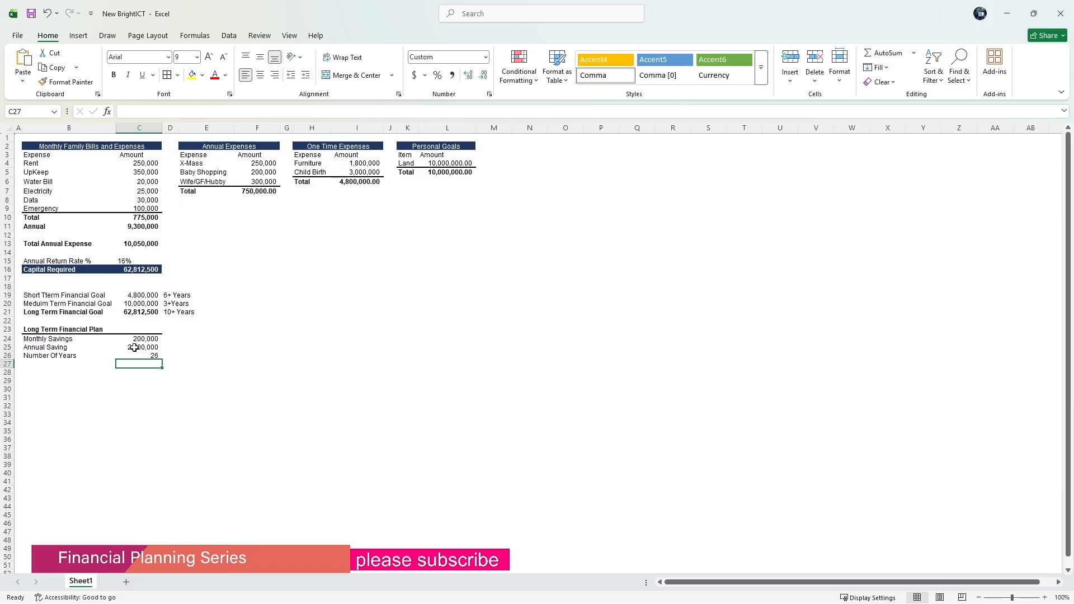
Change the monthly savings in C24 to 300,000.
left_click(137, 340)
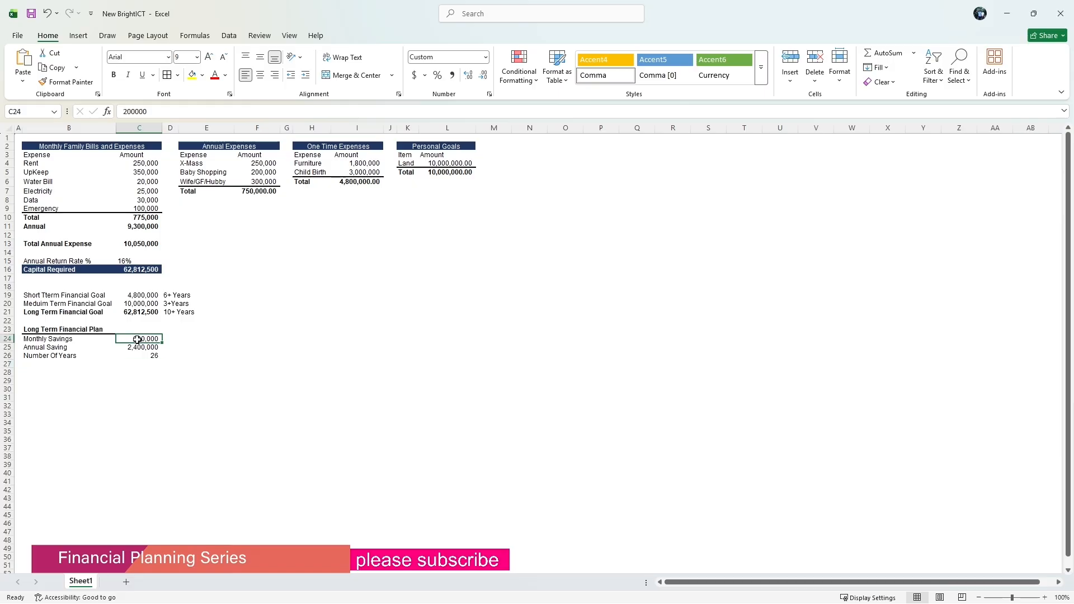
type("3")
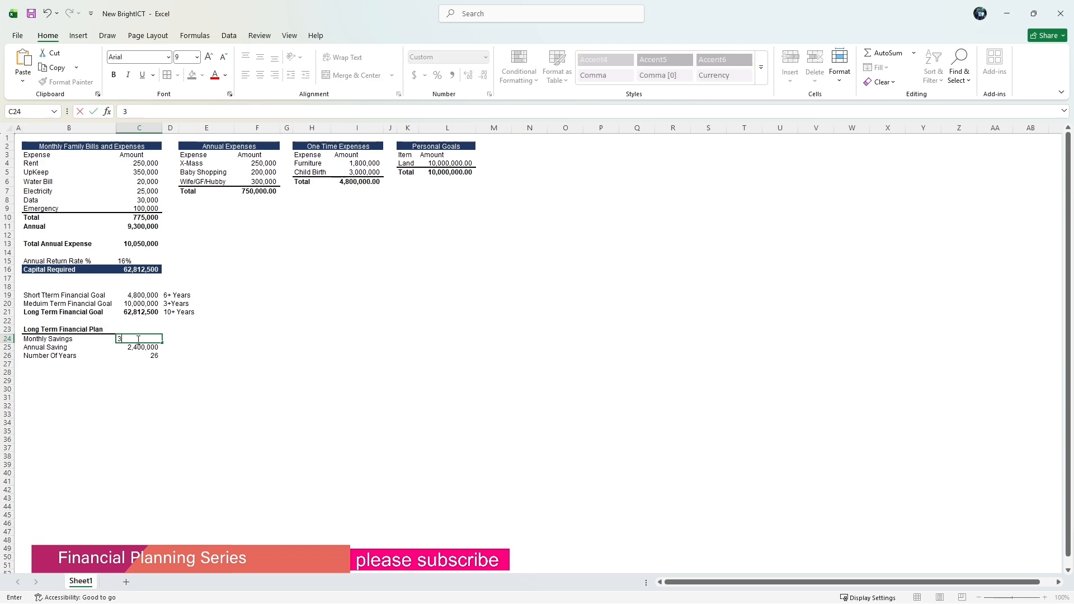
type("00,")
type("00000")
key("Return")
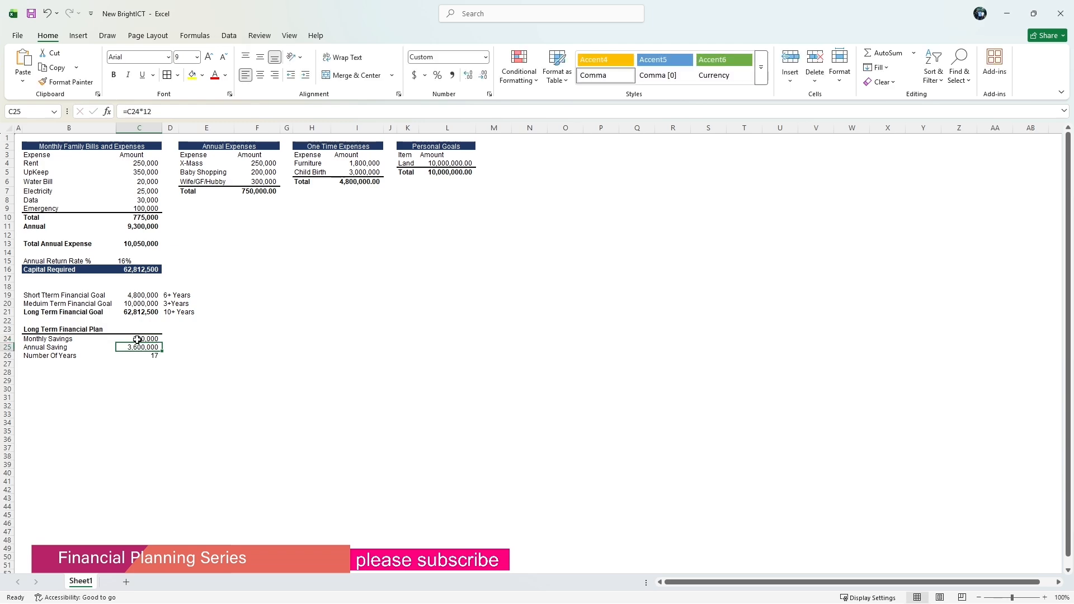
Change the monthly savings in C24 to 50,000.
left_click(137, 339)
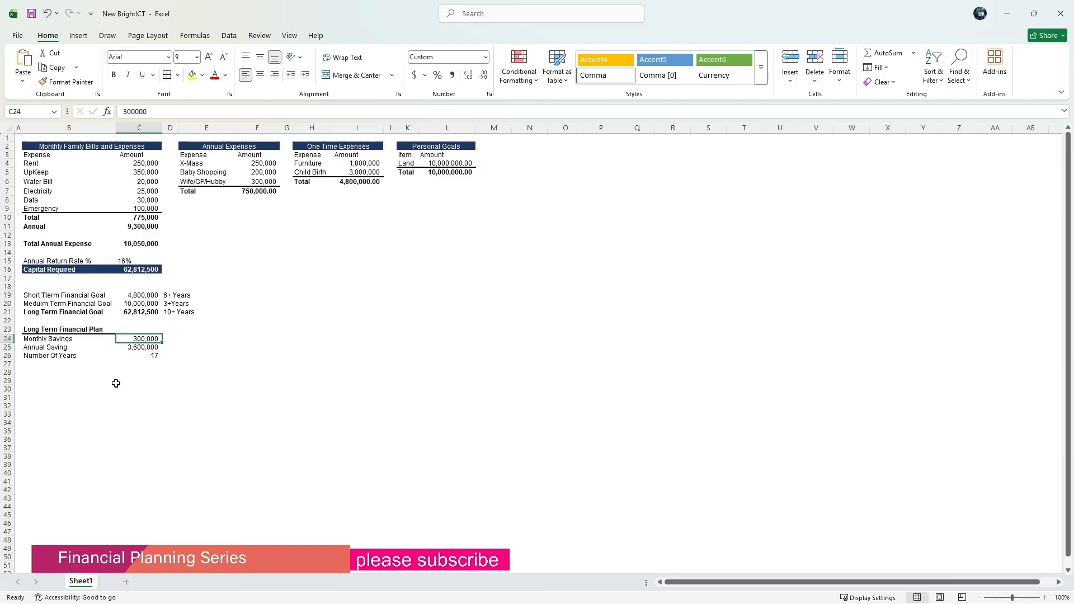
type("2")
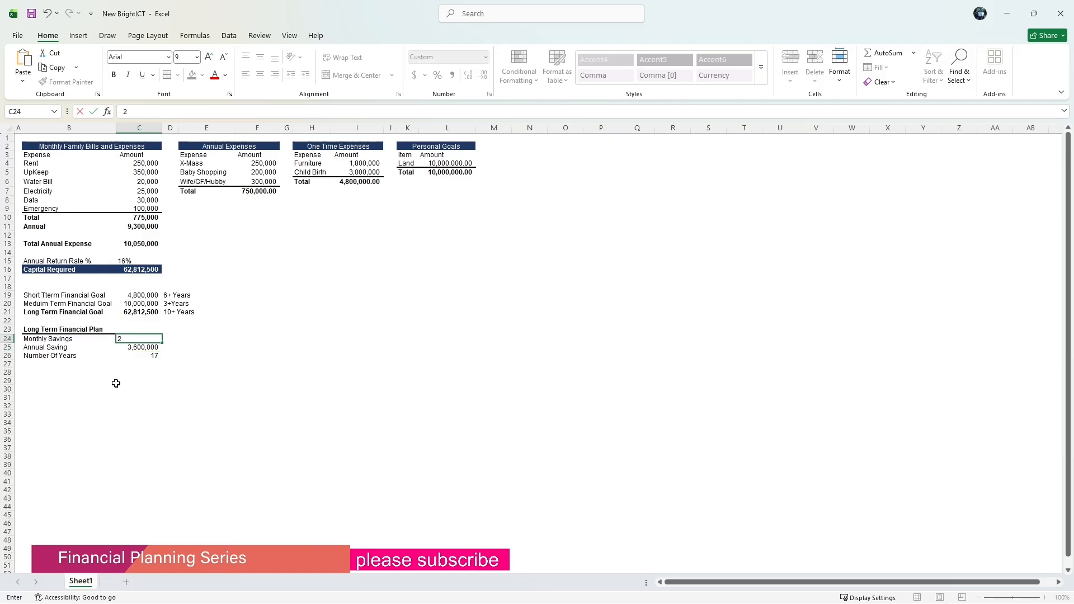
type("00")
key("BackSpace")
key("BackSpace")
key("BackSpace")
type("500")
key("Return")
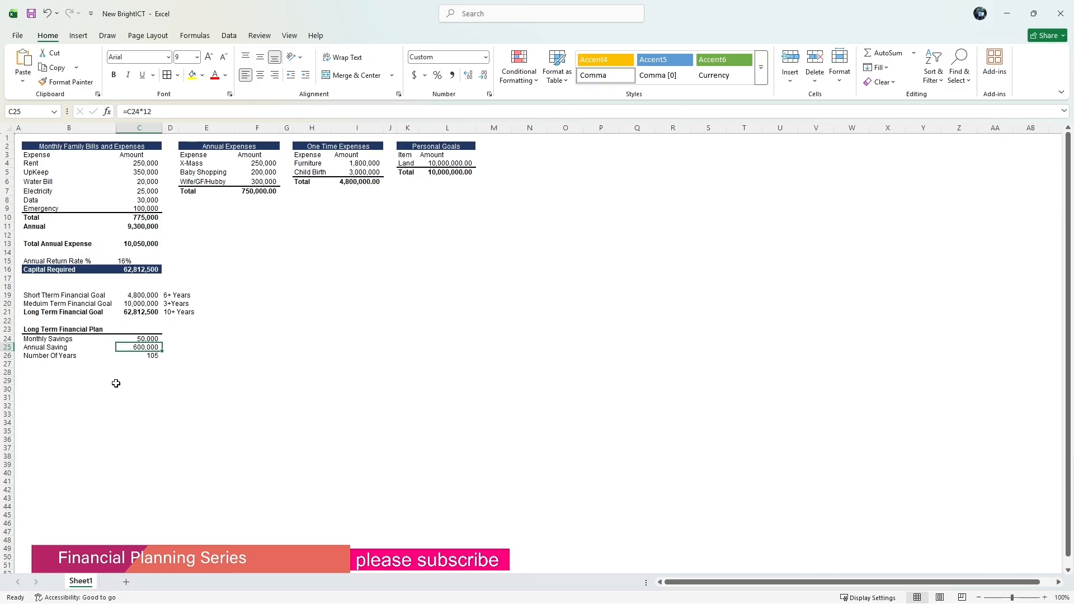
Change the monthly savings in C24 to 200,000.
key("Up")
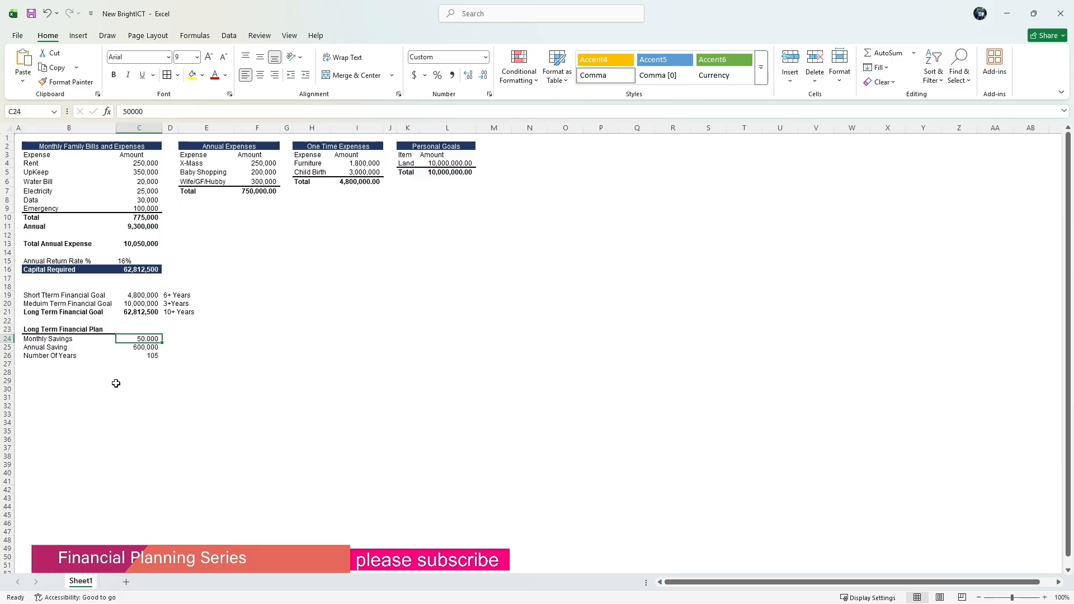
key("BackSpace")
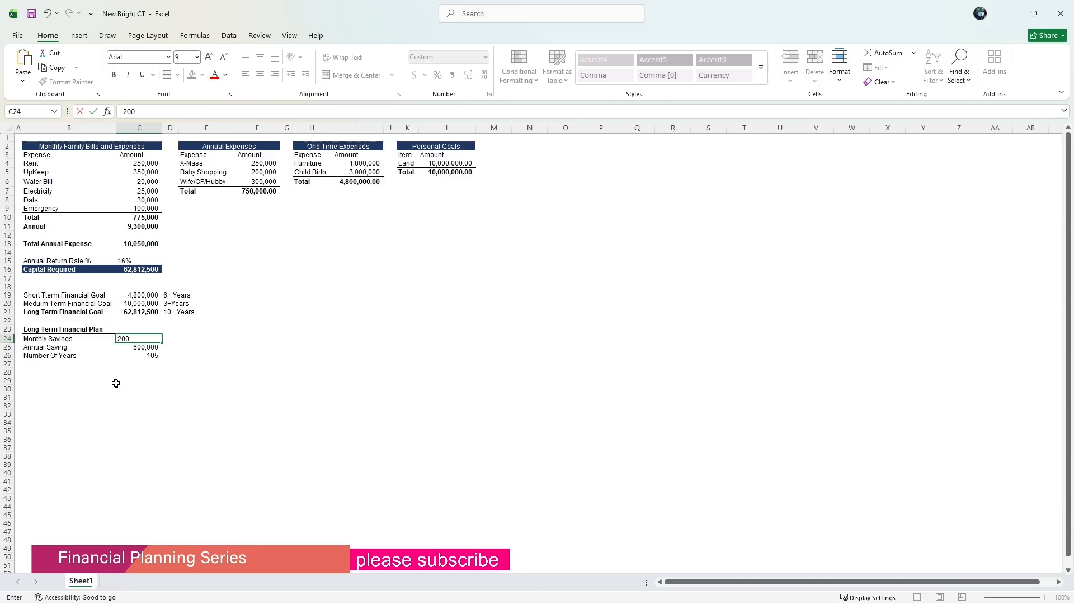
key("Return")
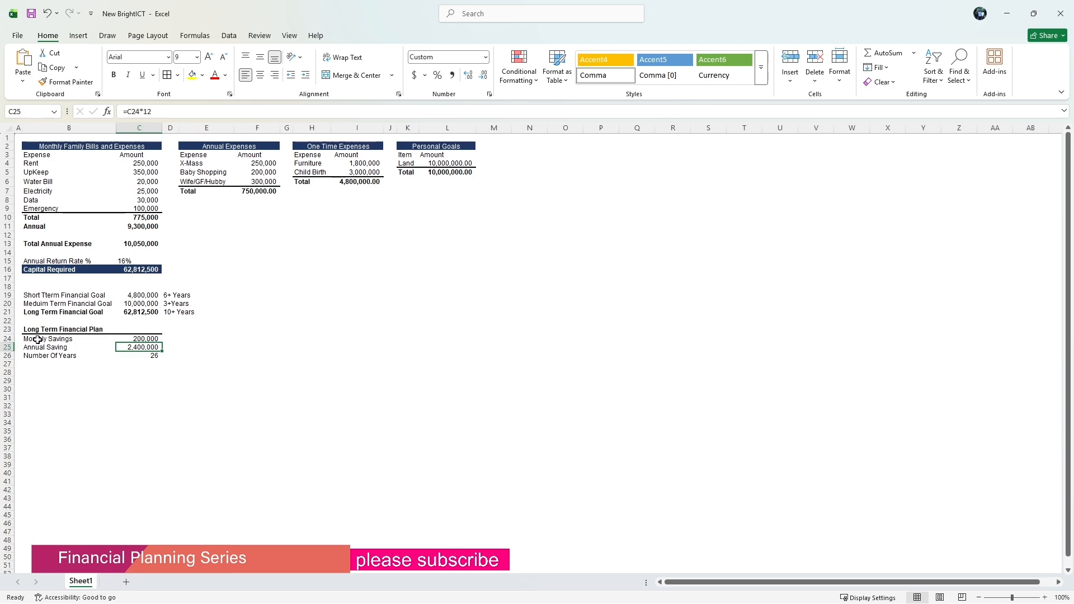
left_click_drag(37, 340, 139, 356)
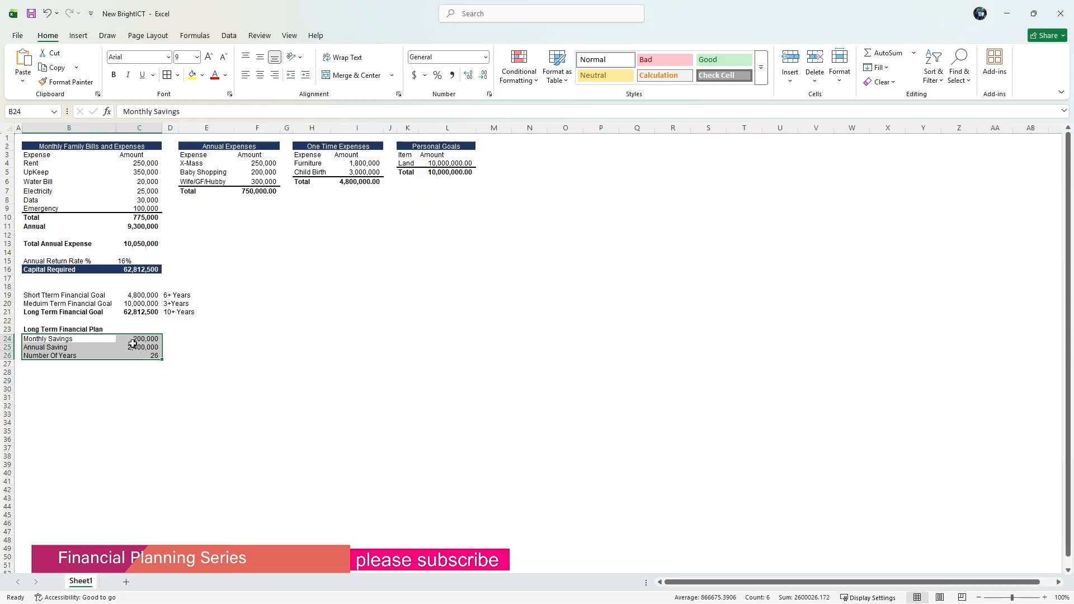
right_click(132, 343)
left_click(162, 53)
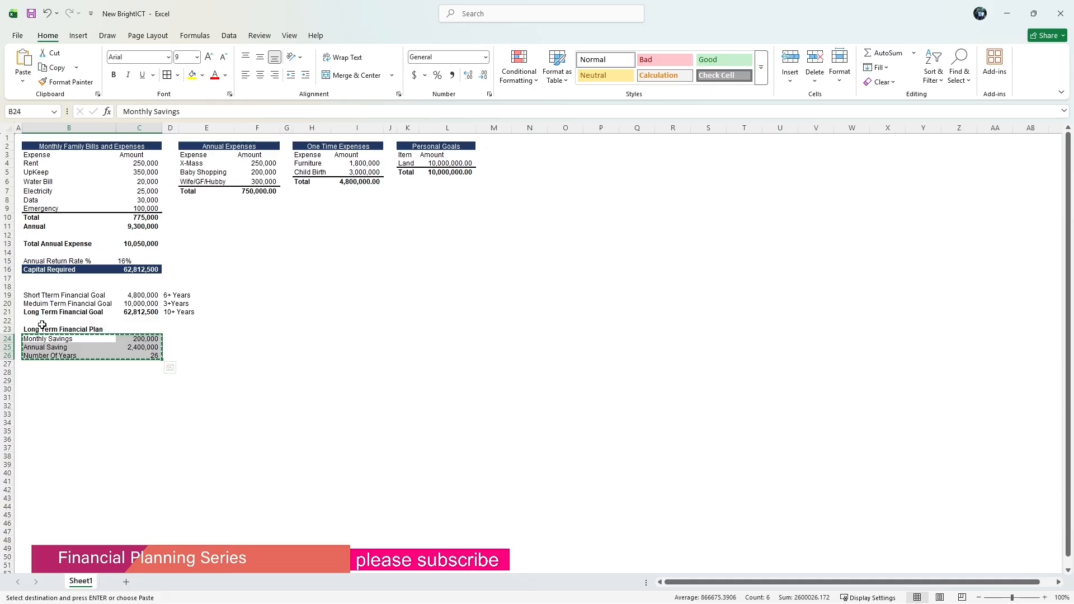
Copy the Long Term Financial Plan block B23:C26 and paste it starting at B29.
left_click_drag(56, 330, 146, 354)
right_click(126, 341)
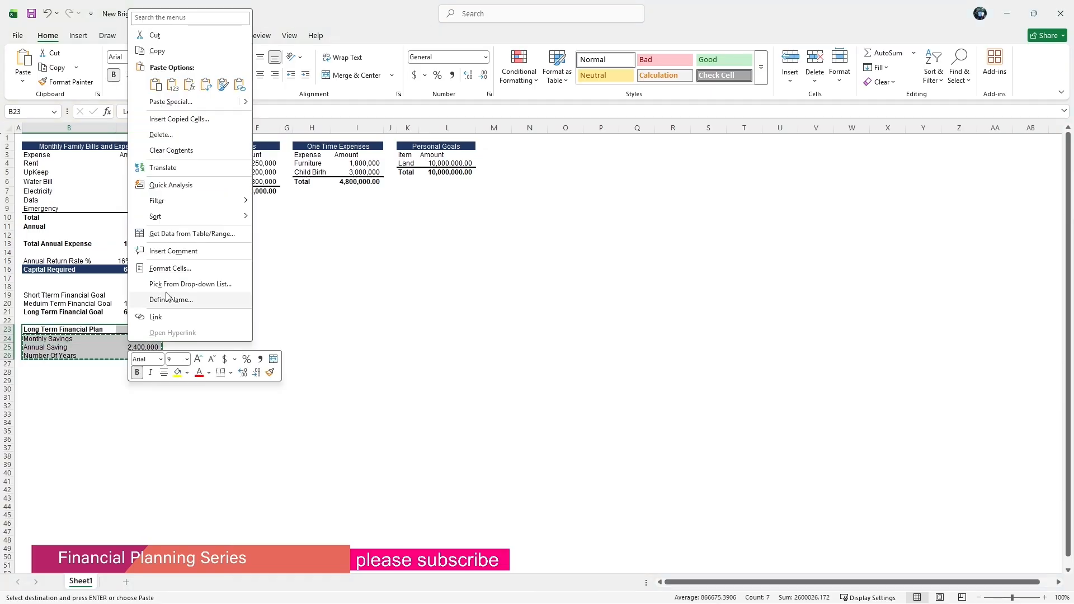
left_click(167, 55)
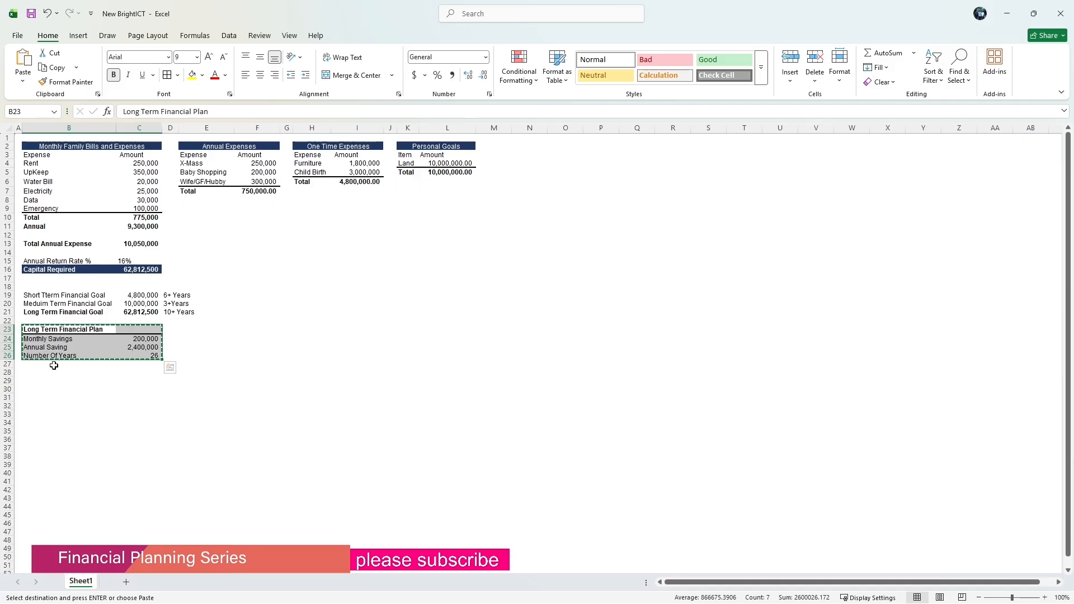
left_click(44, 380)
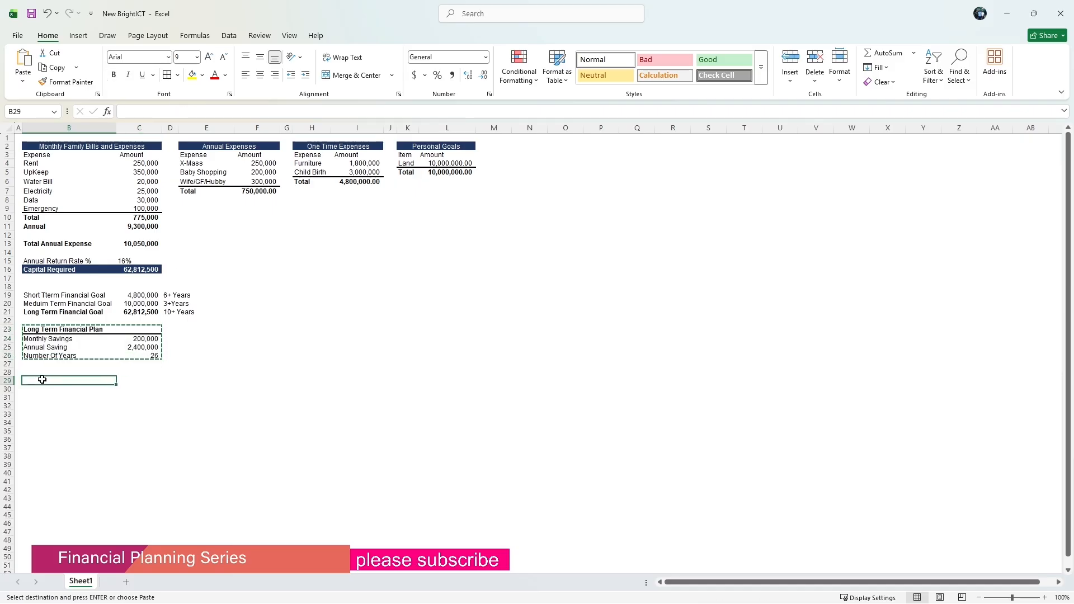
right_click(44, 381)
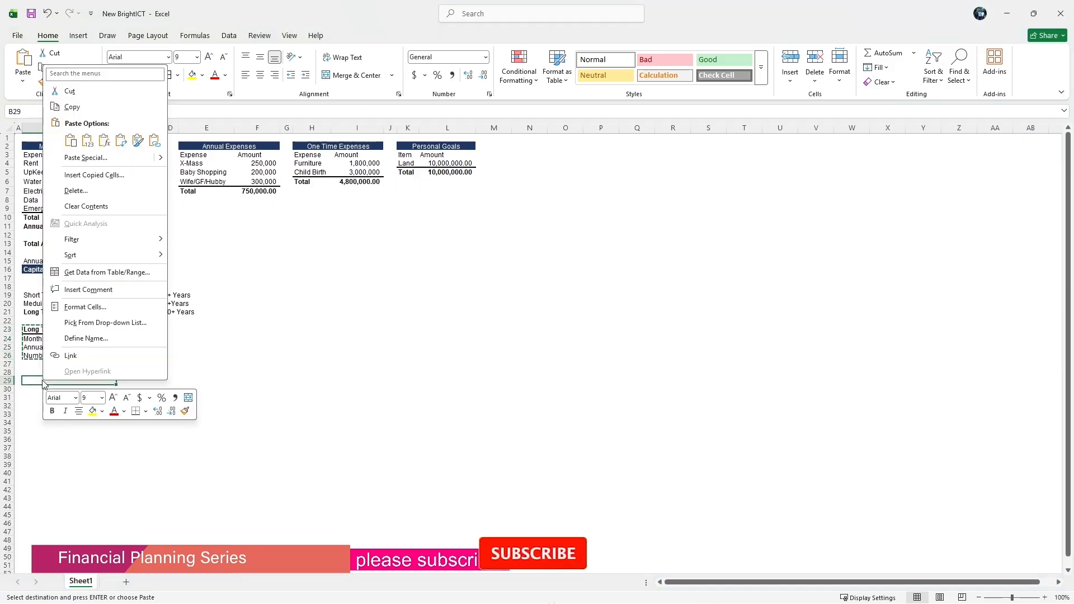
left_click(87, 142)
left_click(193, 406)
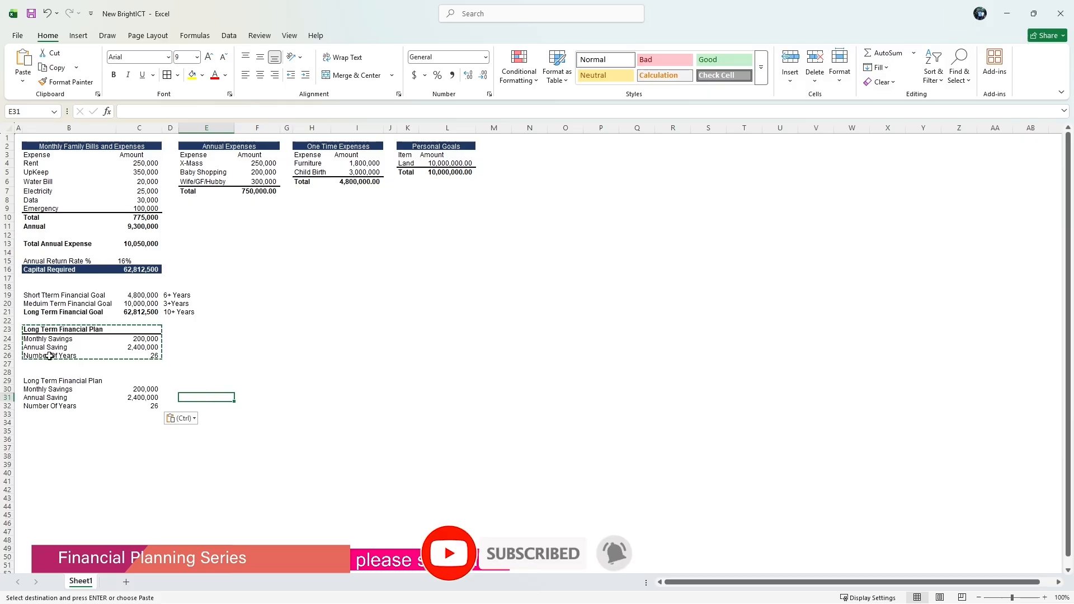
Copy the B23 heading and paste only its formats onto B29:C29 with Paste Special.
left_click(44, 330)
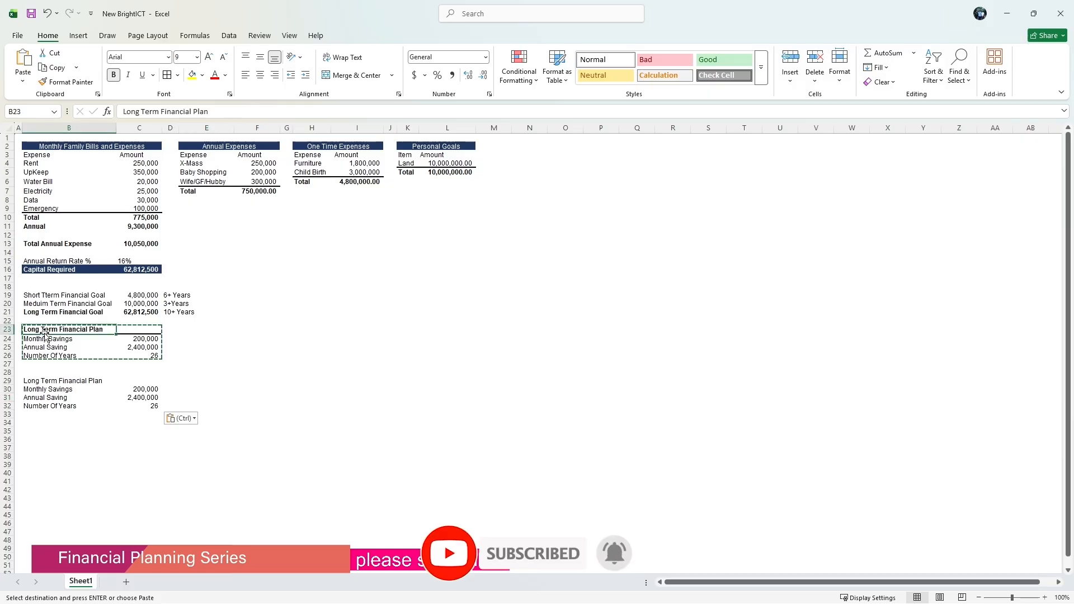
right_click(44, 334)
left_click(73, 311)
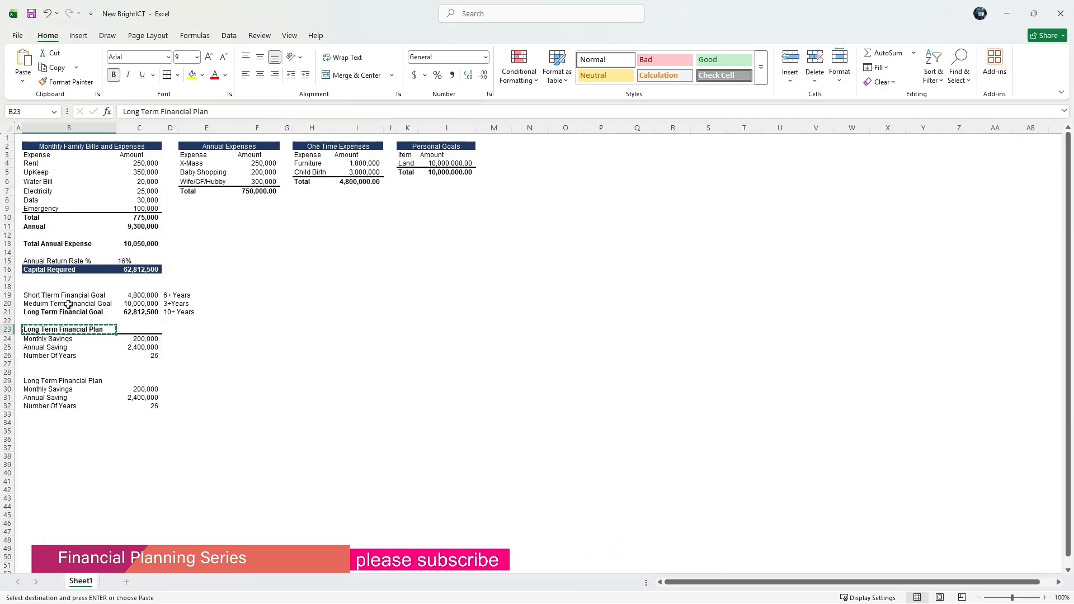
left_click(34, 381)
left_click_drag(33, 381, 128, 382)
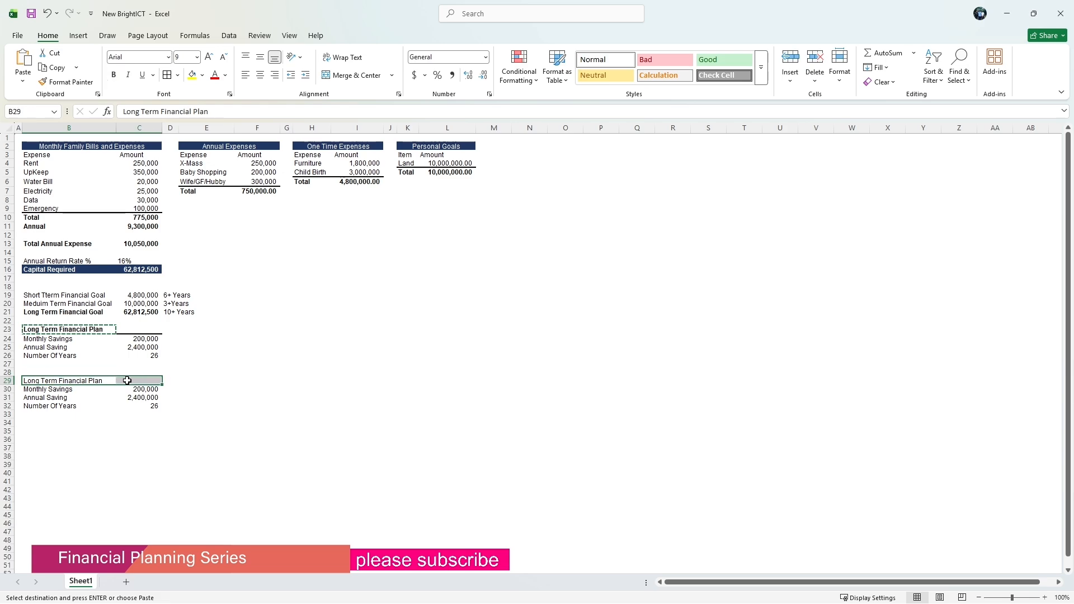
right_click(129, 382)
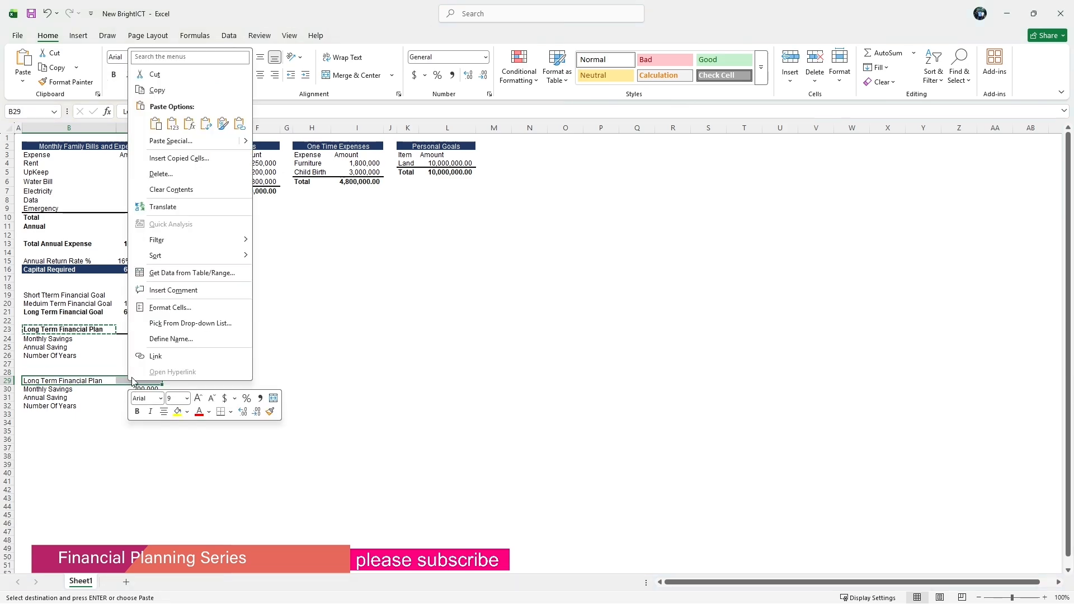
left_click(162, 141)
left_click(80, 124)
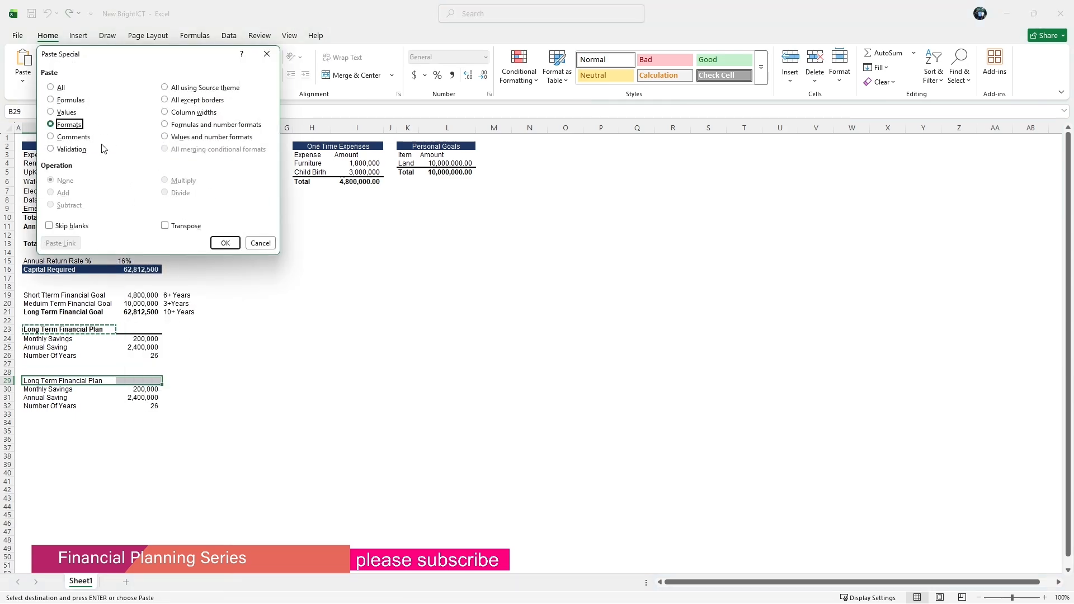
left_click(227, 245)
left_click(250, 372)
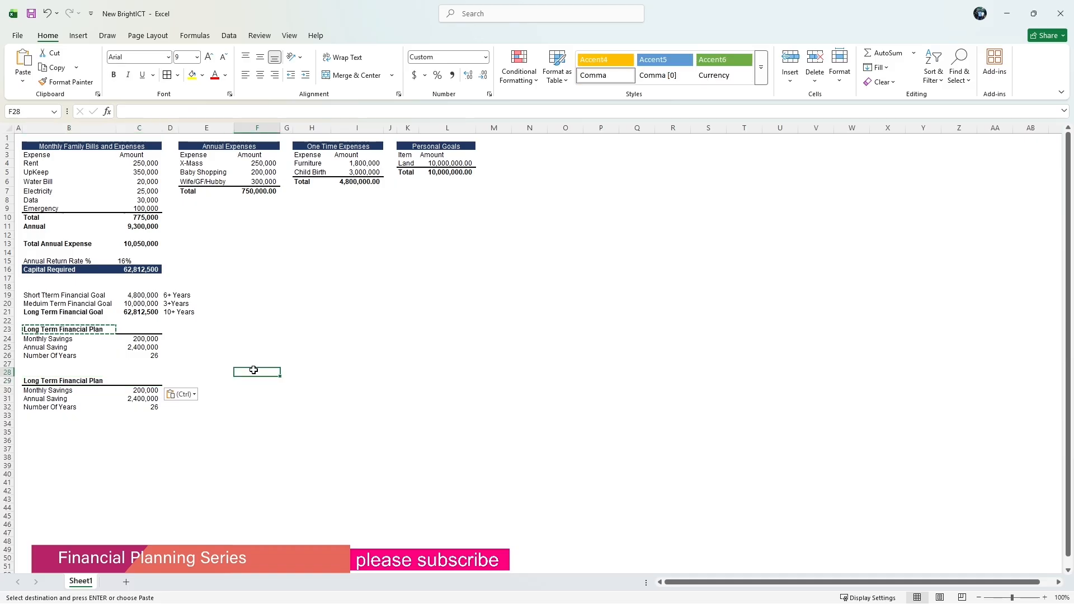
Rename the heading in B29 to Medium Term Financial Plan.
left_click(50, 381)
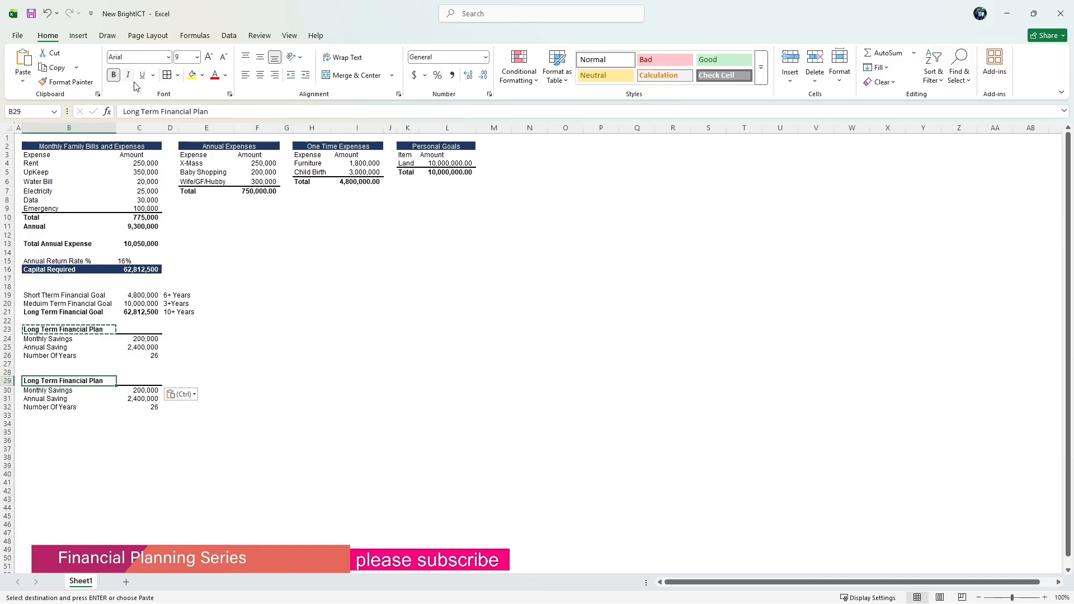
left_click(141, 112)
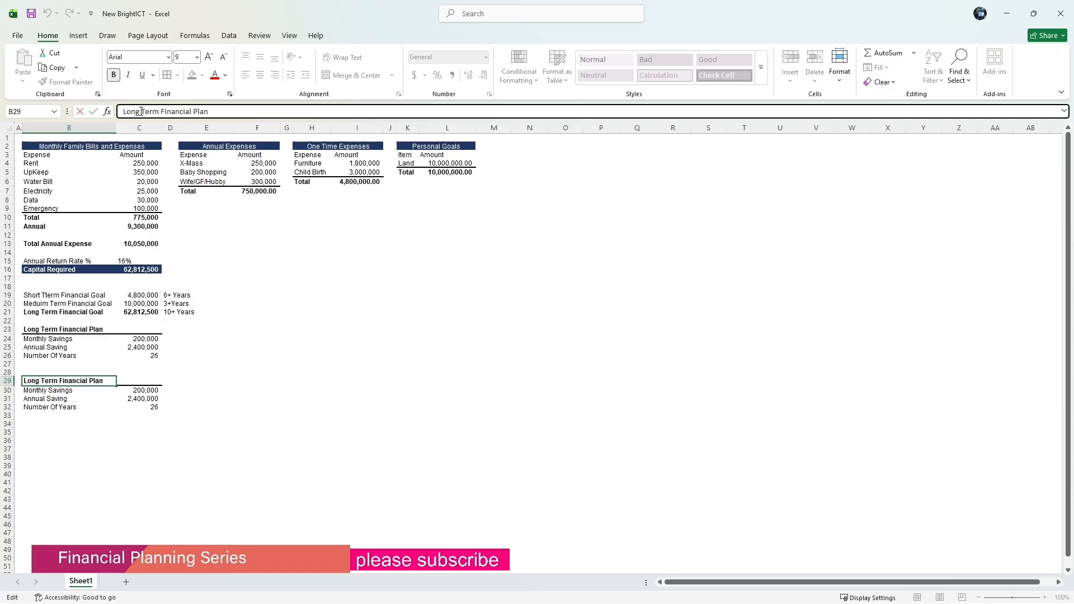
key("BackSpace")
key("BackSpace")
key("BackSpace")
key("BackSpace")
key("BackSpace")
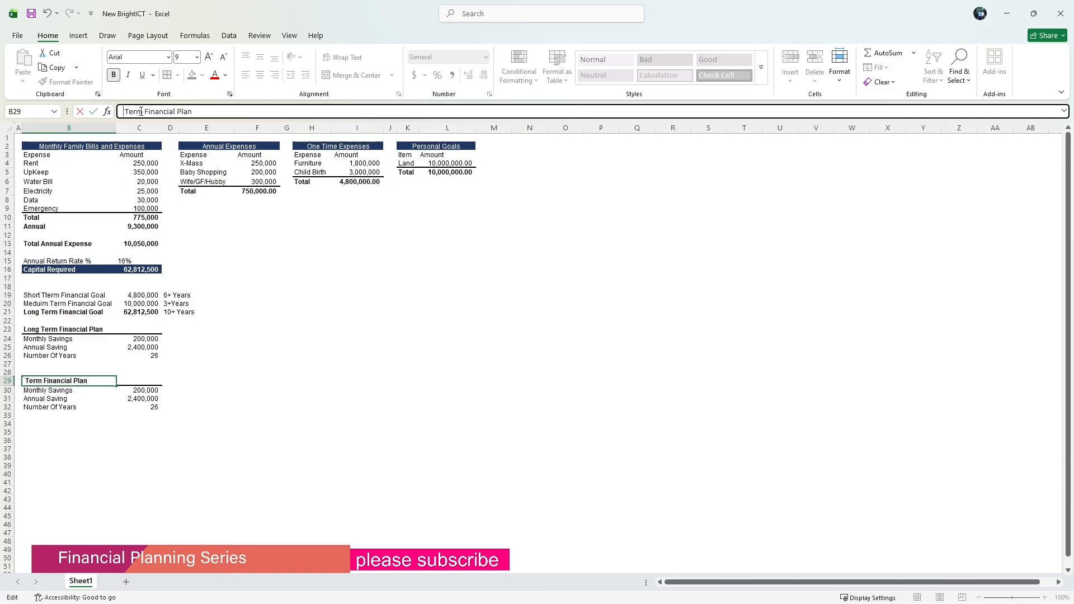
type("M ")
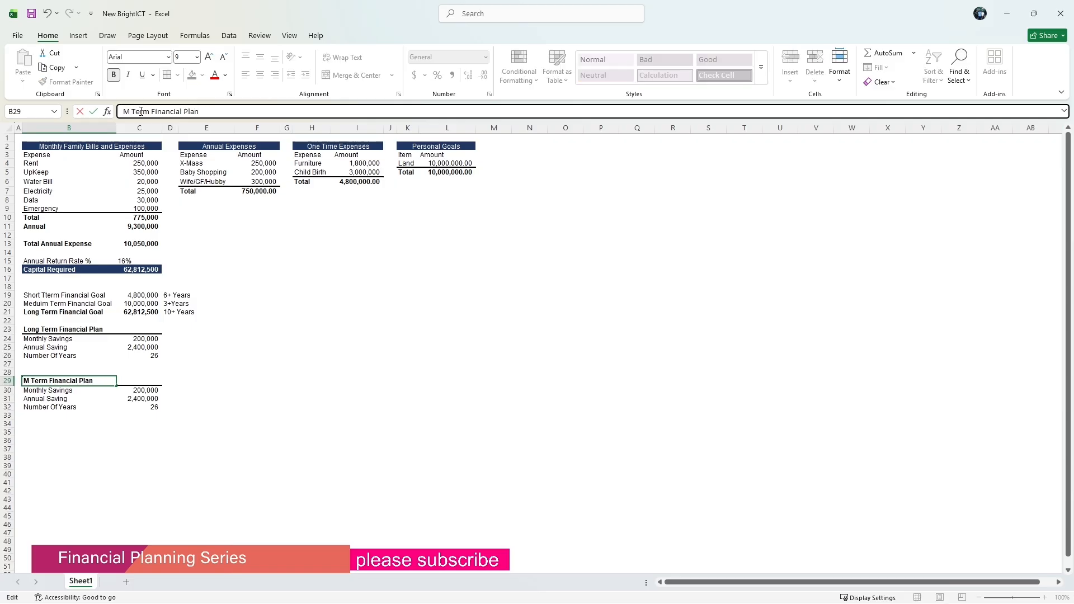
type("edium")
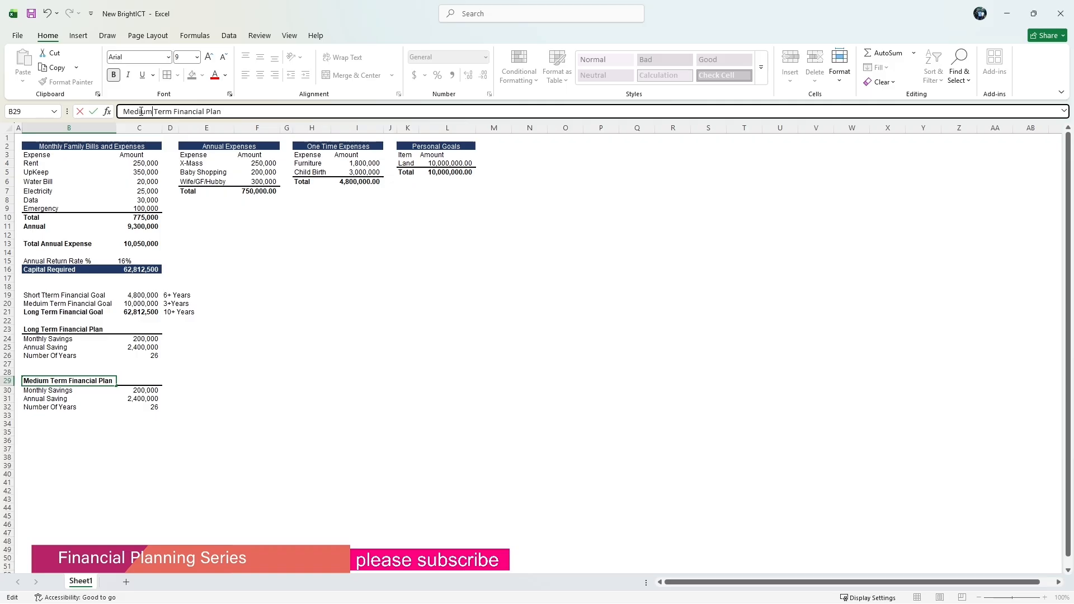
key("Return")
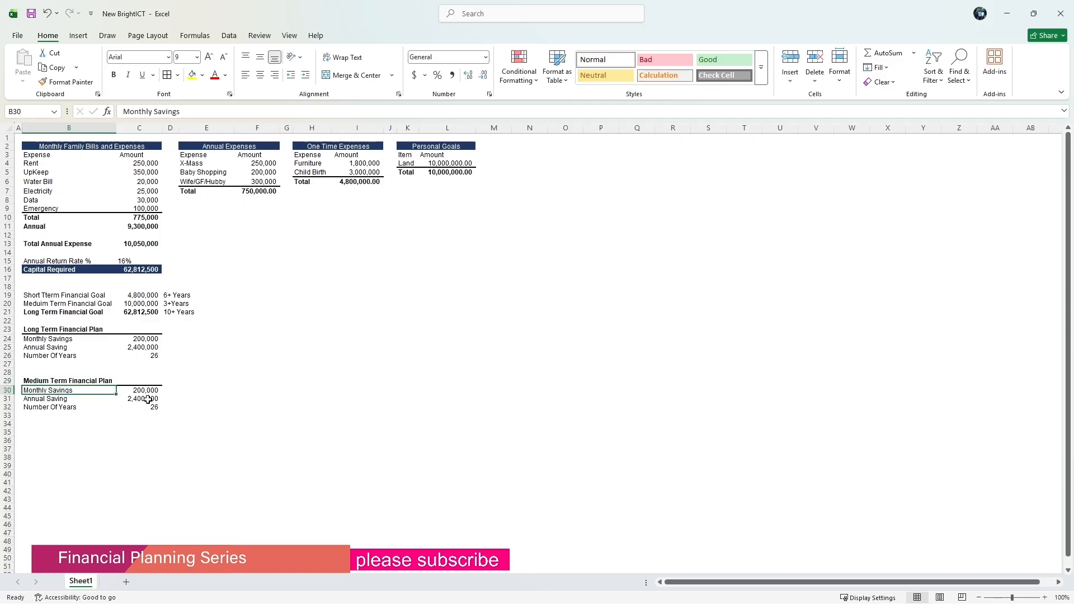
Calculate the annual saving in C31 as the monthly savings in C30 times 12.
left_click(134, 396)
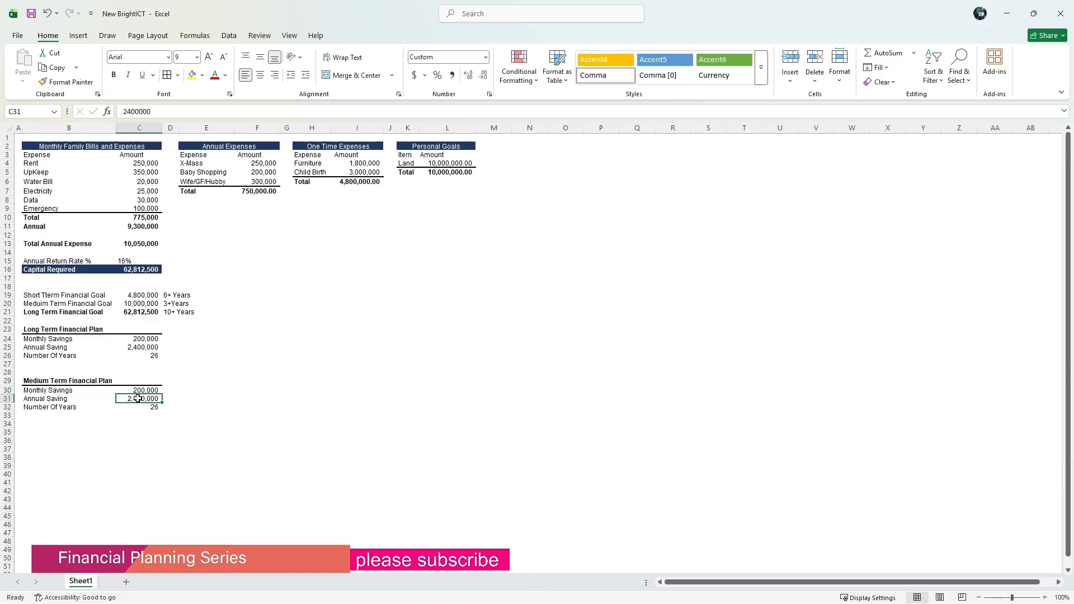
key("BackSpace")
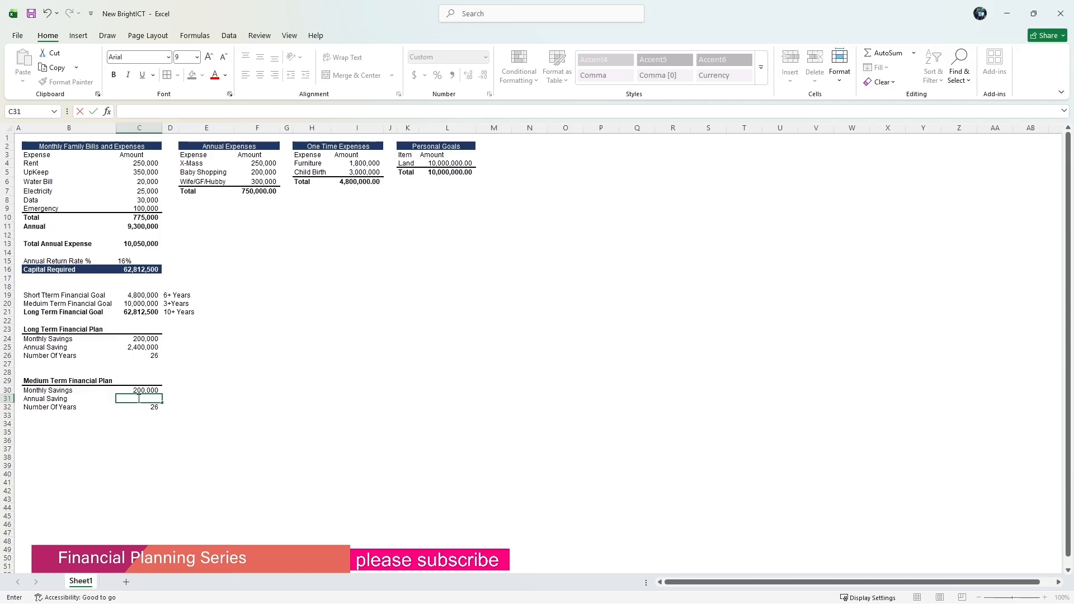
type("=")
left_click(127, 390)
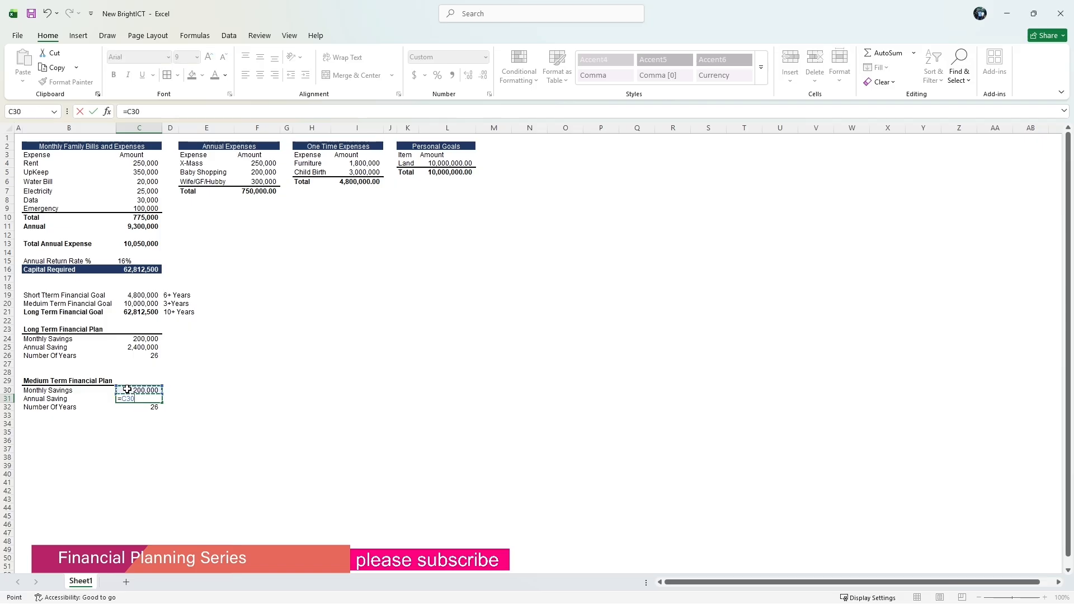
type("*")
key("Return")
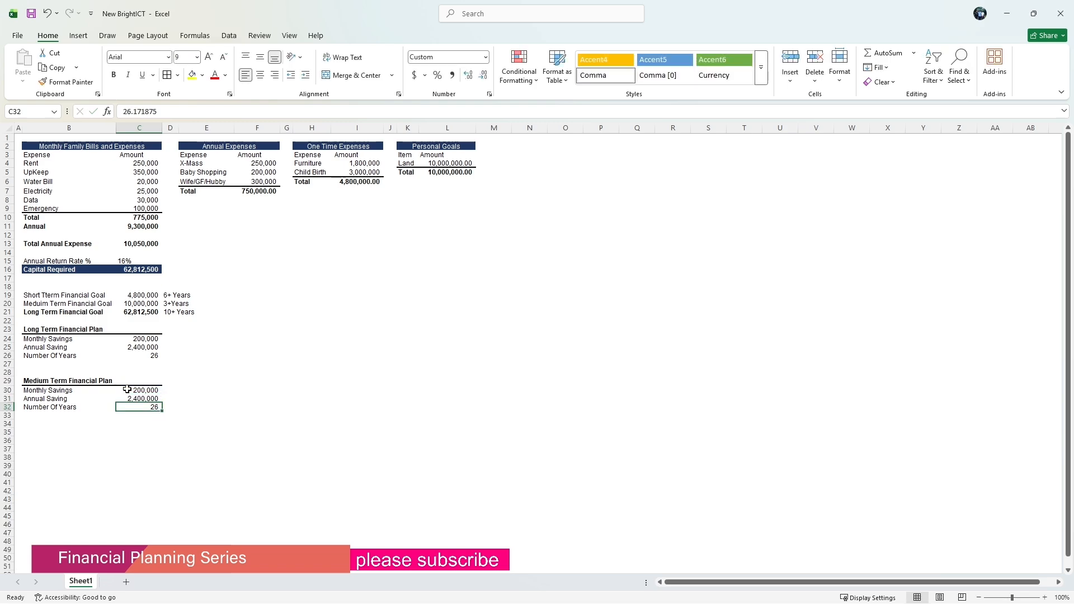
Calculate the number of years in C32 by dividing the Medium Term Financial Goal in C20 by the annual saving in C31.
key("BackSpace")
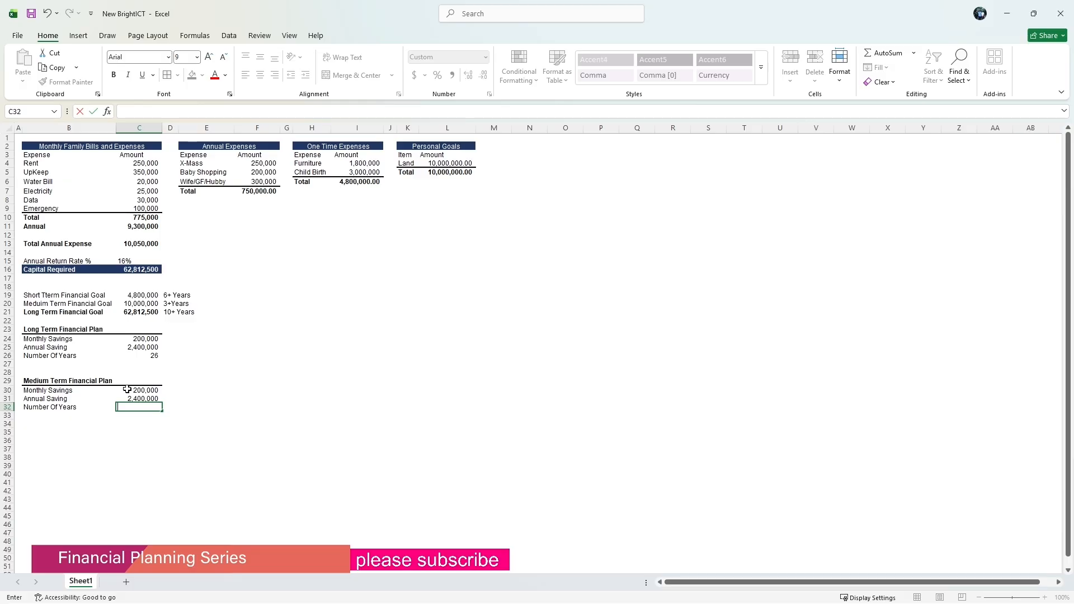
type("=")
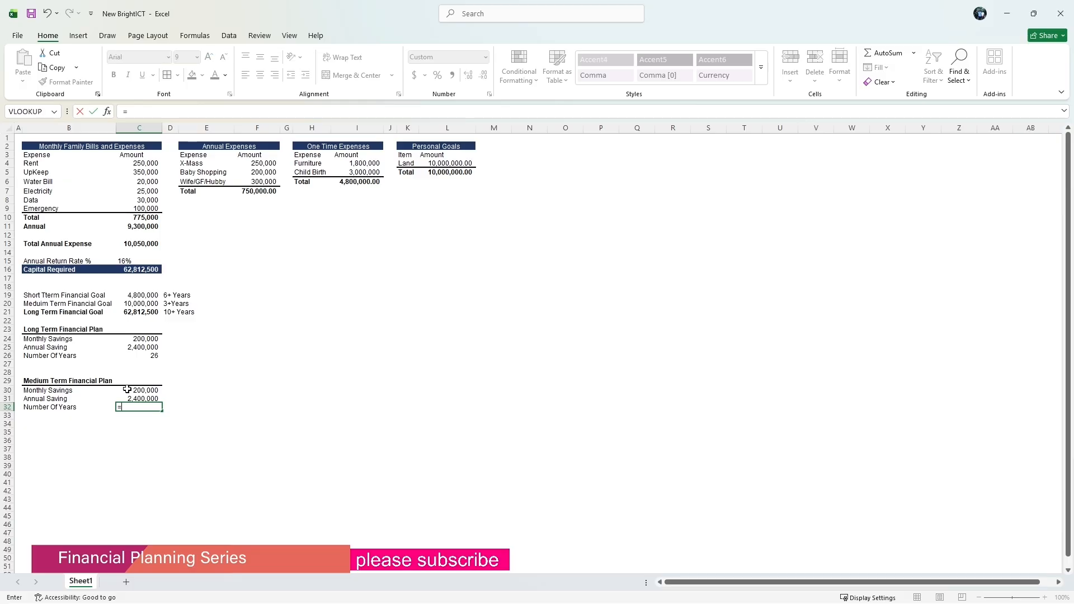
left_click(140, 304)
type("/")
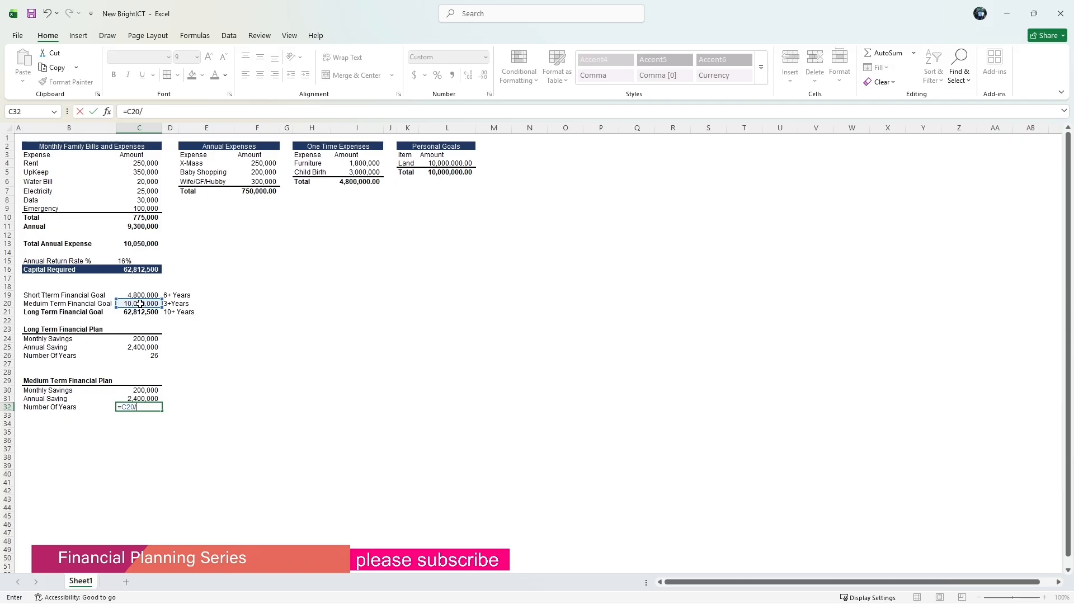
left_click(134, 399)
key("Return")
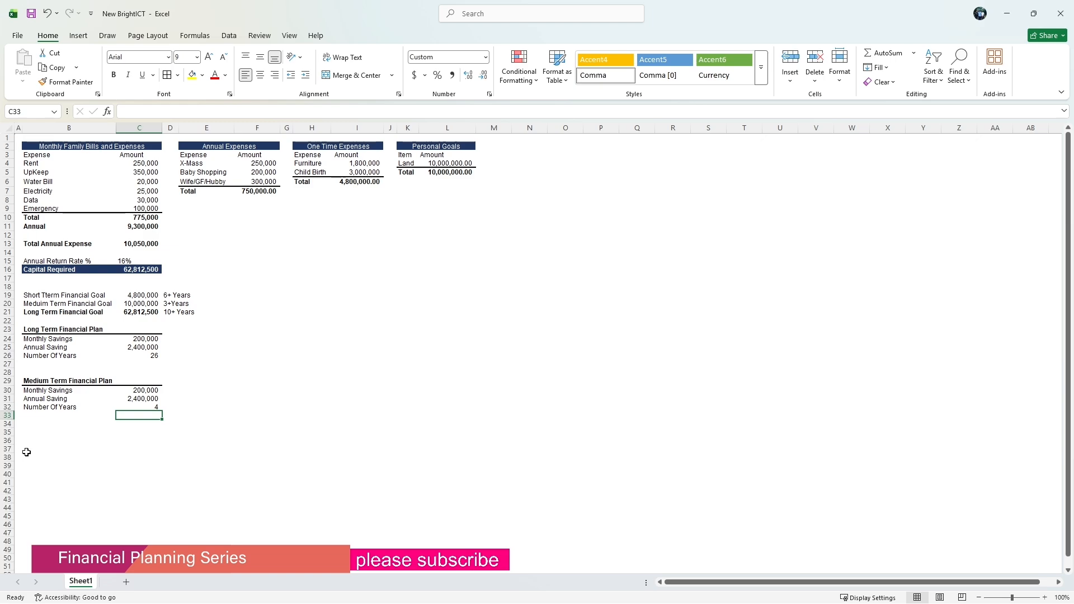
left_click_drag(35, 392, 143, 403)
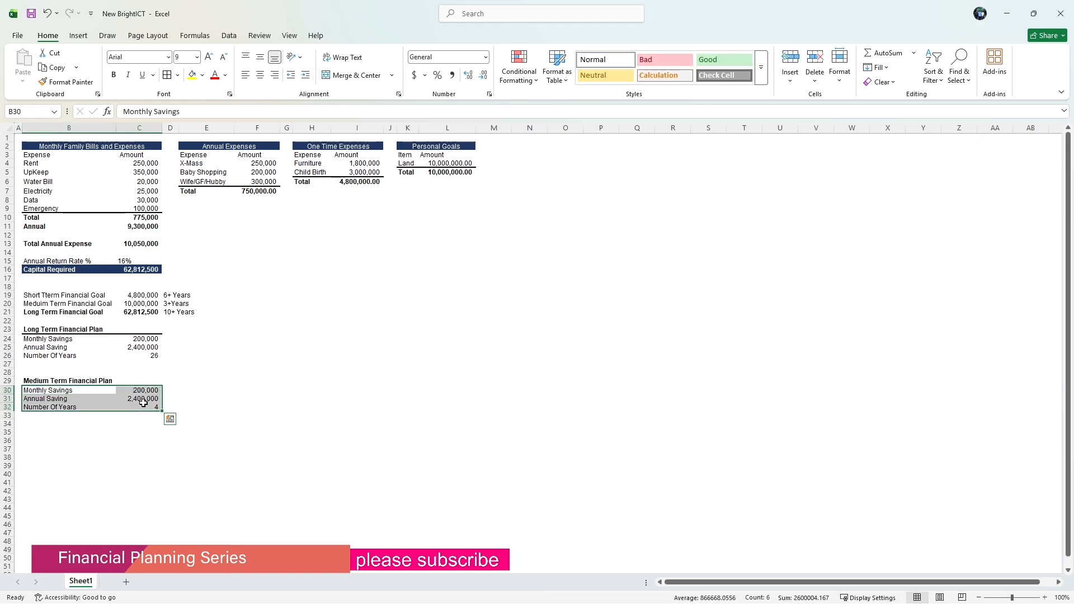
key("ctrl+c")
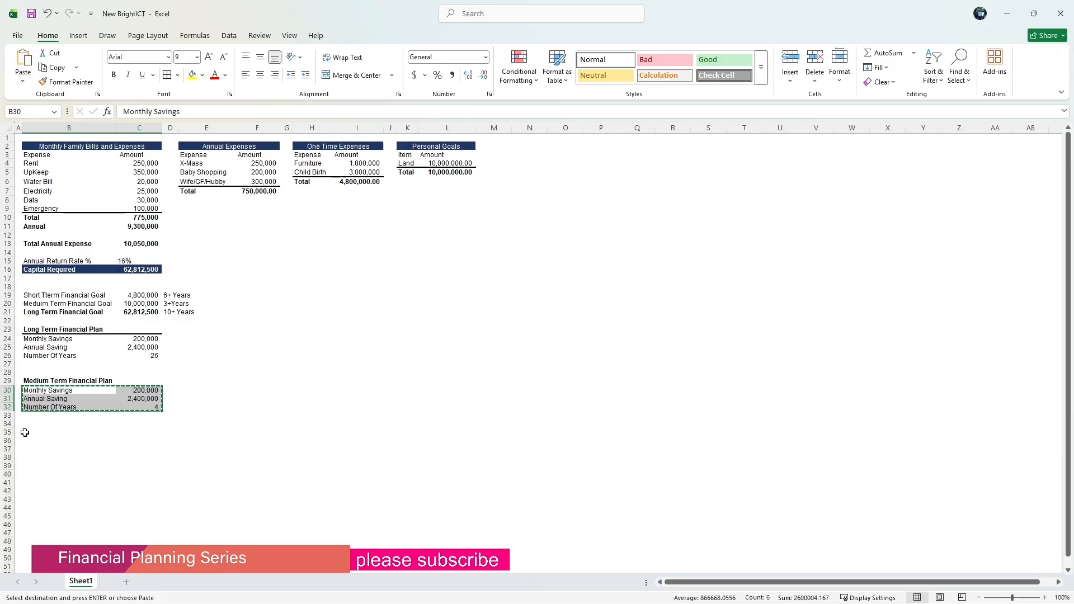
left_click(39, 432)
Copy the Medium Term Financial Plan block B29:C32 and paste it starting at B35.
left_click_drag(48, 382, 140, 405)
right_click(140, 407)
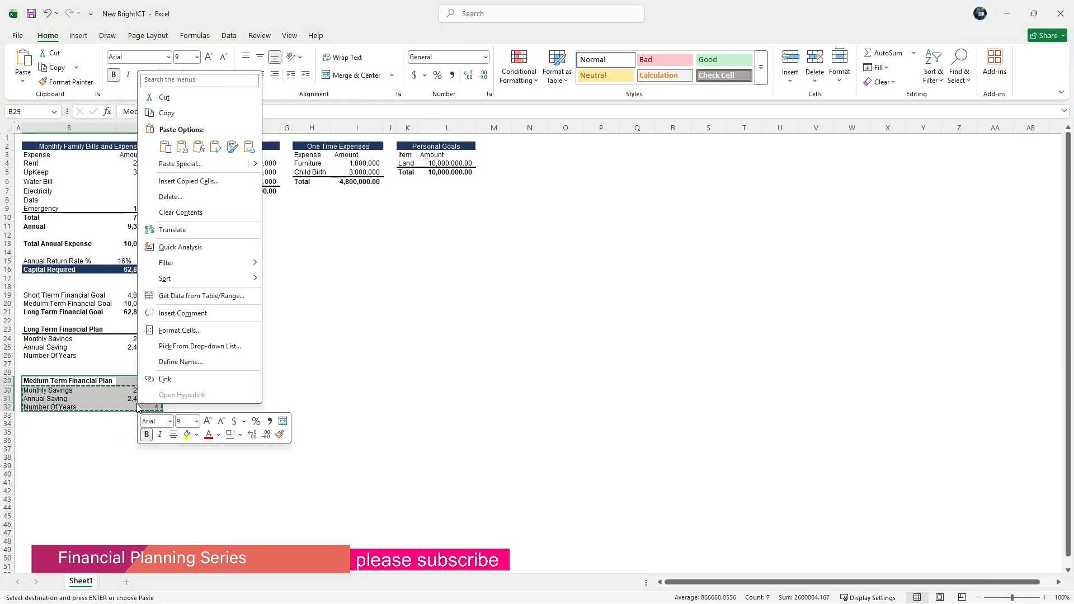
left_click(164, 113)
left_click(36, 431)
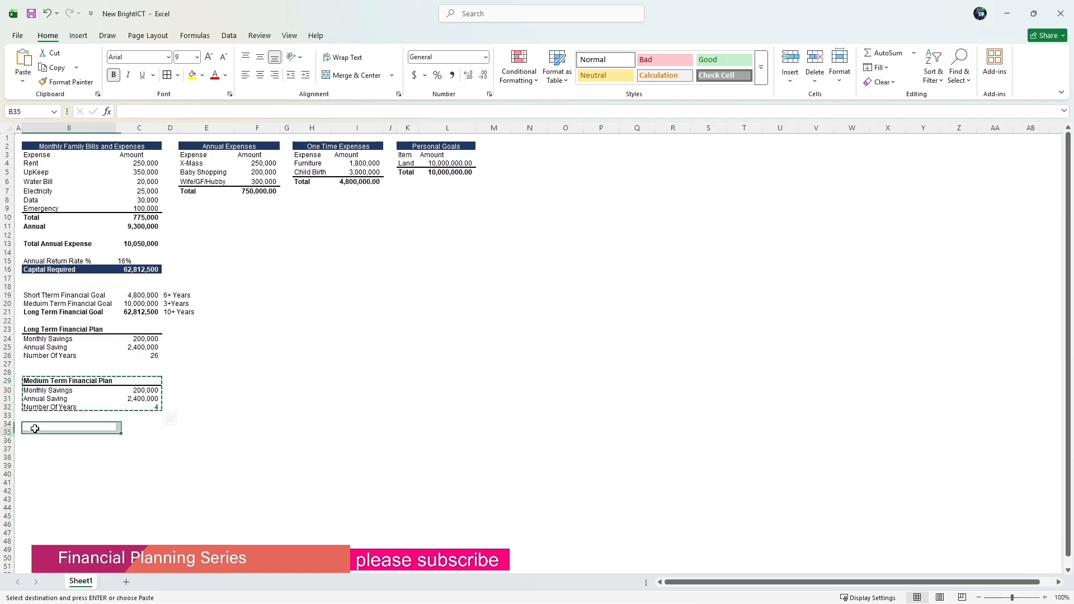
left_click(37, 423)
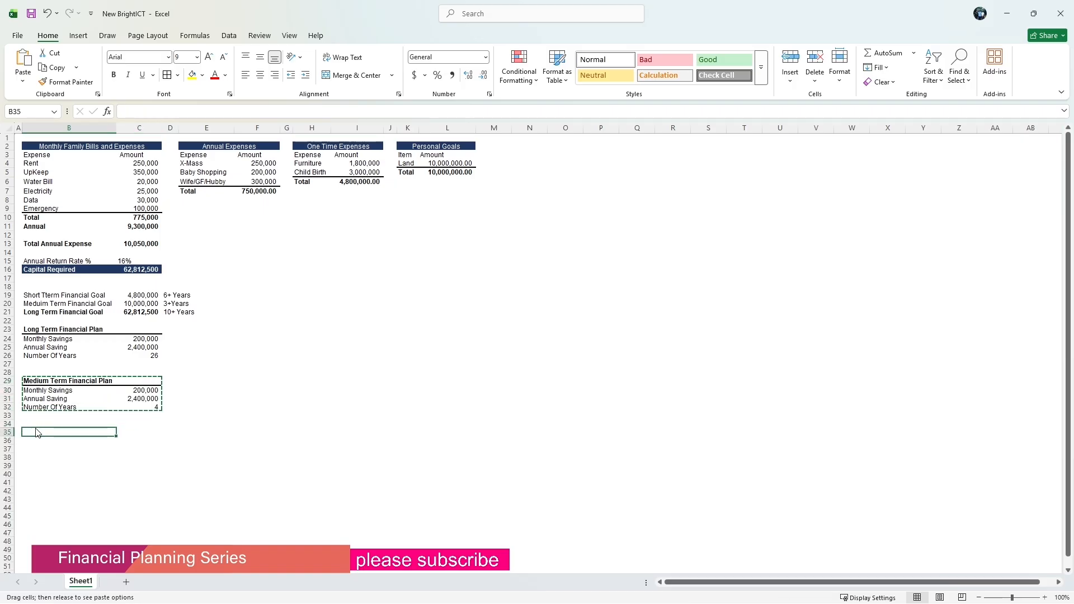
right_click(37, 434)
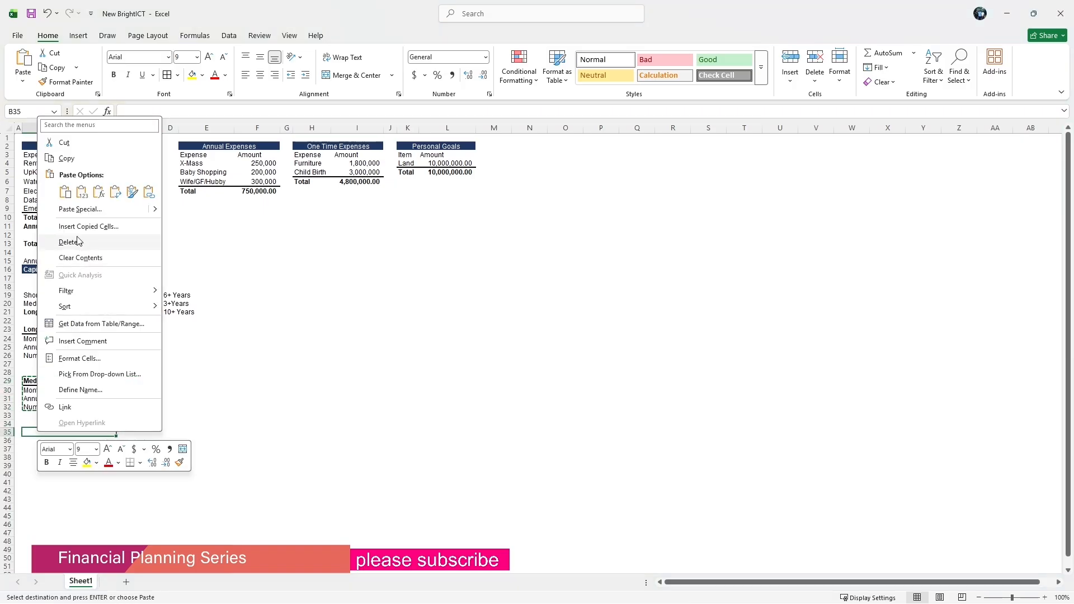
left_click(82, 192)
left_click(44, 434)
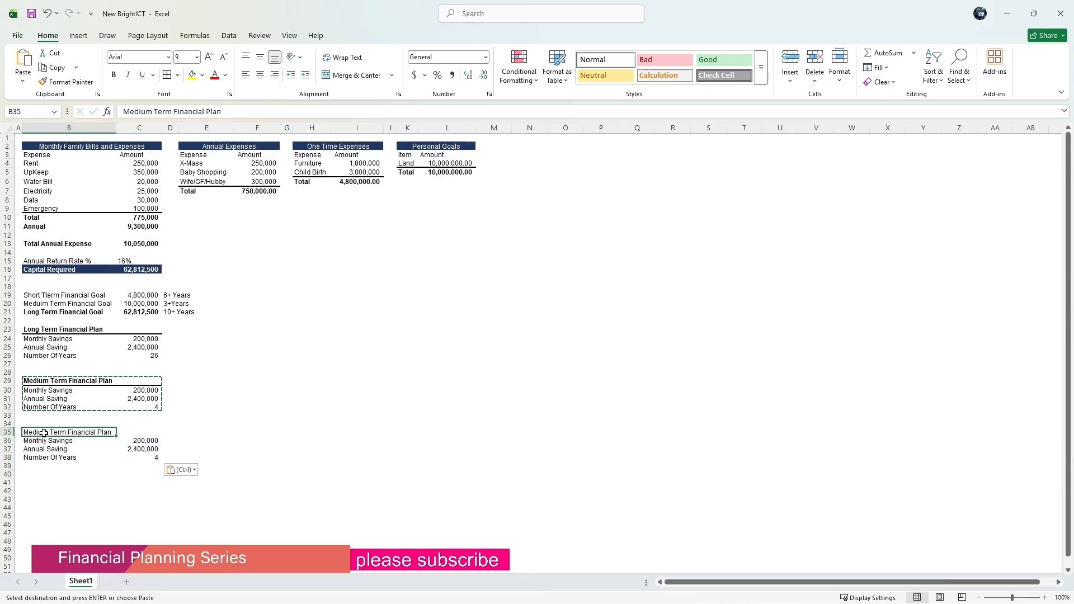
Rename the heading in B35 to Short Term Financial Plan.
left_click(151, 112)
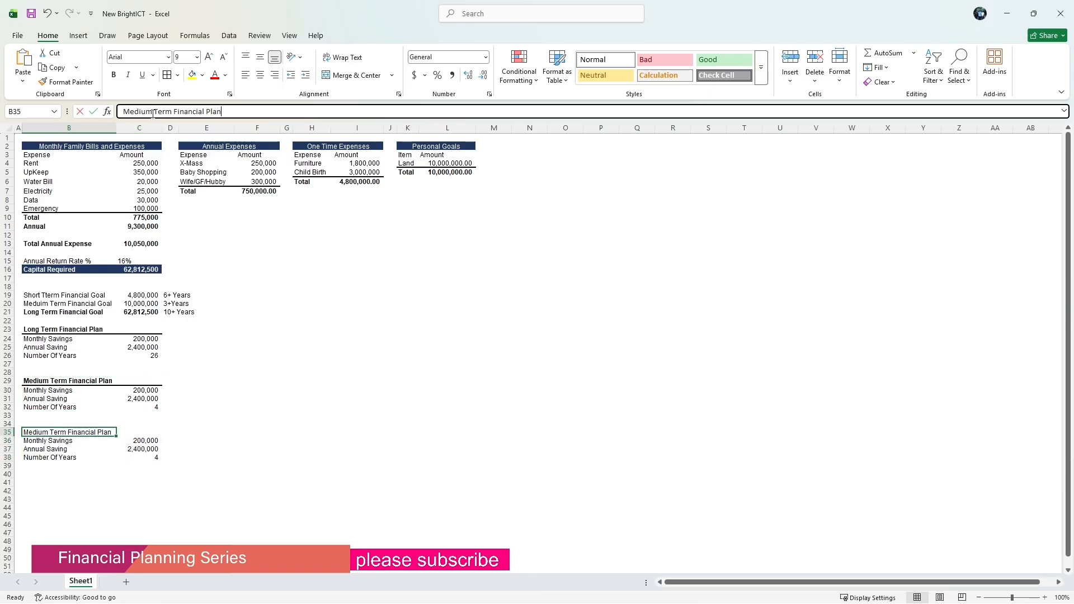
key("BackSpace")
key("BackSpace")
key("BackSpace")
key("BackSpace")
key("BackSpace")
key("BackSpace")
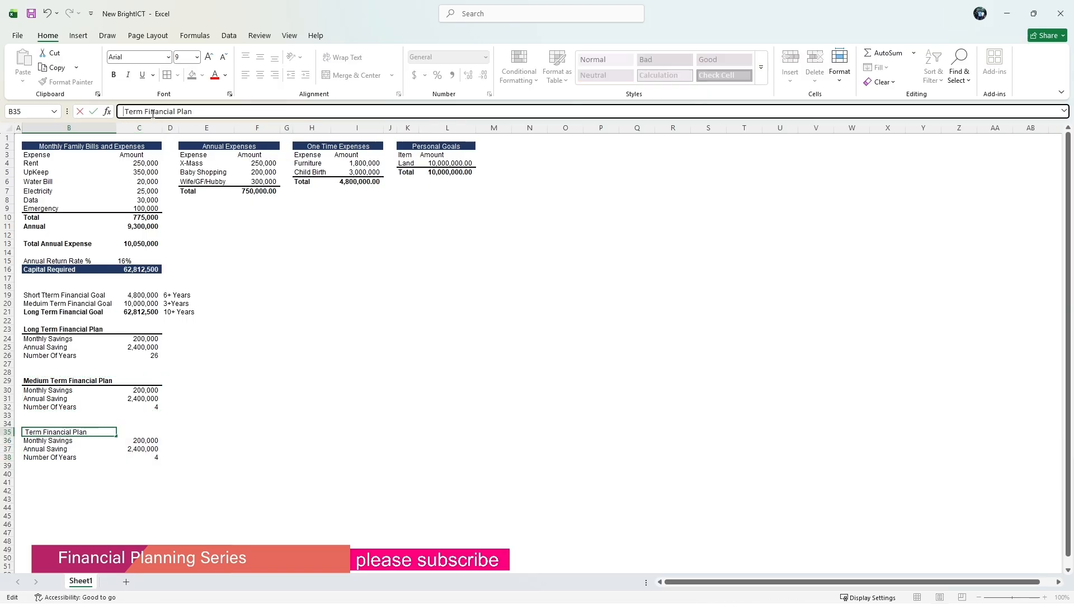
type("Shor")
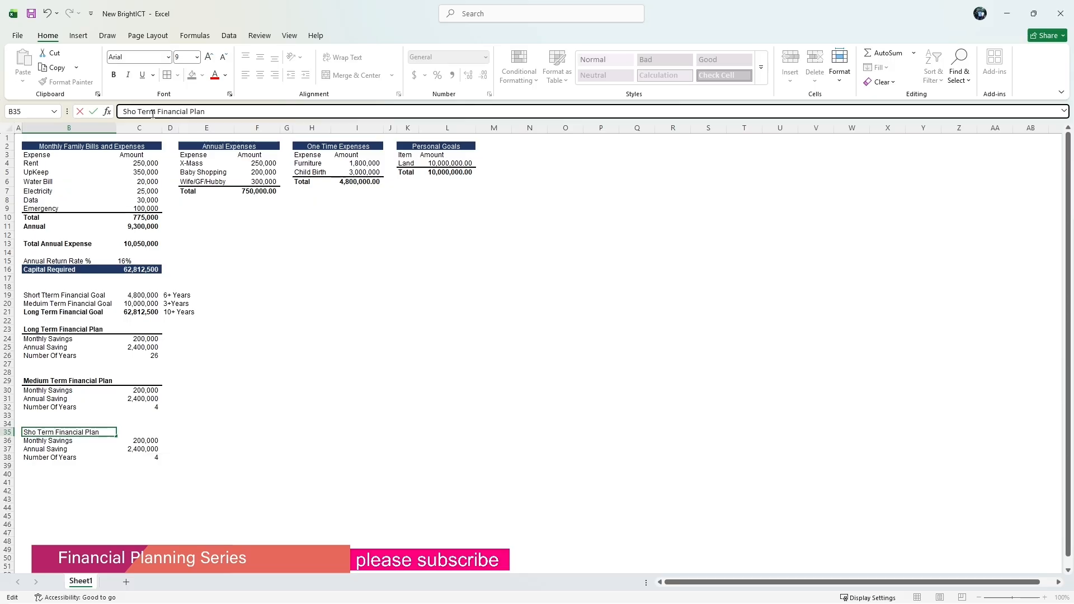
type("t")
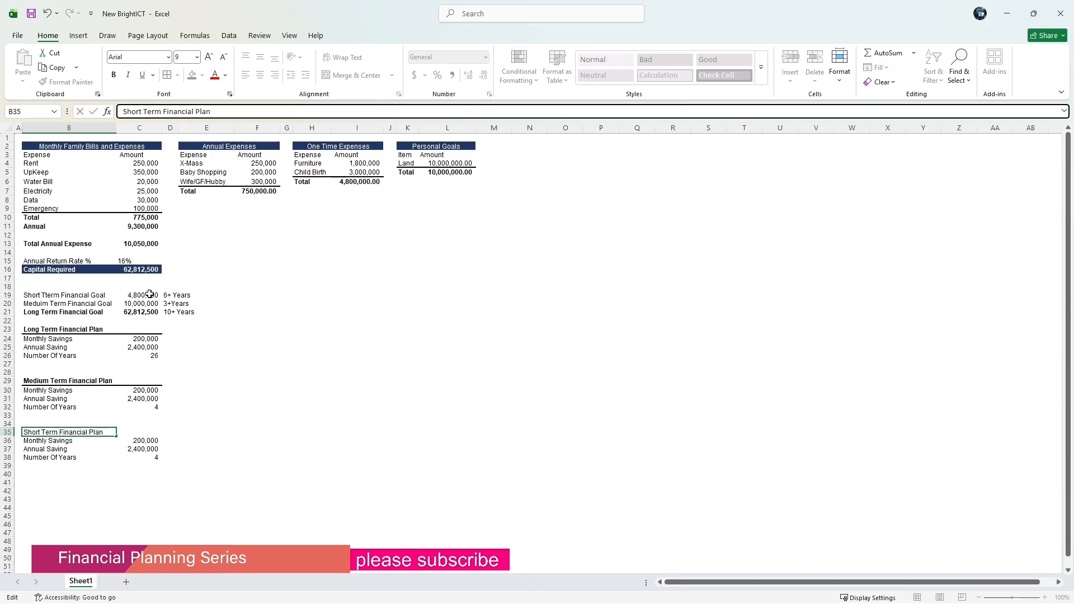
left_click(225, 414)
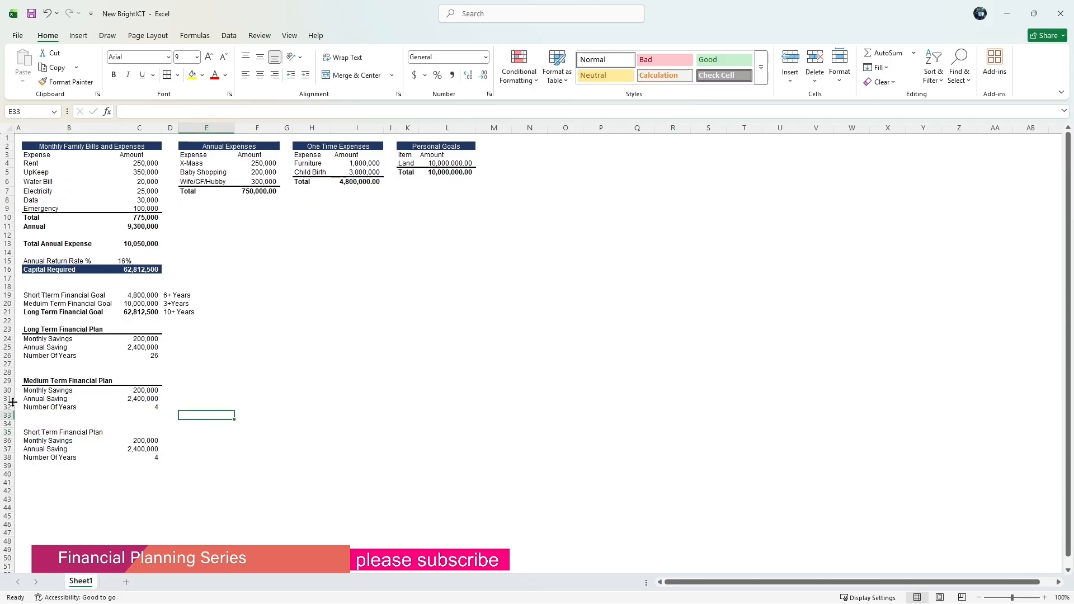
Copy the B29 heading and paste only its formats onto B35:C35 with Paste Special.
right_click(34, 380)
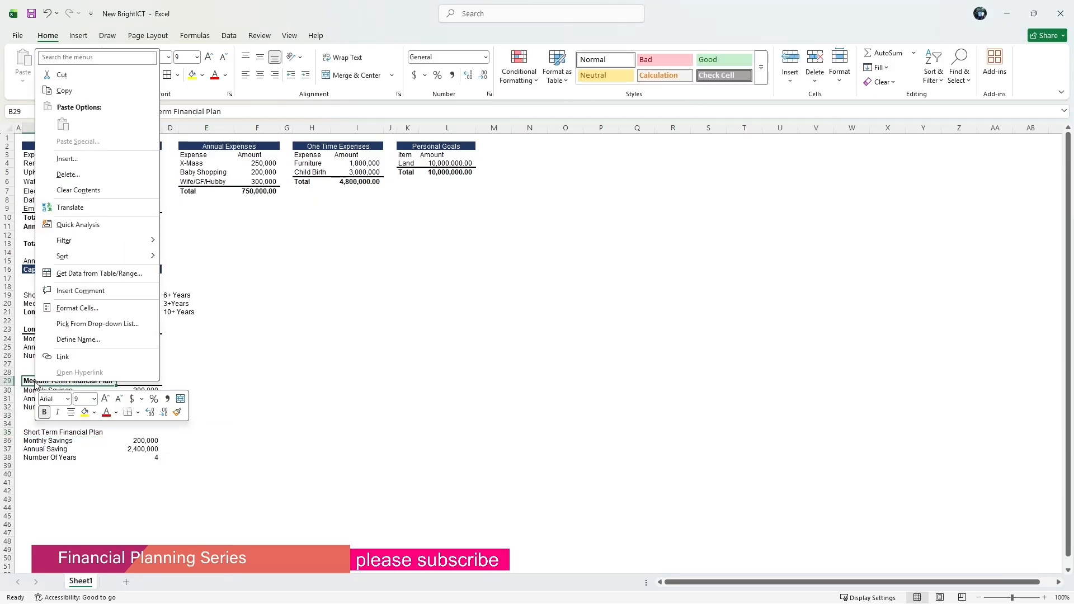
left_click(64, 90)
left_click_drag(45, 430, 150, 431)
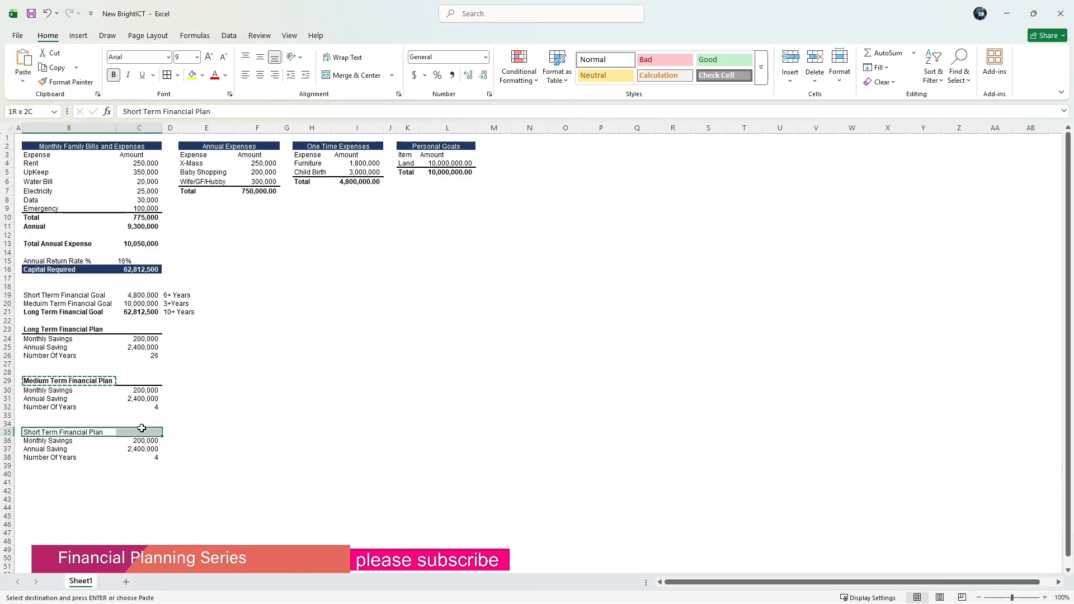
right_click(150, 431)
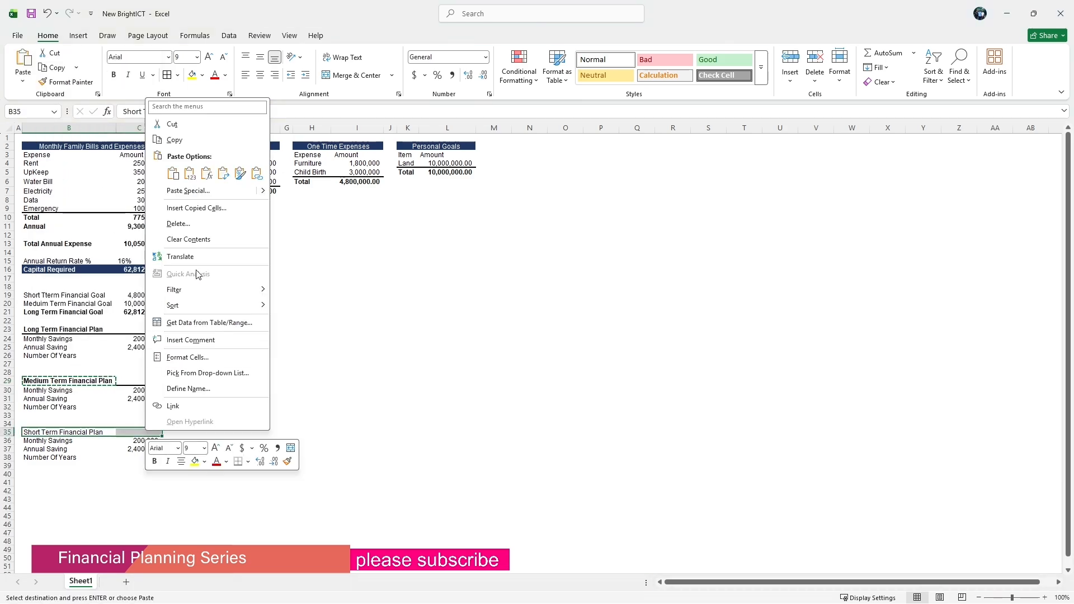
left_click(188, 192)
left_click(90, 177)
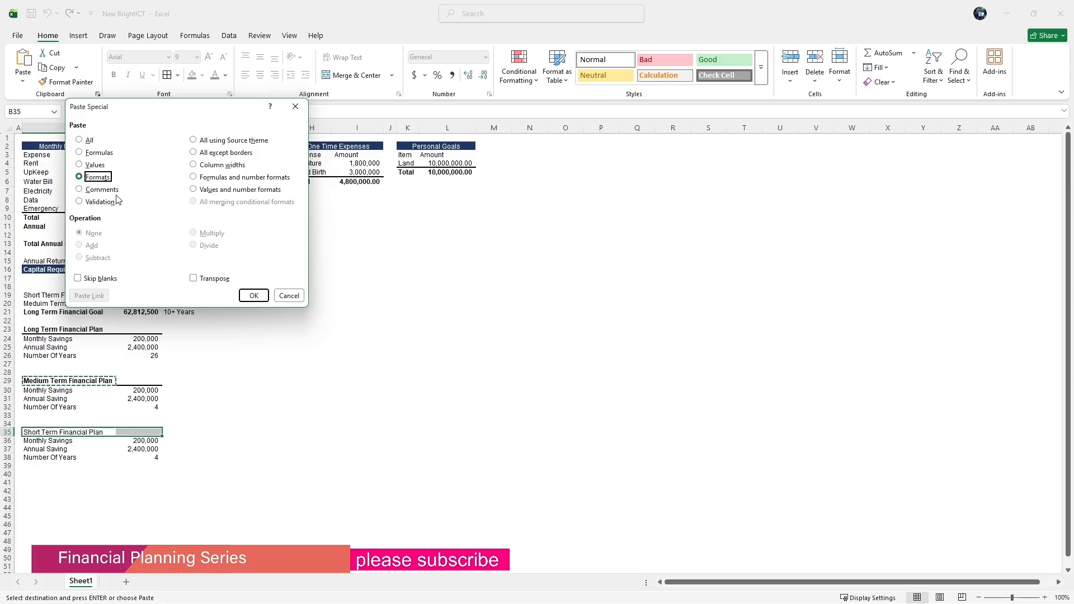
left_click(253, 295)
left_click(244, 402)
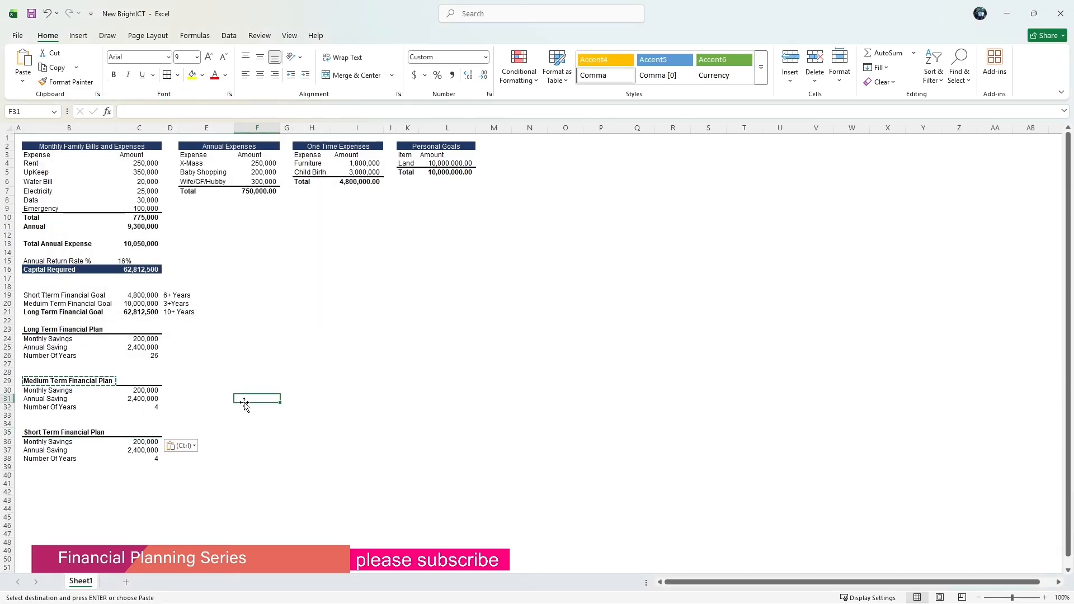
Calculate the annual saving in C37 as the monthly savings in C36 times 12.
left_click(153, 450)
type("=")
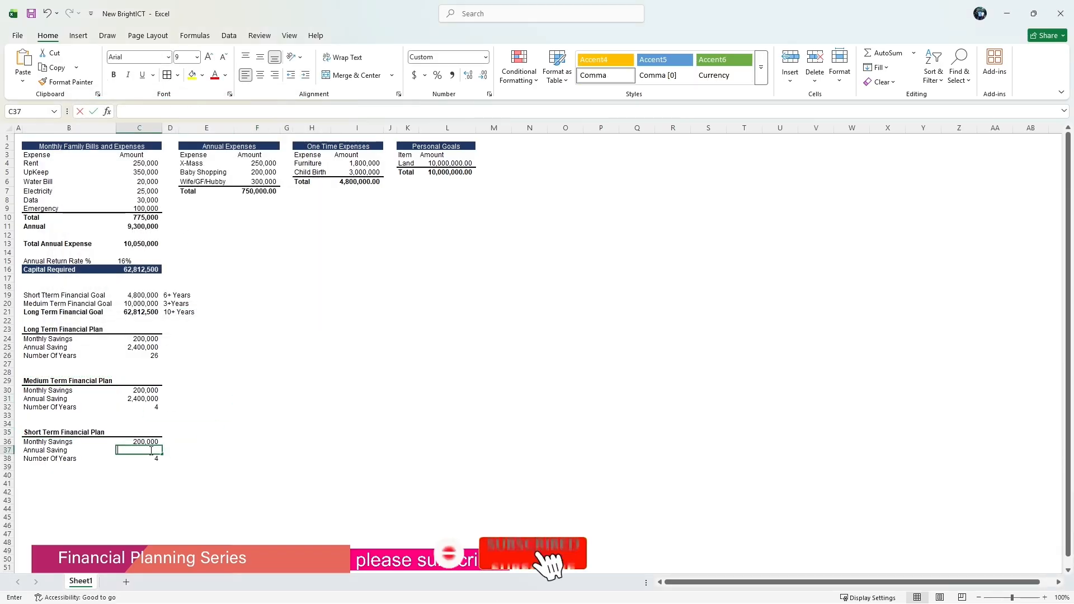
left_click(146, 442)
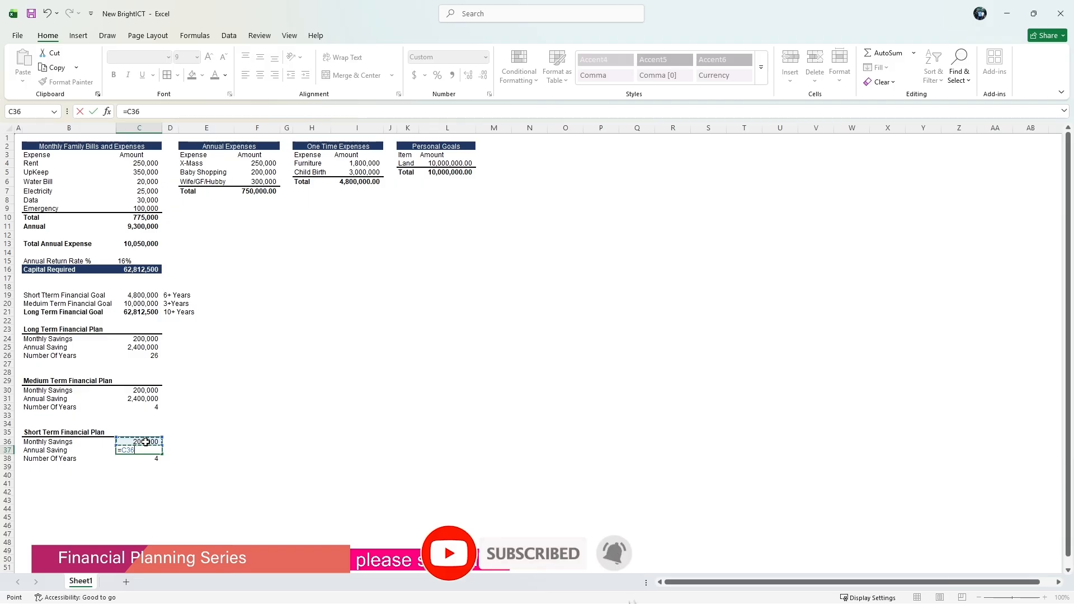
type("*12")
key("Return")
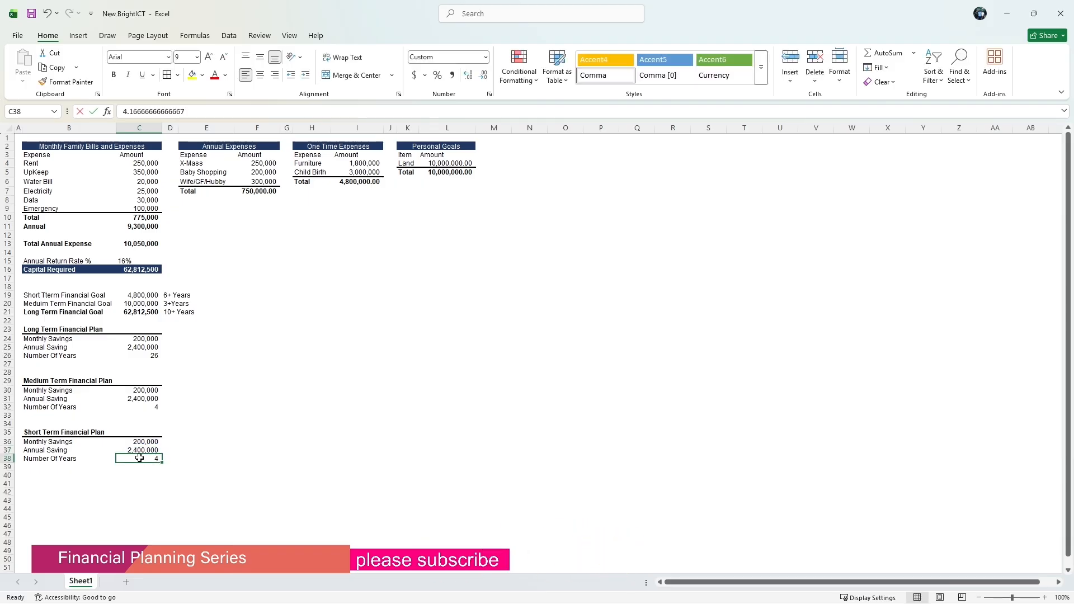
Calculate the number of years in C38 by dividing the Short Term Financial Goal in C19 by the annual saving in C37.
type("=")
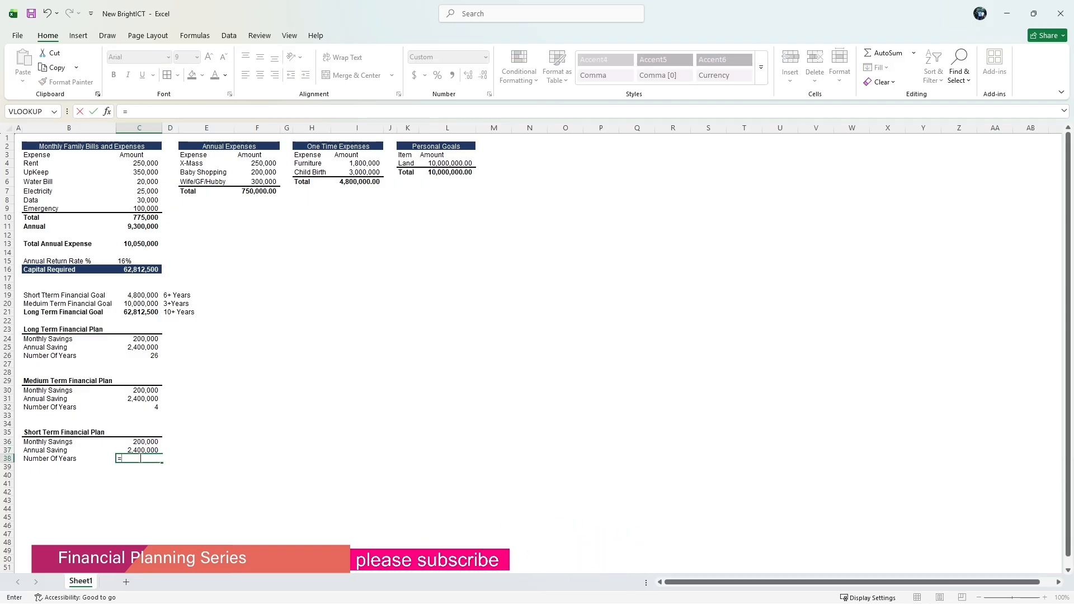
left_click(126, 293)
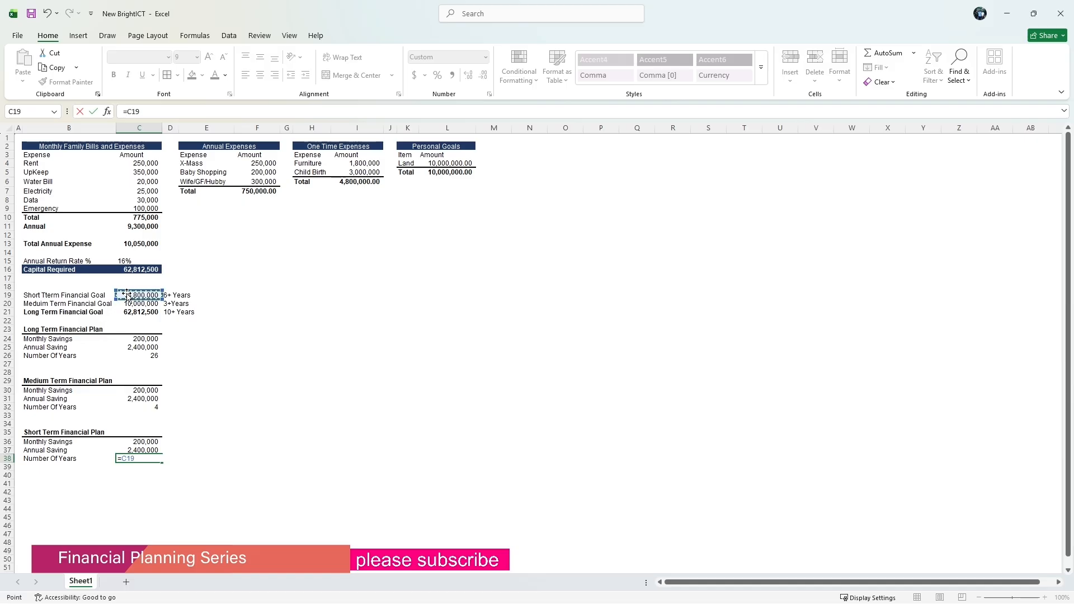
type("/")
left_click(135, 450)
key("Return")
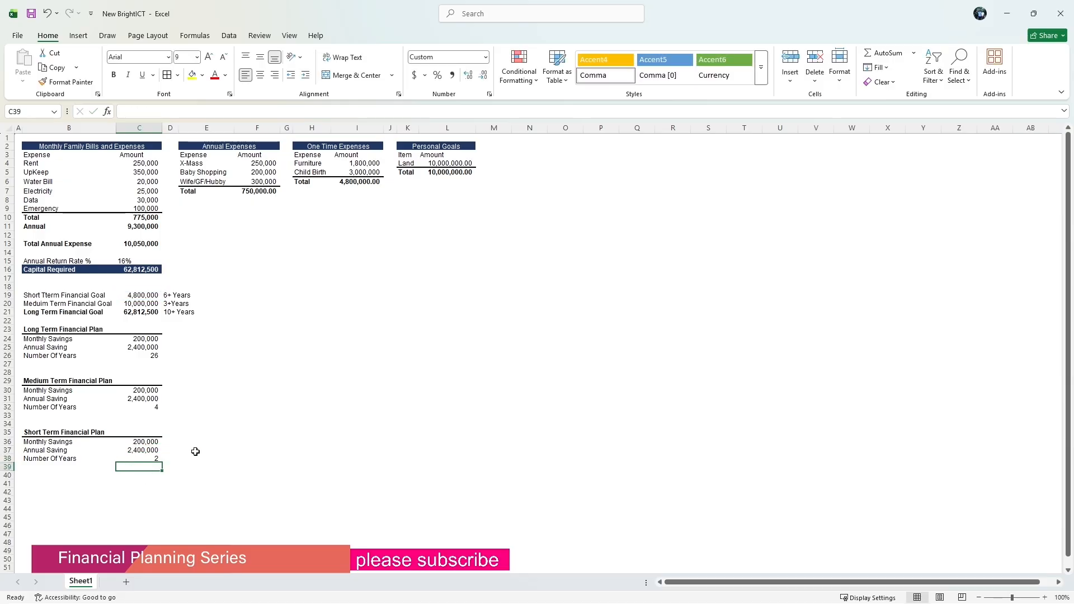
Add Months after the 6 in the short-term horizon label in D19.
left_click(168, 296)
left_click(129, 111)
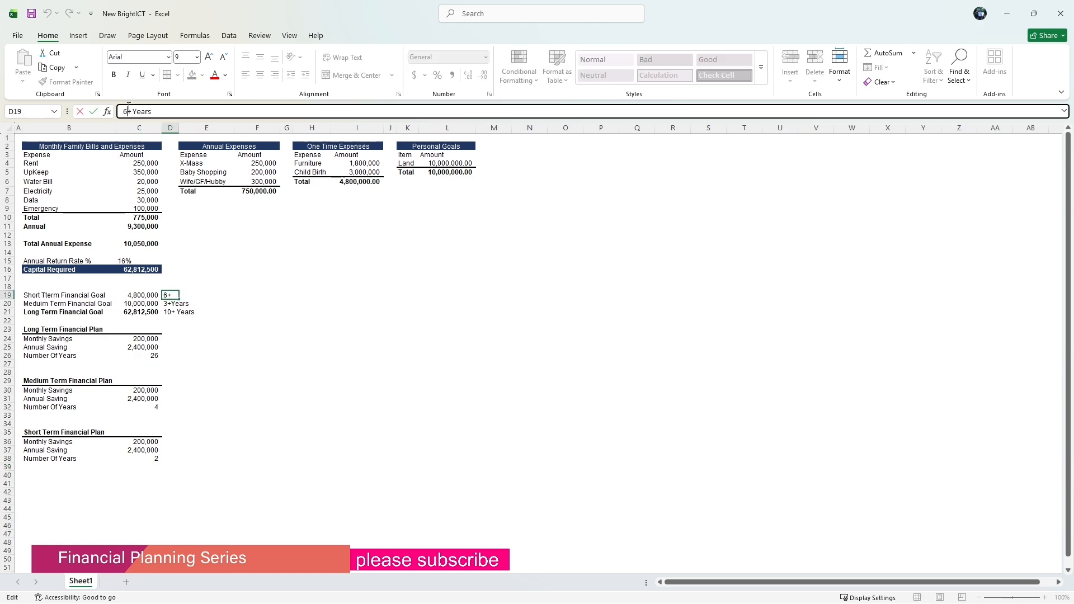
type("Monh")
key("BackSpace")
type("ths")
key("Return")
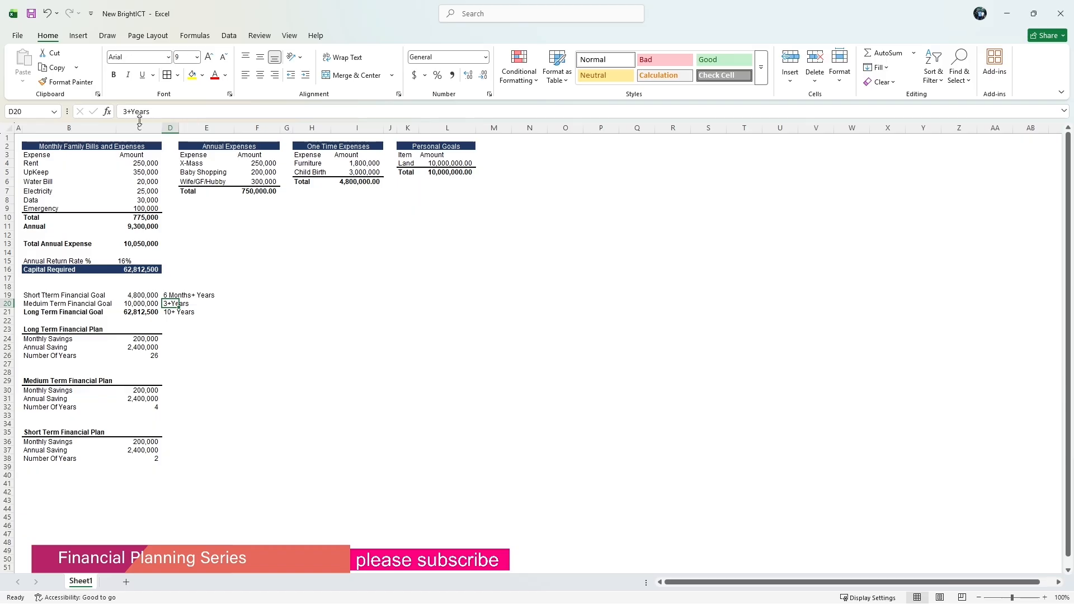
Delete Years from the end of the D19 label so it reads 6 Months+.
left_click(216, 379)
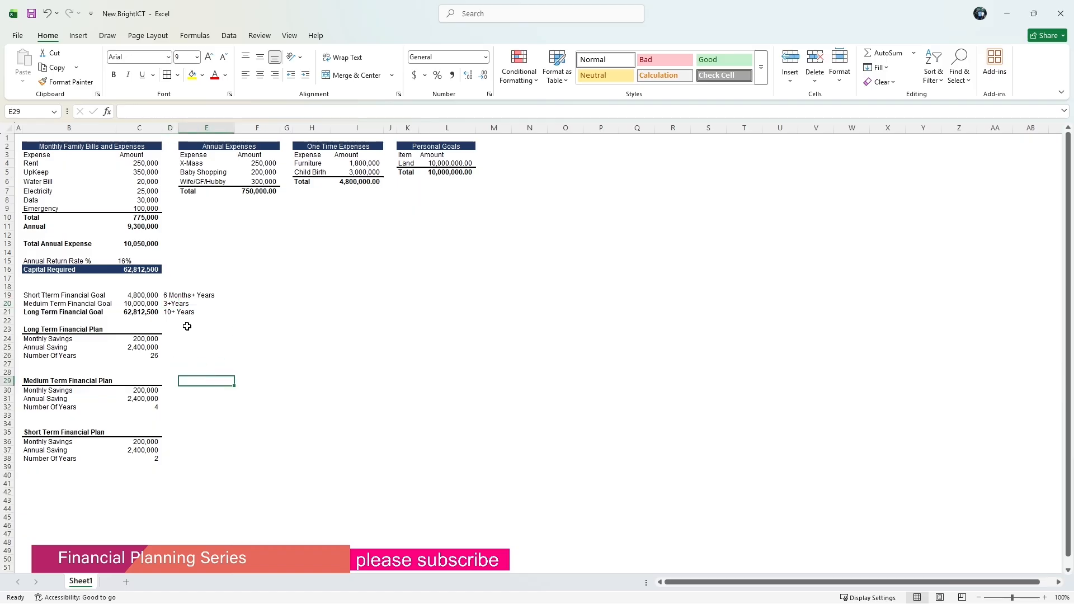
left_click(206, 294)
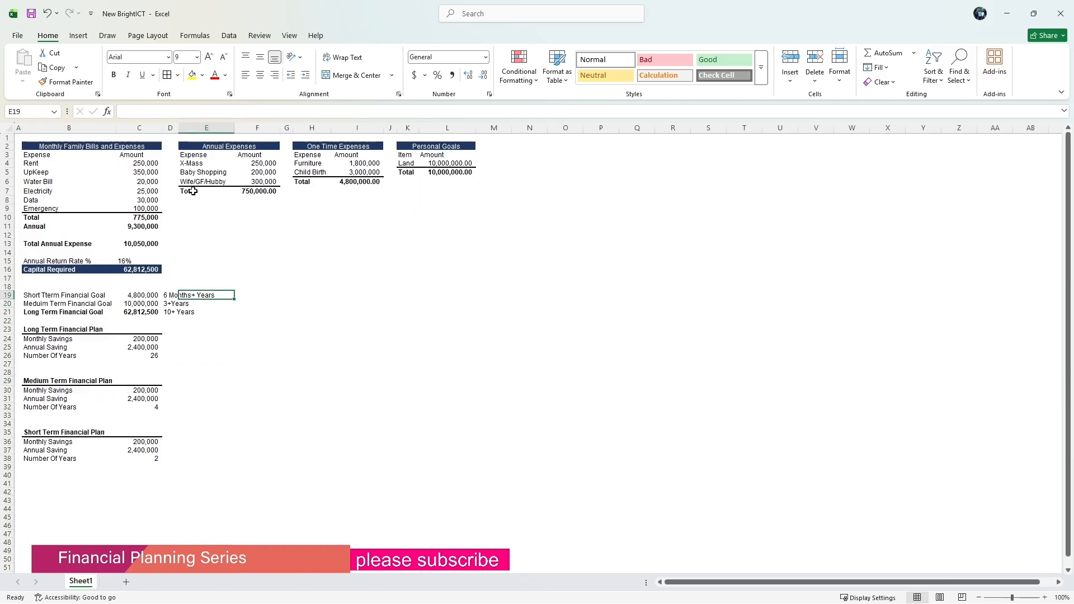
left_click(169, 295)
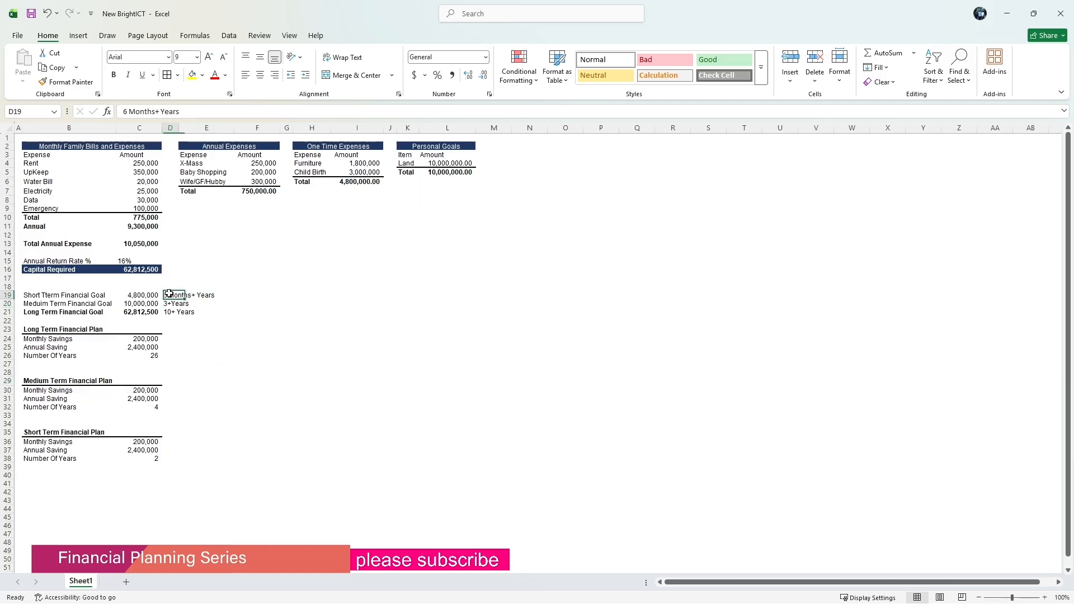
left_click(180, 109)
key("BackSpace")
key("BackSpace")
key("BackSpace")
key("BackSpace")
key("BackSpace")
key("BackSpace")
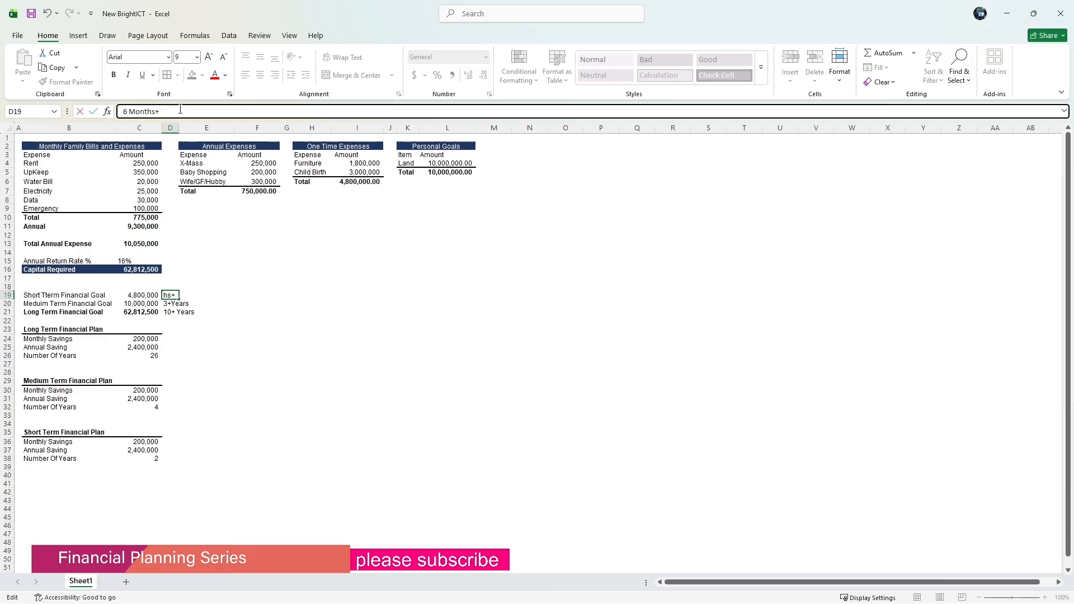
key("Return")
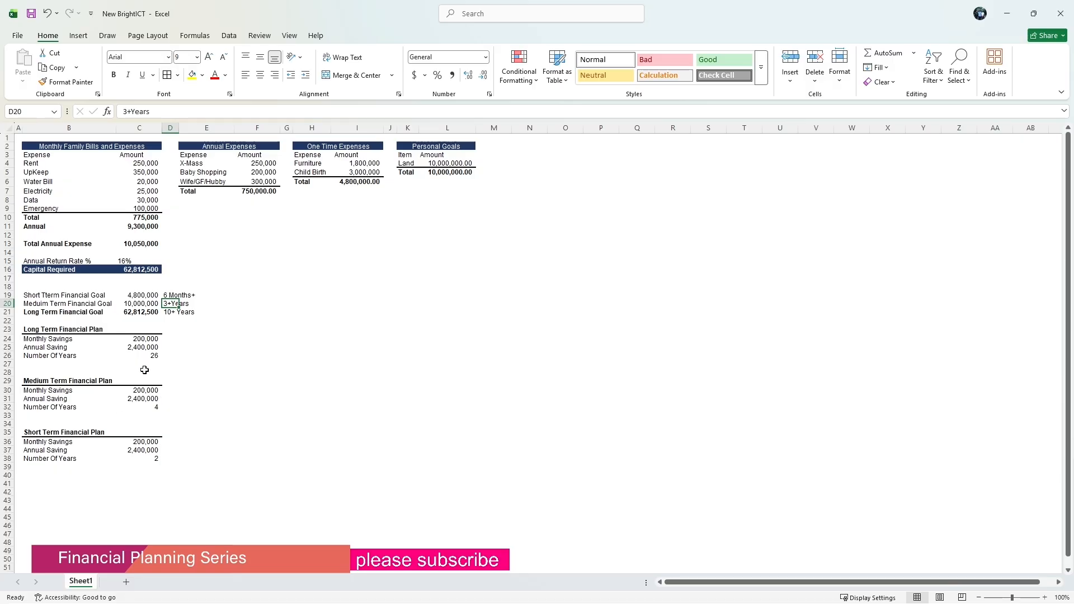
Set the long term monthly savings in C24 to 250,000.
left_click(137, 338)
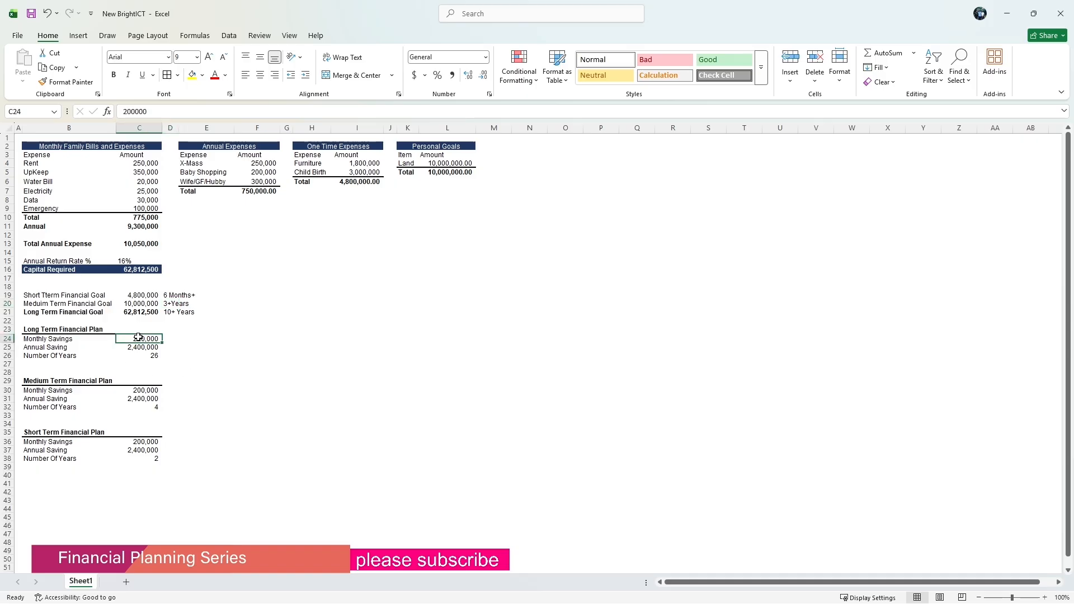
type("2")
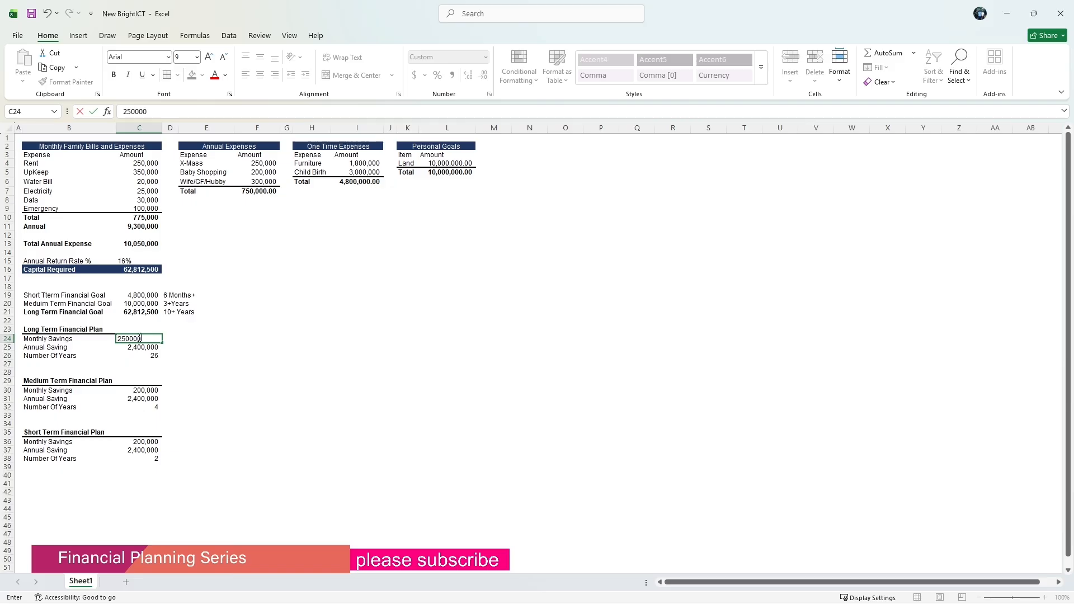
type("50,000")
key("Return")
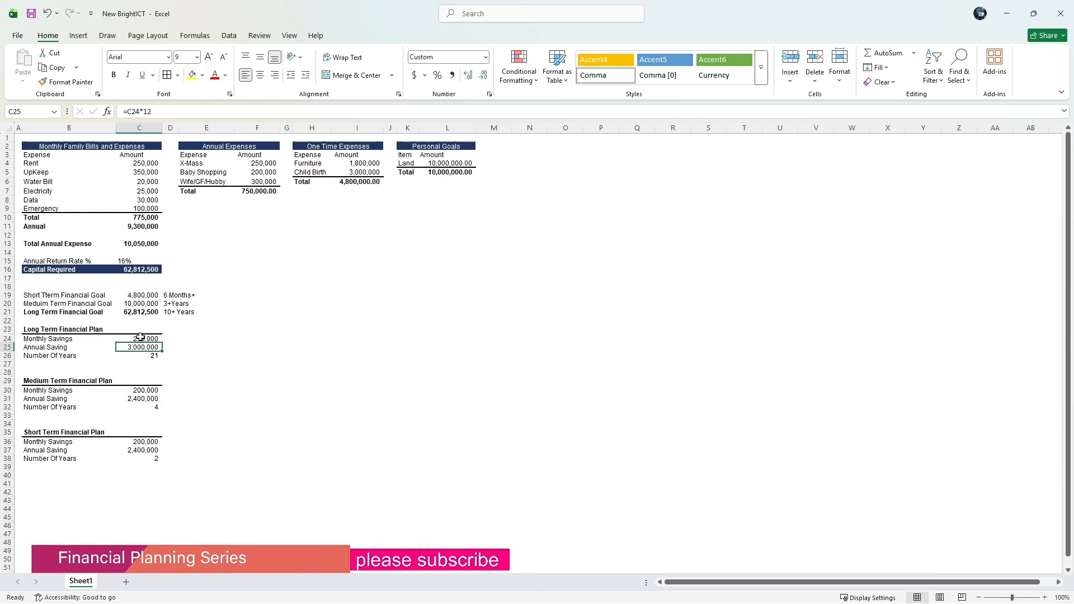
Set the medium term monthly savings in C30 to 210,000.
left_click(142, 389)
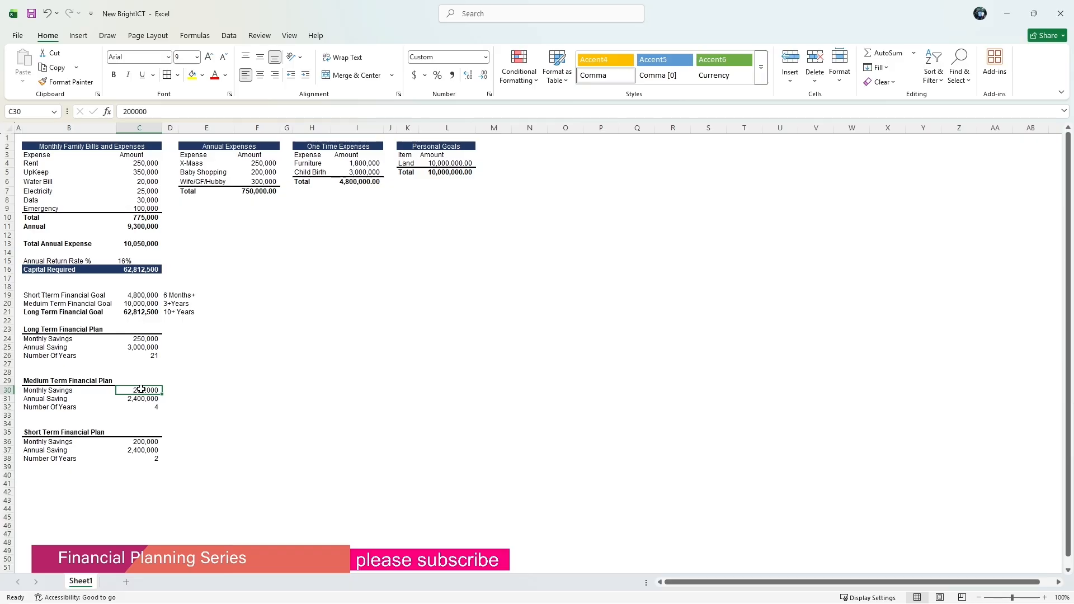
type("21")
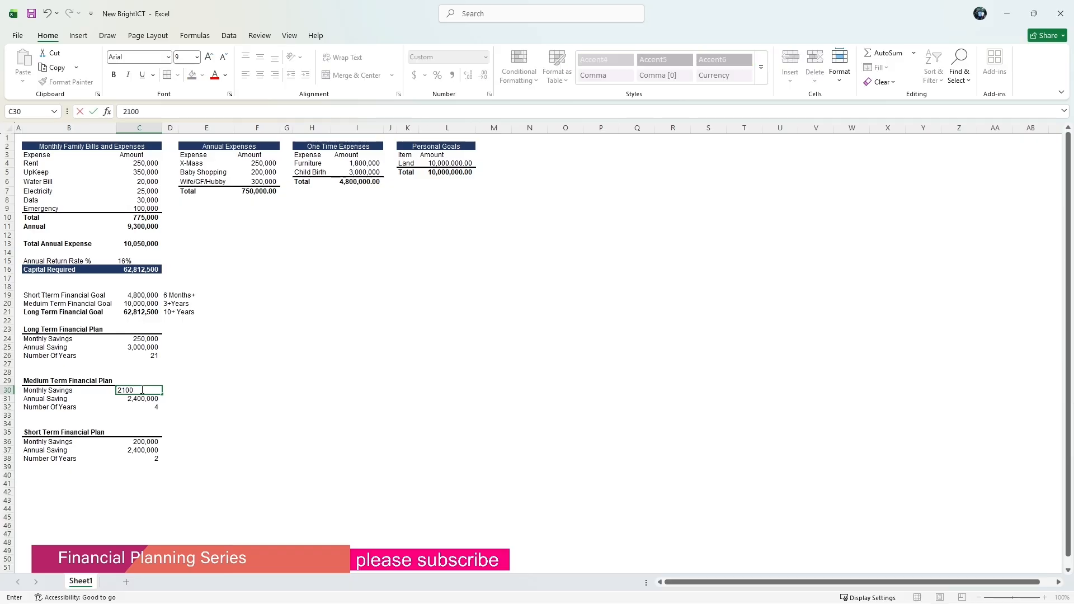
type("0,000")
key("Return")
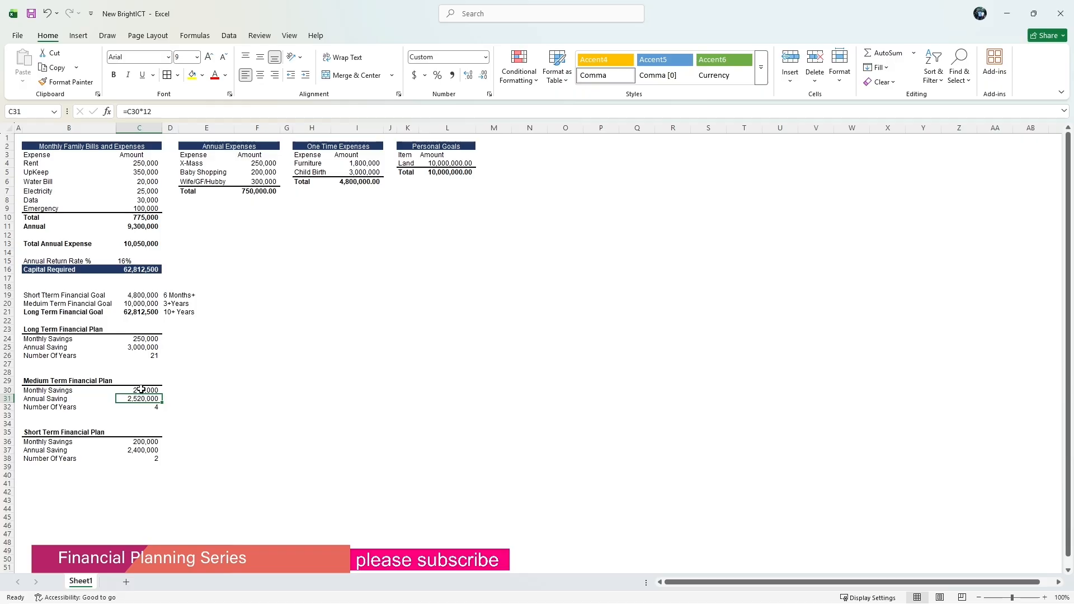
Set the short term monthly savings in C36 to 260,000.
left_click(143, 441)
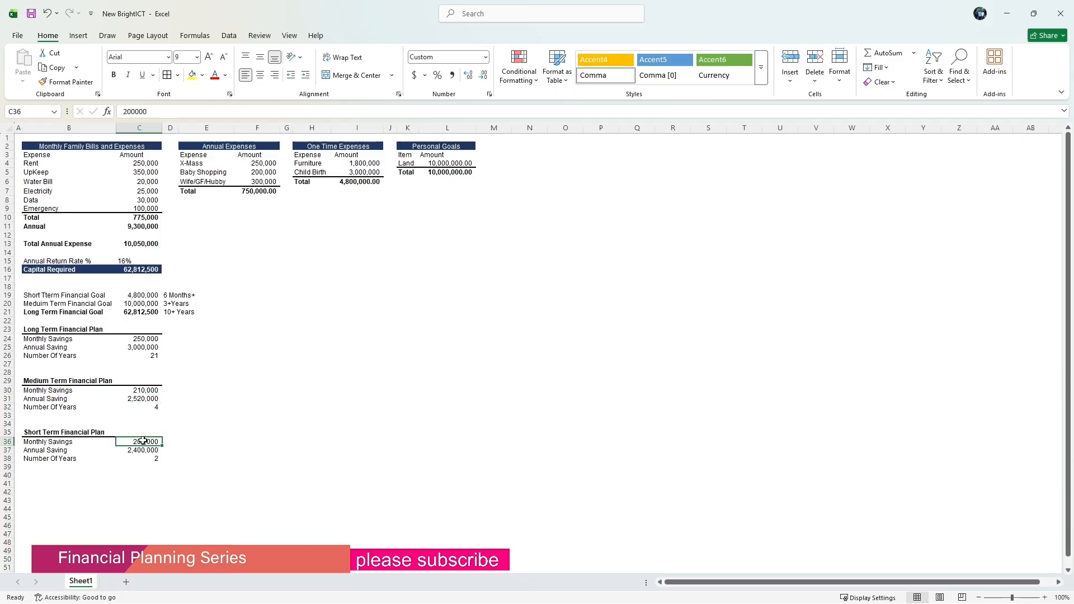
type("260")
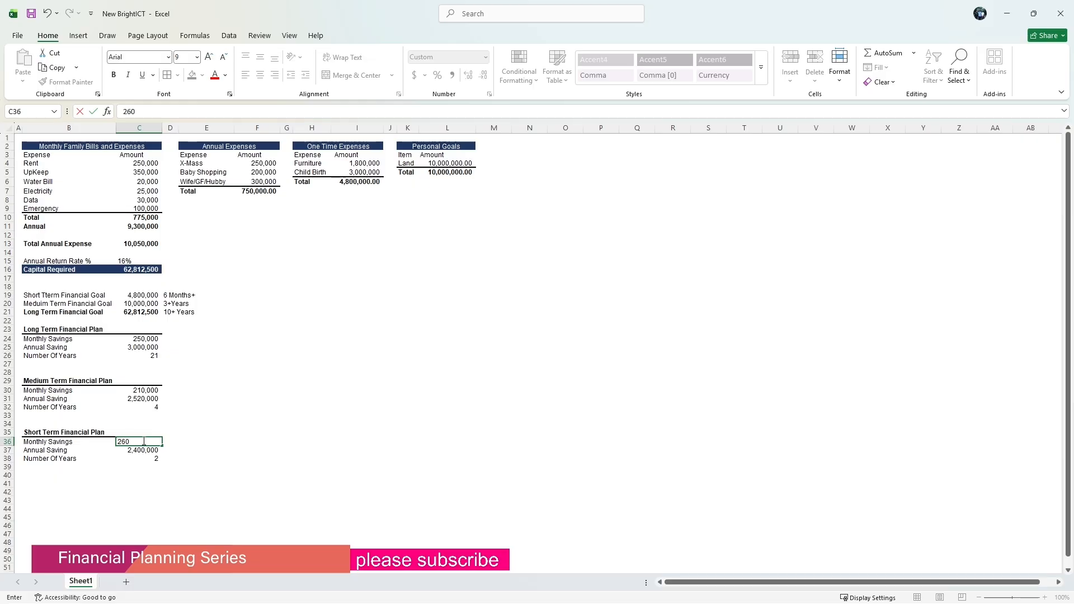
key("Return")
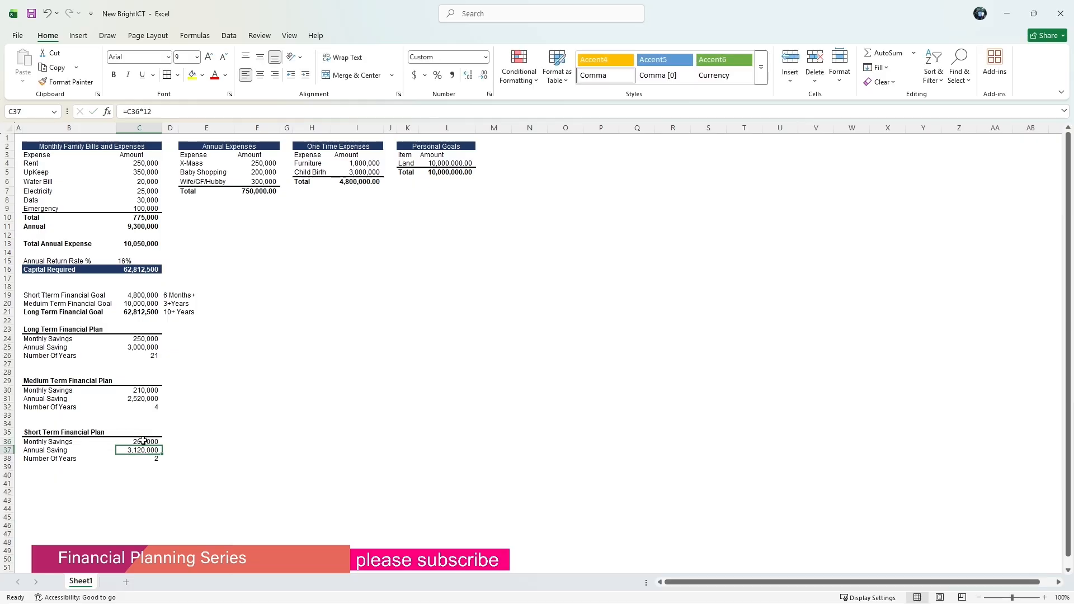
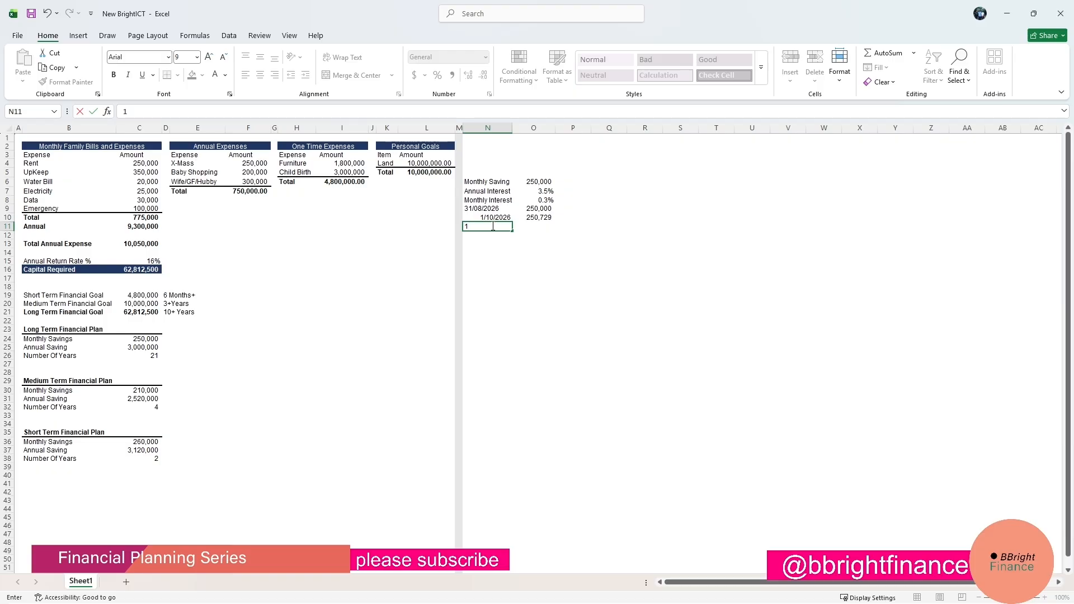
Enter the date 30/10/2026 in N11 below the previous dates.
key("BackSpace")
type("1")
key("BackSpace")
type("30/10/2026")
left_click(512, 244)
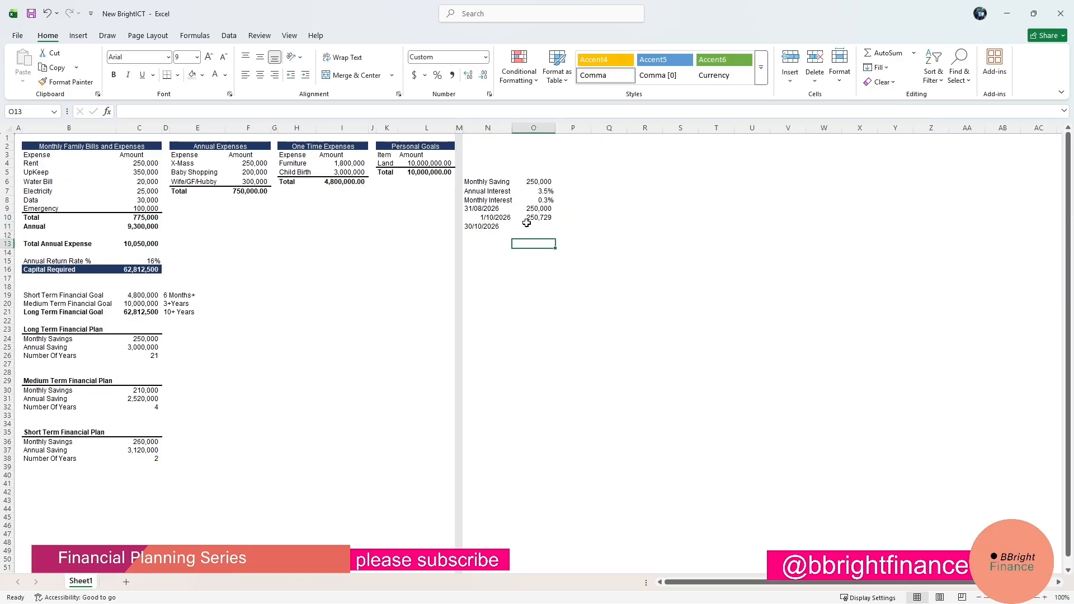
Enter a formula in O11 adding the monthly saving in O6 to the previous balance in O10.
left_click(530, 228)
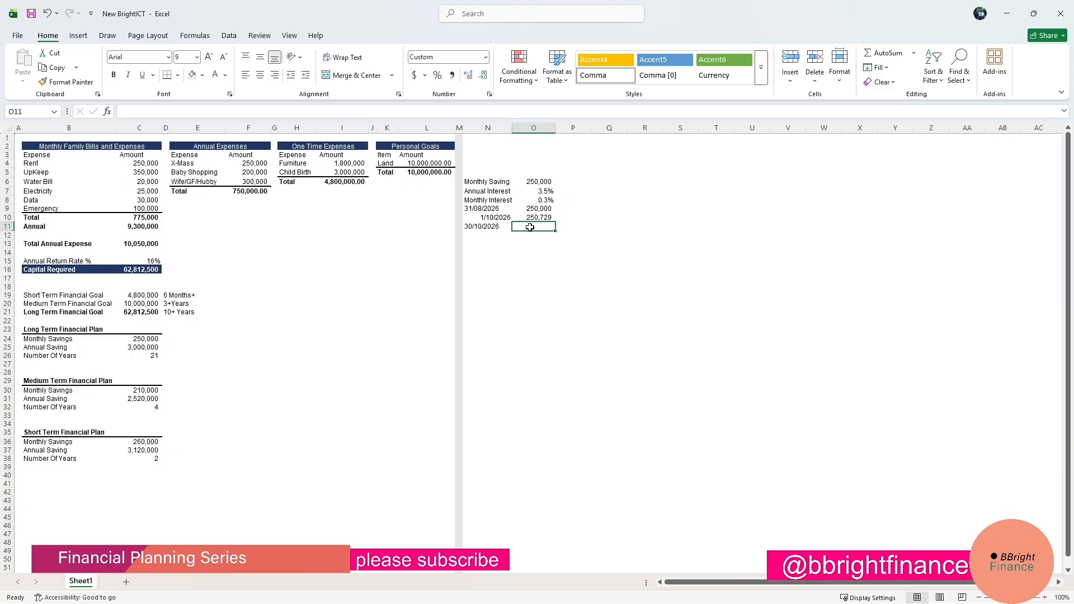
type("=")
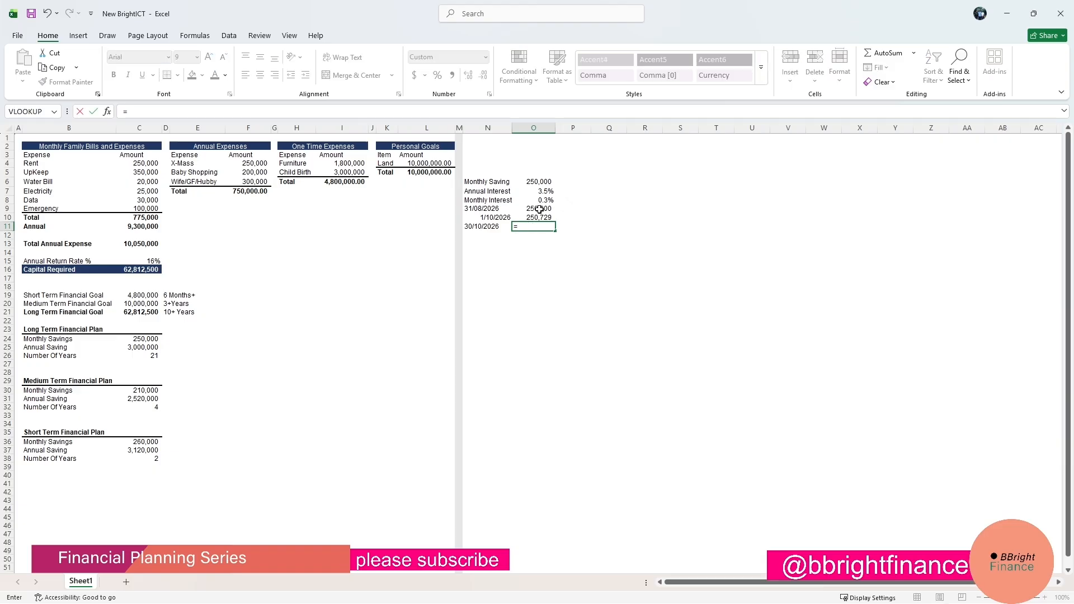
left_click(542, 182)
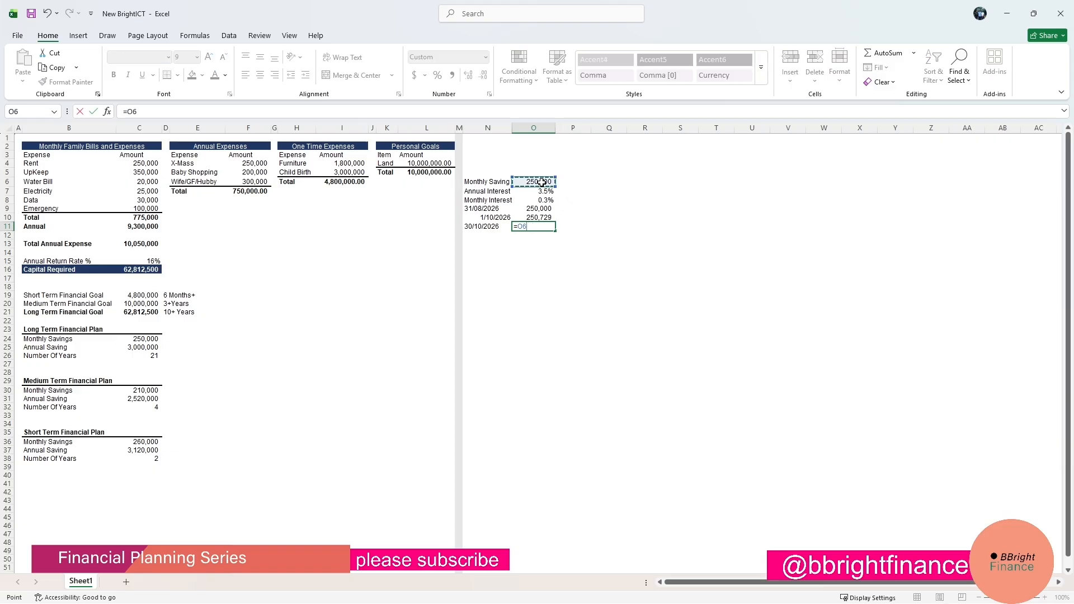
type("+")
left_click(536, 218)
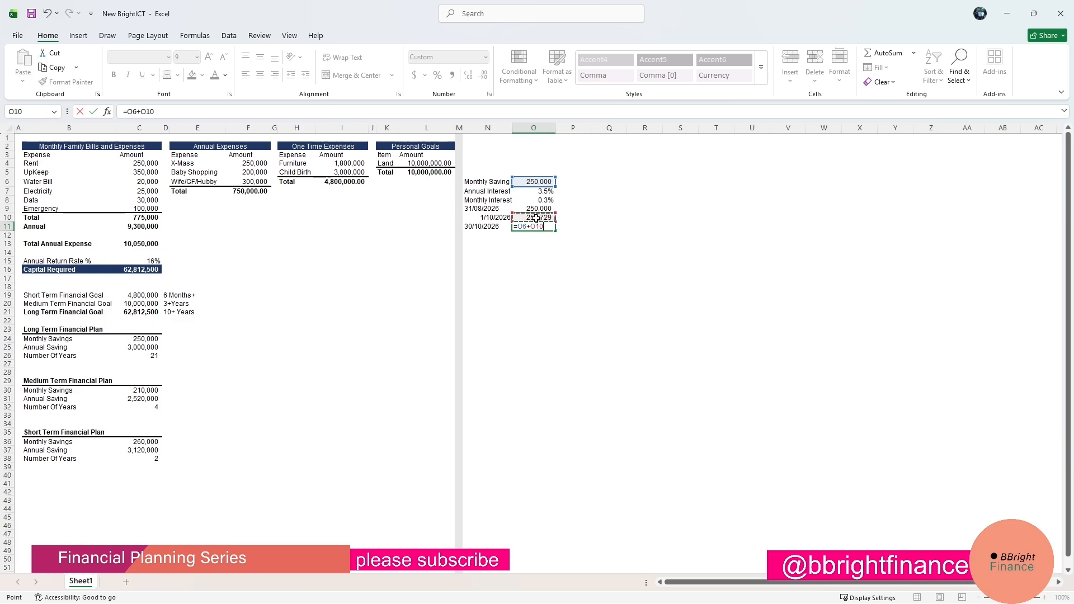
key("Return")
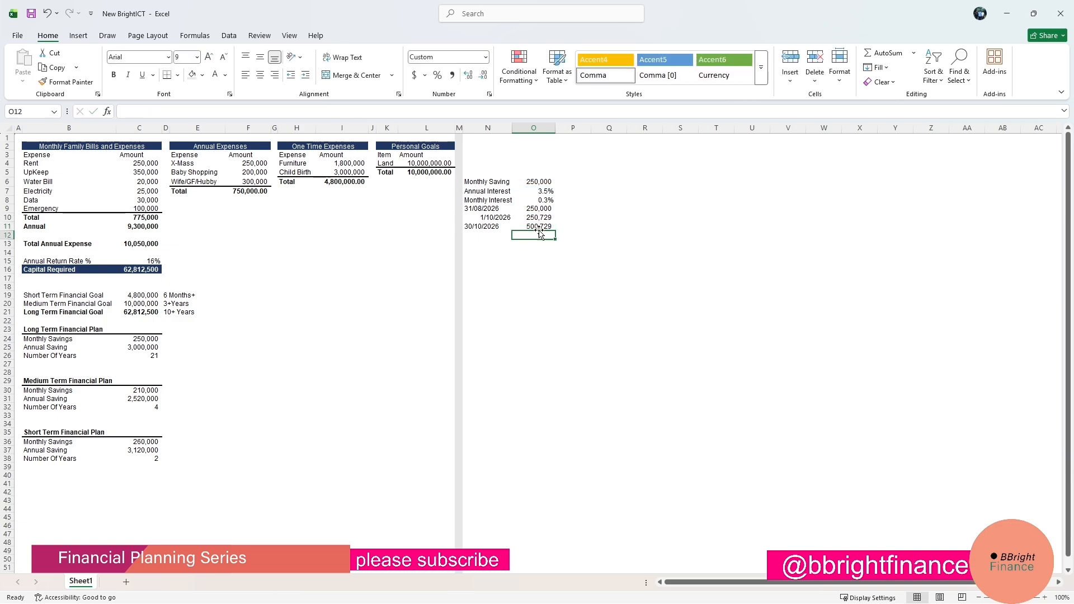
Enter the date 1/12/2026 in N12.
left_click(488, 236)
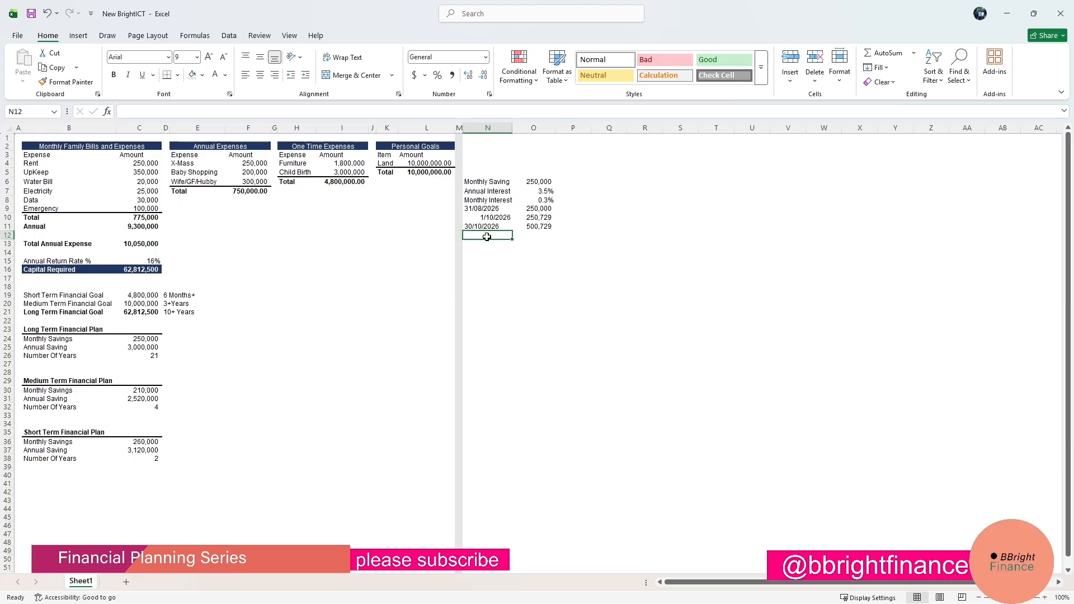
type("1/12/")
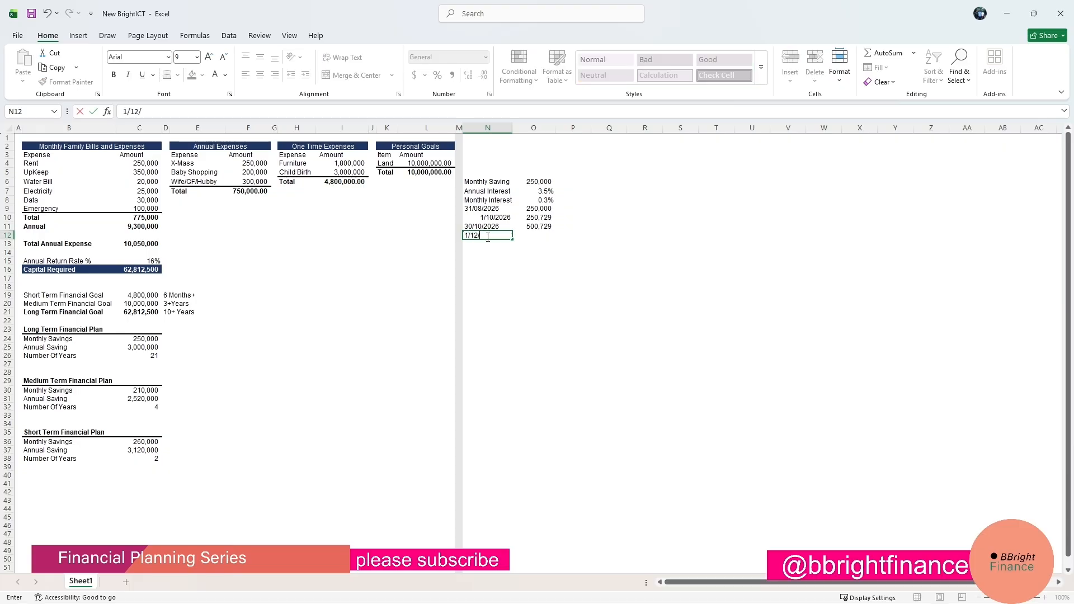
type("2026")
left_click(561, 268)
Enter a formula in O12 multiplying the O11 balance by one plus the monthly interest in O8.
left_click(537, 234)
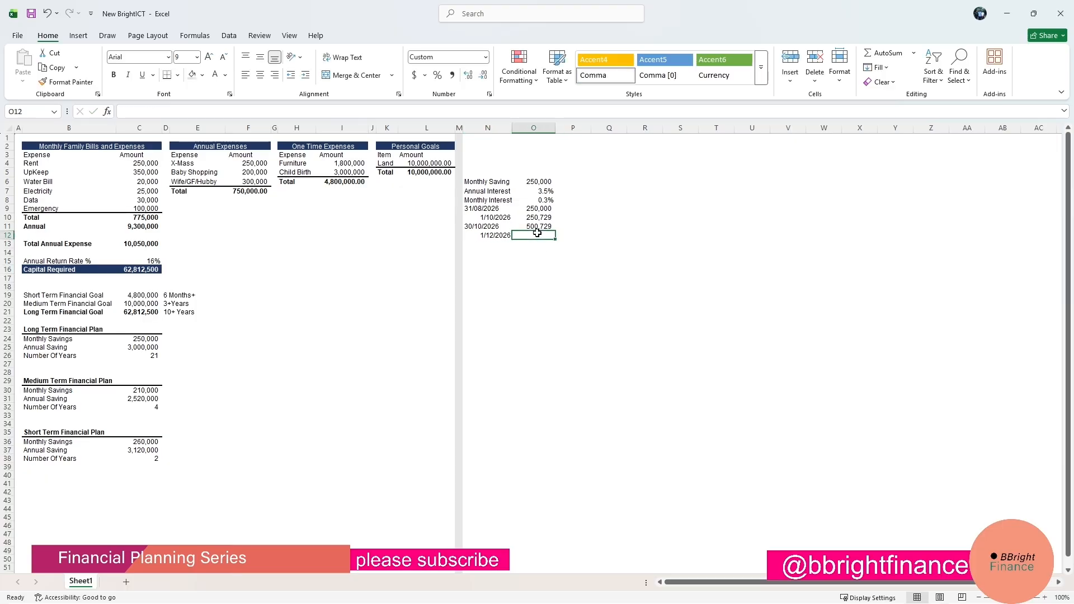
type("=")
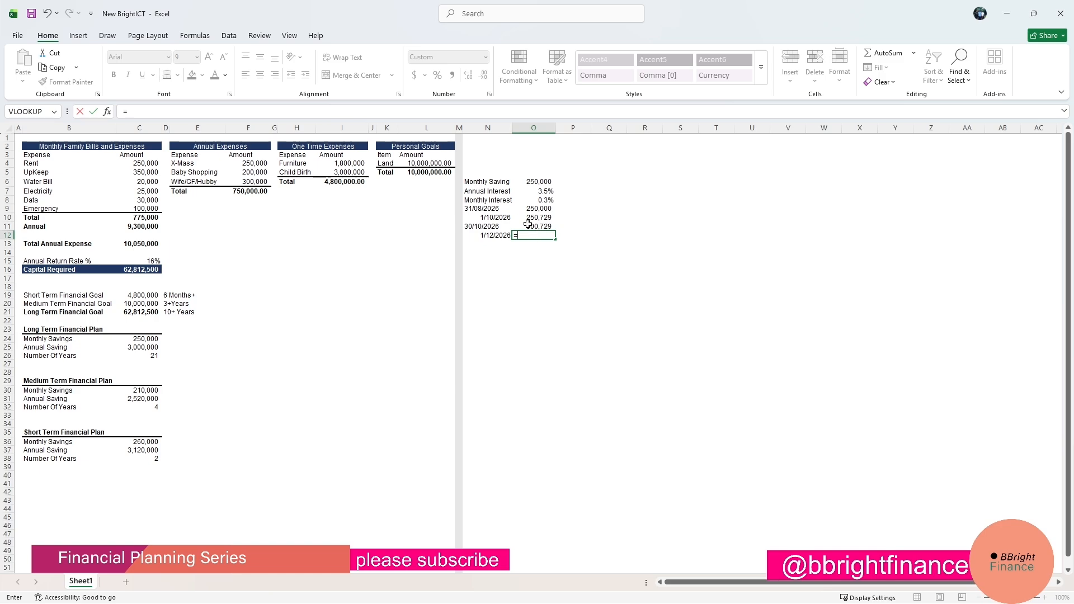
left_click(527, 224)
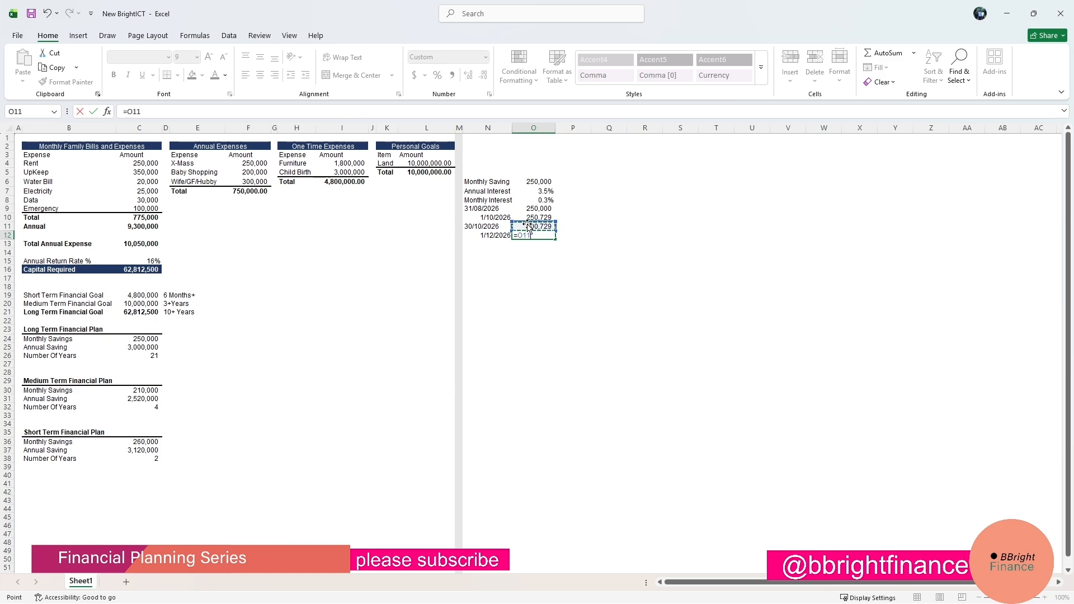
type("*(1")
type("+")
left_click(540, 200)
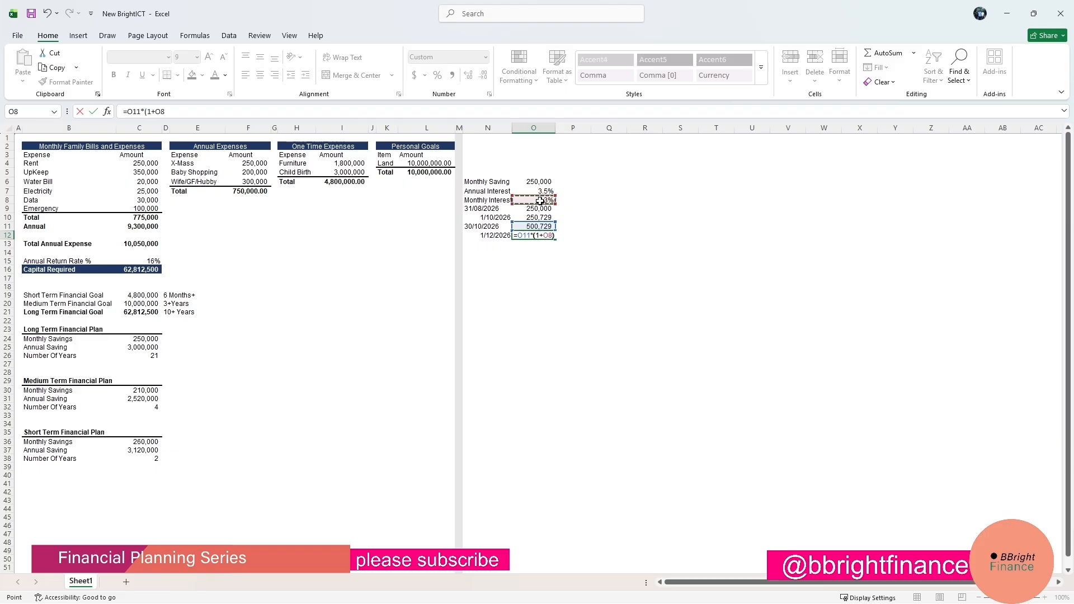
type(")")
key("Return")
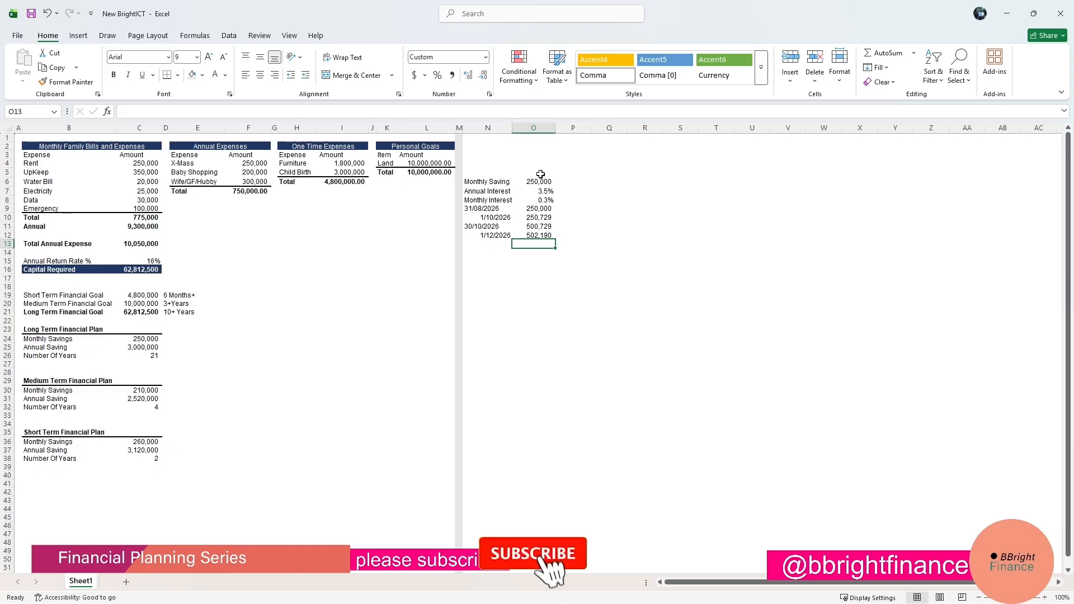
Enter 250000 in N16 and apply comma number formatting to it.
left_click(479, 268)
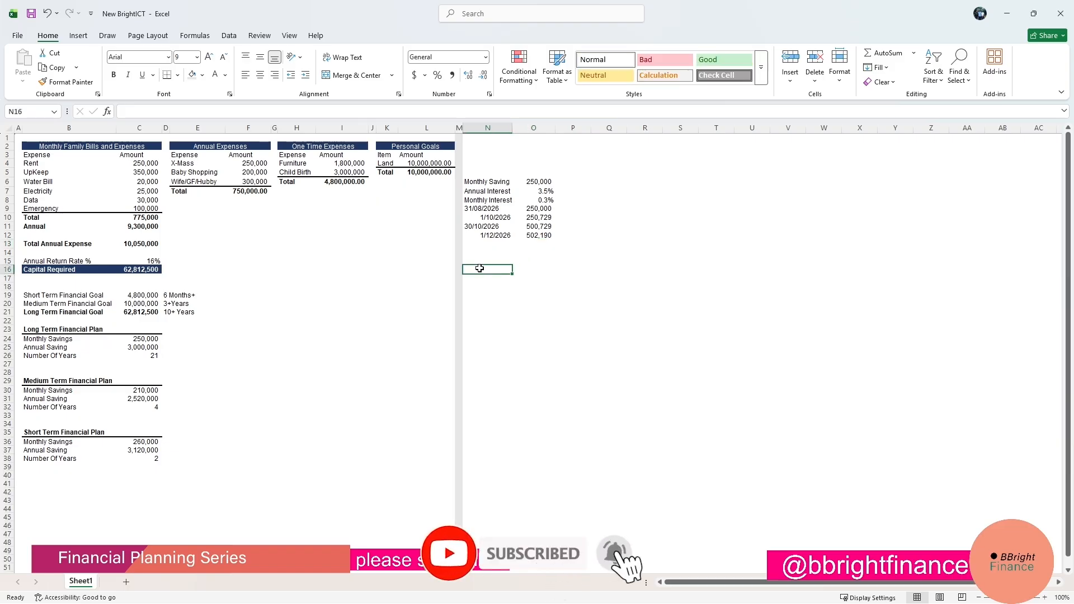
type("250")
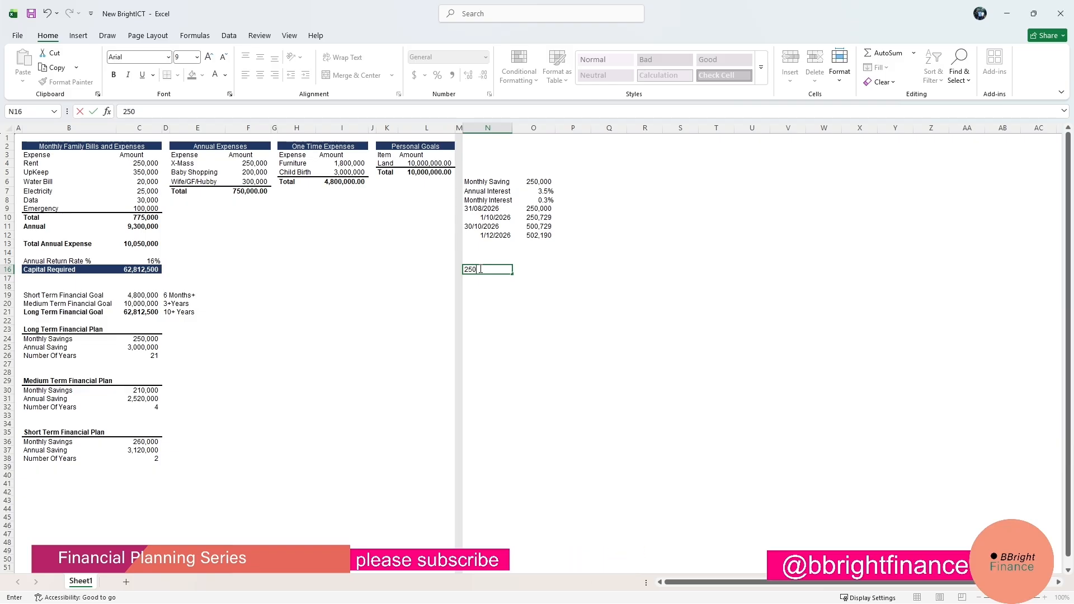
type("000")
key("Return")
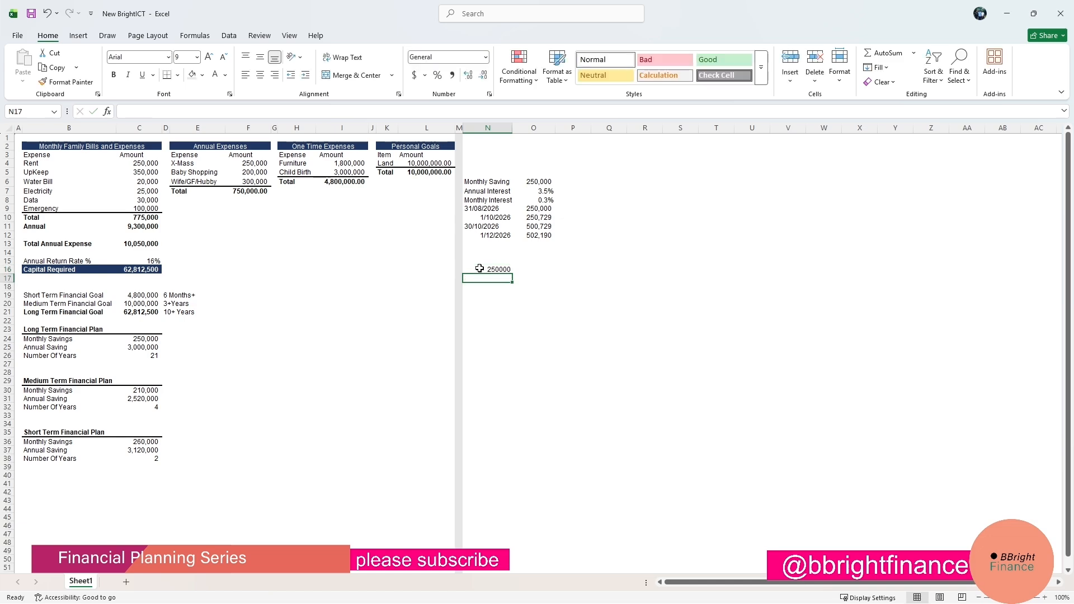
left_click(479, 269)
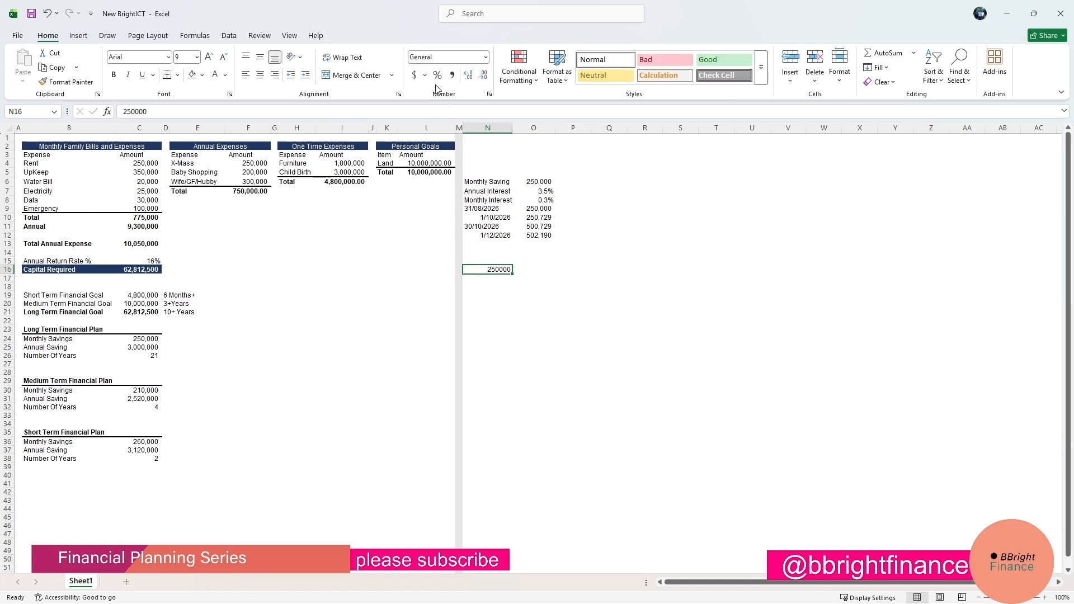
left_click(452, 78)
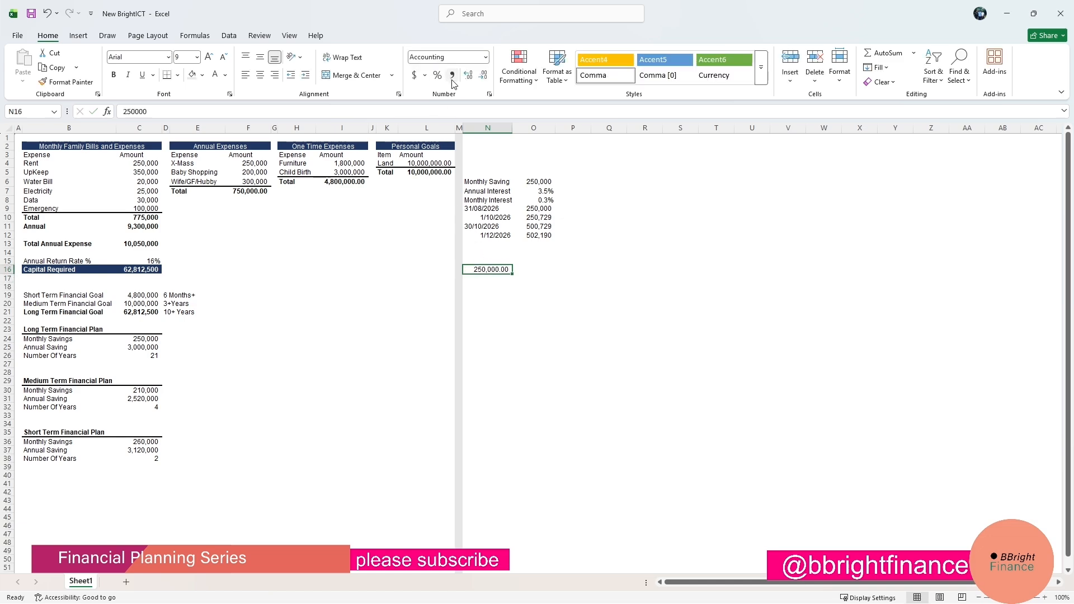
Enter a formula in O16 multiplying N16 by one plus the annual interest in O7.
left_click(533, 269)
type("=")
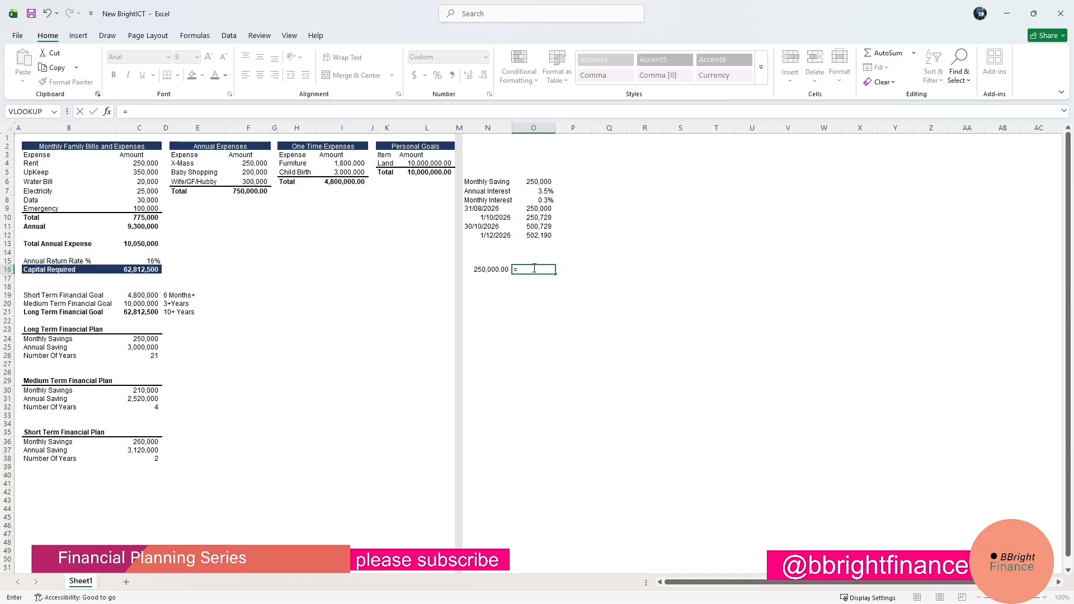
type("(")
type("1+")
left_click(537, 193)
left_click(209, 111)
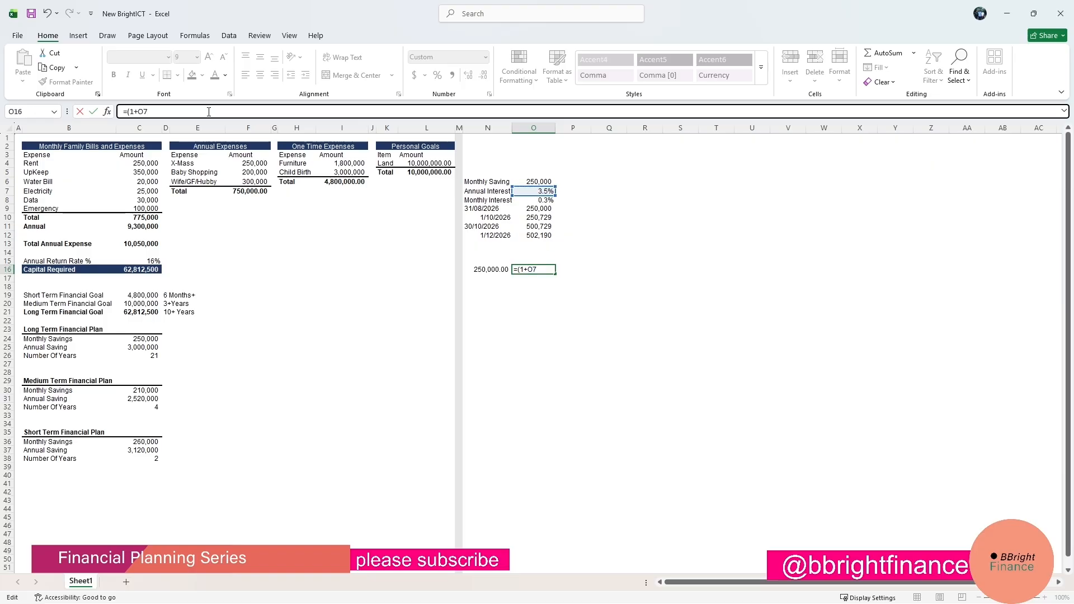
type(")*")
left_click(494, 272)
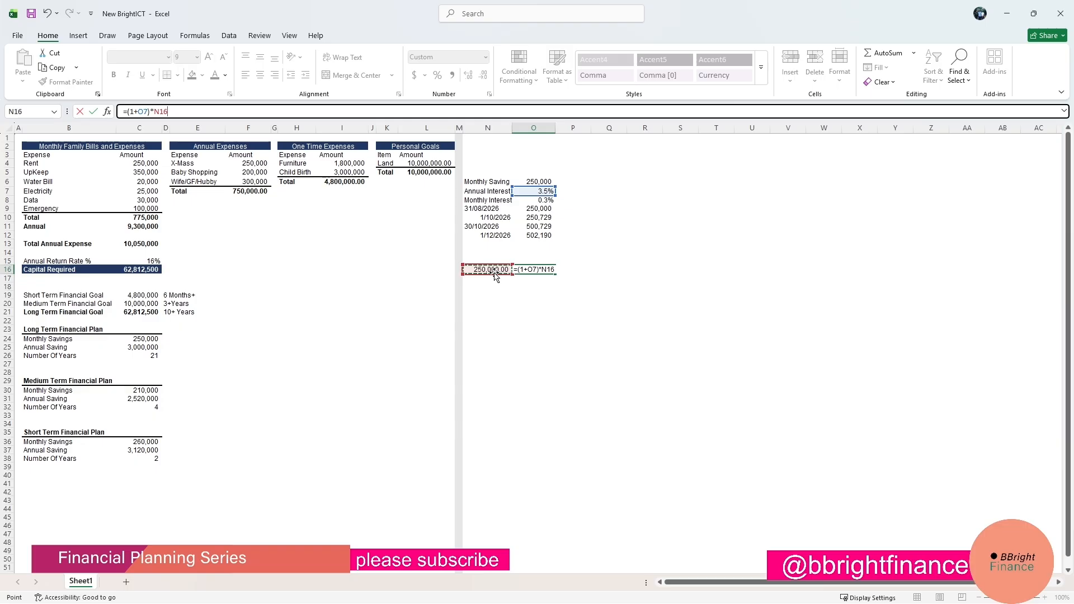
key("Return")
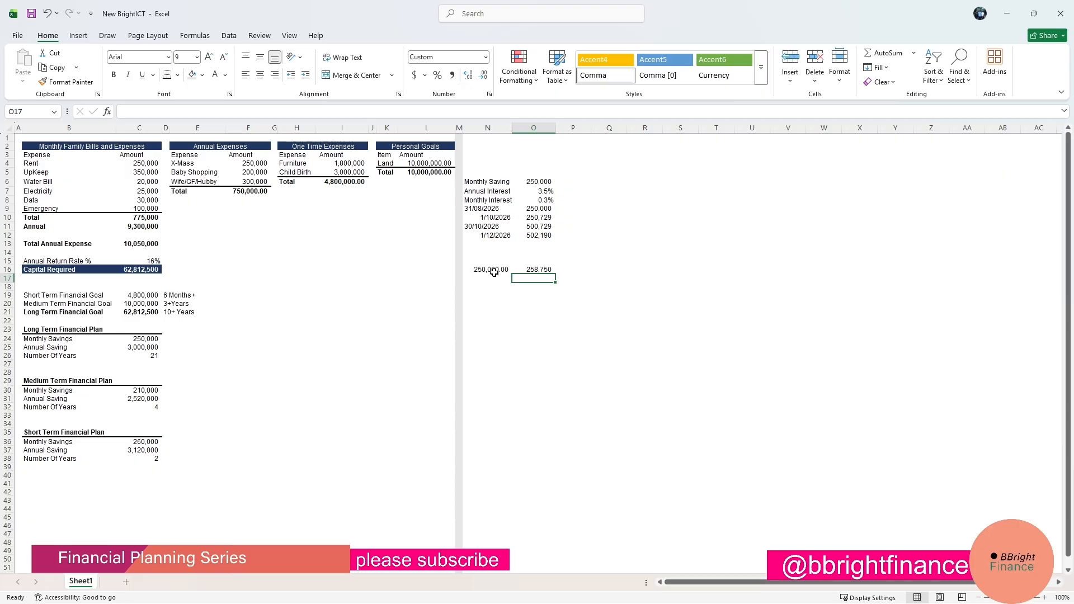
Set the annual interest in O7 to 11%.
left_click(233, 362)
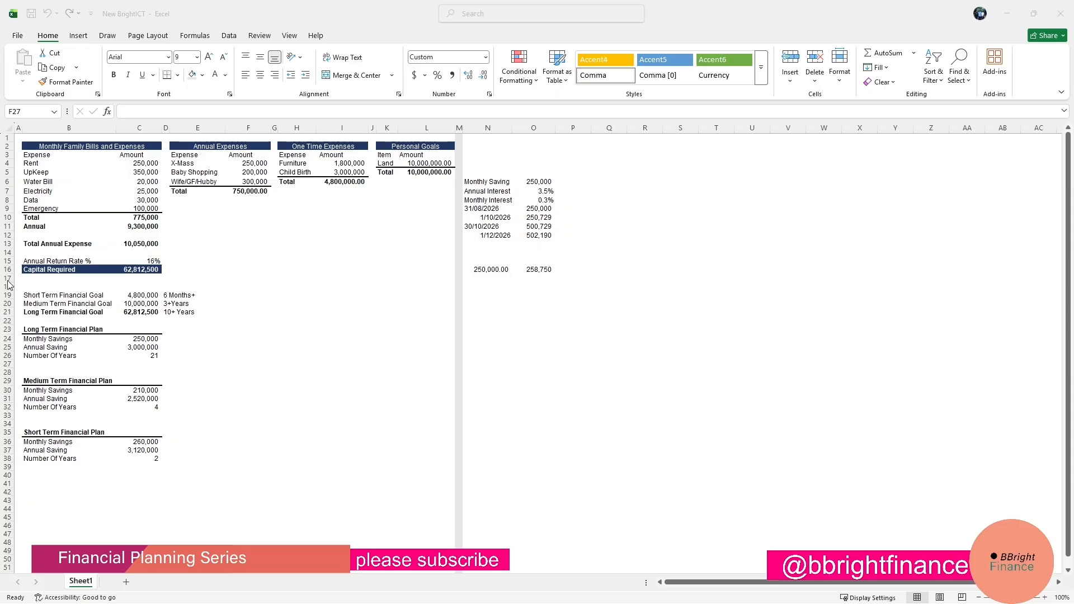
left_click(540, 191)
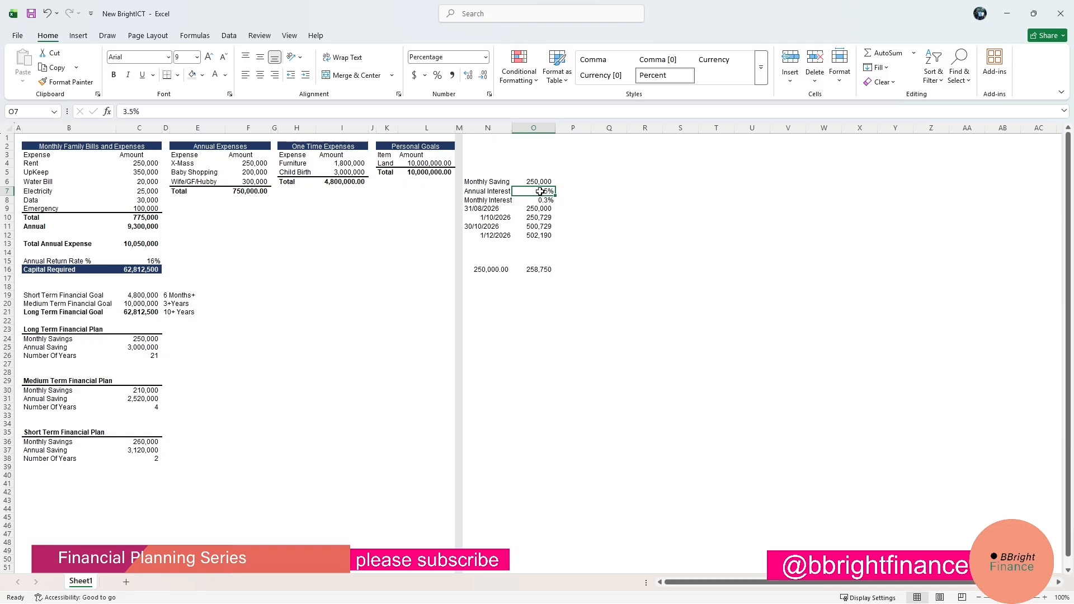
type("11")
key("Return")
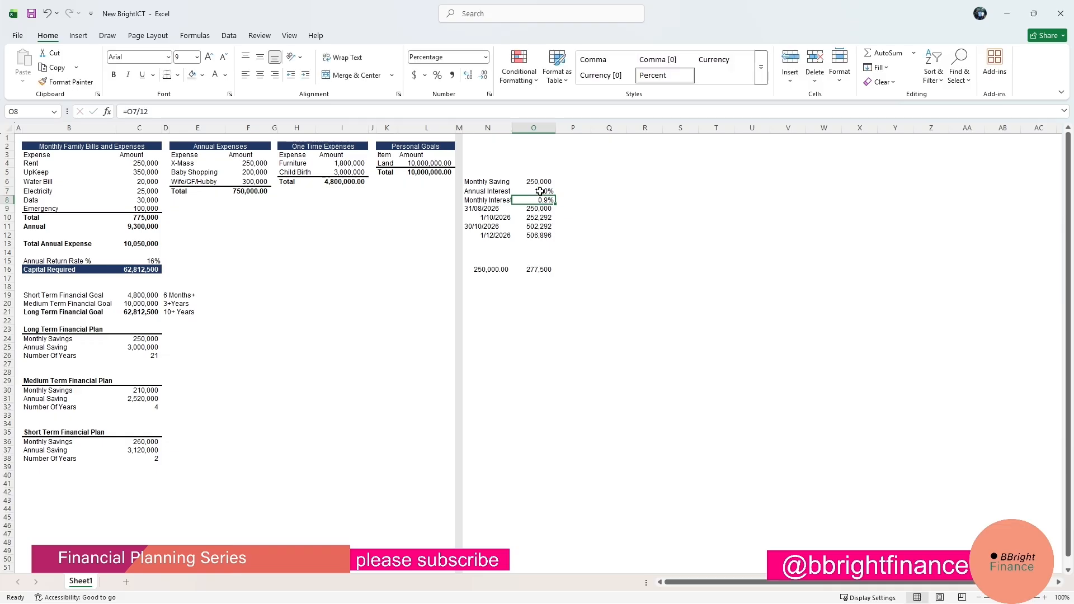